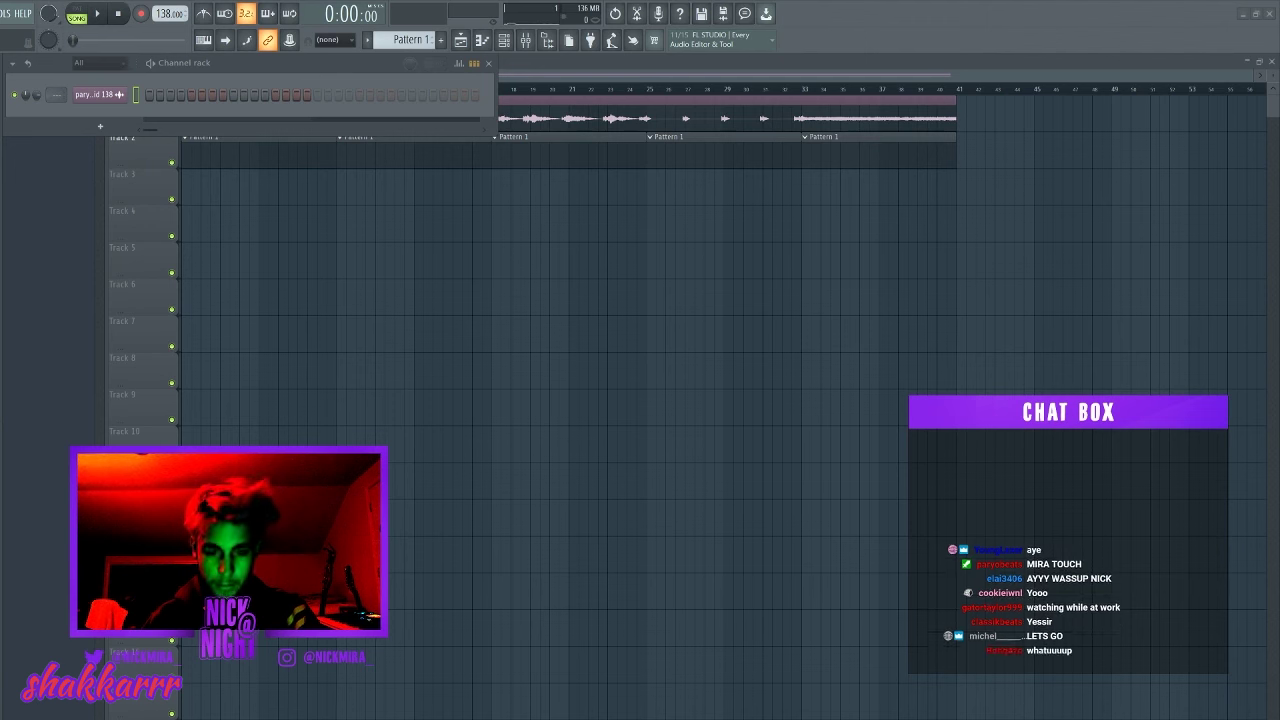
- Open the paryo - covid 138 audio clip's settings and try the Reverse effect on it
{"action": "left_click", "coordinate": [614, 244]}
{"action": "right_click", "coordinate": [619, 244]}
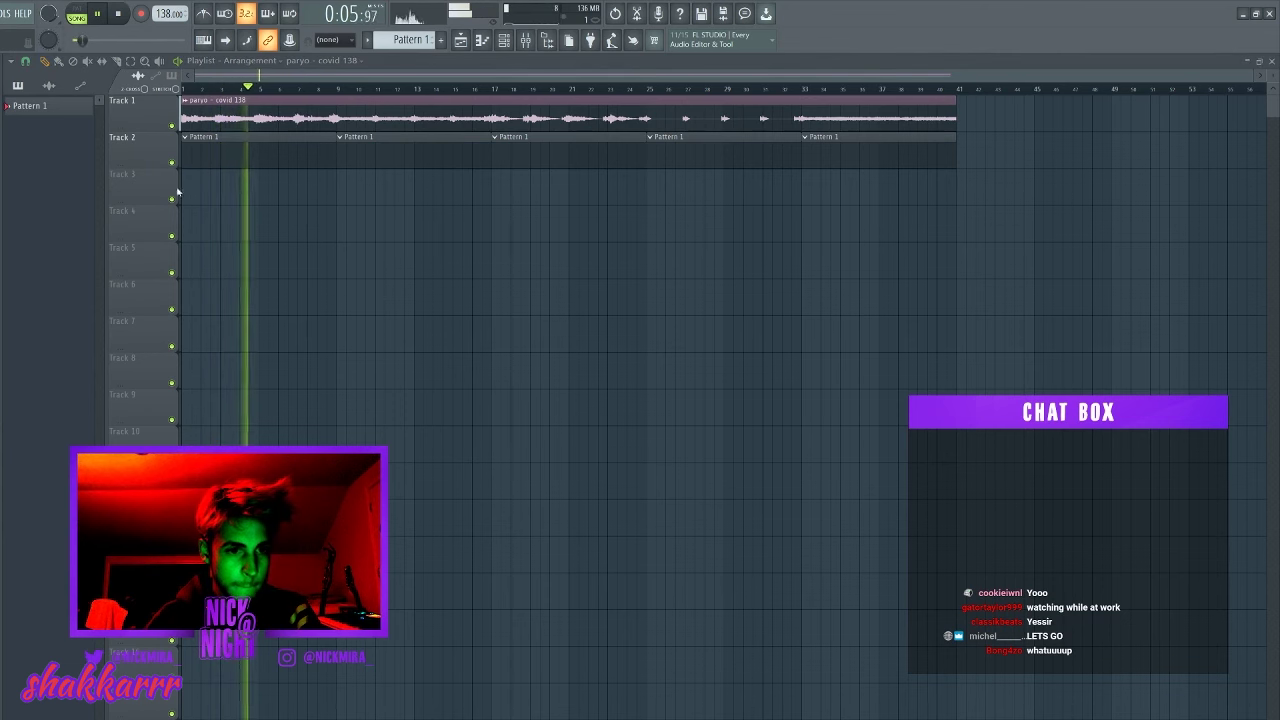
{"action": "double_click", "coordinate": [262, 119]}
{"action": "left_click", "coordinate": [262, 297]}
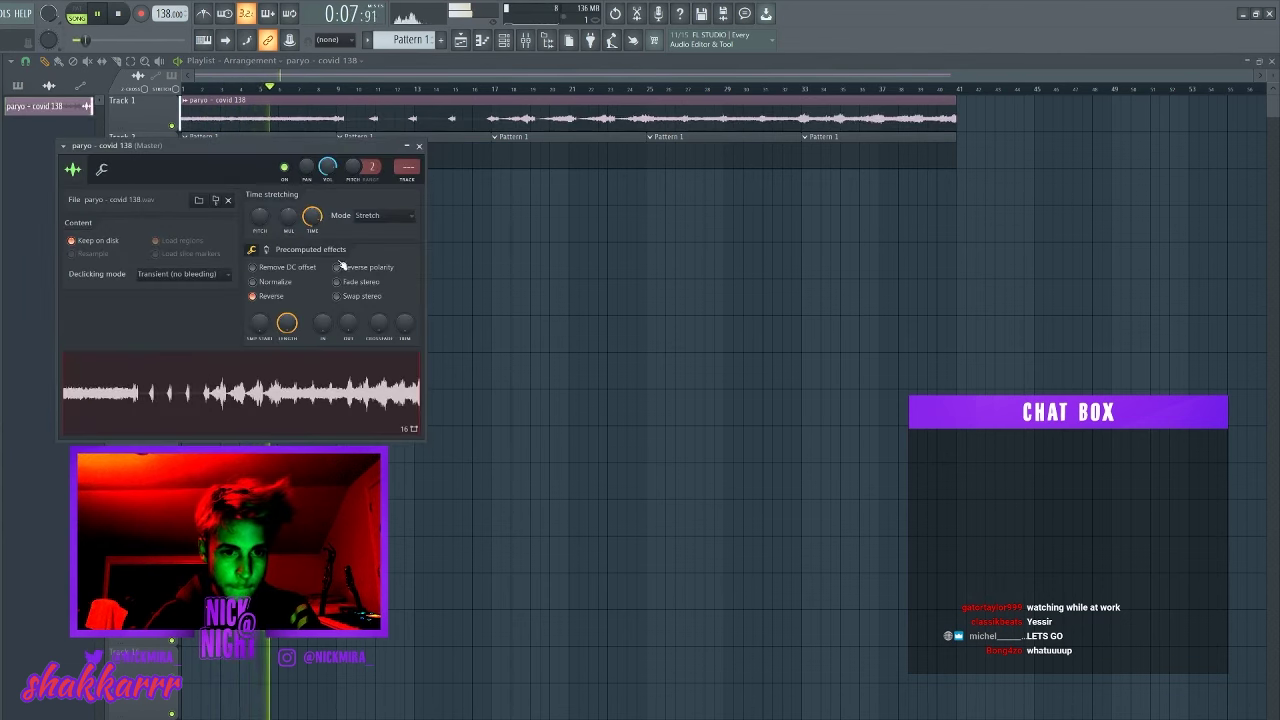
- Audition the reversed loop from bars 33, 35 and 37 while raising its time-stretching pitch
{"action": "left_click", "coordinate": [806, 88]}
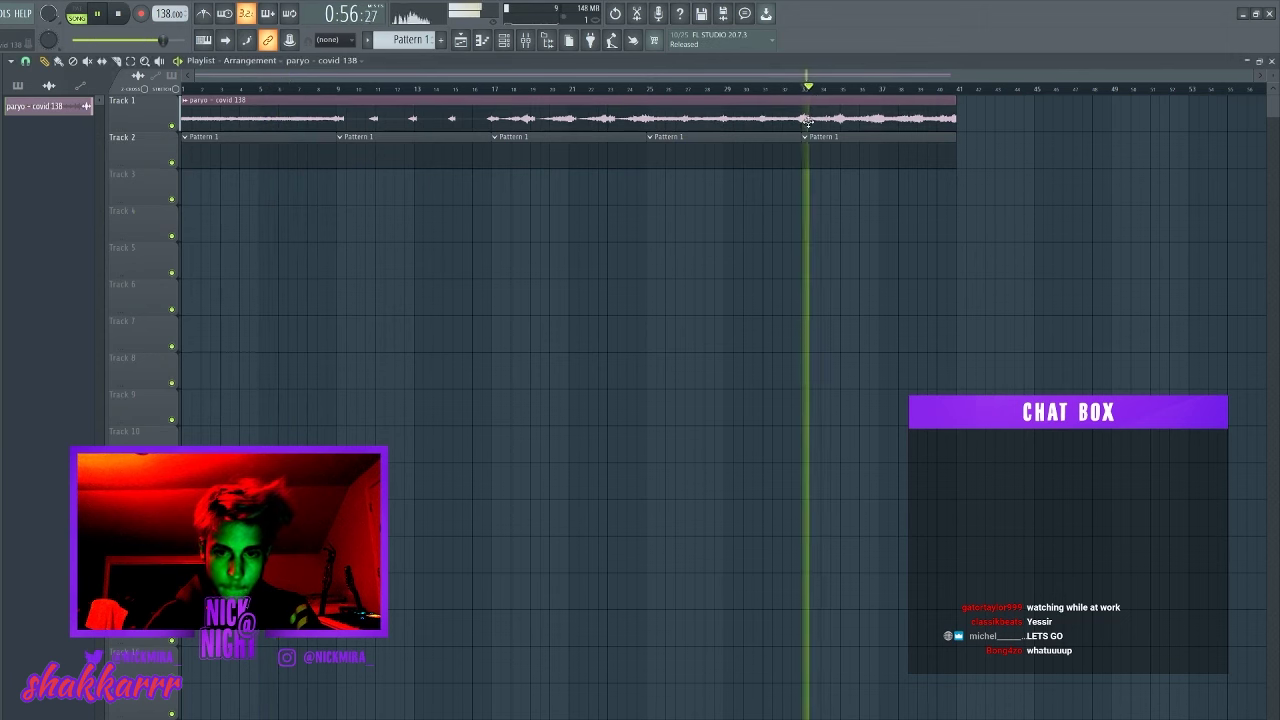
{"action": "key", "text": "space"}
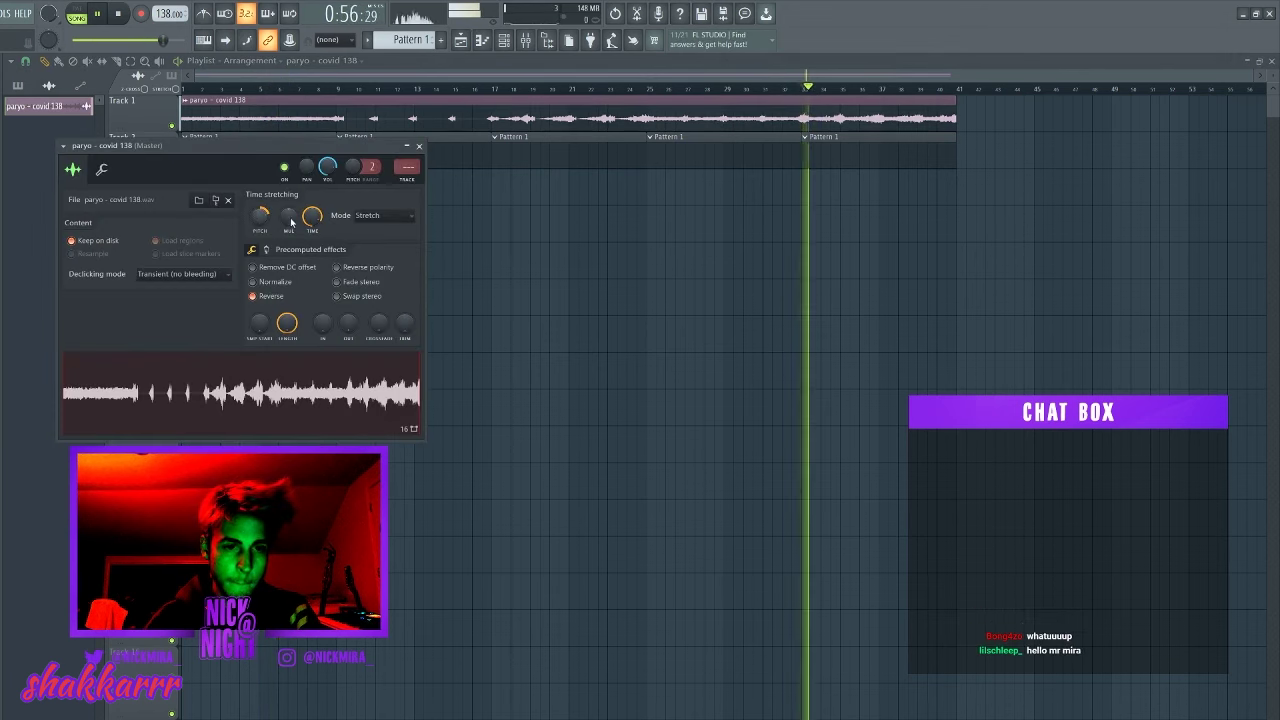
{"action": "left_click", "coordinate": [846, 89]}
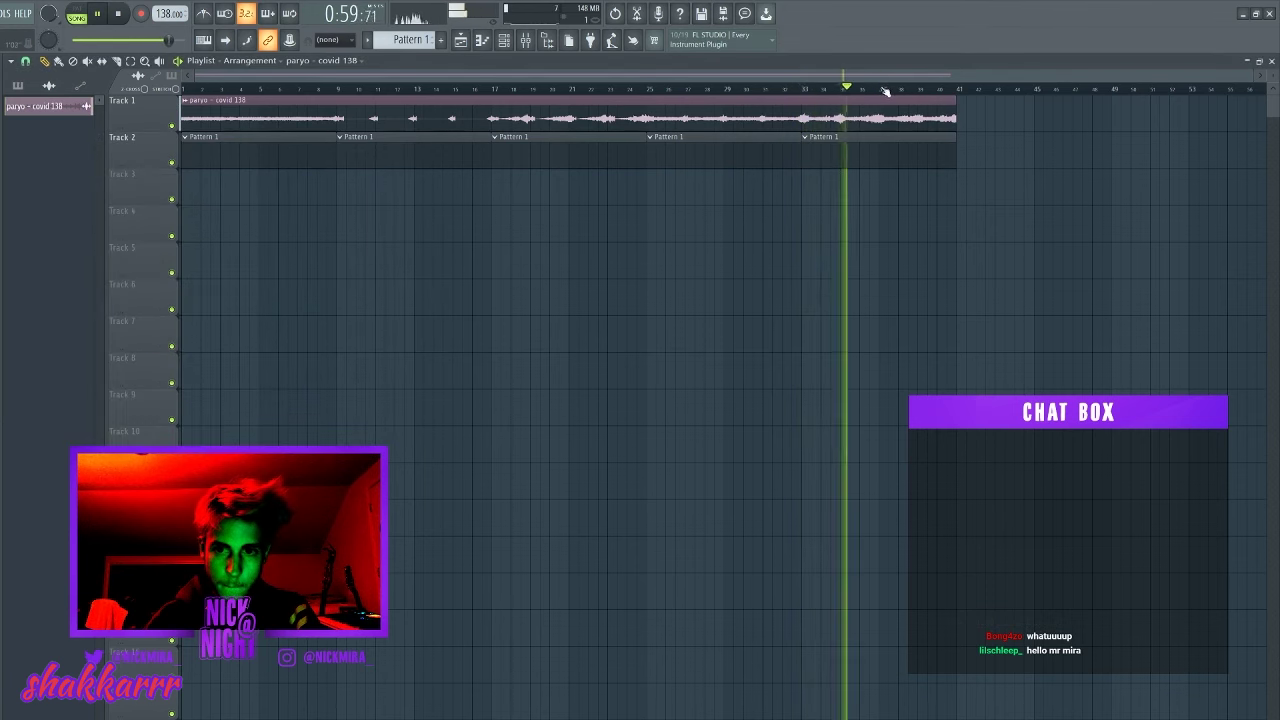
{"action": "left_click", "coordinate": [880, 89]}
{"action": "double_click", "coordinate": [902, 105]}
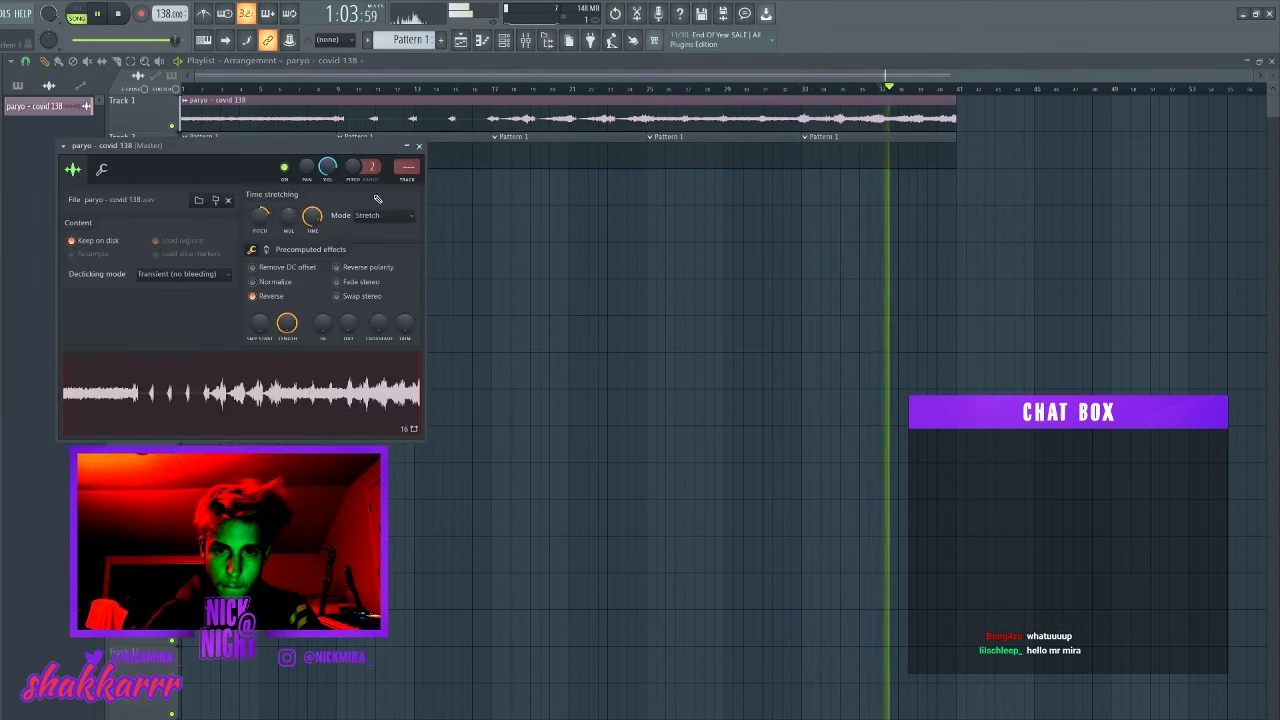
{"action": "key", "text": "space"}
{"action": "key", "text": "space"}
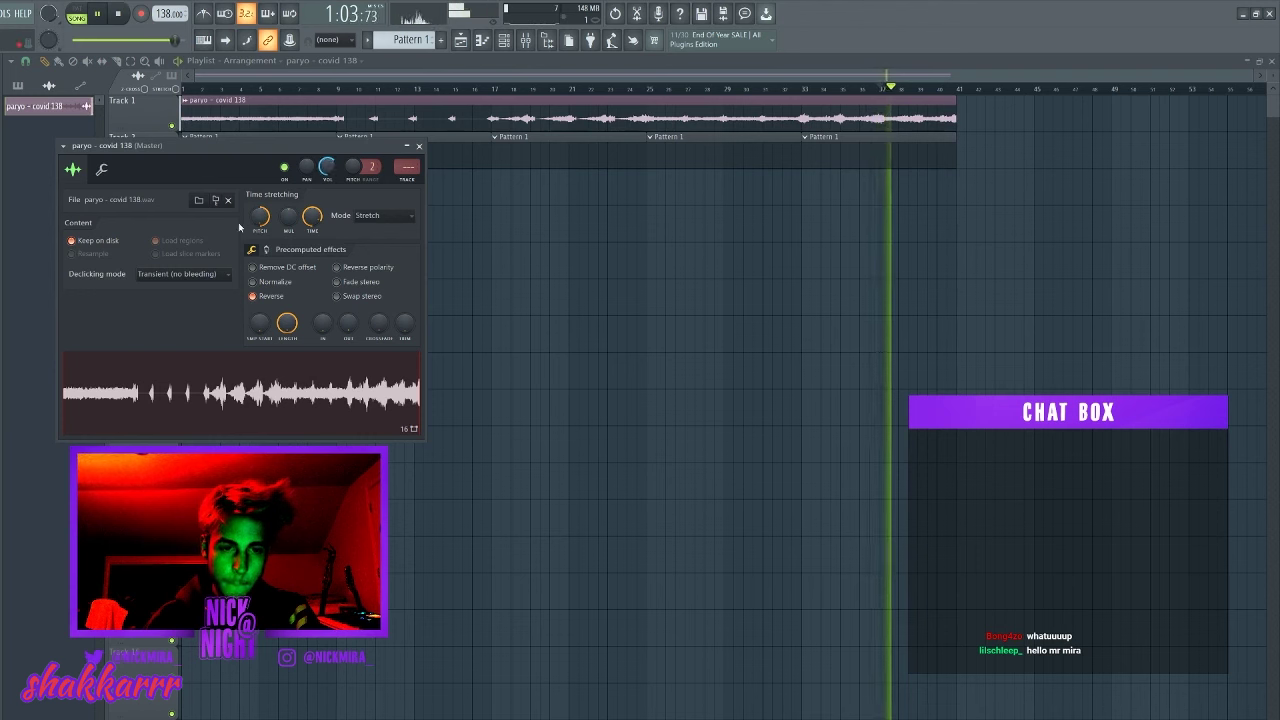
- Turn off Reverse on the paryo - covid 138 loop and reduce its pitch shift while replaying it near bar 37
{"action": "left_click", "coordinate": [285, 296]}
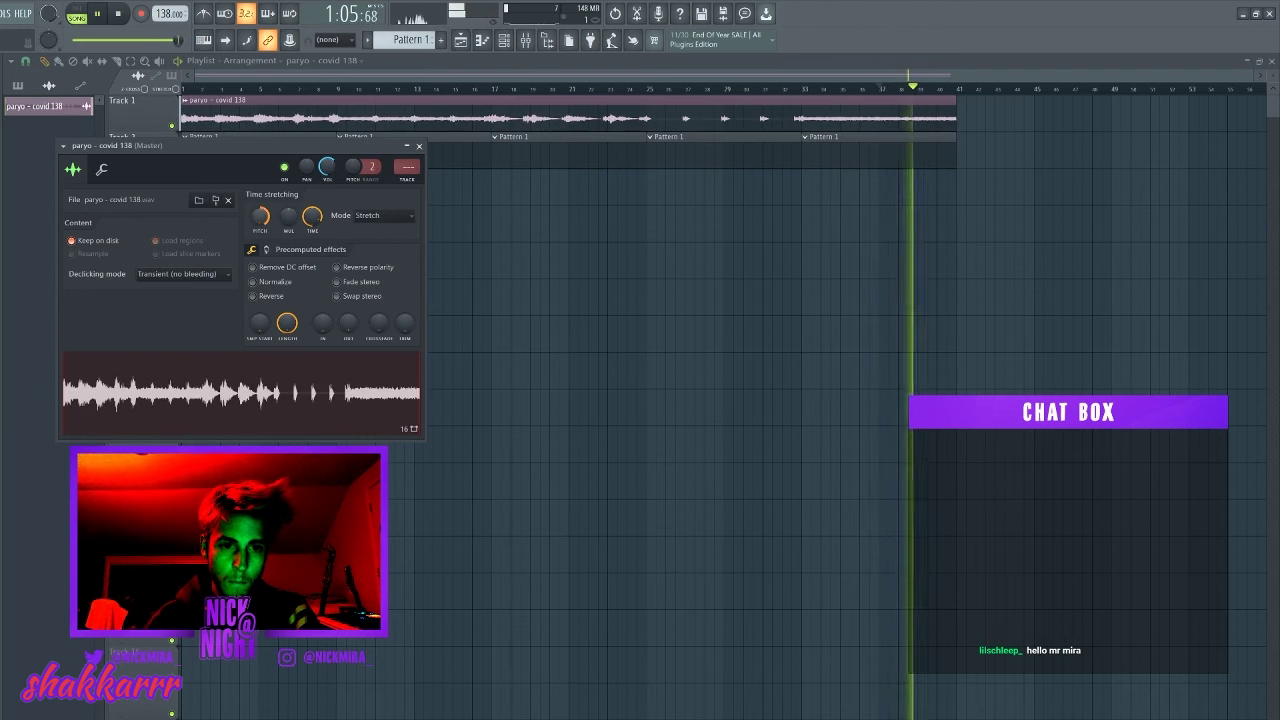
{"action": "key", "text": "space"}
{"action": "key", "text": "space"}
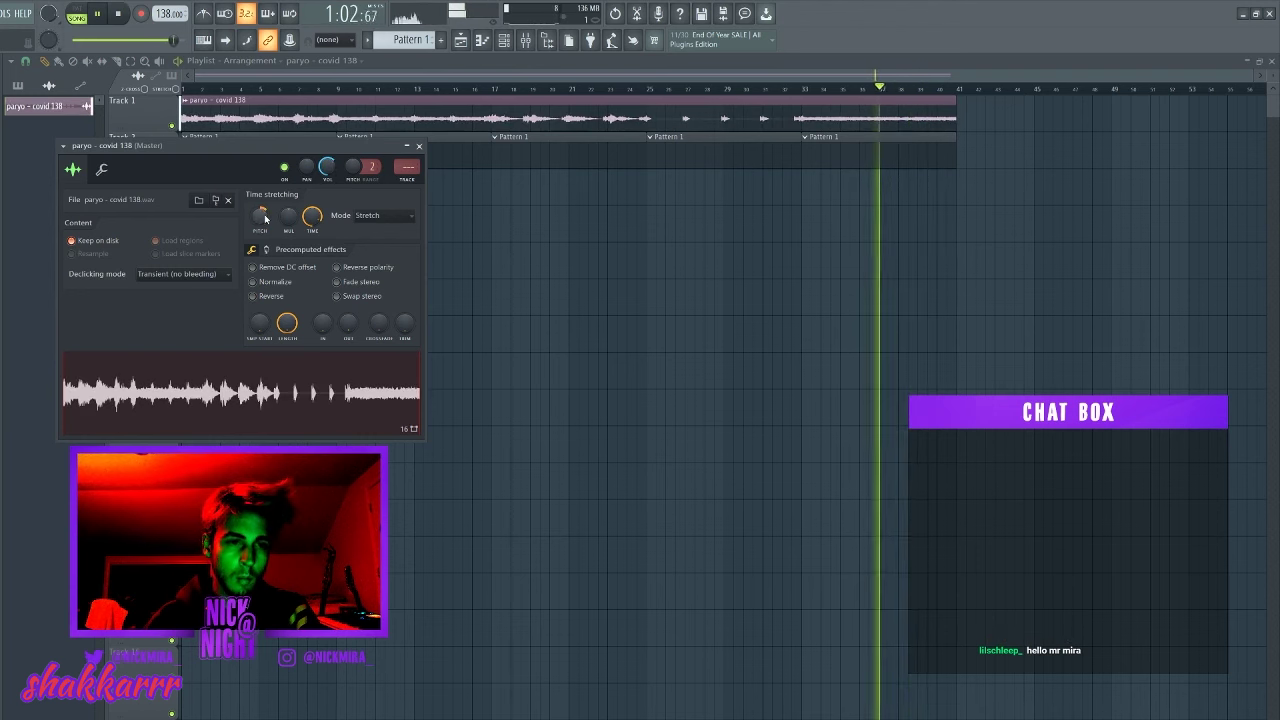
- Show the channel rack and normalize the paryo - covid 138 loop
{"action": "left_click", "coordinate": [506, 40]}
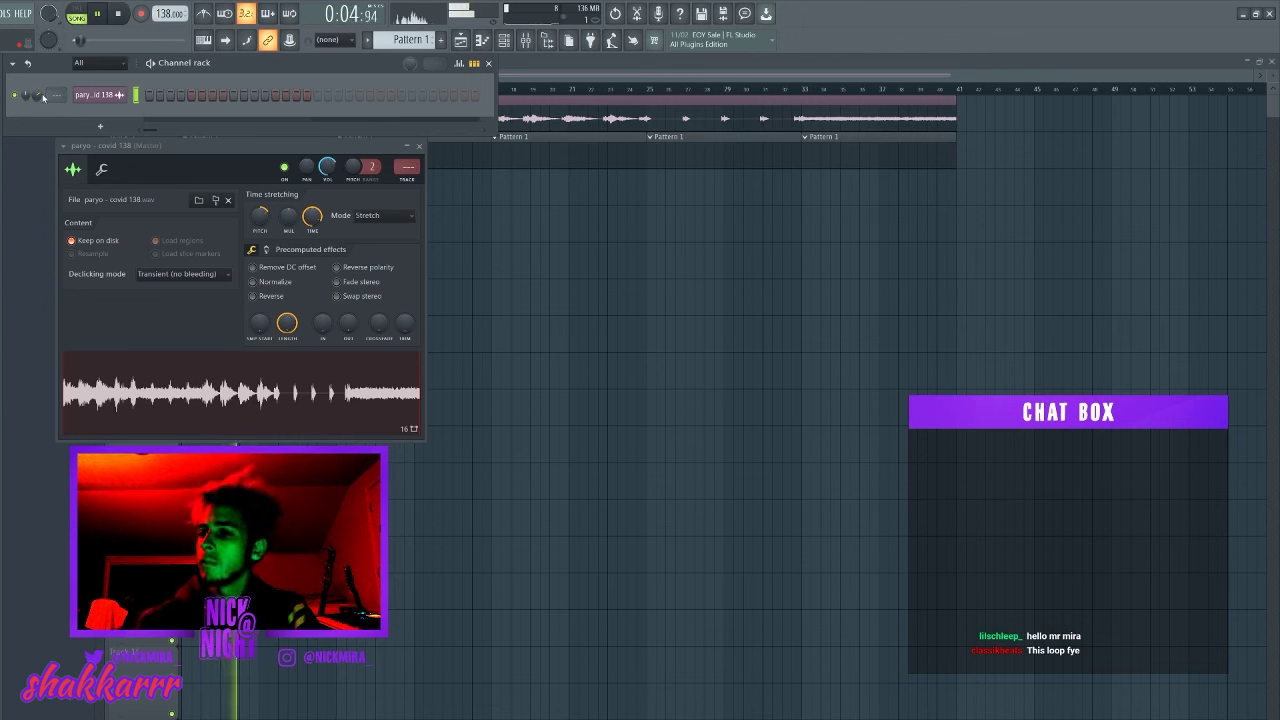
{"action": "left_click", "coordinate": [270, 282]}
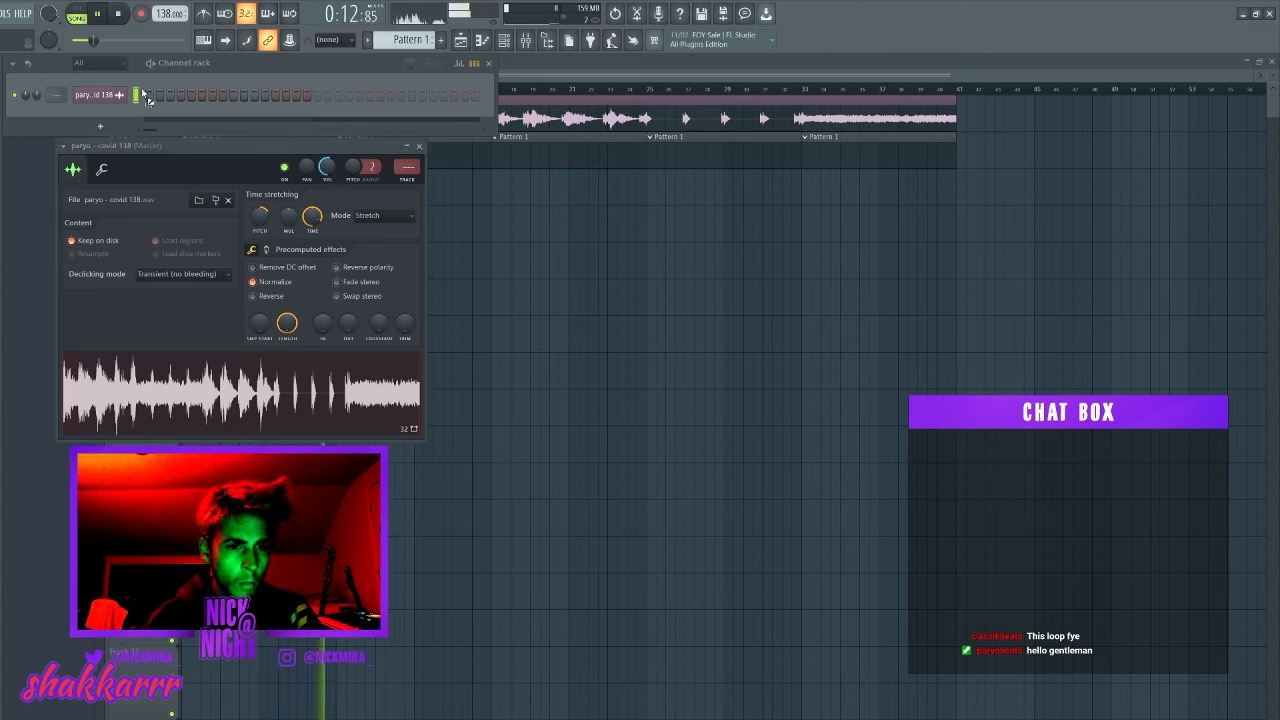
- Add the CLD9_ClosedHat_33 sample as a new channel with an eight-bar hi-hat pattern of steady C5 notes and lower-pitched rolls
{"action": "left_click_drag", "start_coordinate": [113, 121], "coordinate": [116, 126]}
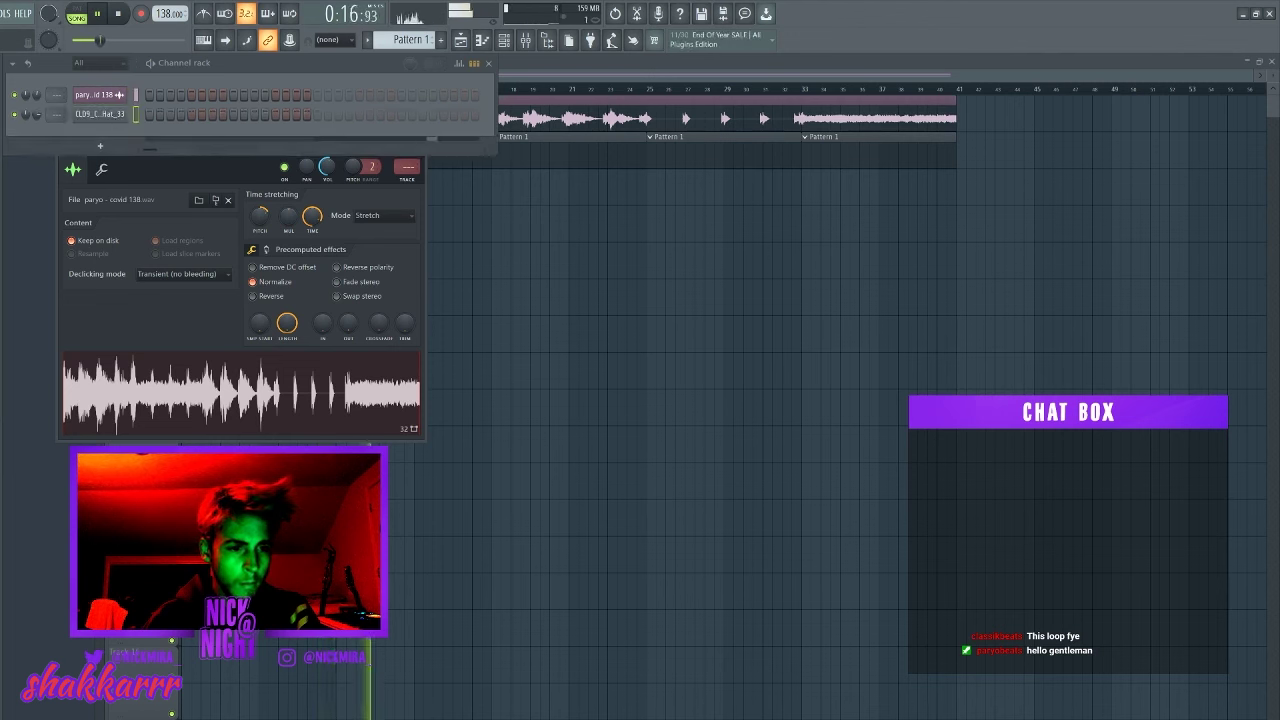
{"action": "left_click_drag", "start_coordinate": [125, 120], "coordinate": [126, 120]}
{"action": "left_click", "coordinate": [170, 118]}
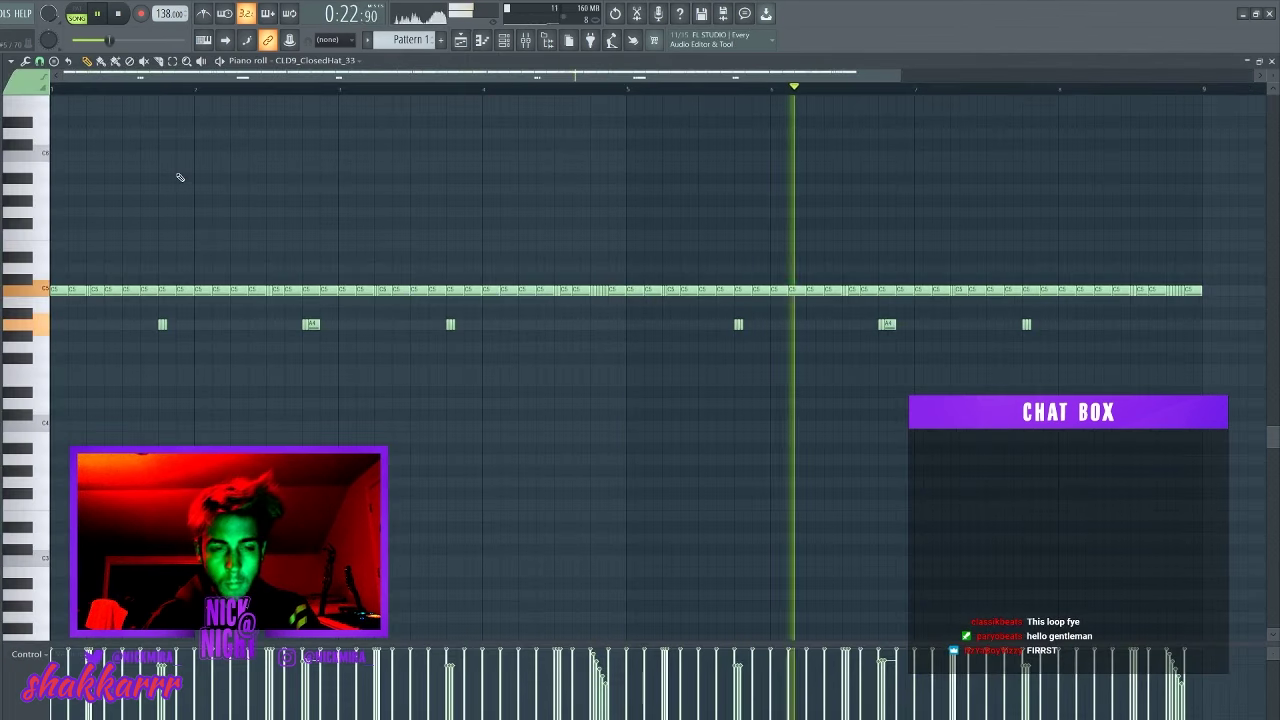
{"action": "key", "text": "Escape"}
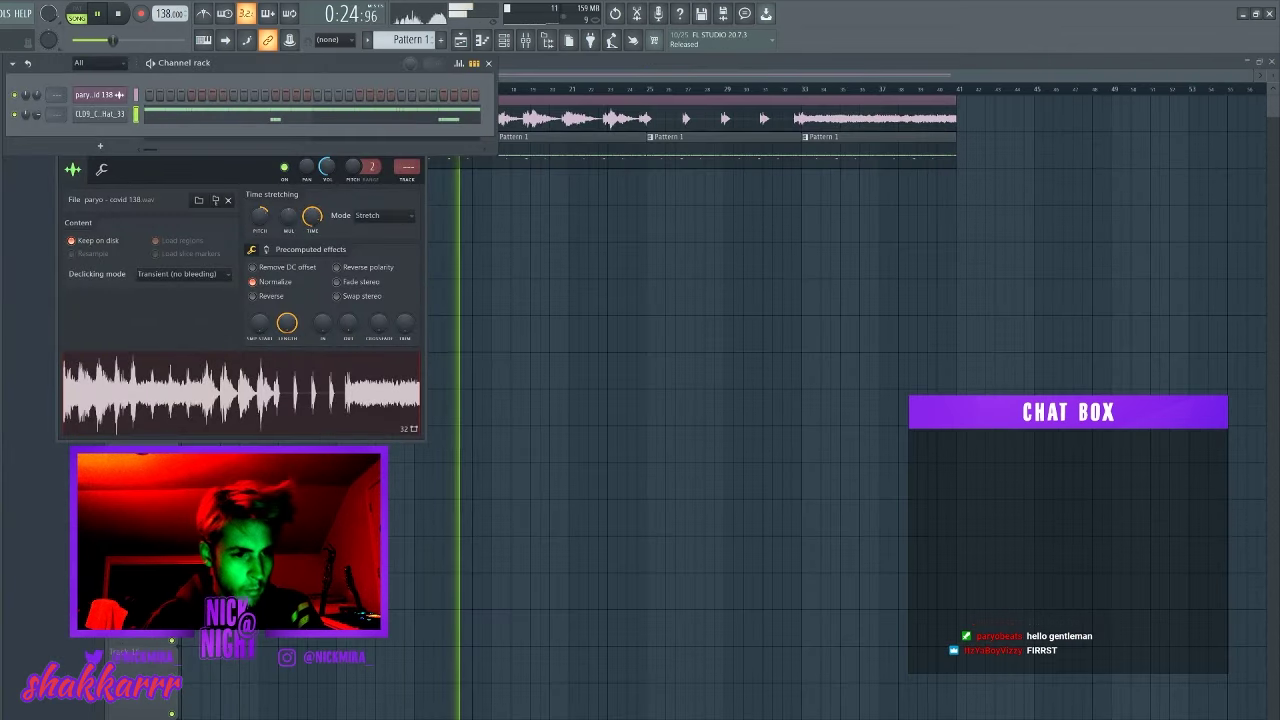
- Normalize the closed hat channel and swap its sample for Cxdy - Clay (HH)
{"action": "left_click", "coordinate": [100, 114]}
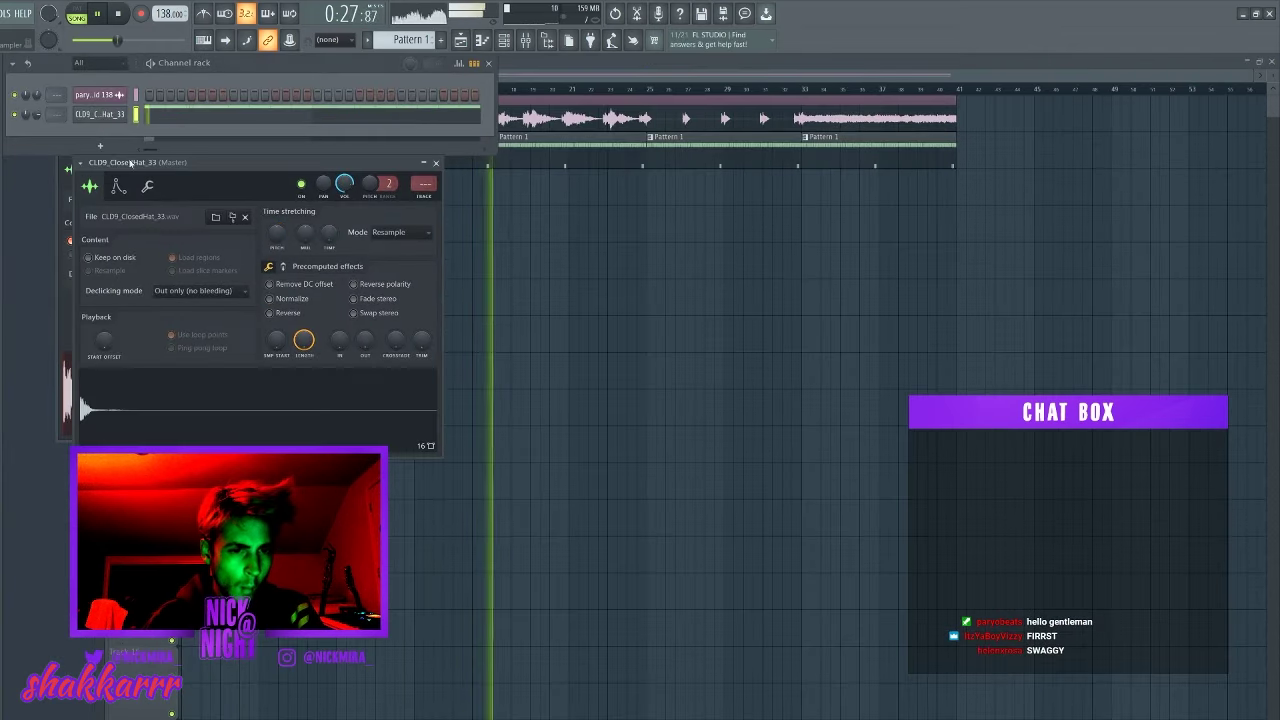
{"action": "left_click", "coordinate": [269, 298]}
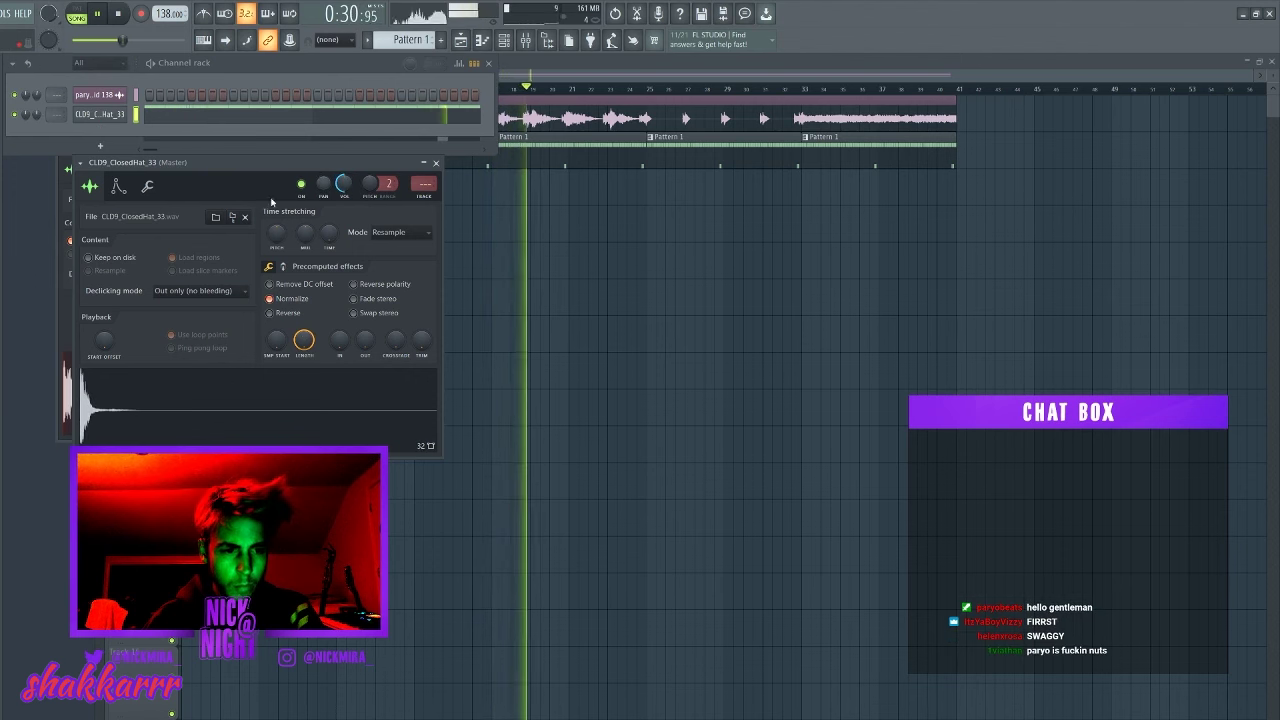
{"action": "scroll", "coordinate": [216, 217], "scroll_direction": "down", "scroll_amount": 1}
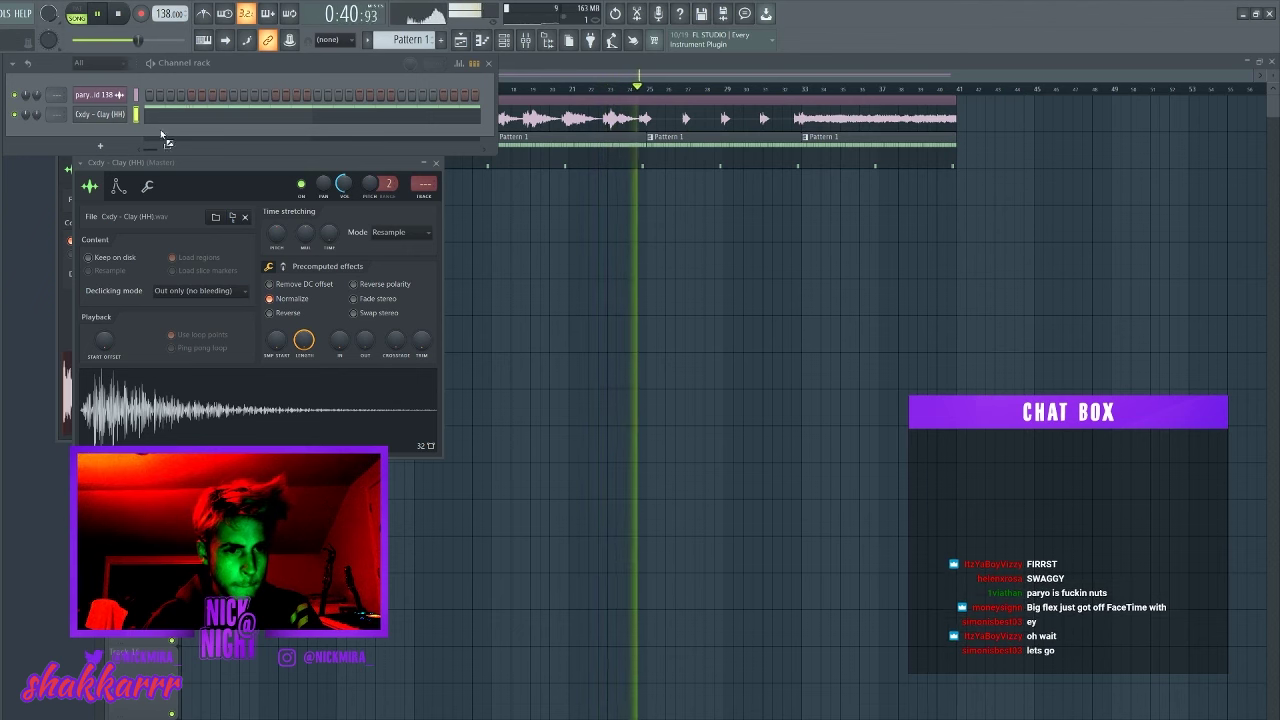
- Add the Clap [ Quality Control ] PBS sample as a channel with a C5 note on beat three of all eight bars
{"action": "left_click_drag", "start_coordinate": [162, 135], "coordinate": [162, 135]}
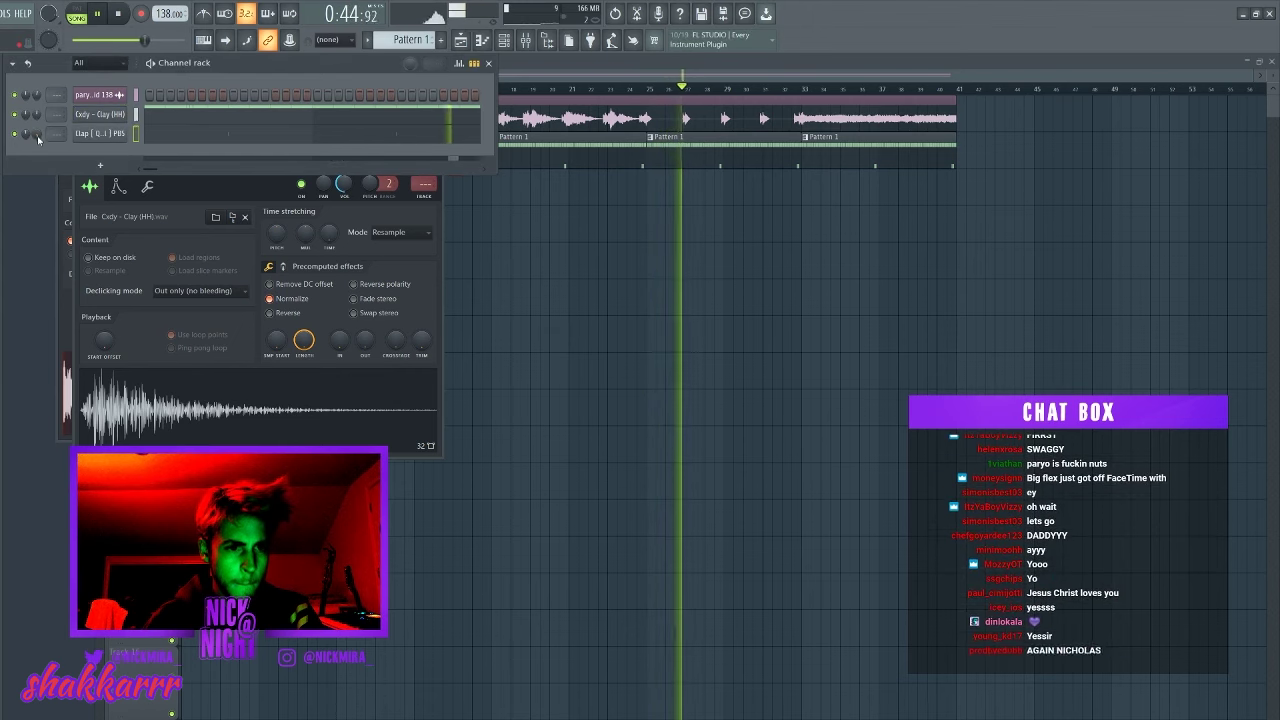
{"action": "left_click", "coordinate": [160, 131]}
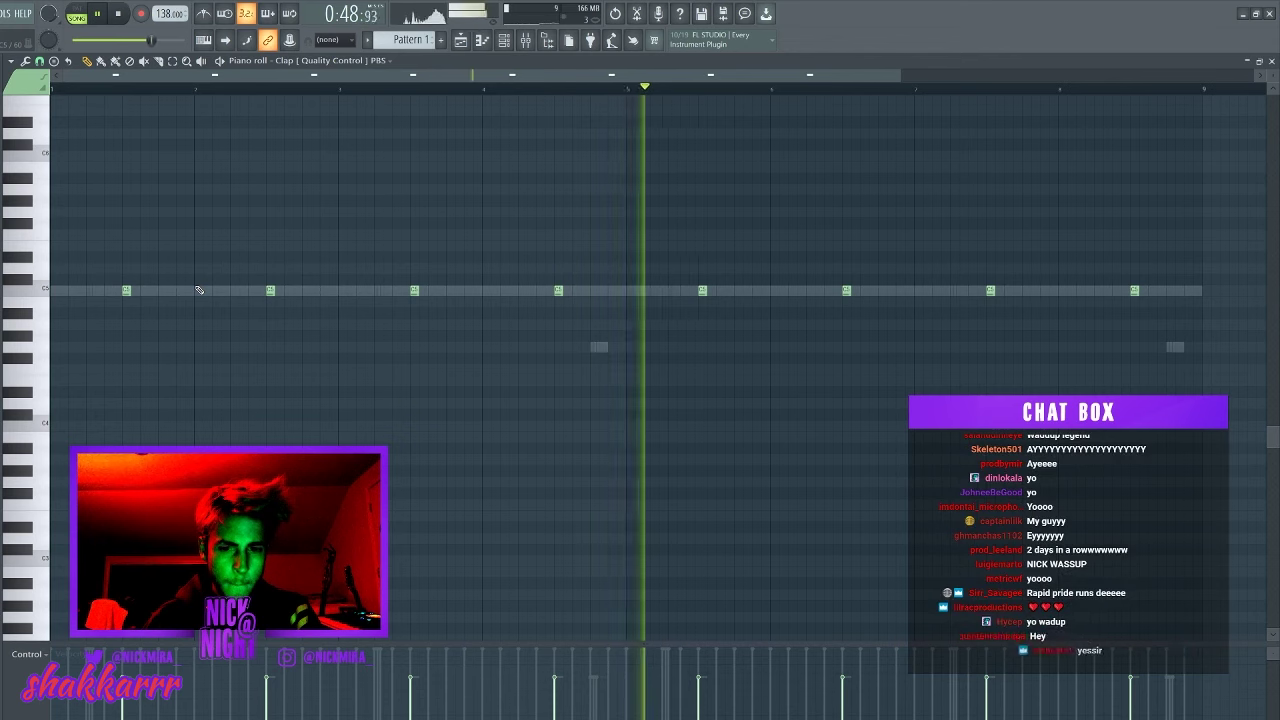
{"action": "key", "text": "ctrl+a"}
{"action": "key", "text": "ctrl+d"}
{"action": "key", "text": "Escape"}
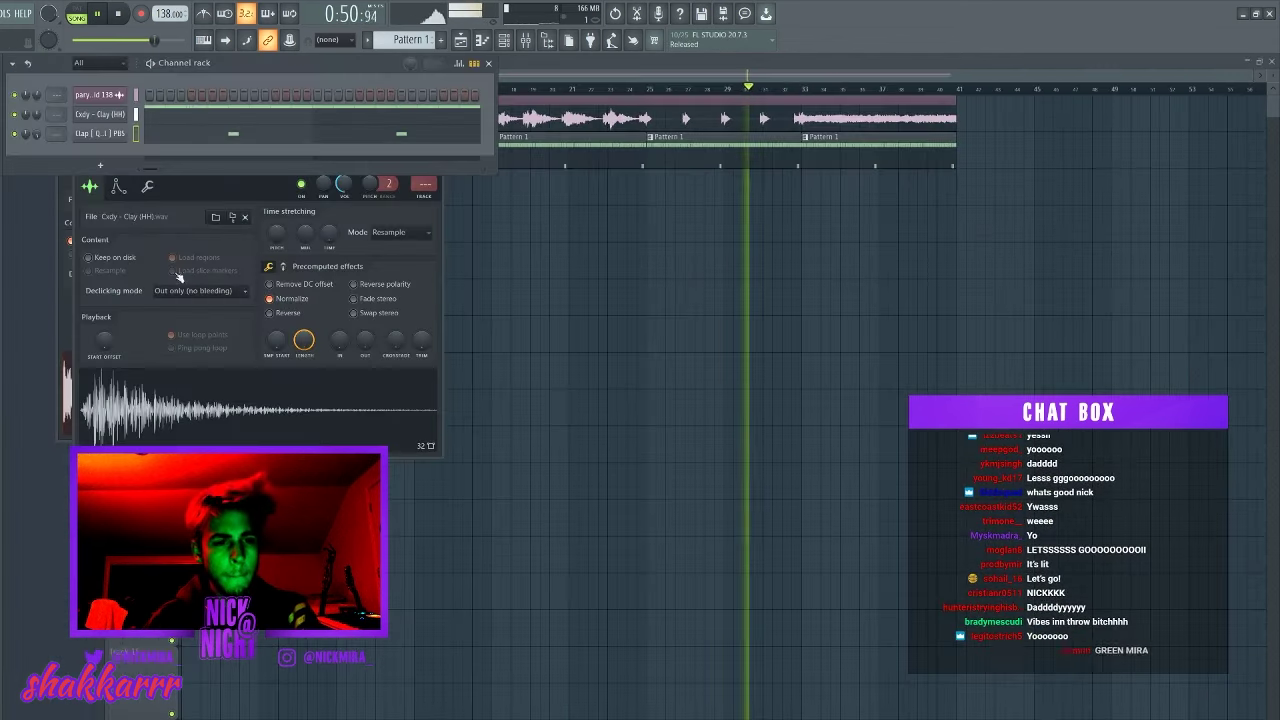
- Shorten the clap sample's length and normalize it in its channel settings
{"action": "left_click", "coordinate": [102, 134]}
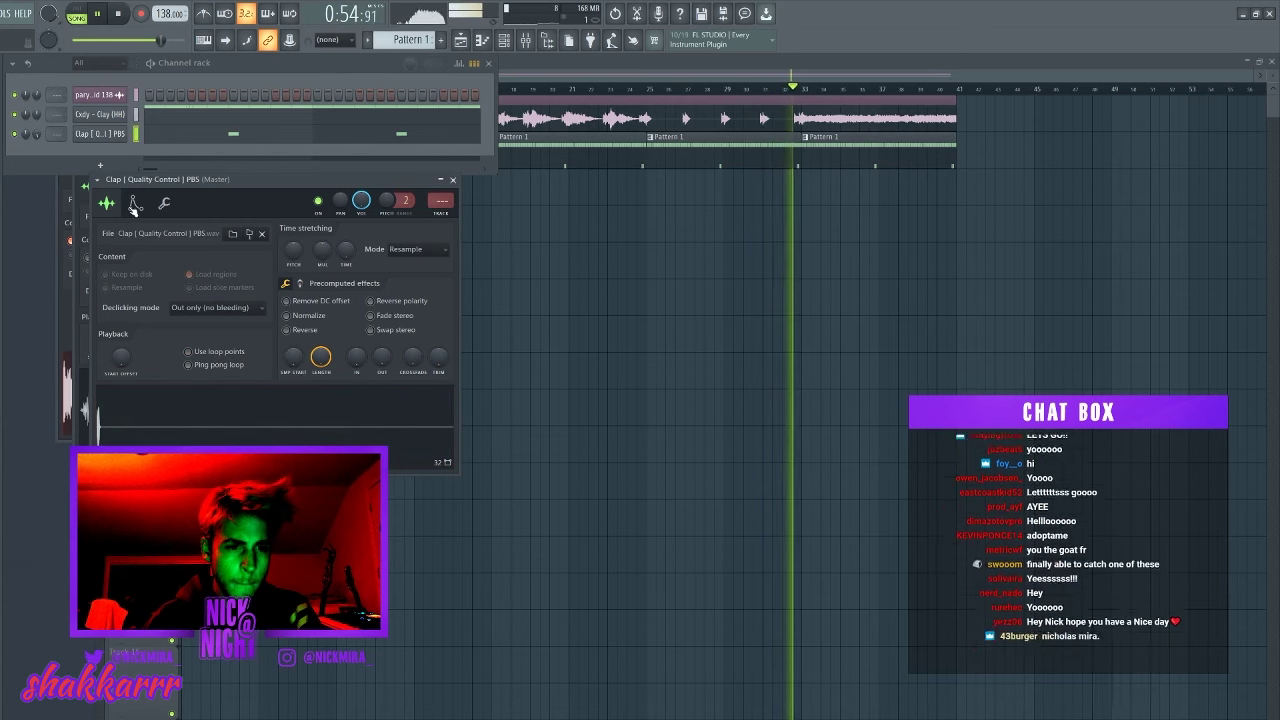
{"action": "left_click", "coordinate": [135, 203]}
{"action": "left_click", "coordinate": [106, 203]}
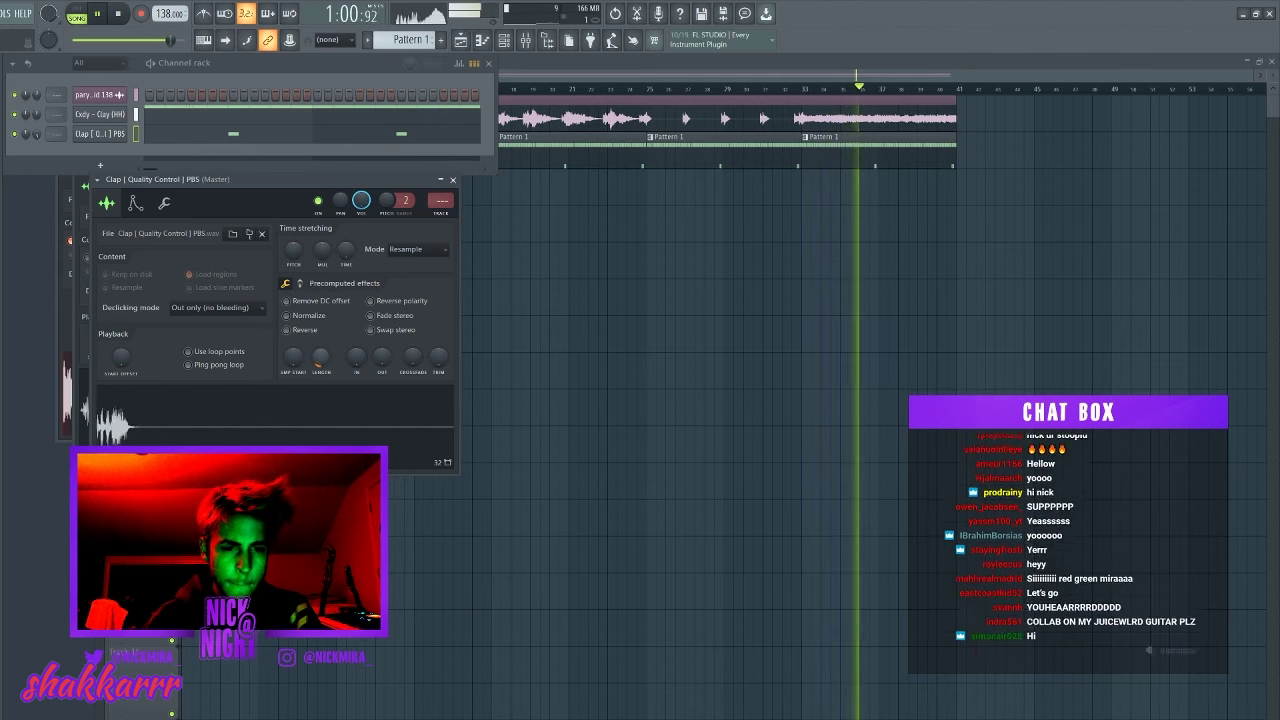
{"action": "left_click", "coordinate": [287, 315]}
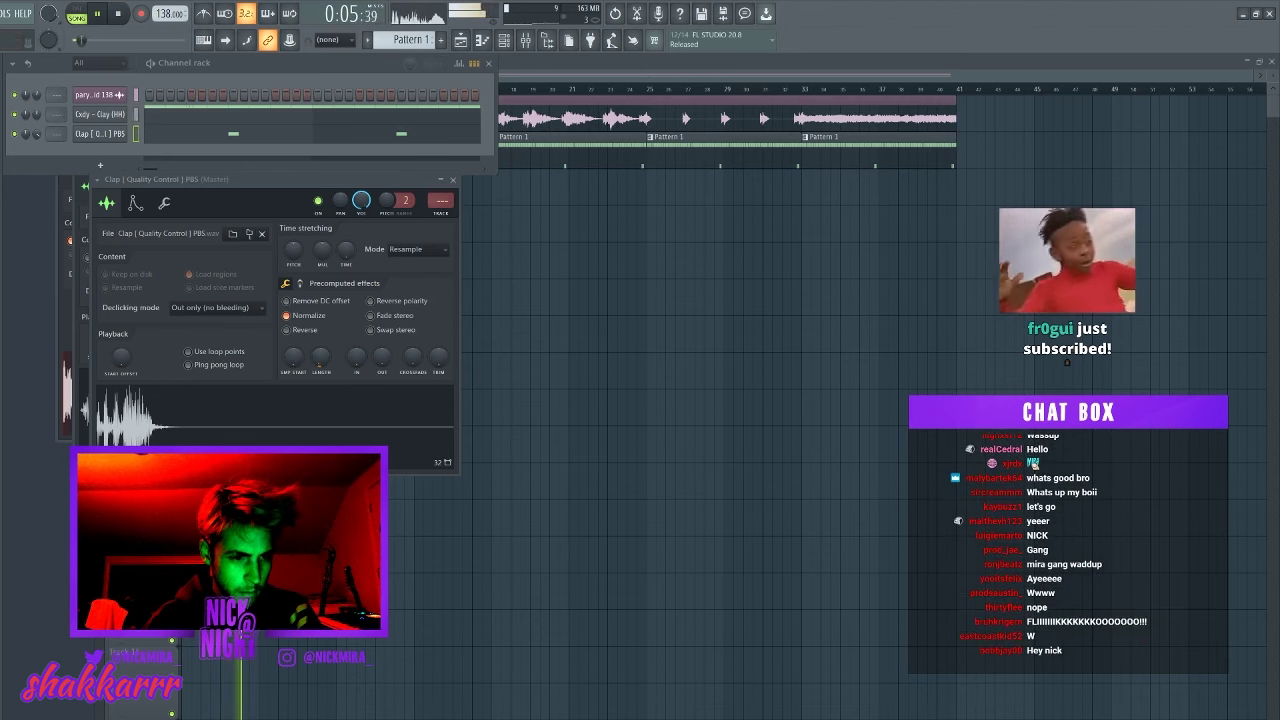
- Add the NM - Flock 808 sample as a new channel and open its piano roll
{"action": "left_click_drag", "start_coordinate": [2, 119], "coordinate": [111, 119]}
{"action": "right_click", "coordinate": [111, 119]}
{"action": "left_click", "coordinate": [155, 122]}
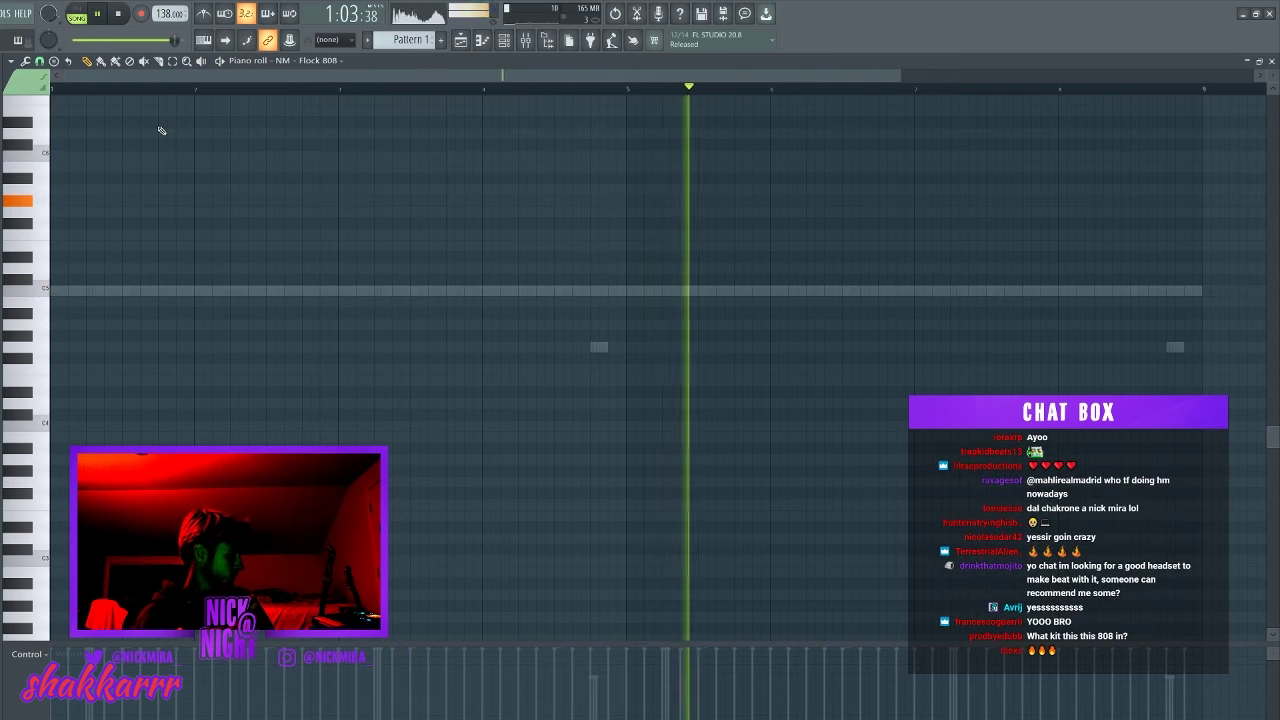
- Record an 808 phrase of C6 and C5 notes over the first two bars and quantize it
{"action": "key", "text": "space"}
{"action": "key", "text": "space"}
{"action": "key", "text": "space"}
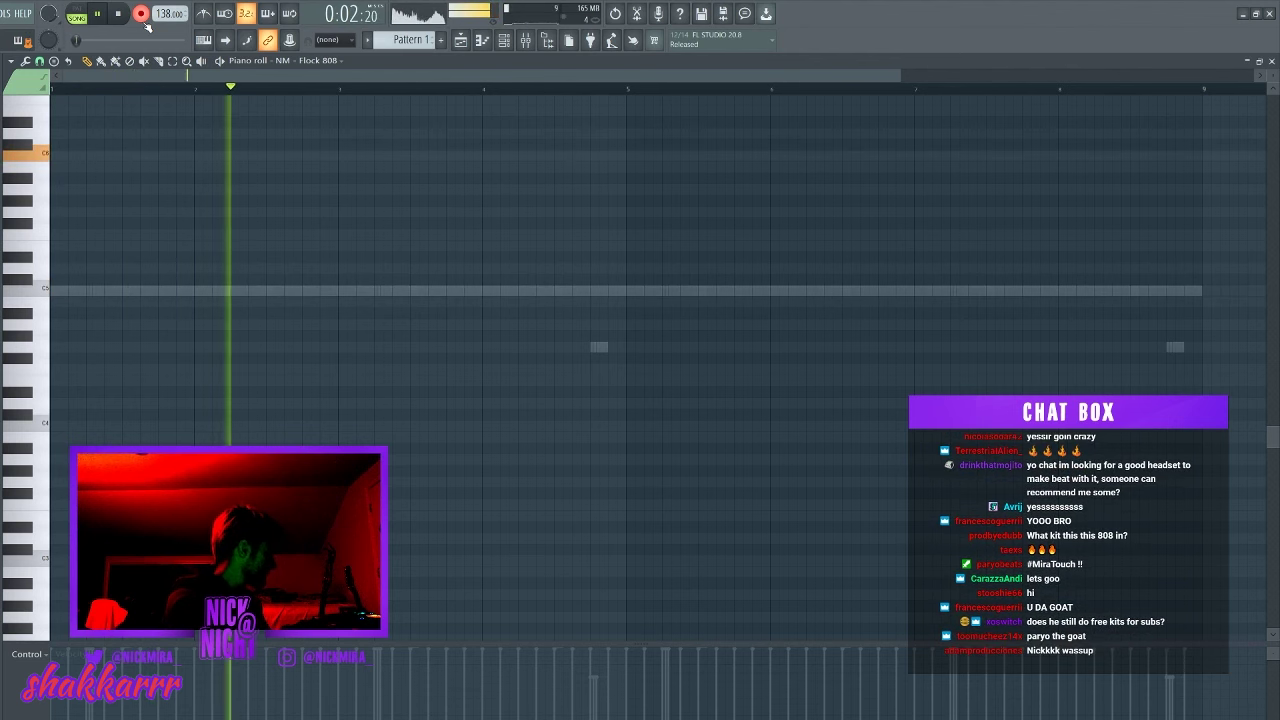
{"action": "key", "text": "space"}
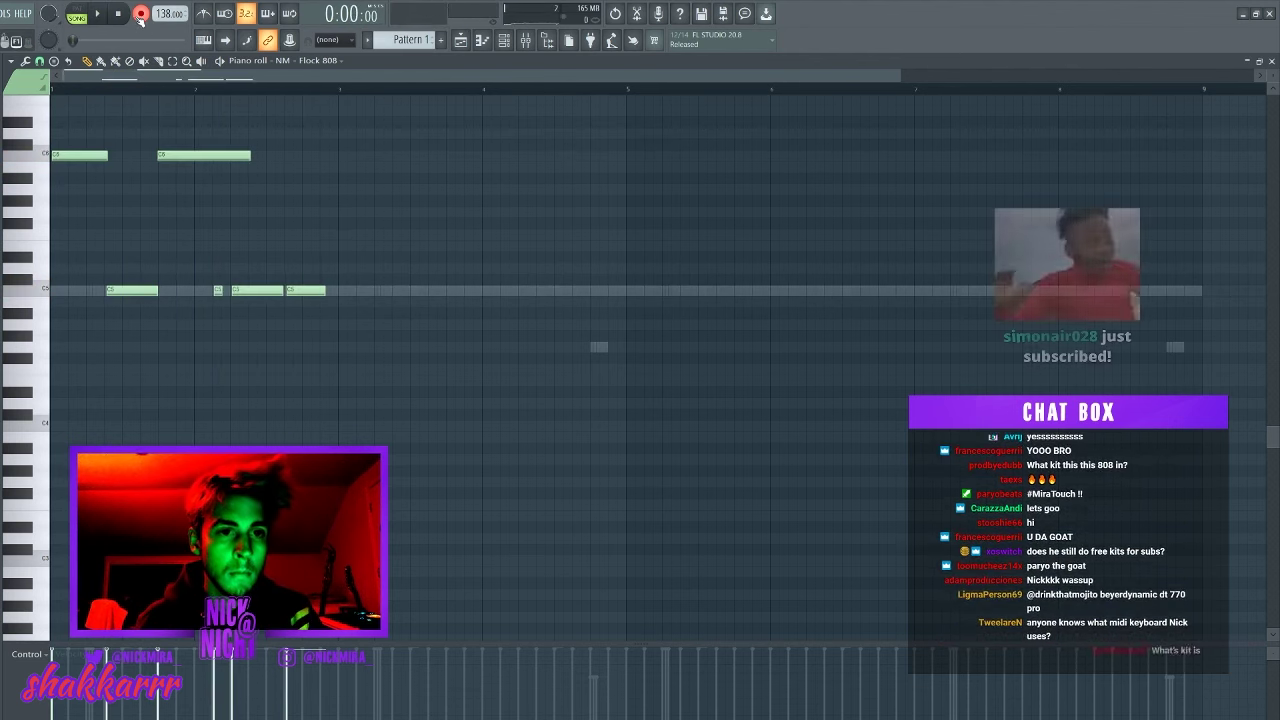
{"action": "key", "text": "alt+q"}
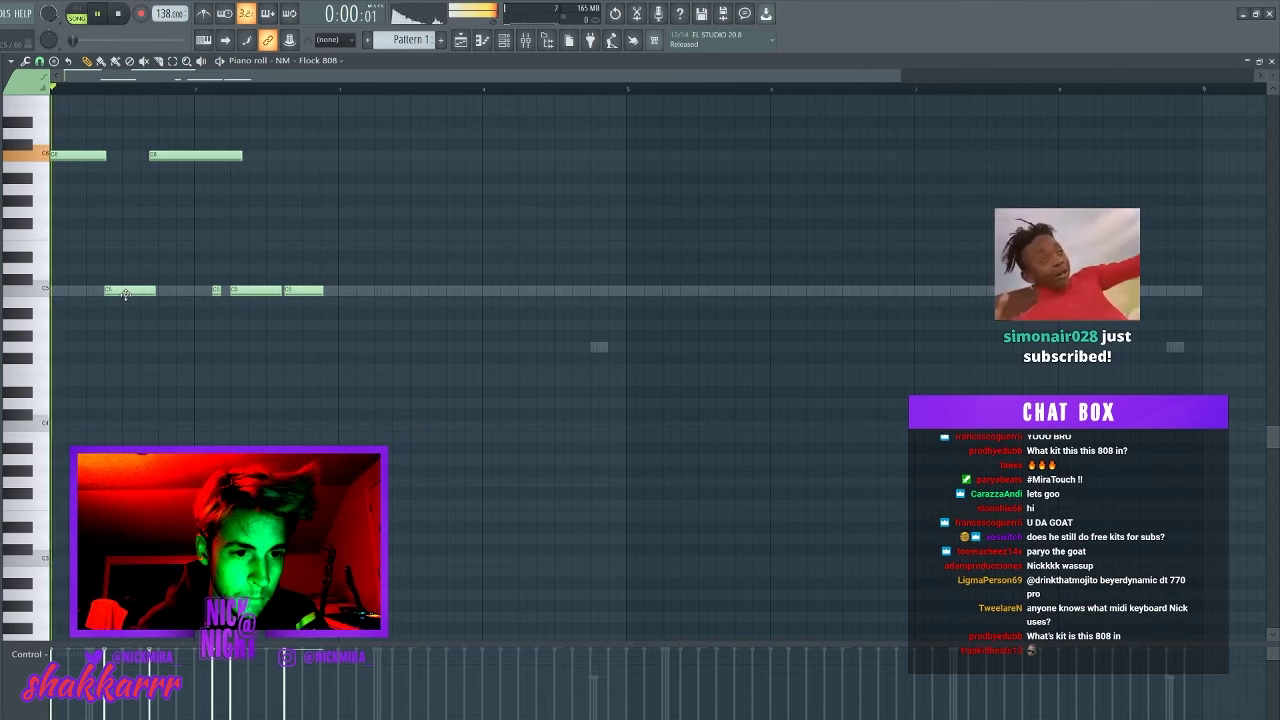
- Move the second C6 note to beat four of bar 1, lower it to C5, and remove the short C5 note
{"action": "key", "text": "space"}
{"action": "left_click_drag", "start_coordinate": [168, 136], "coordinate": [191, 156]}
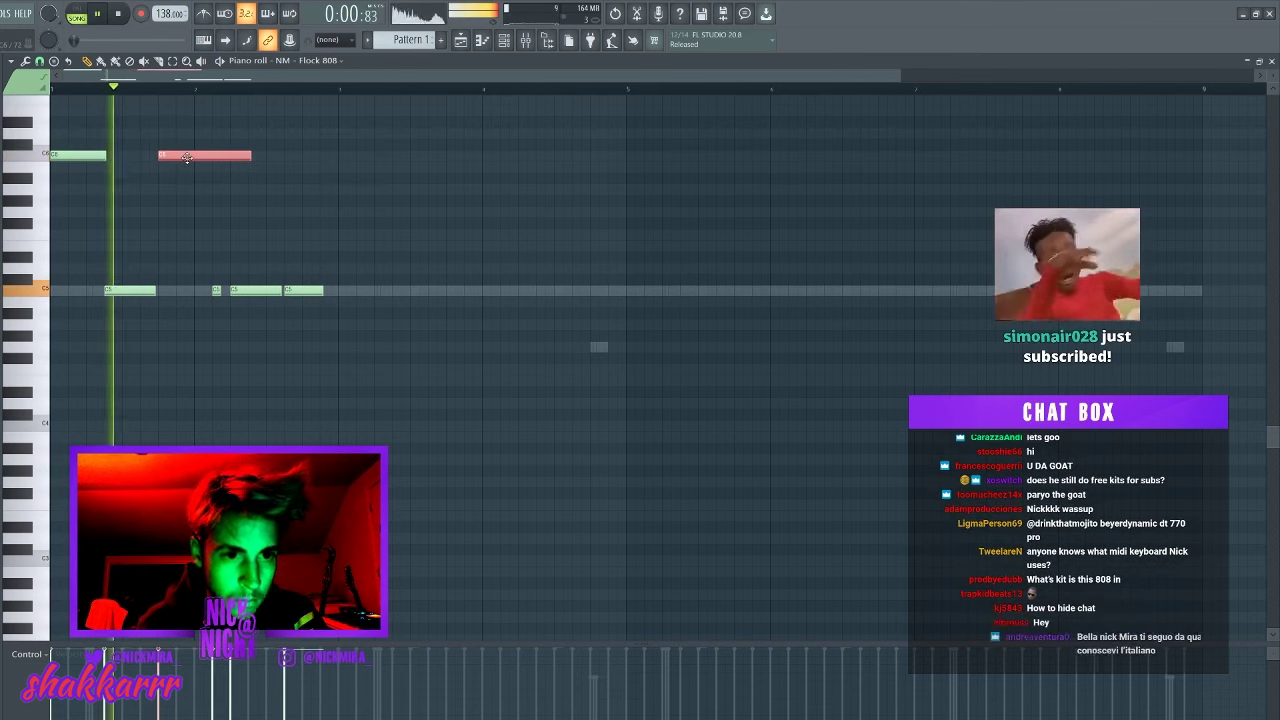
{"action": "key", "text": "ctrl+Down"}
{"action": "key", "text": "ctrl+d"}
{"action": "key", "text": "space"}
{"action": "key", "text": "space"}
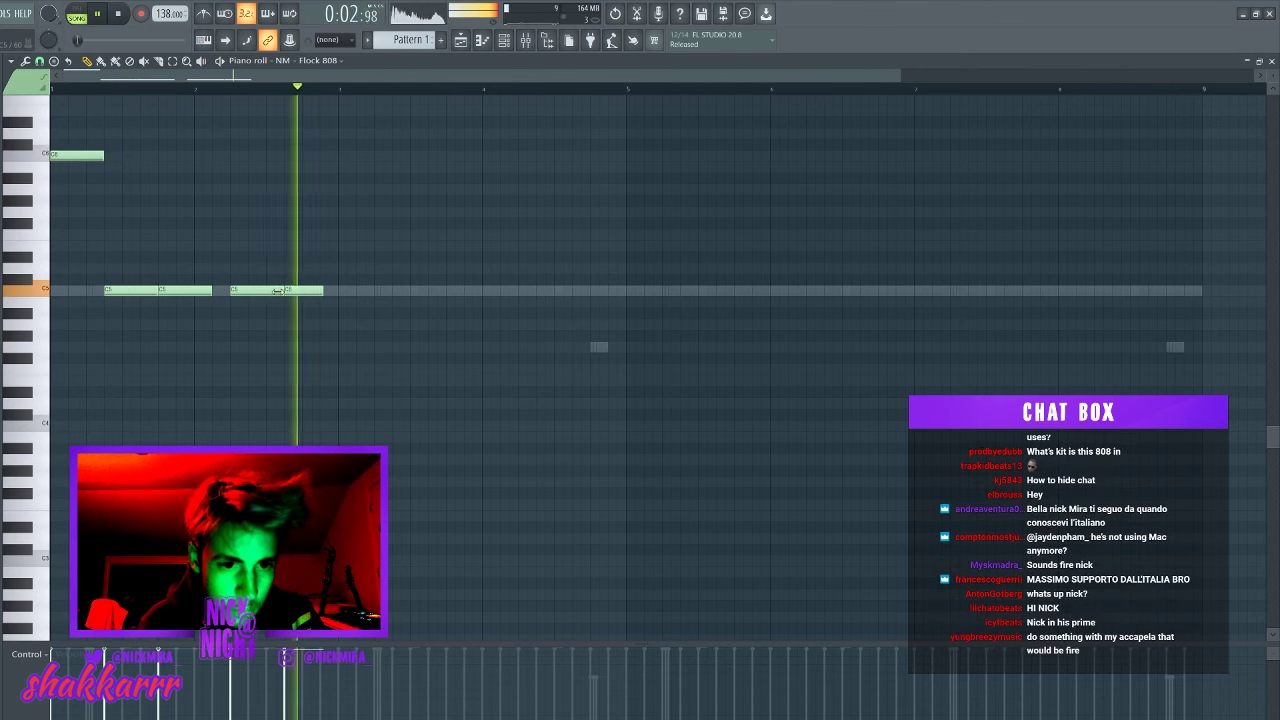
- Shorten the third C5 note of the 808 phrase and raise the last note of bar 2 to D#5
{"action": "left_click_drag", "start_coordinate": [263, 290], "coordinate": [334, 291]}
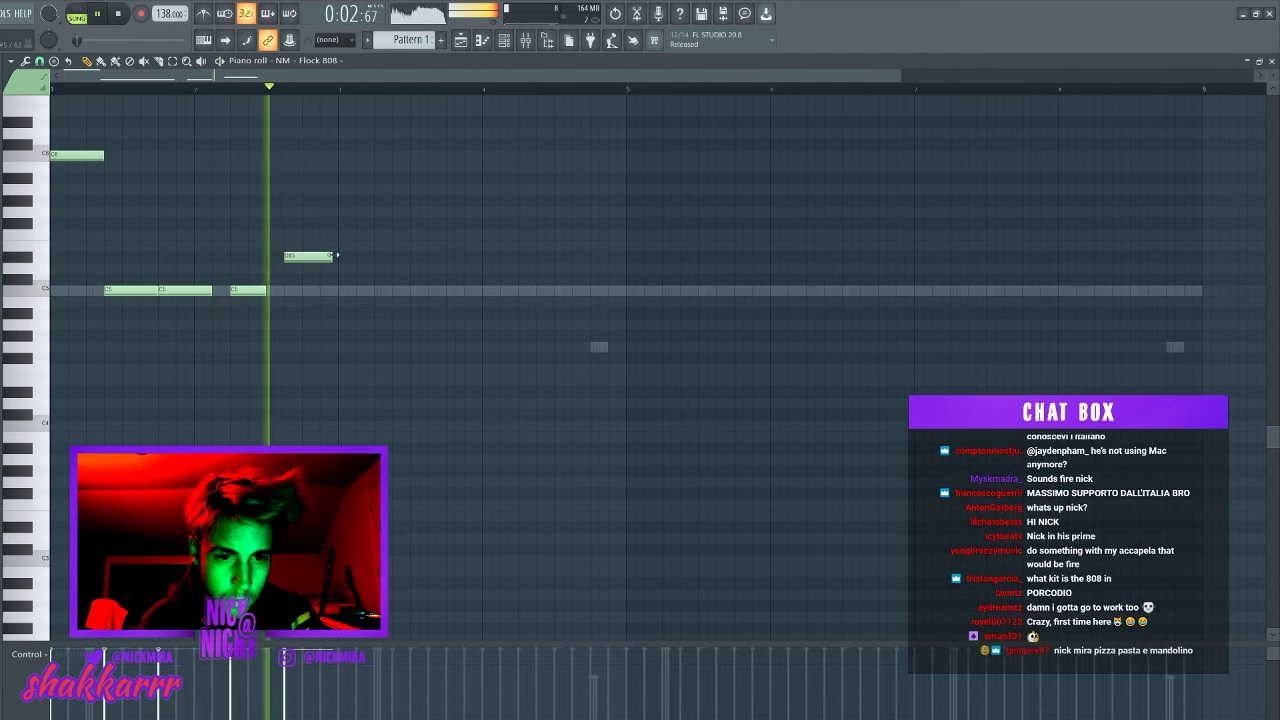
{"action": "key", "text": "space"}
{"action": "key", "text": "space"}
- Duplicate the two-bar 808 phrase into bars 3 and 4 and finish bar 4 with a short C5 note after a trimmed D#5
{"action": "key", "text": "ctrl+a"}
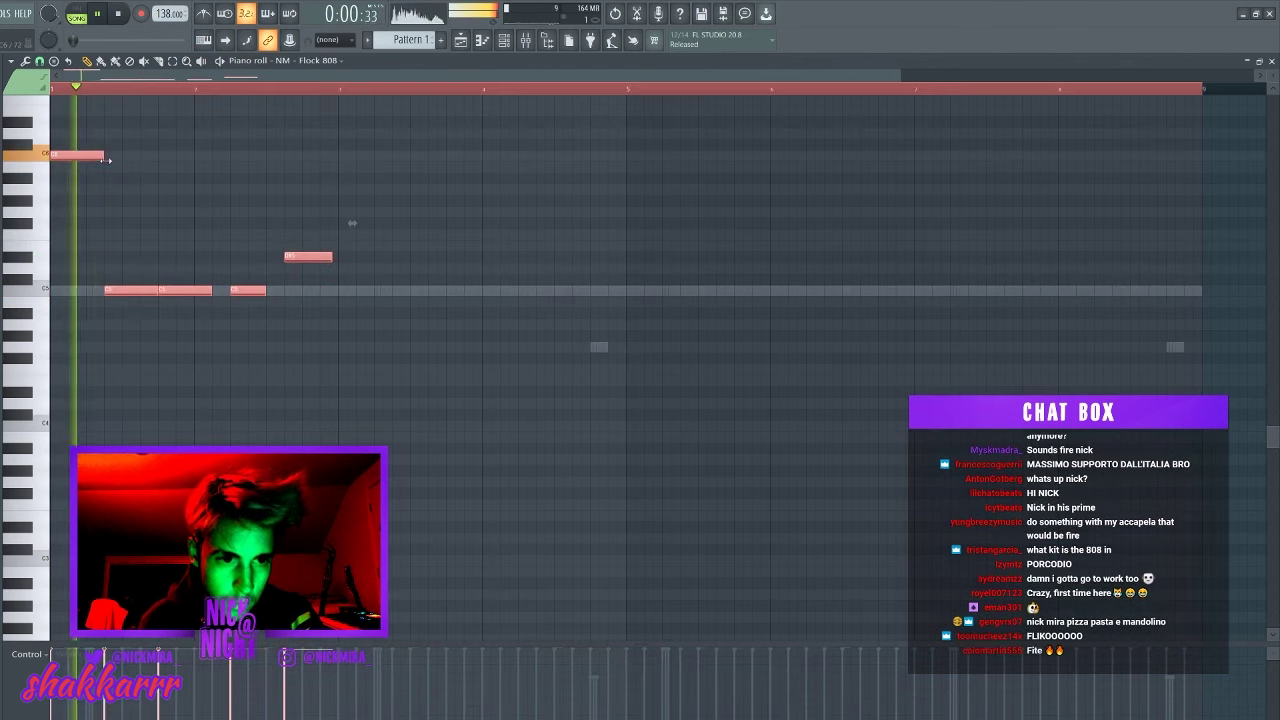
{"action": "left_click_drag", "start_coordinate": [97, 157], "coordinate": [373, 166]}
{"action": "key", "text": "ctrl+d"}
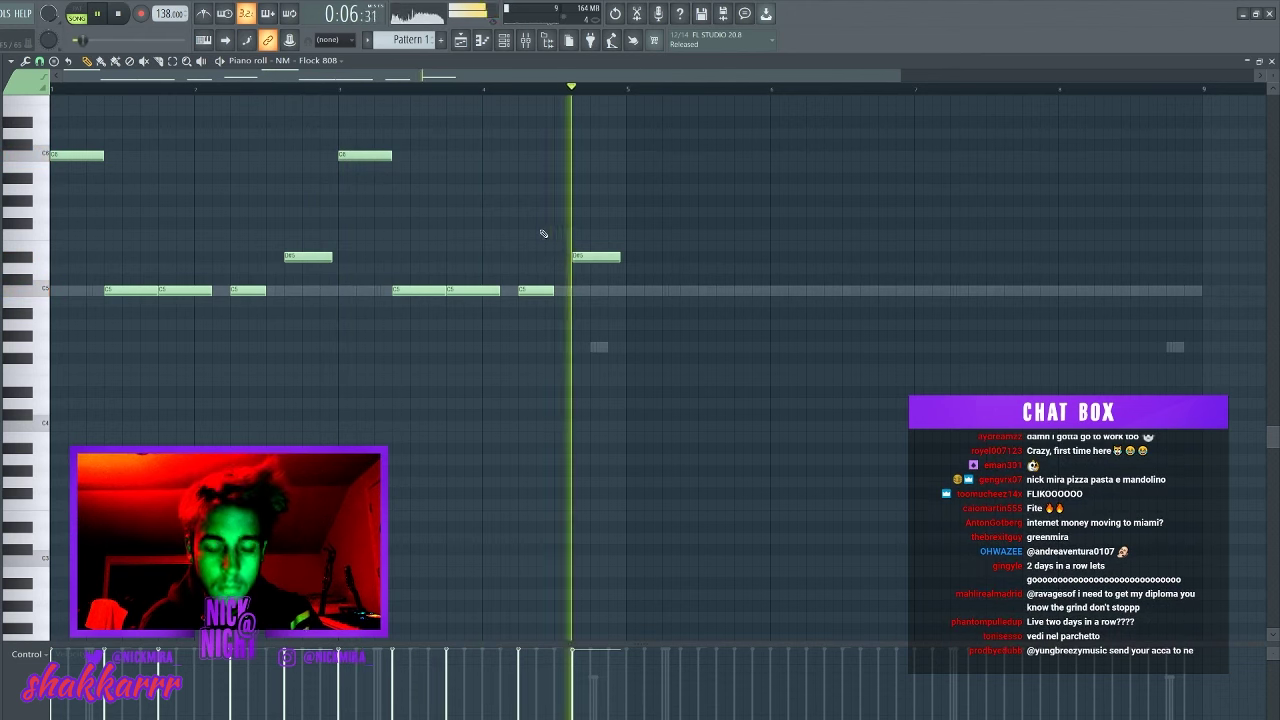
{"action": "key", "text": "space"}
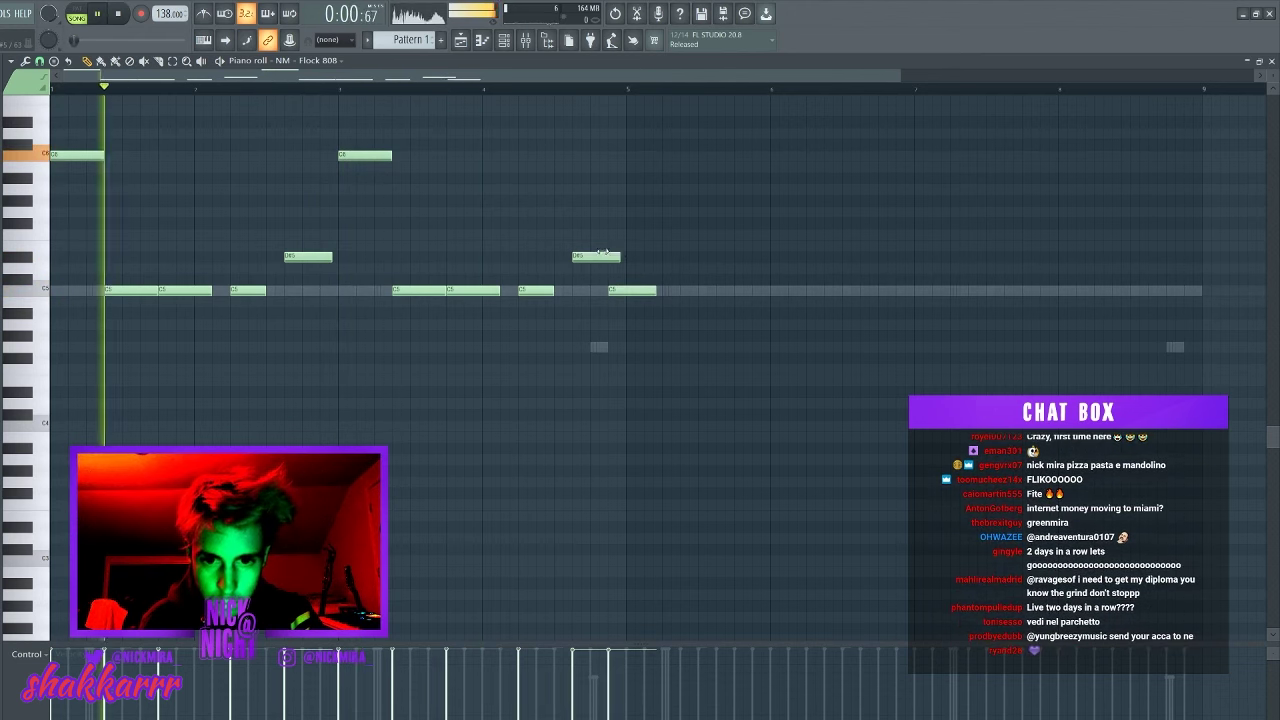
{"action": "left_click_drag", "start_coordinate": [625, 259], "coordinate": [628, 291]}
- Duplicate the four-bar 808 phrase into bars 5 to 8 and transpose the copy down four semitones
{"action": "key", "text": "ctrl+b"}
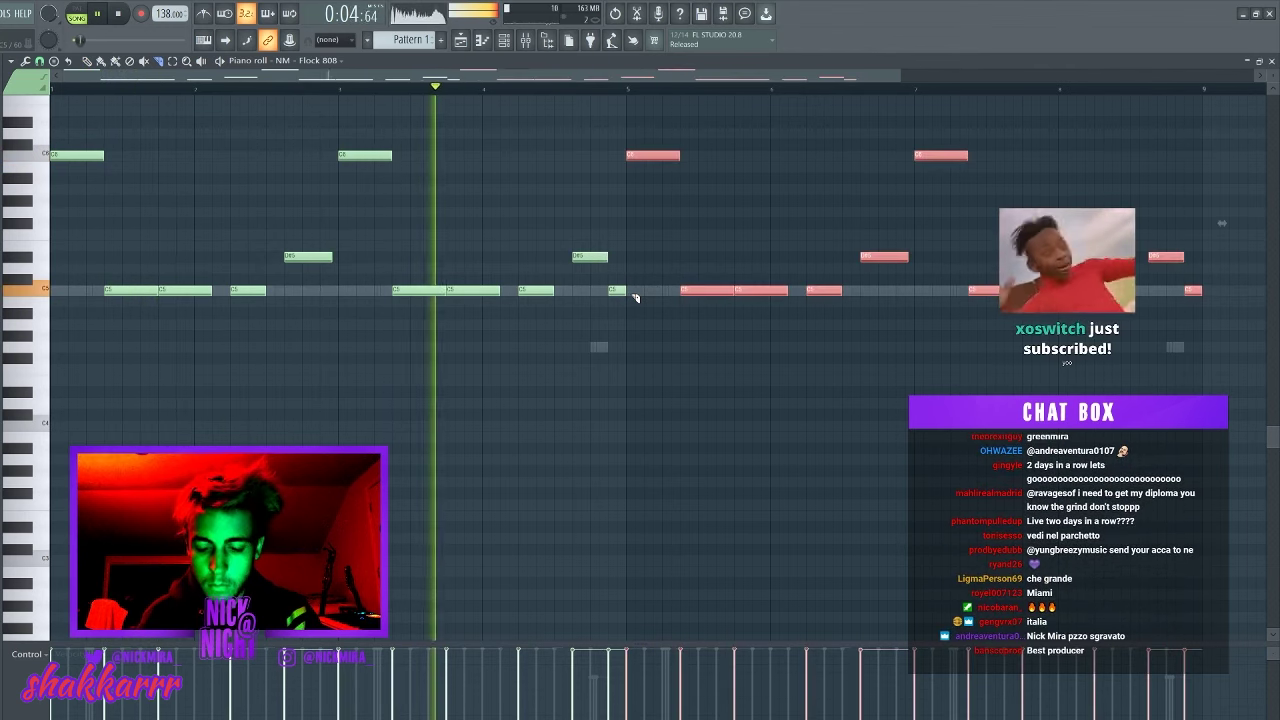
{"action": "key", "text": "Down"}
{"action": "key", "text": "Down"}
{"action": "key", "text": "Down"}
{"action": "key", "text": "Down"}
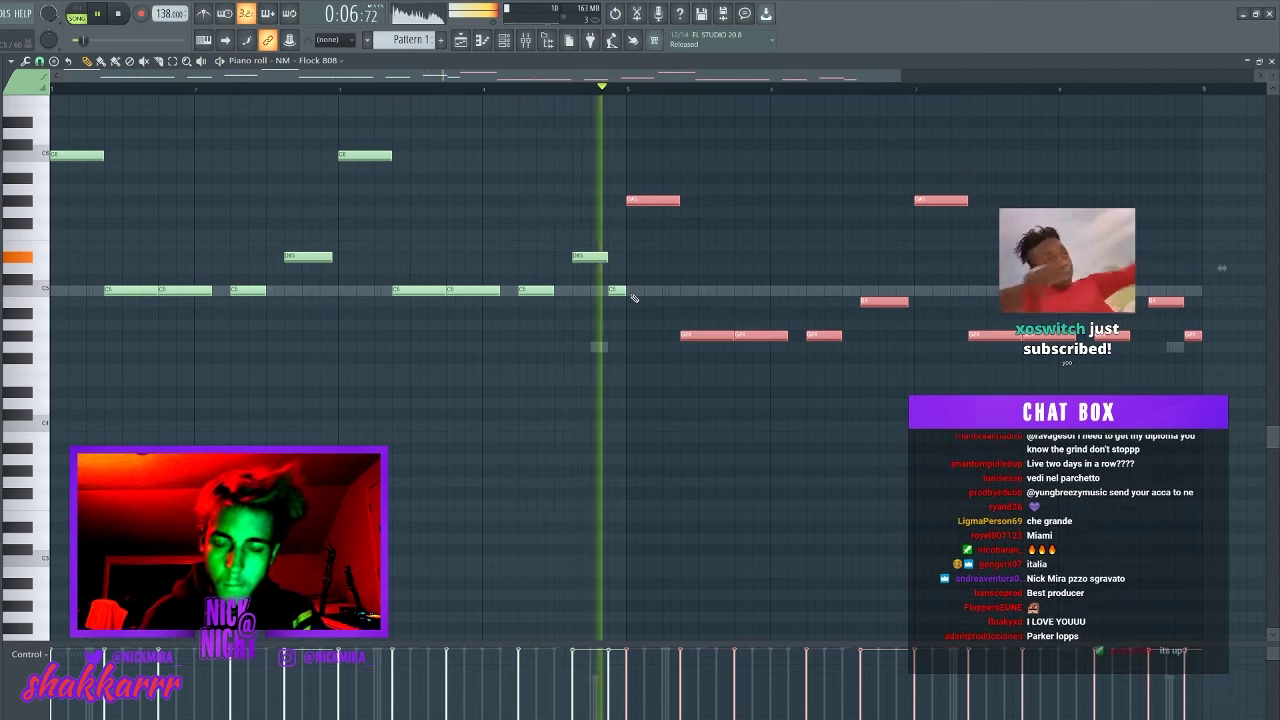
- Raise the G#4 notes of the 808 phrase in bars 5 to 8 by one octave to G#5
{"action": "key", "text": "ctrl+Up"}
{"action": "key", "text": "ctrl+d"}
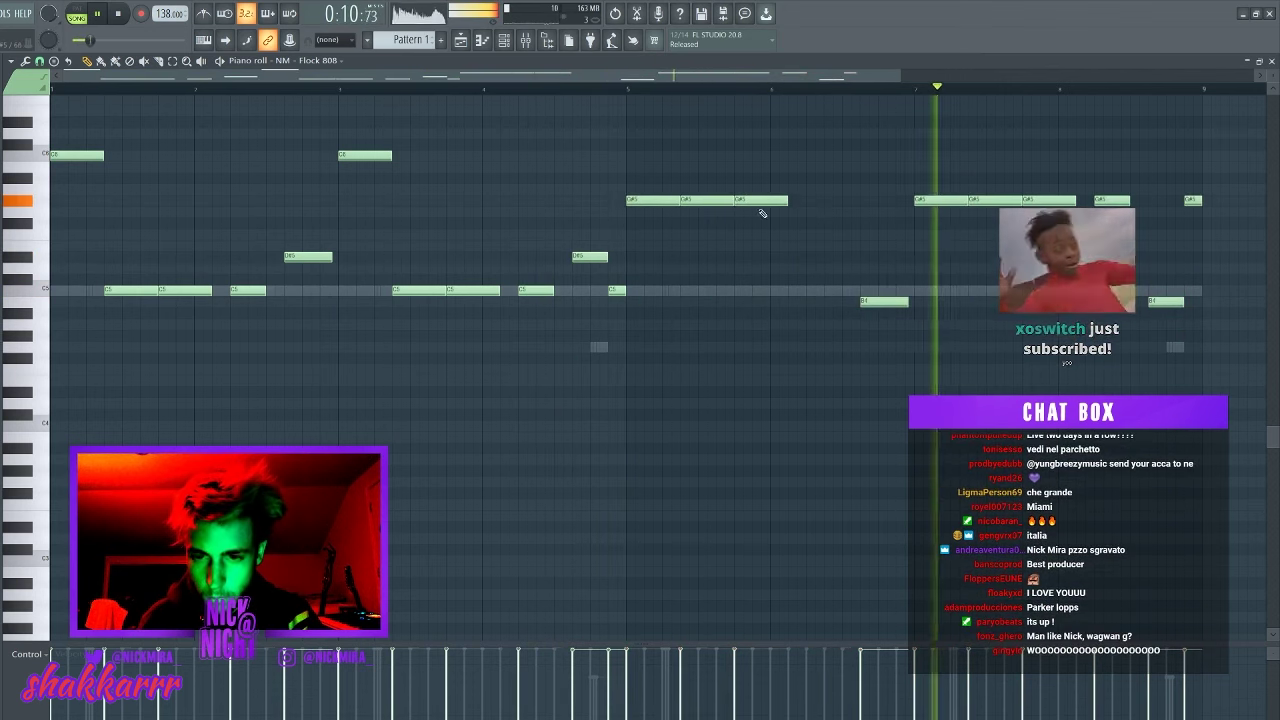
{"action": "left_click", "coordinate": [630, 88]}
{"action": "scroll", "coordinate": [632, 88], "scroll_direction": "down", "scroll_amount": 2}
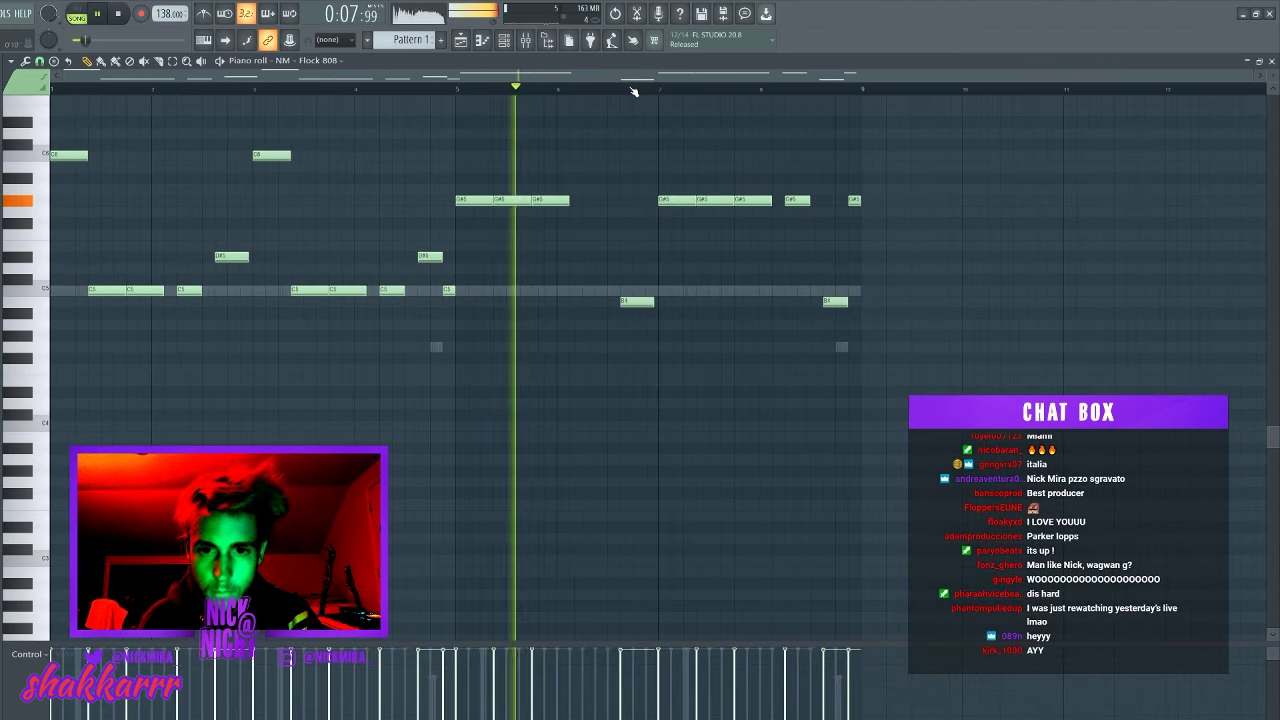
- Replace the second and third G#5 notes of bar 5 with short G#5 notes, the first placed directly after the opening note
{"action": "right_click", "coordinate": [520, 200]}
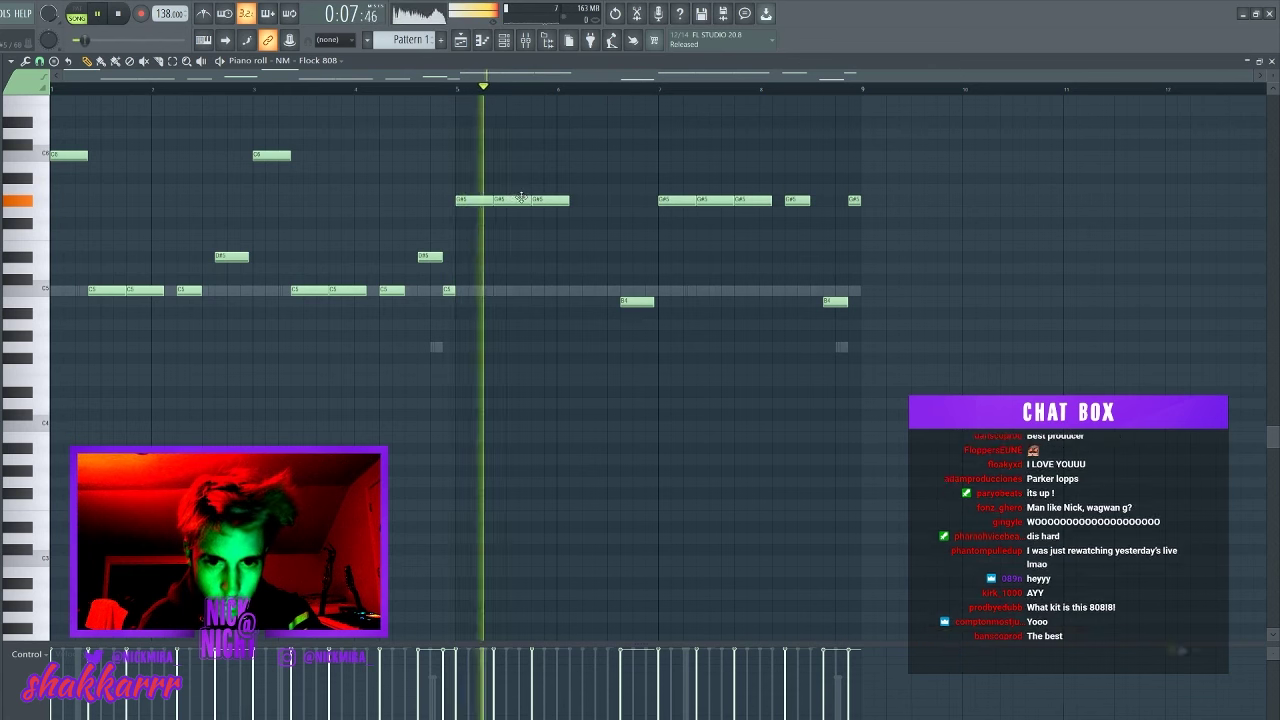
{"action": "right_click", "coordinate": [510, 198]}
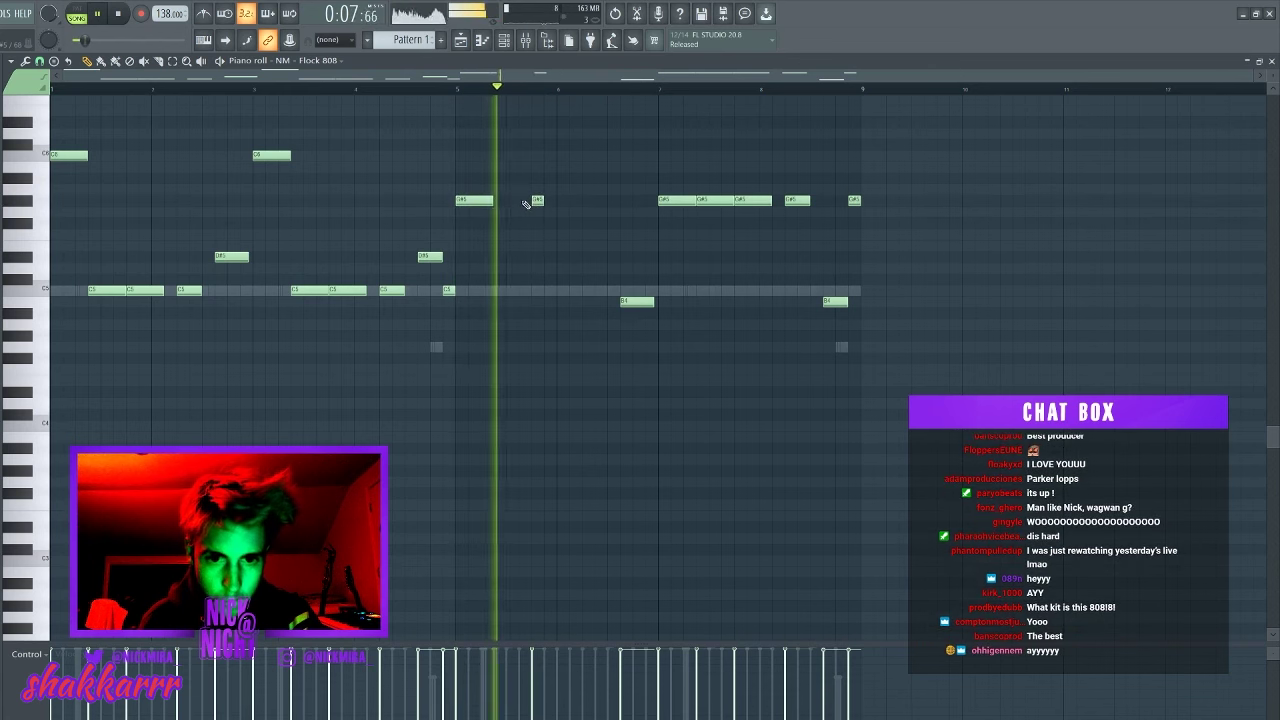
{"action": "left_click", "coordinate": [526, 203]}
{"action": "key", "text": "space"}
{"action": "key", "text": "space"}
{"action": "right_click", "coordinate": [525, 202]}
{"action": "left_click", "coordinate": [548, 202]}
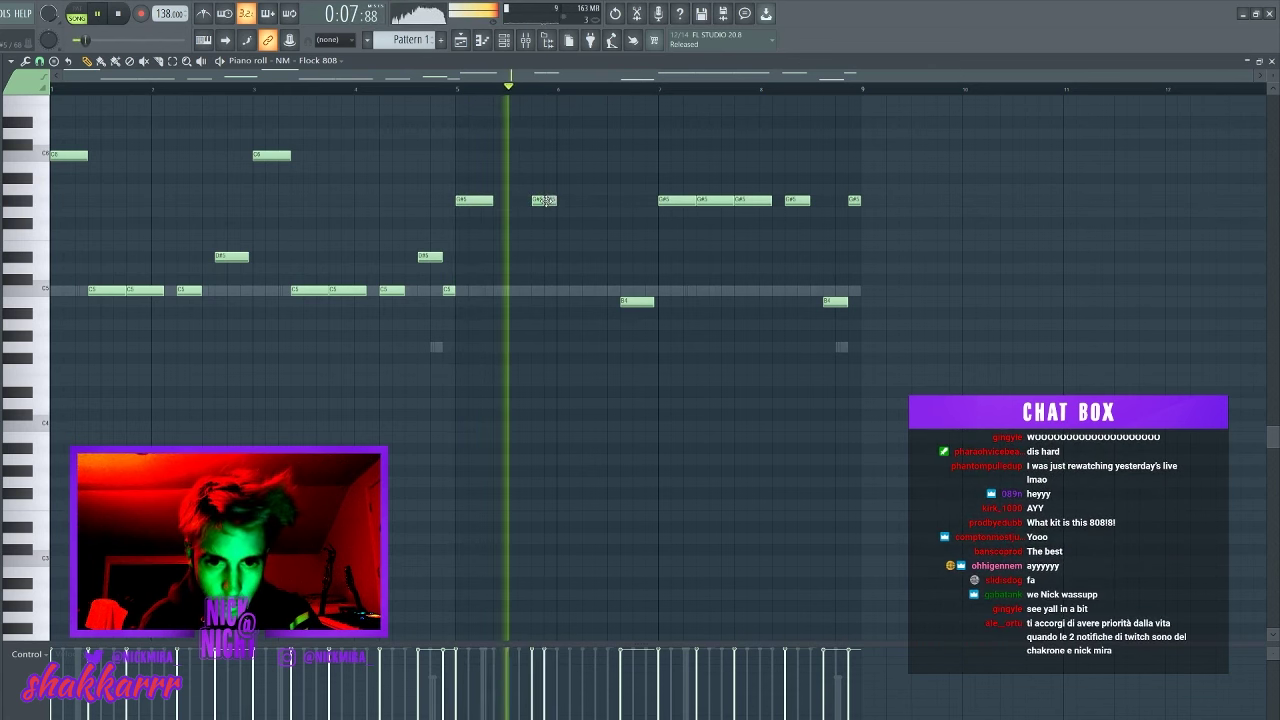
{"action": "left_click", "coordinate": [499, 202]}
{"action": "key", "text": "space"}
{"action": "key", "text": "space"}
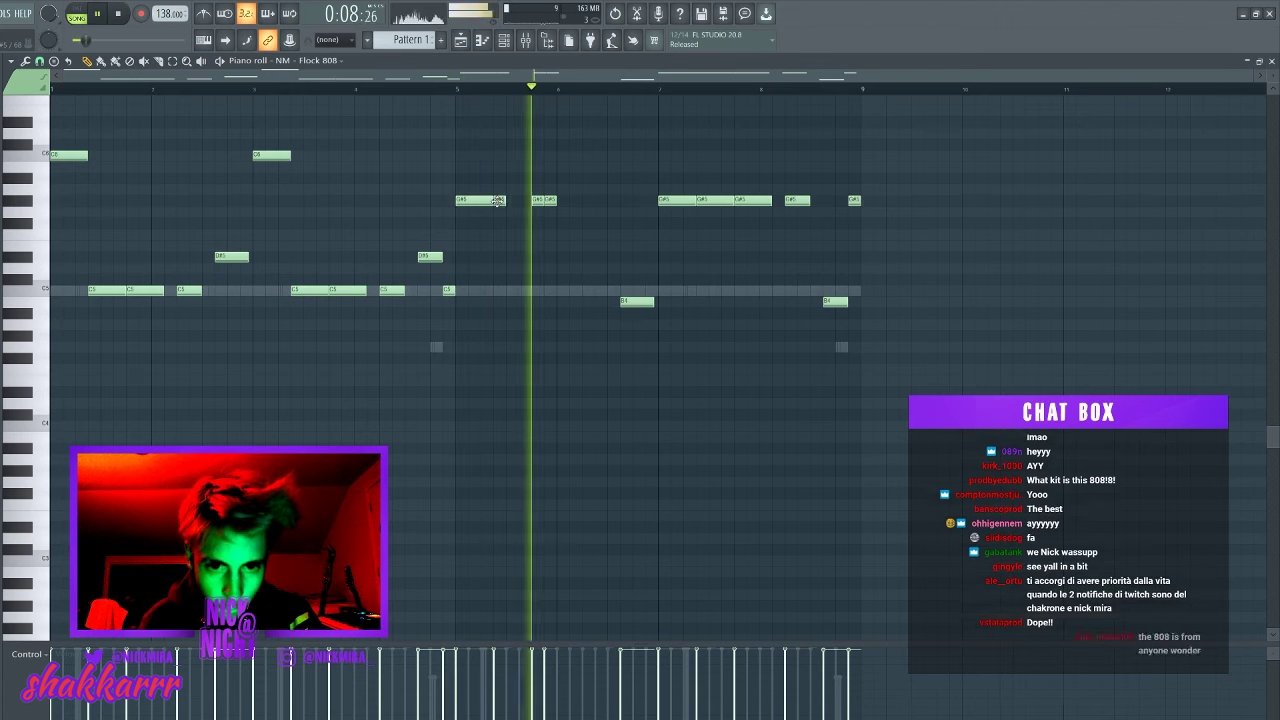
- Replace the B4 note of bar 6 with a G#5 on beat two, extending the last two G#5 notes to run continuously up to bar 7
{"action": "left_click", "coordinate": [584, 203]}
{"action": "right_click", "coordinate": [551, 203]}
{"action": "key", "text": "space"}
{"action": "key", "text": "space"}
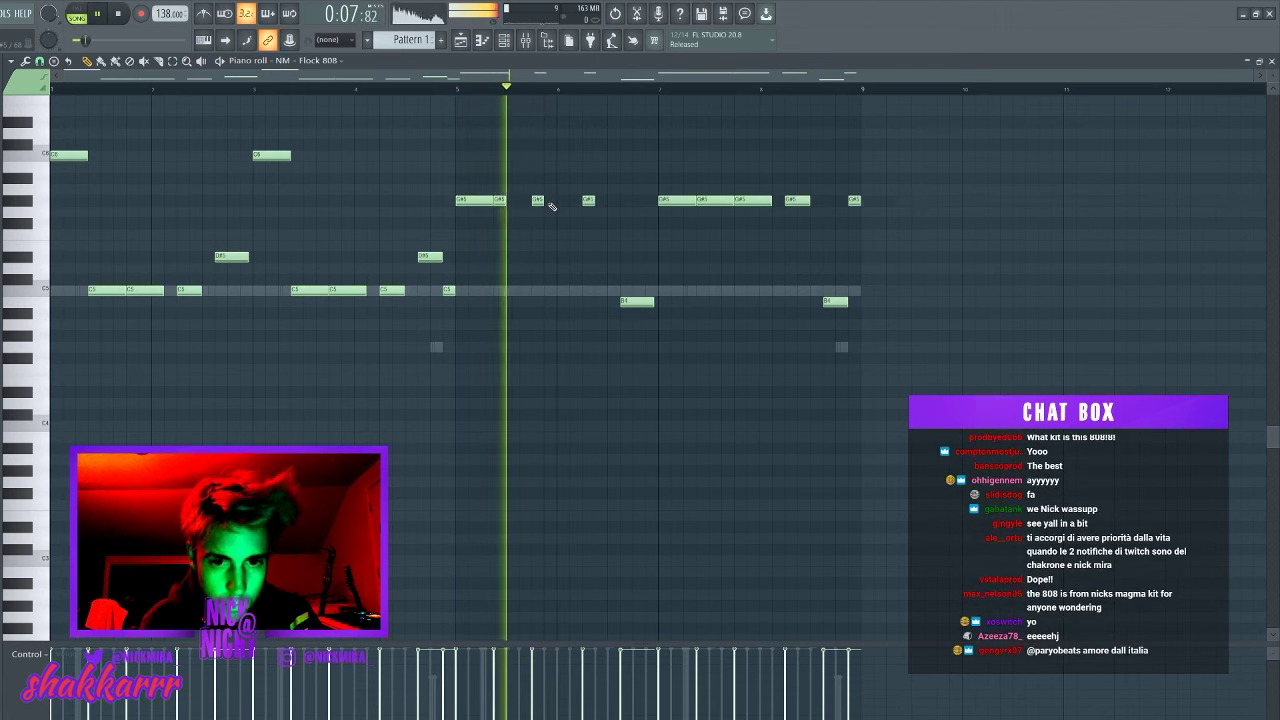
{"action": "right_click", "coordinate": [636, 301]}
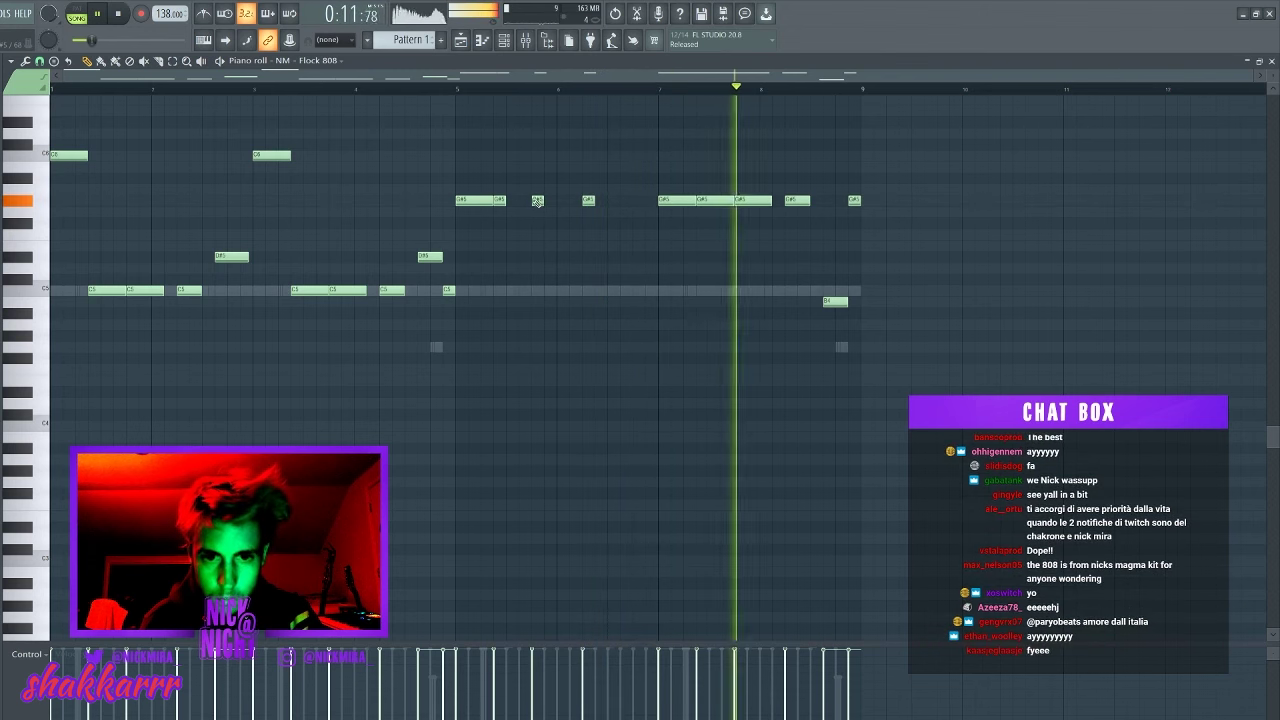
{"action": "left_click_drag", "start_coordinate": [548, 201], "coordinate": [655, 200]}
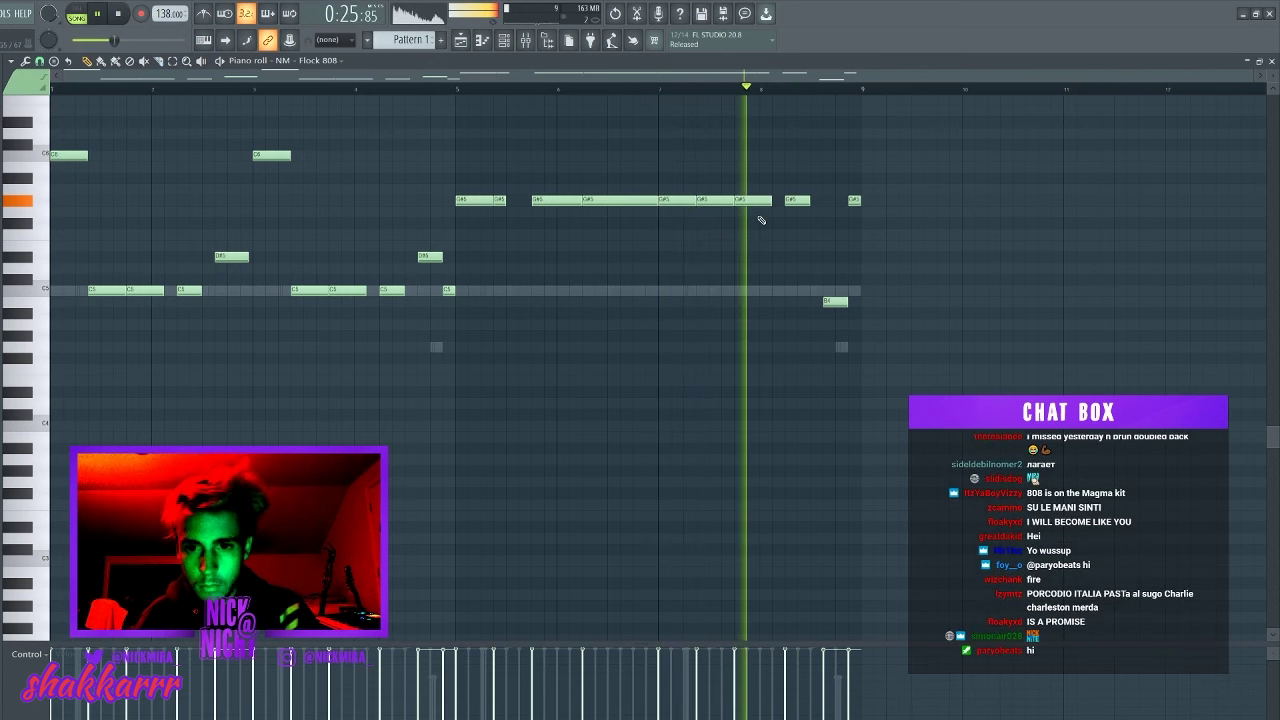
- Transpose the G#5 notes at the start of bar 7 up two semitones to A#5
{"action": "left_click_drag", "start_coordinate": [682, 196], "coordinate": [746, 223]}
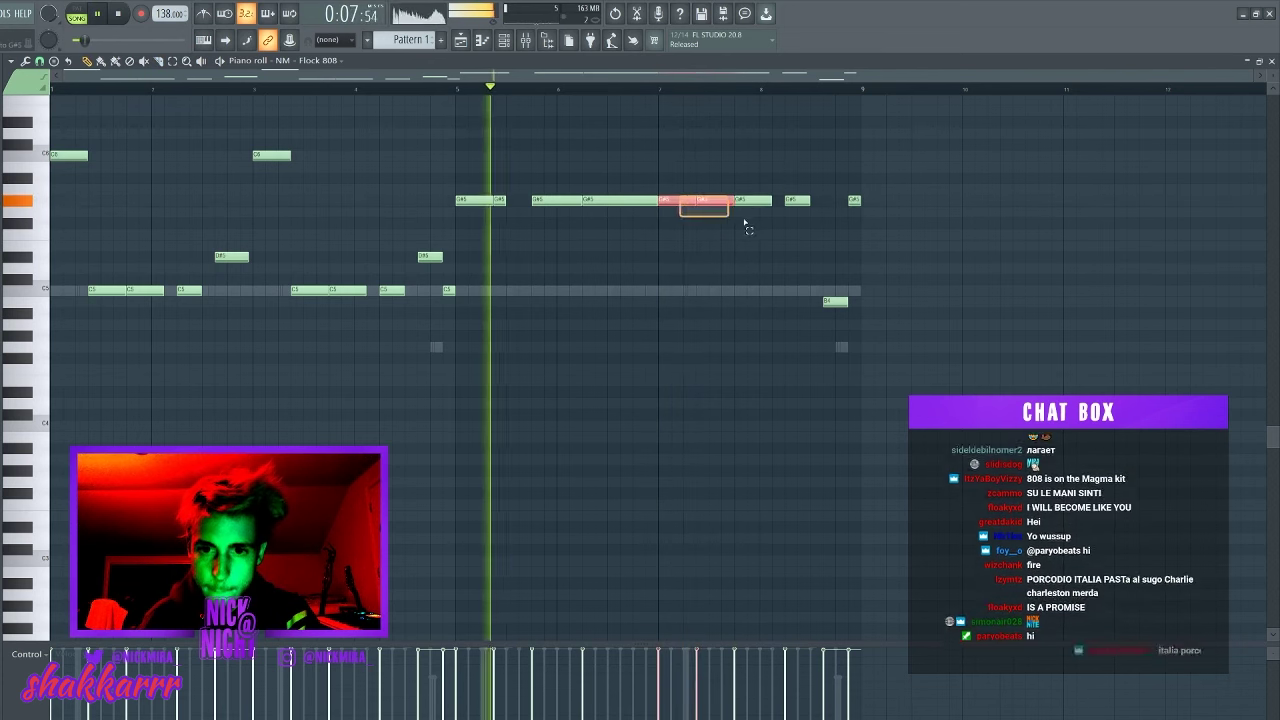
{"action": "key", "text": "Up"}
{"action": "key", "text": "Up"}
{"action": "key", "text": "ctrl+a"}
{"action": "key", "text": "Delete"}
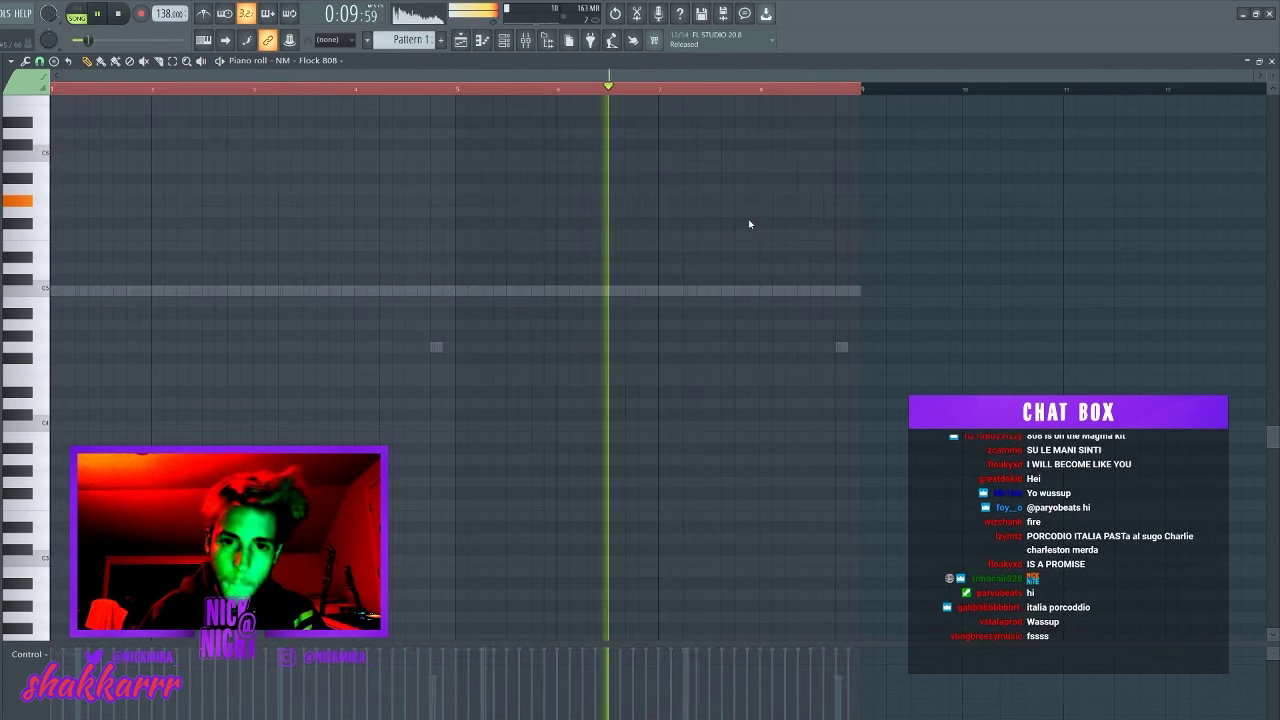
{"action": "key", "text": "ctrl+z"}
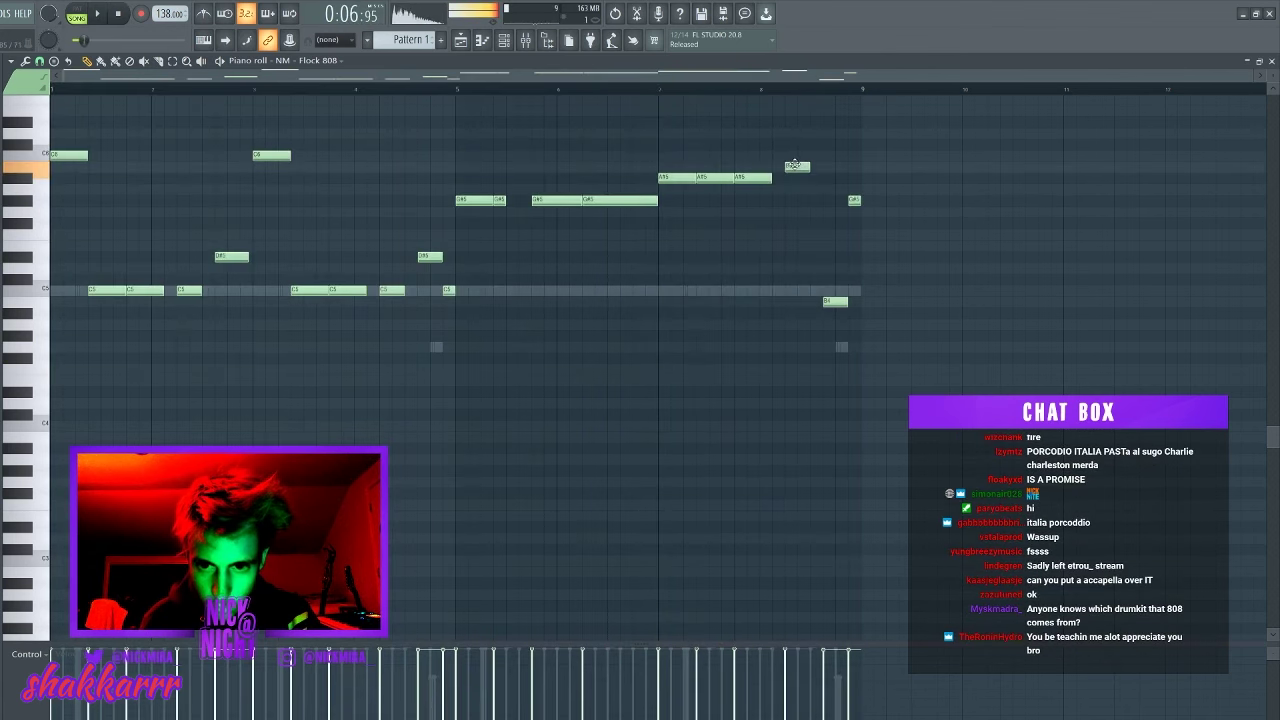
- Move the three 808 notes of bar 8 to A#4 and lengthen the first one to meet the second
{"action": "left_click_drag", "start_coordinate": [795, 163], "coordinate": [799, 188]}
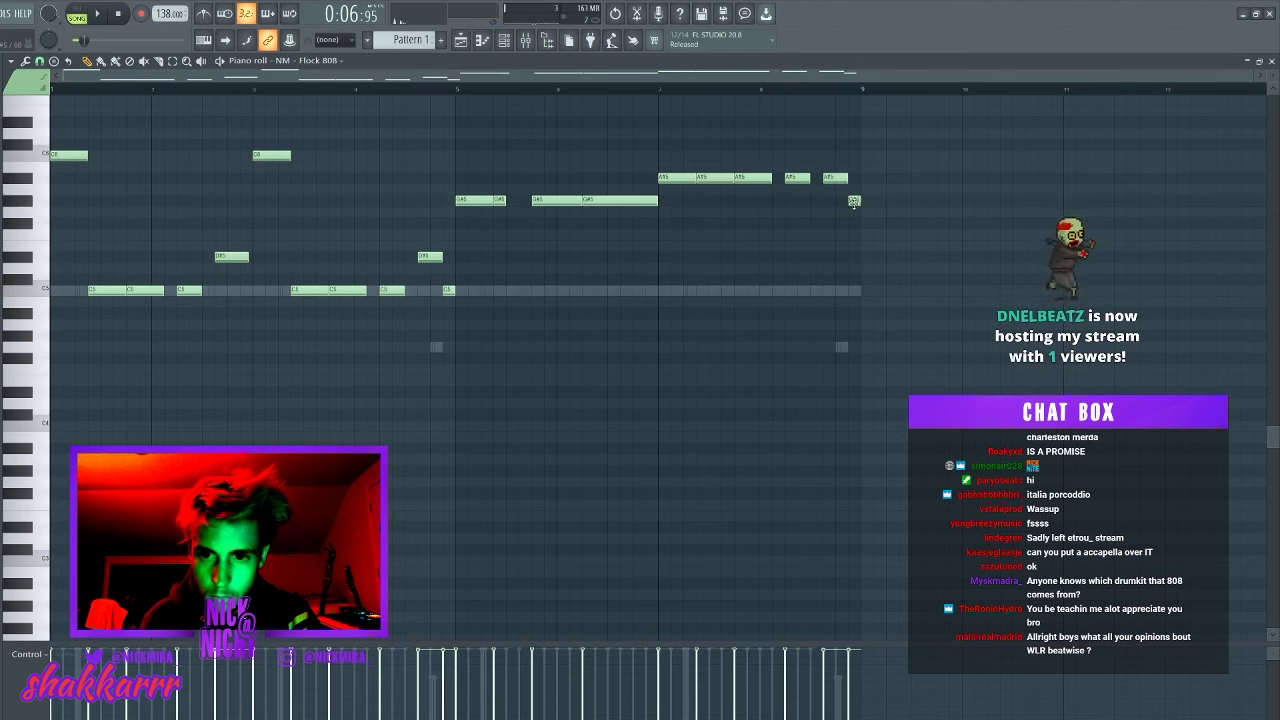
{"action": "key", "text": "space"}
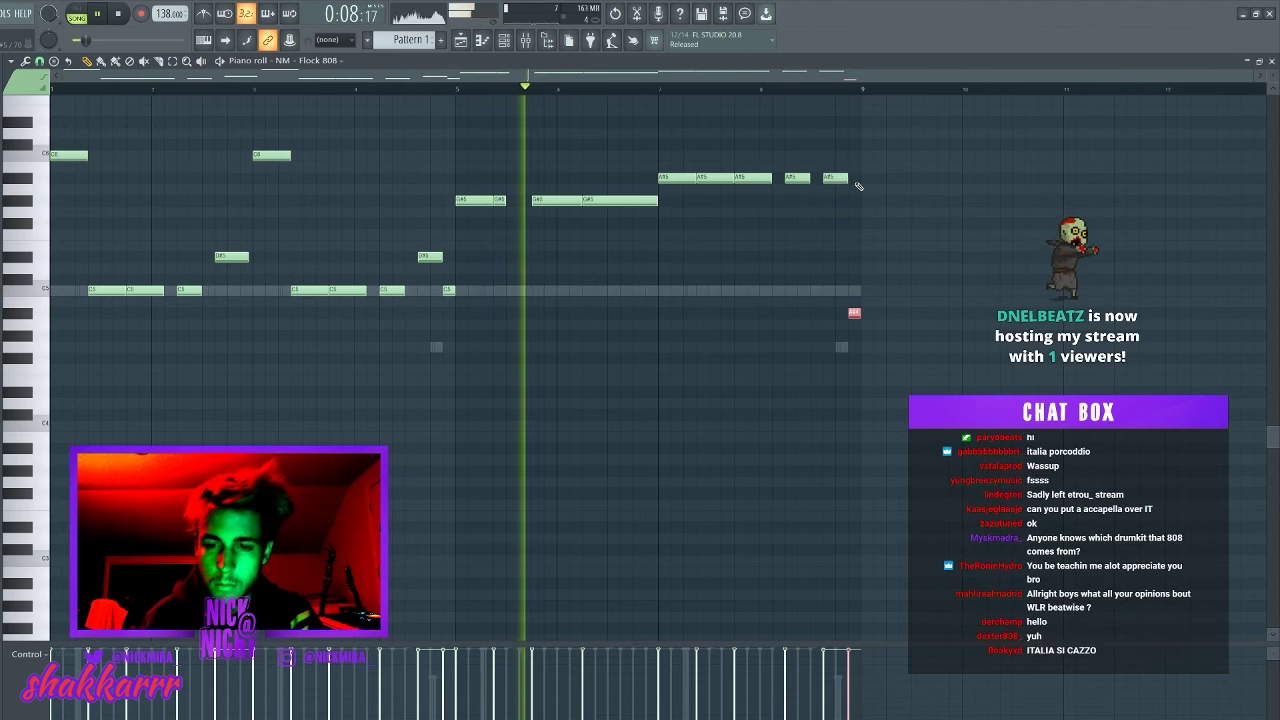
{"action": "left_click_drag", "start_coordinate": [860, 165], "coordinate": [805, 208]}
{"action": "key", "text": "ctrl+Down"}
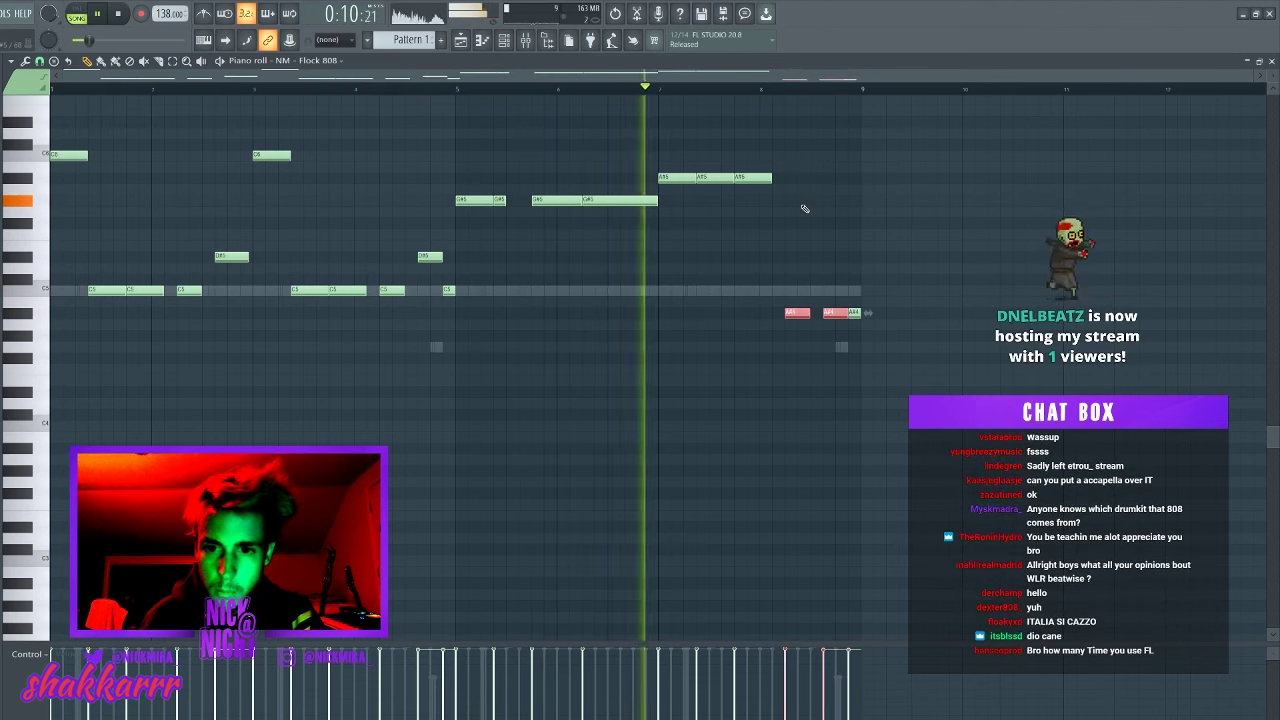
{"action": "left_click", "coordinate": [844, 213], "text": "ctrl"}
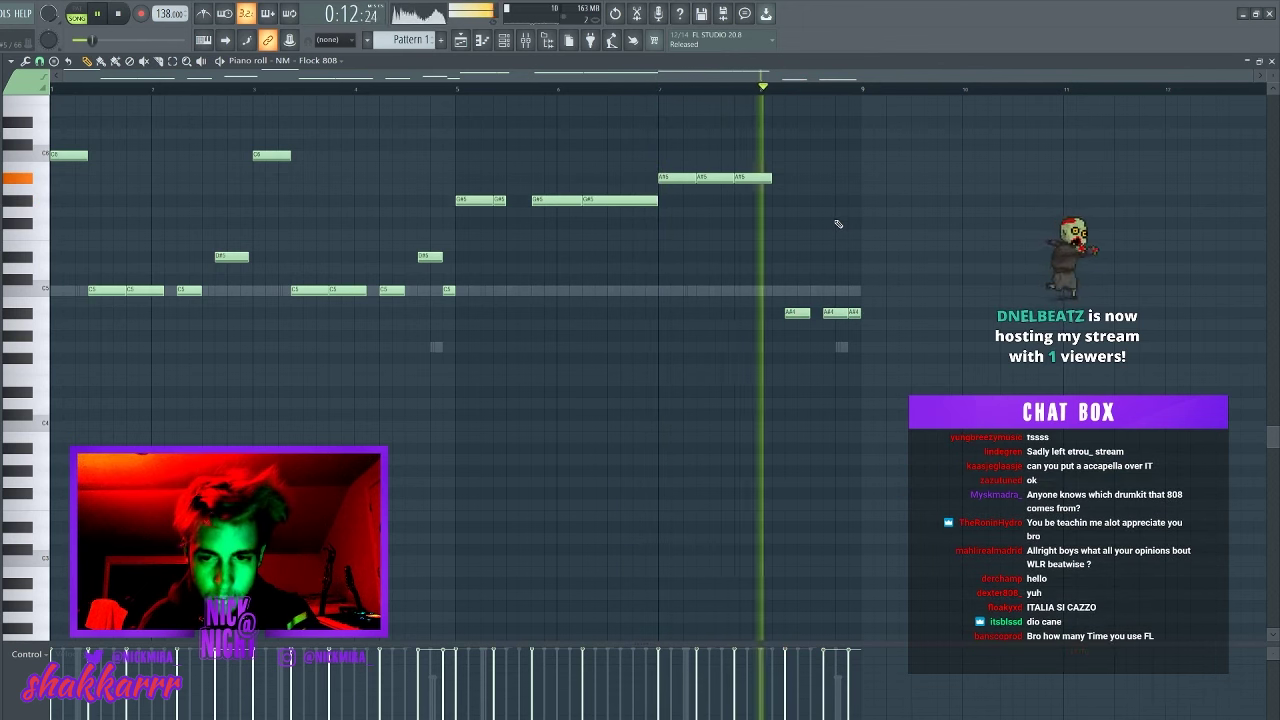
{"action": "left_click_drag", "start_coordinate": [795, 291], "coordinate": [794, 368]}
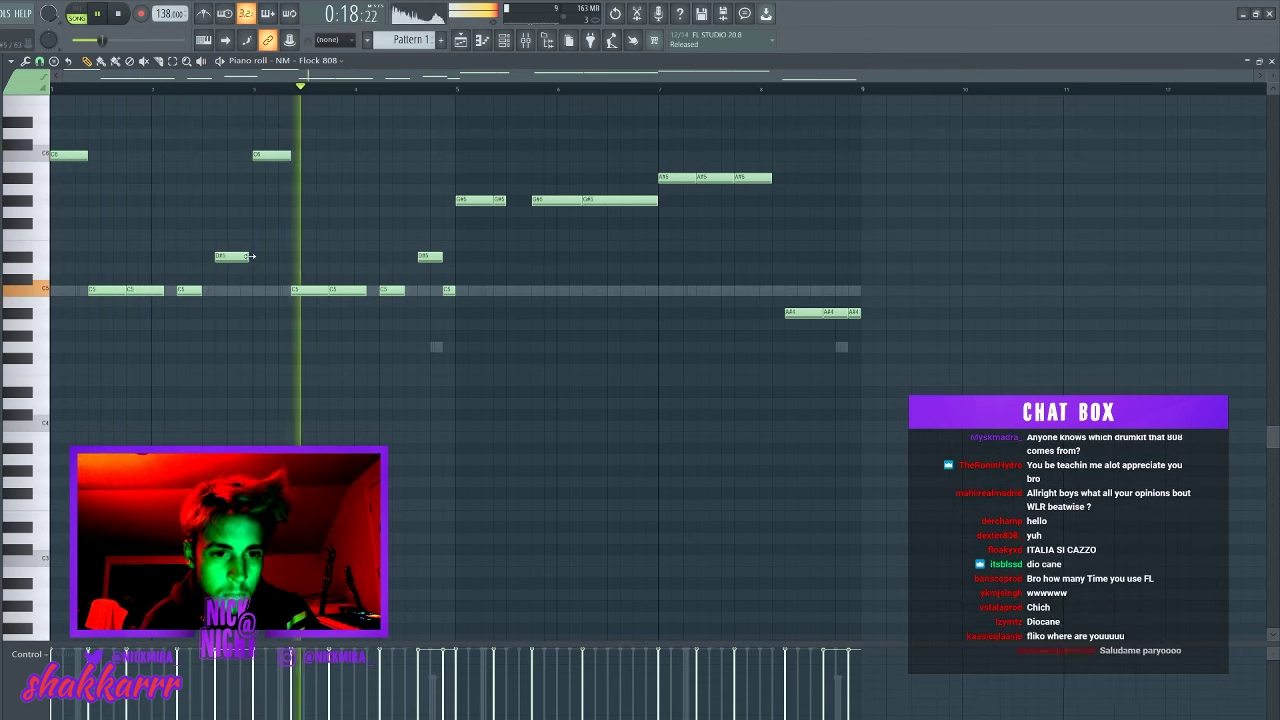
- Shorten the D#5 note at the end of bar 2 and add a short, lower-velocity C5 note after it
{"action": "left_click", "coordinate": [243, 291]}
{"action": "left_click_drag", "start_coordinate": [271, 240], "coordinate": [223, 340], "text": "ctrl"}
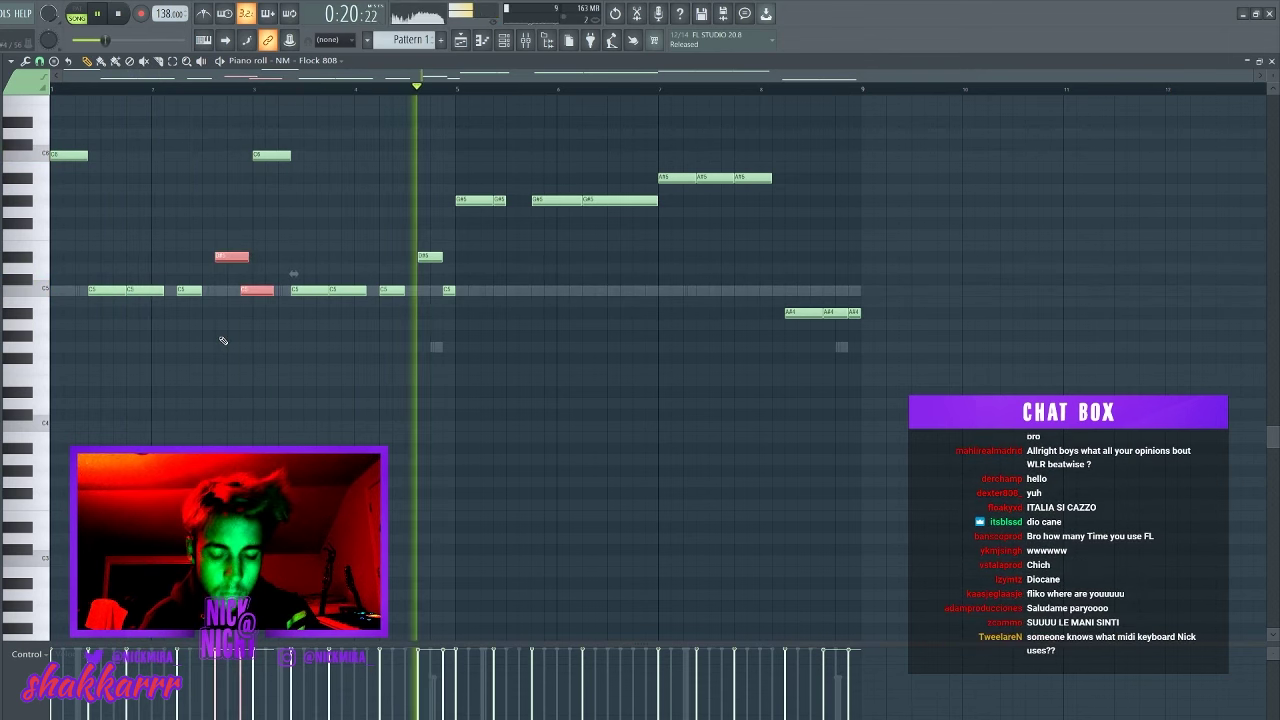
{"action": "key", "text": "ctrl+l"}
{"action": "key", "text": "ctrl+d"}
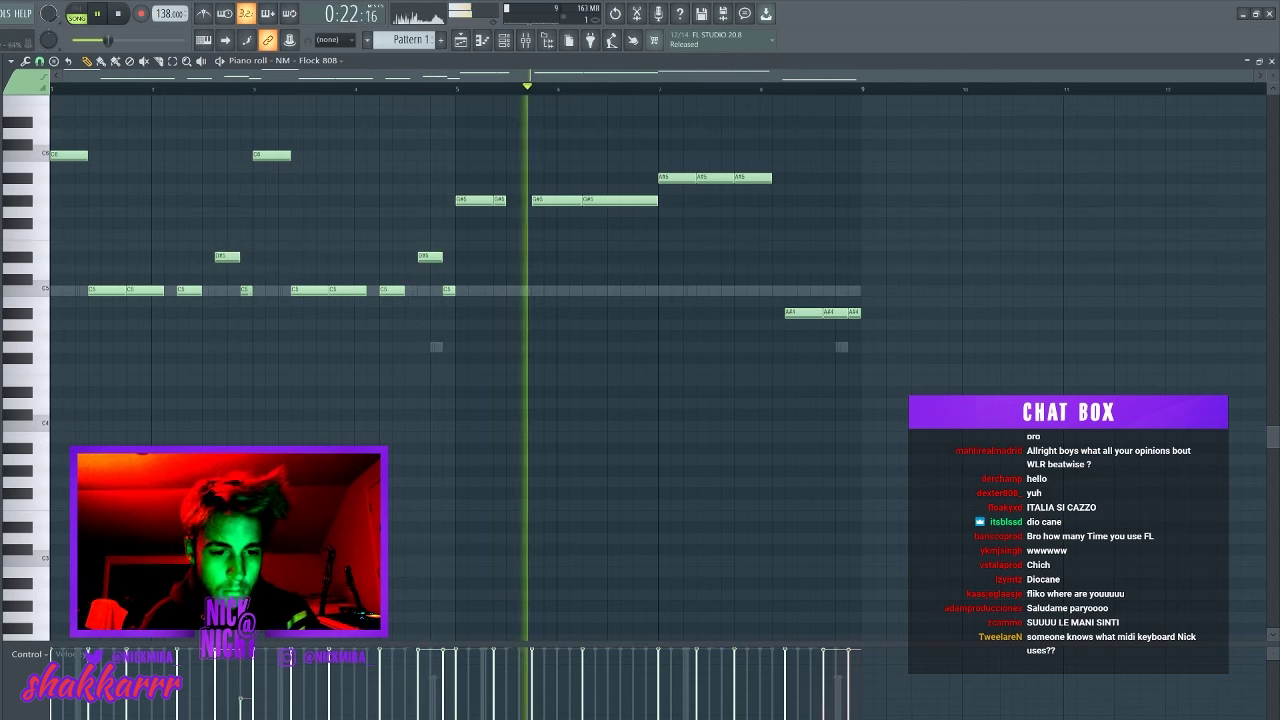
- Lower the second and third A#5 notes of bar 7 by one octave to A#4
{"action": "key", "text": "ctrl+a"}
{"action": "key", "text": "ctrl+d"}
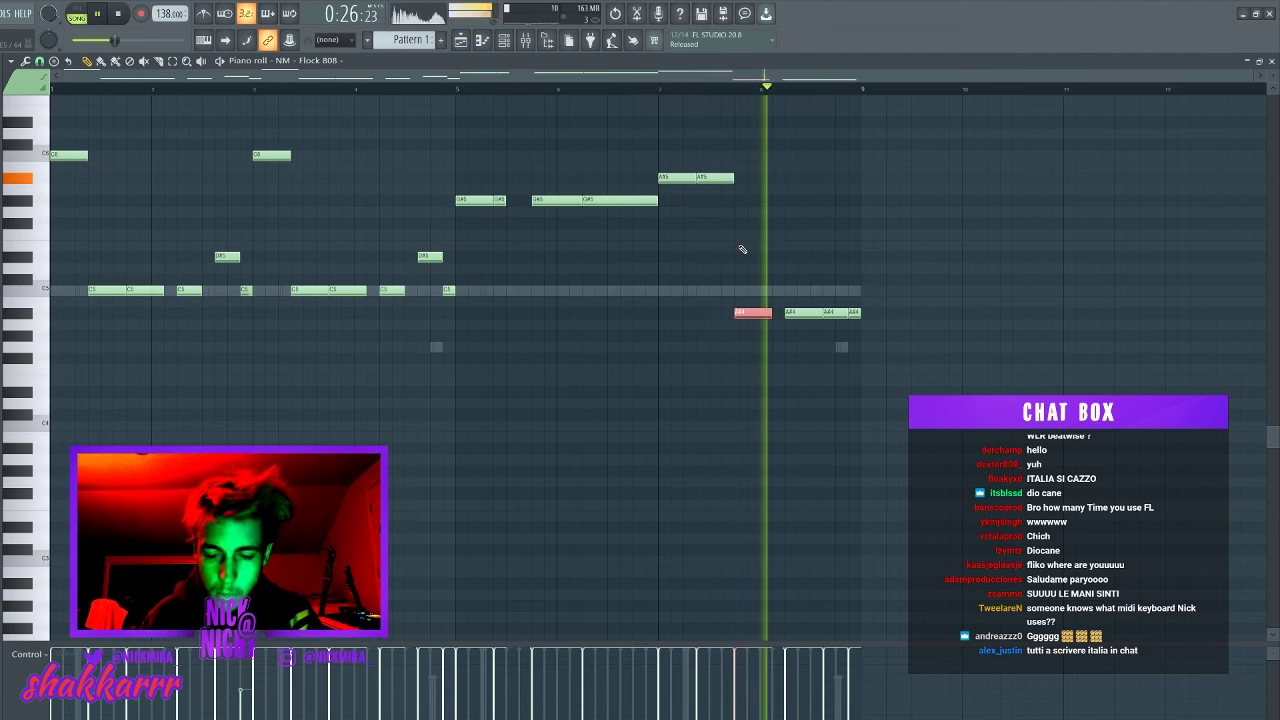
{"action": "key", "text": "ctrl+d"}
{"action": "left_click_drag", "start_coordinate": [731, 234], "coordinate": [718, 166]}
{"action": "key", "text": "ctrl+Down"}
{"action": "key", "text": "ctrl+d"}
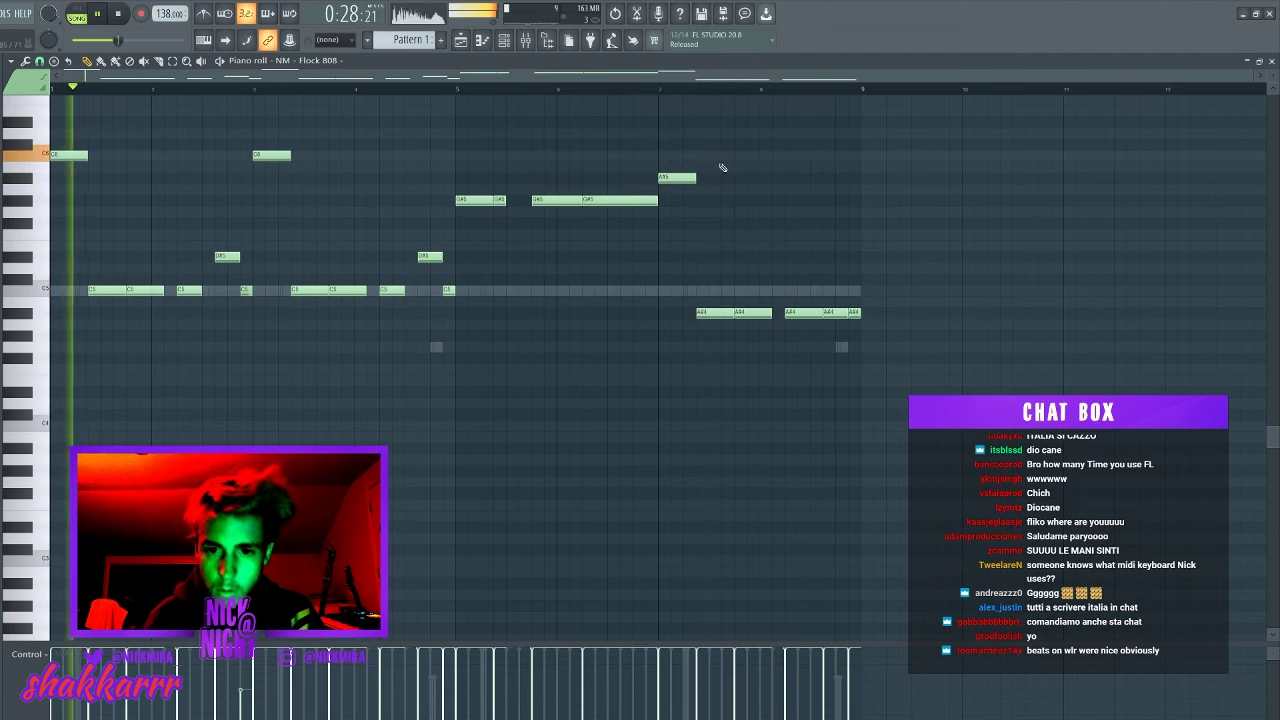
- Lengthen the last A#4 note of bar 7 to meet the next one, and raise both notes an octave to A#5
{"action": "left_click_drag", "start_coordinate": [775, 312], "coordinate": [784, 311]}
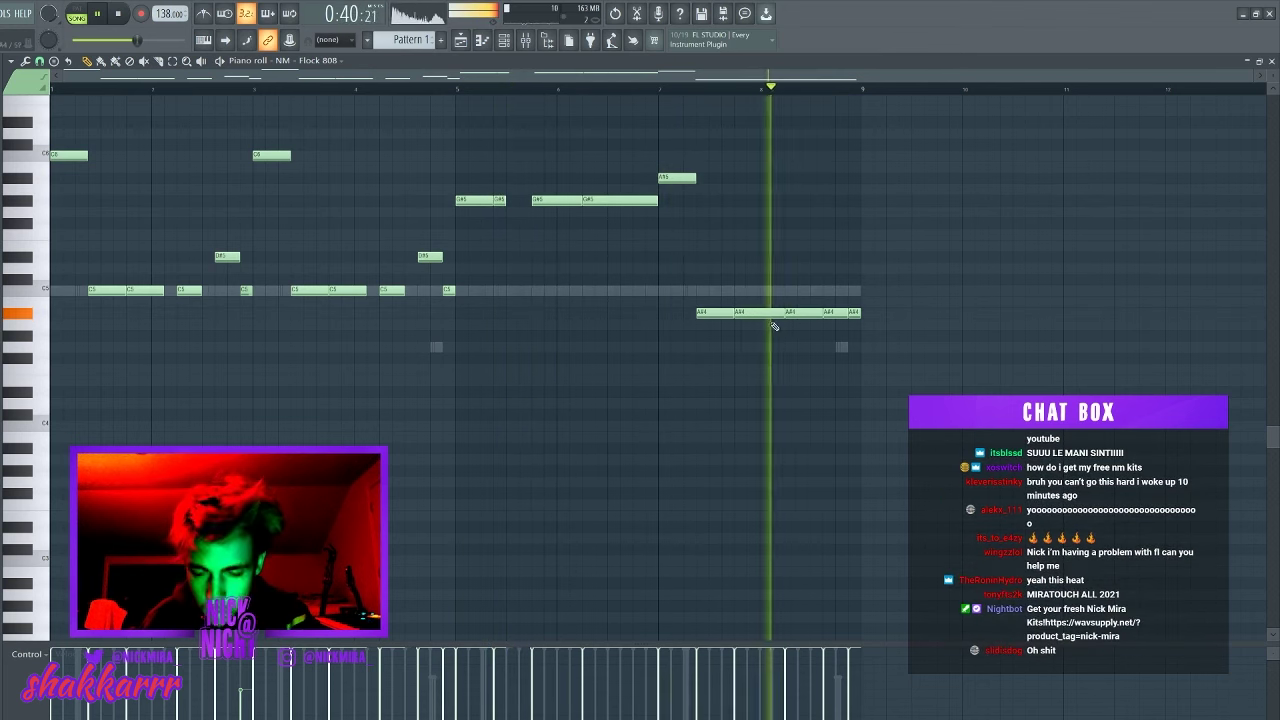
{"action": "key", "text": "ctrl+Up"}
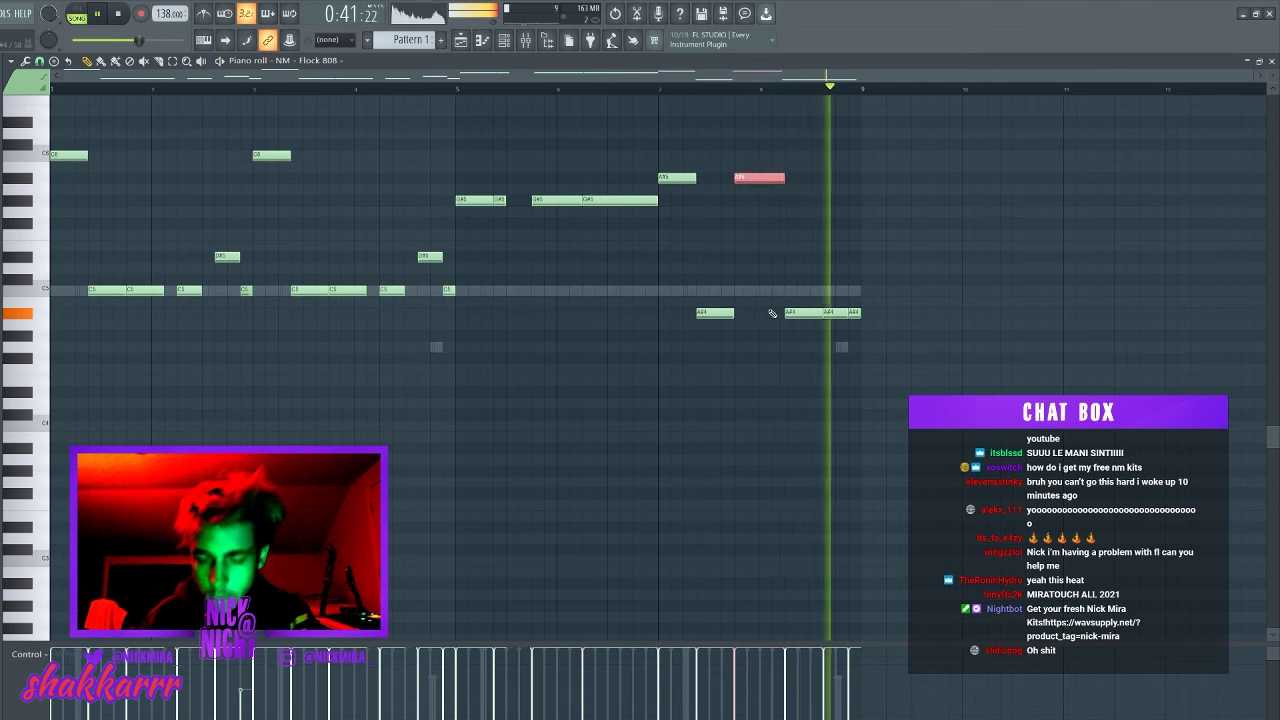
{"action": "left_click", "coordinate": [663, 95]}
{"action": "left_click", "coordinate": [803, 312]}
{"action": "key", "text": "ctrl+Up"}
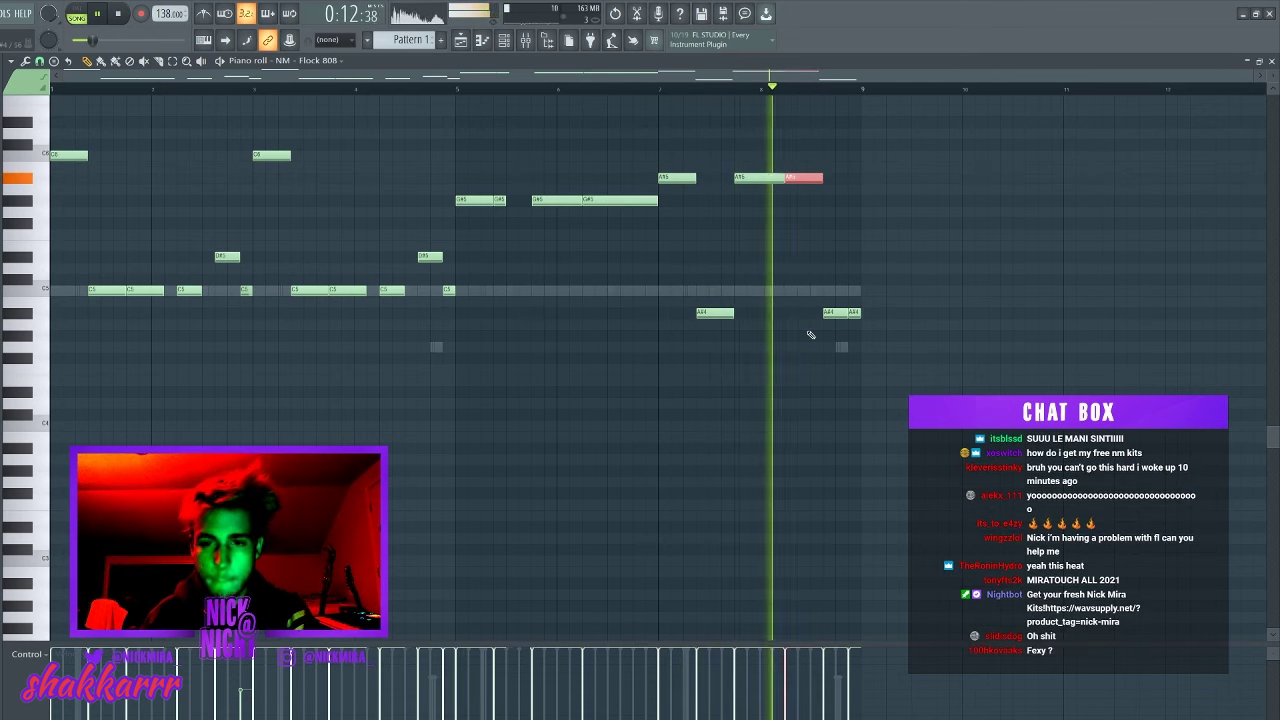
{"action": "left_click", "coordinate": [873, 315], "text": "ctrl"}
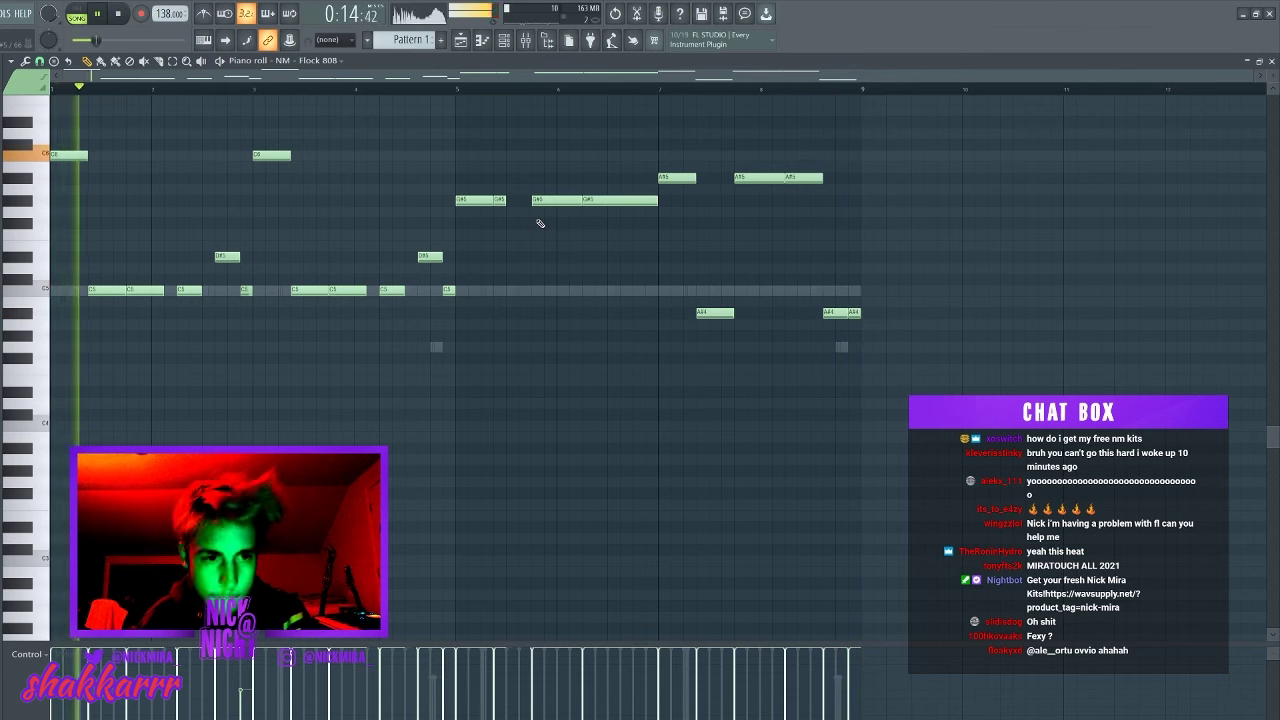
{"action": "left_click", "coordinate": [657, 89]}
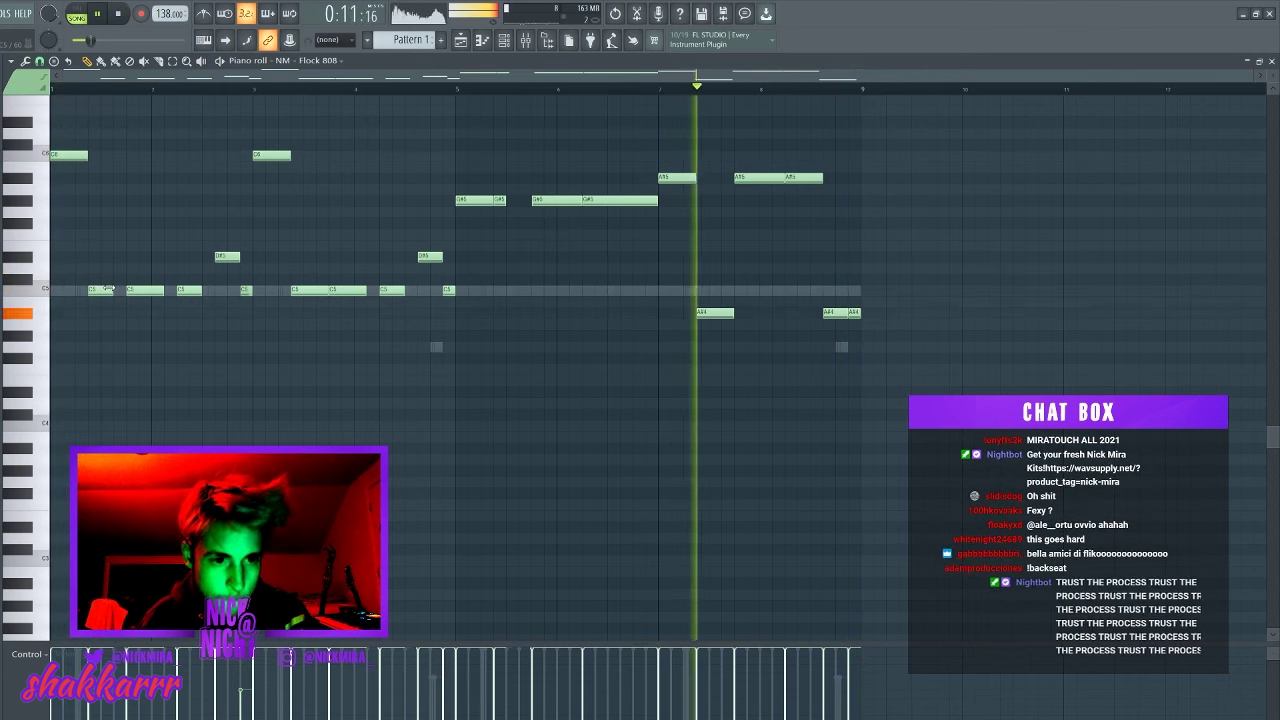
- Shorten the C5 notes that follow the C6 notes in bars 1 and 3, leaving a gap before the next note
{"action": "left_click", "coordinate": [52, 89]}
{"action": "left_click_drag", "start_coordinate": [121, 290], "coordinate": [108, 288]}
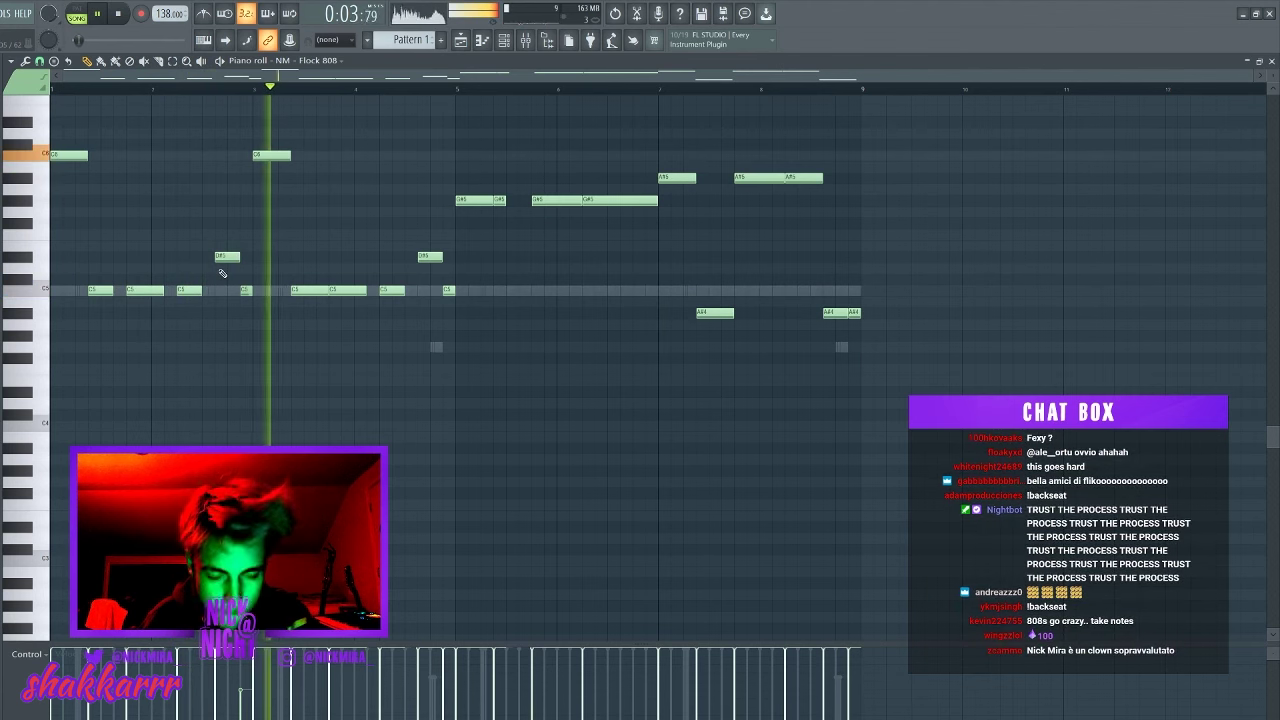
{"action": "left_click_drag", "start_coordinate": [327, 291], "coordinate": [316, 293]}
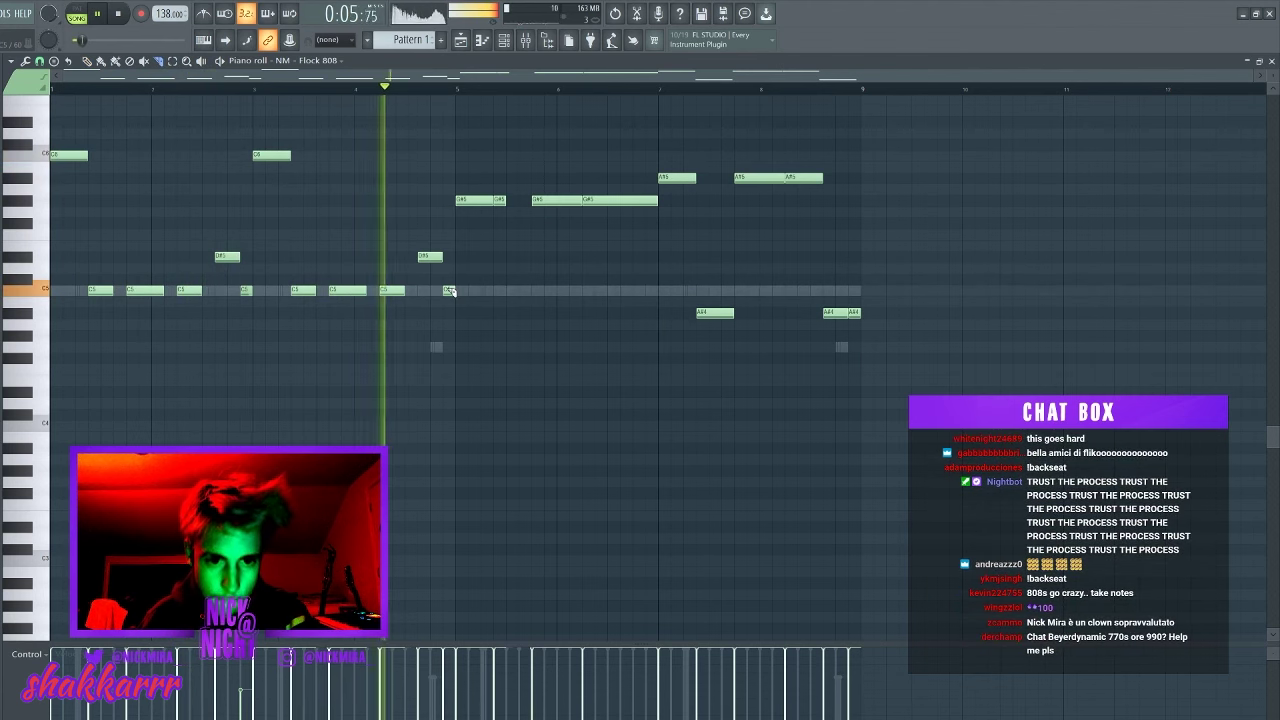
- Lengthen the short G#5 note in bar 5 to meet the next one, and slice the long G#5 note in bar 6
{"action": "key", "text": "p"}
{"action": "left_click_drag", "start_coordinate": [502, 202], "coordinate": [527, 205]}
{"action": "key", "text": "c"}
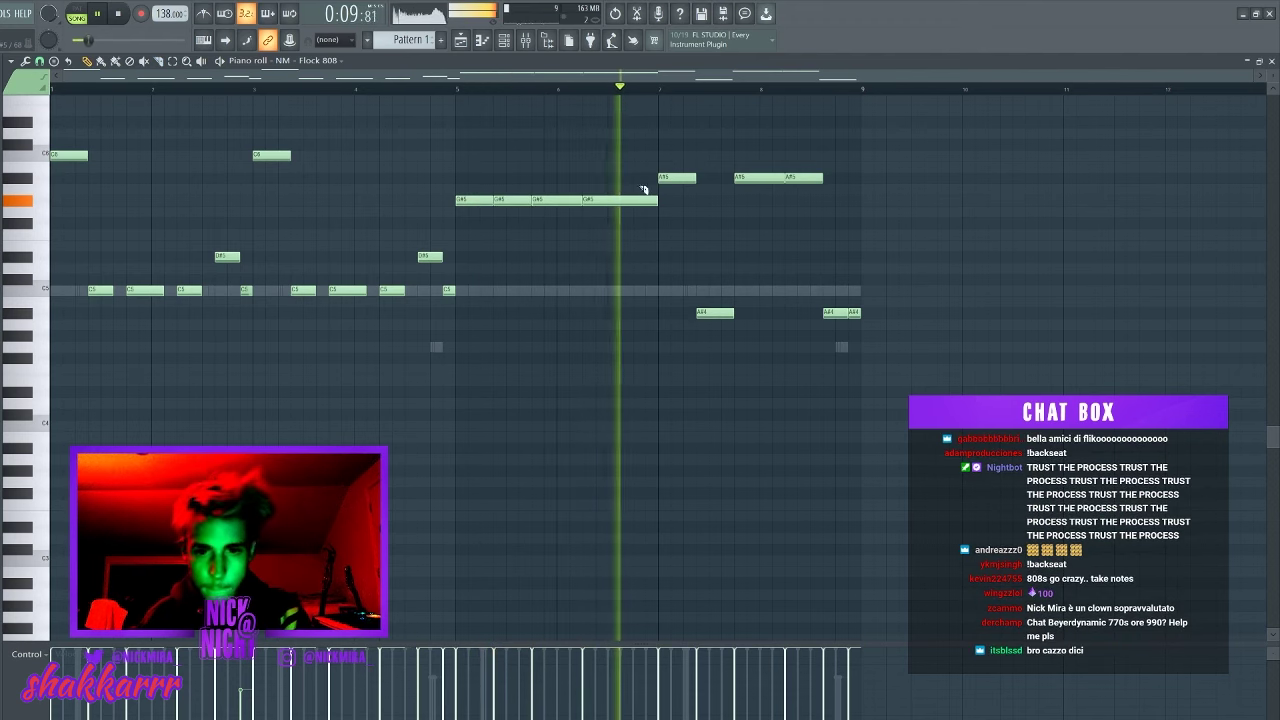
{"action": "left_click_drag", "start_coordinate": [621, 194], "coordinate": [621, 208]}
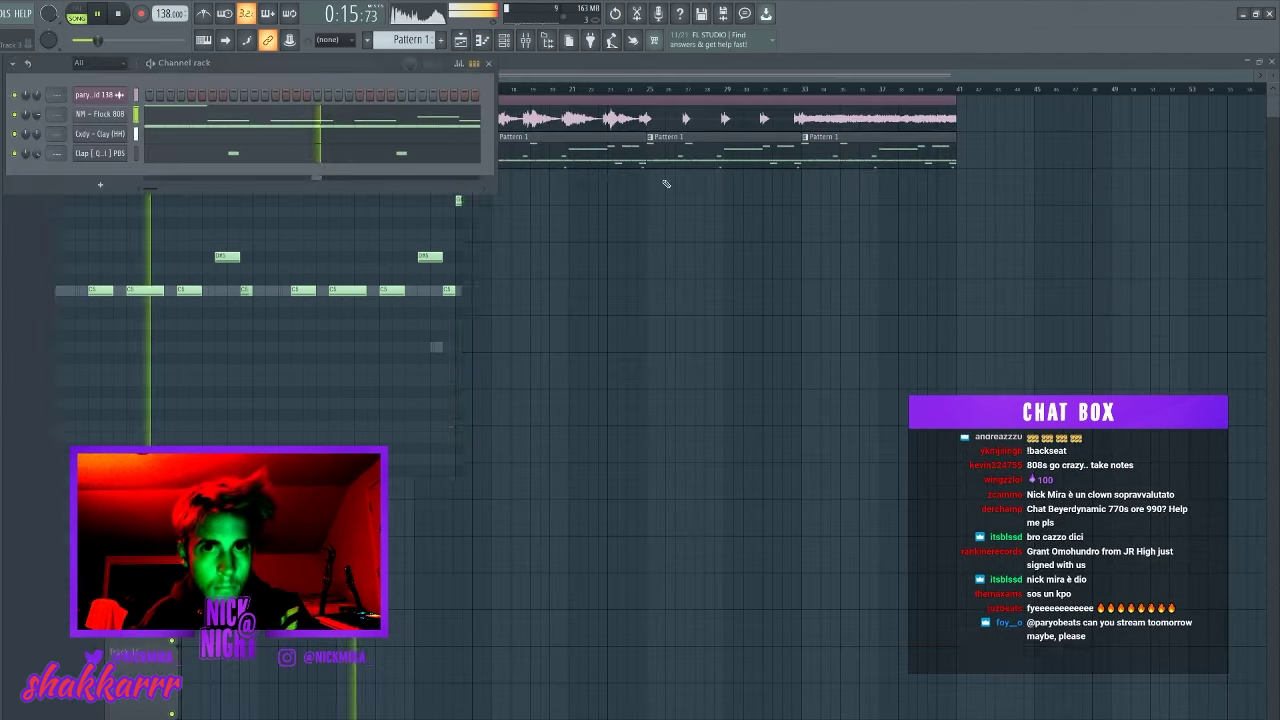
- Add NM - Everyday Snare as a new channel below the clap and place two C5 hits around the start of bar 2
{"action": "left_click", "coordinate": [100, 153]}
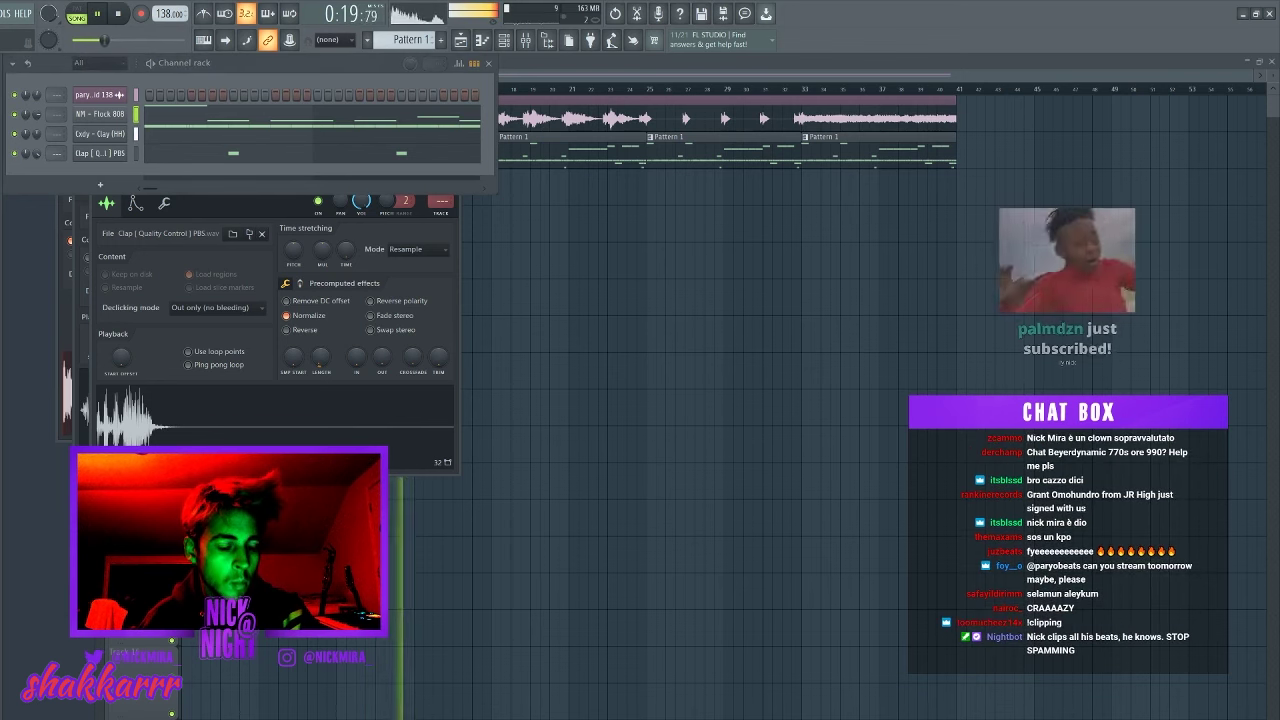
{"action": "left_click_drag", "start_coordinate": [4, 410], "coordinate": [102, 176]}
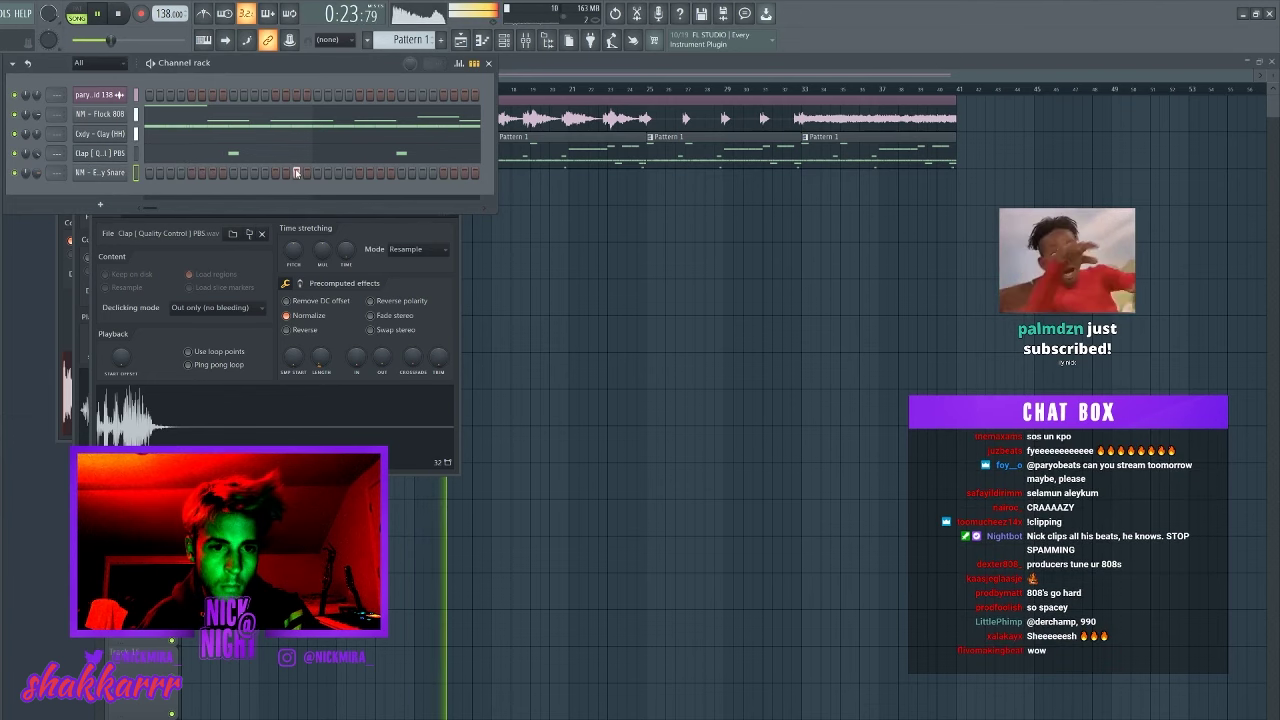
{"action": "right_click", "coordinate": [128, 172]}
{"action": "left_click", "coordinate": [152, 170]}
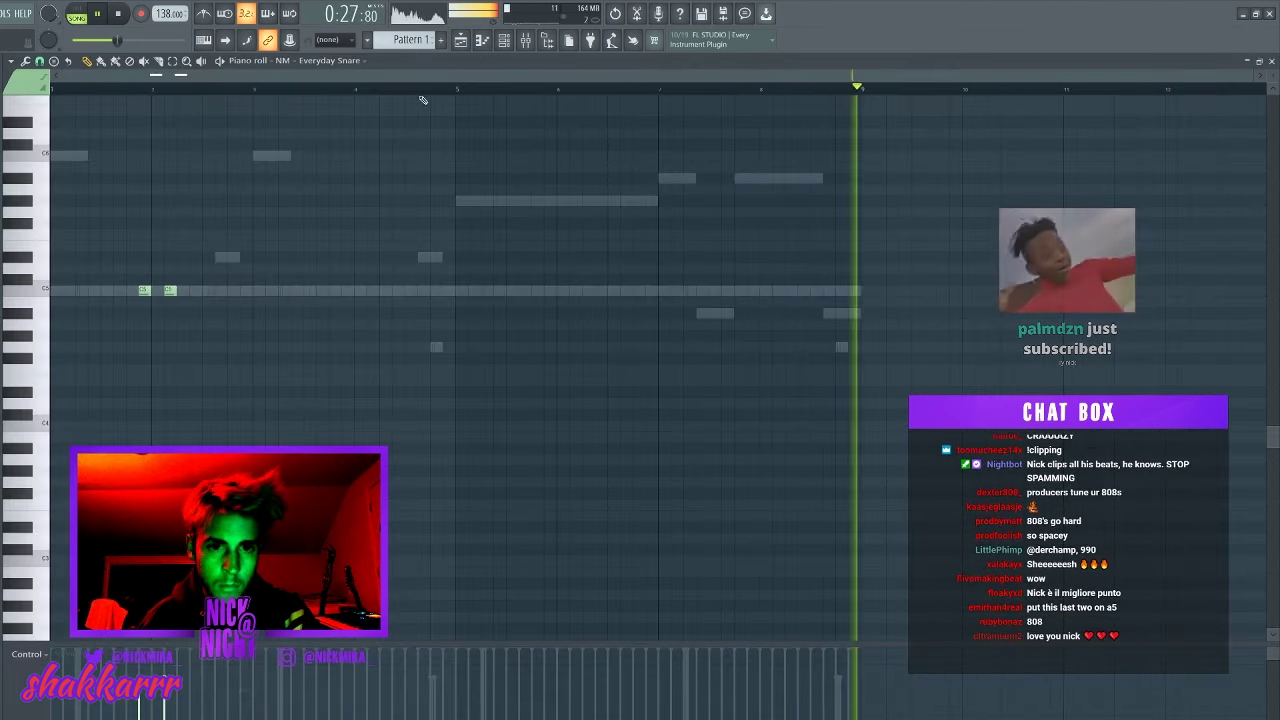
- Place C5 snare hits on either side of the start of bar 4 and two adjacent short hits near its end
{"action": "scroll", "coordinate": [425, 90], "scroll_direction": "up", "scroll_amount": 3}
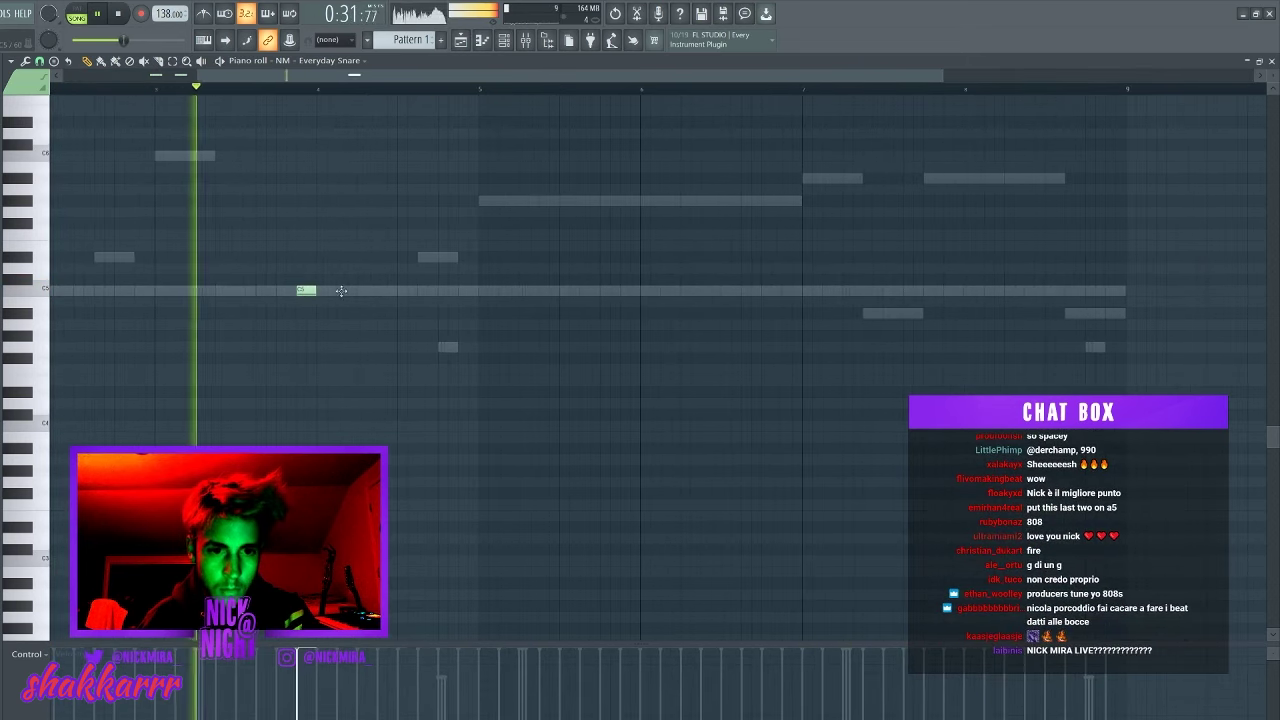
{"action": "mouse_move", "coordinate": [469, 303]}
{"action": "left_mouse_down"}
{"action": "mouse_move", "coordinate": [467, 291]}
{"action": "mouse_move", "coordinate": [440, 331]}
{"action": "mouse_move", "coordinate": [466, 291]}
{"action": "left_mouse_up"}
{"action": "left_click", "coordinate": [489, 289], "text": "ctrl"}
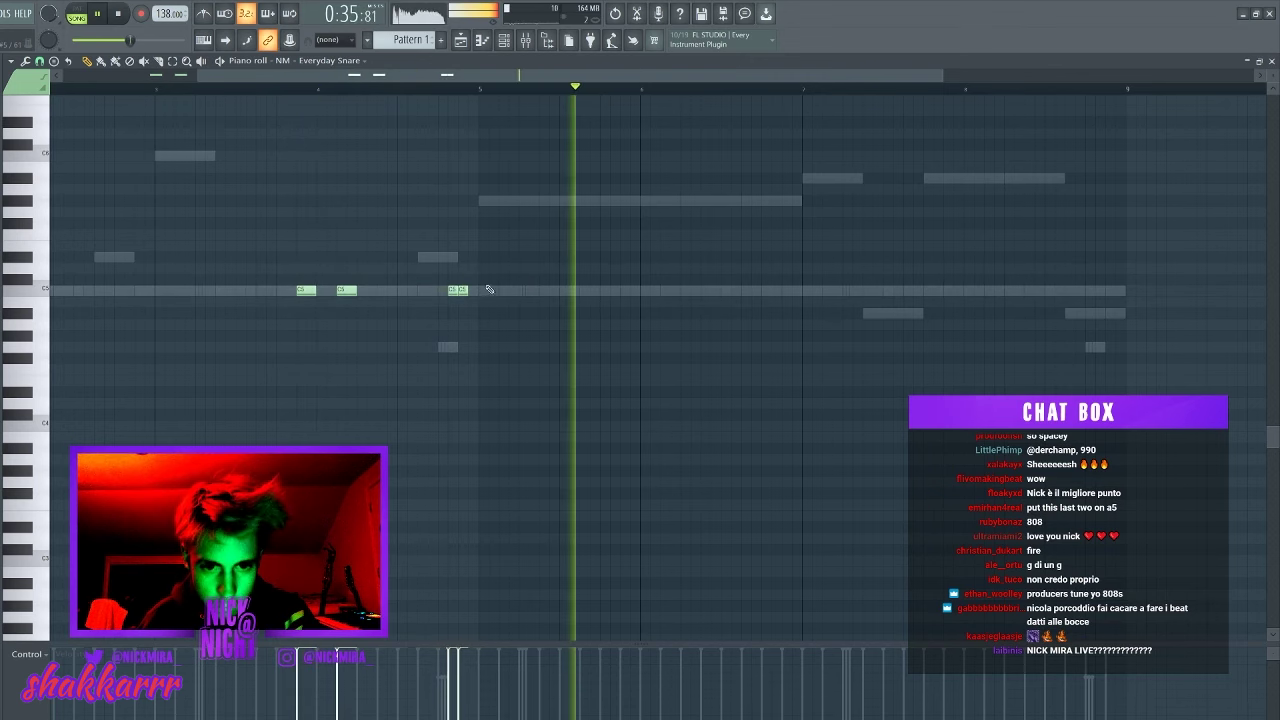
- Extend the snare notes up to bar 5, duplicate them, and shift the copy so the pattern repeats in bars 5 to 8
{"action": "left_click", "coordinate": [484, 291]}
{"action": "key", "text": "ctrl+l"}
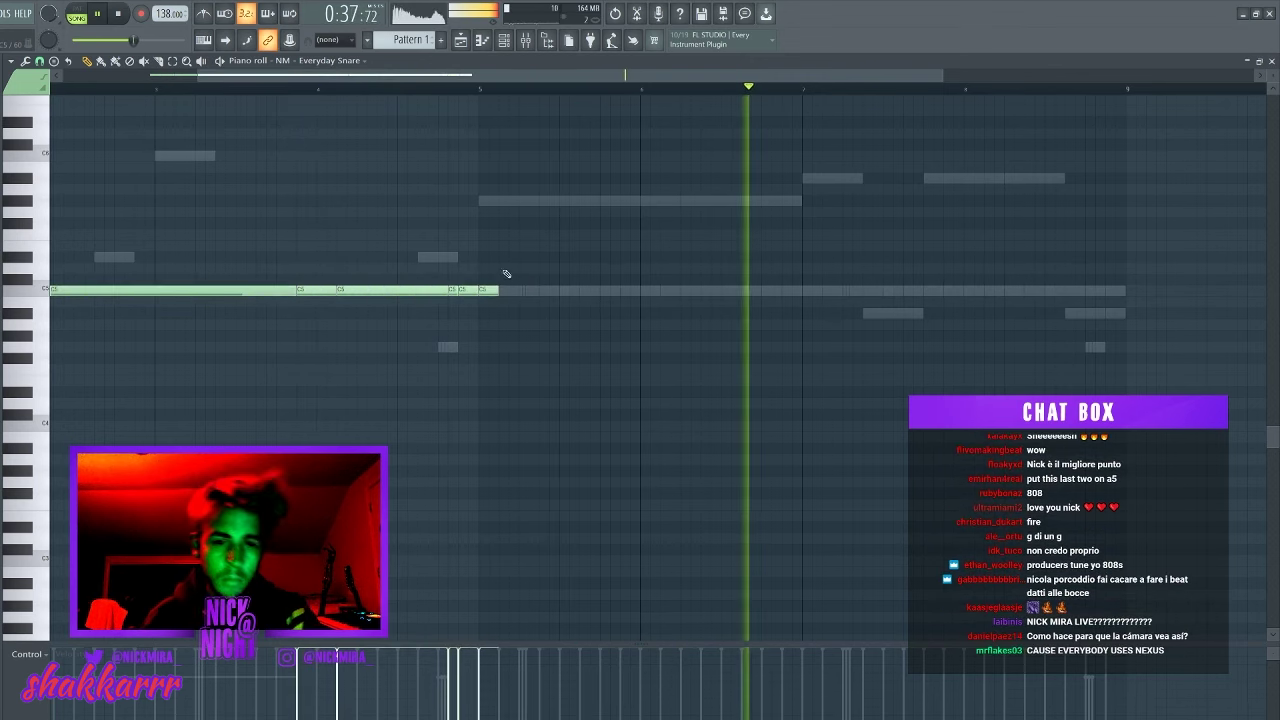
{"action": "right_click", "coordinate": [486, 290]}
{"action": "key", "text": "ctrl+b"}
{"action": "key", "text": "shift+Right"}
{"action": "key", "text": "shift+Right"}
{"action": "key", "text": "shift+Right"}
{"action": "key", "text": "shift+Right"}
{"action": "key", "text": "shift+Right"}
{"action": "key", "text": "shift+Right"}
{"action": "key", "text": "shift+Right"}
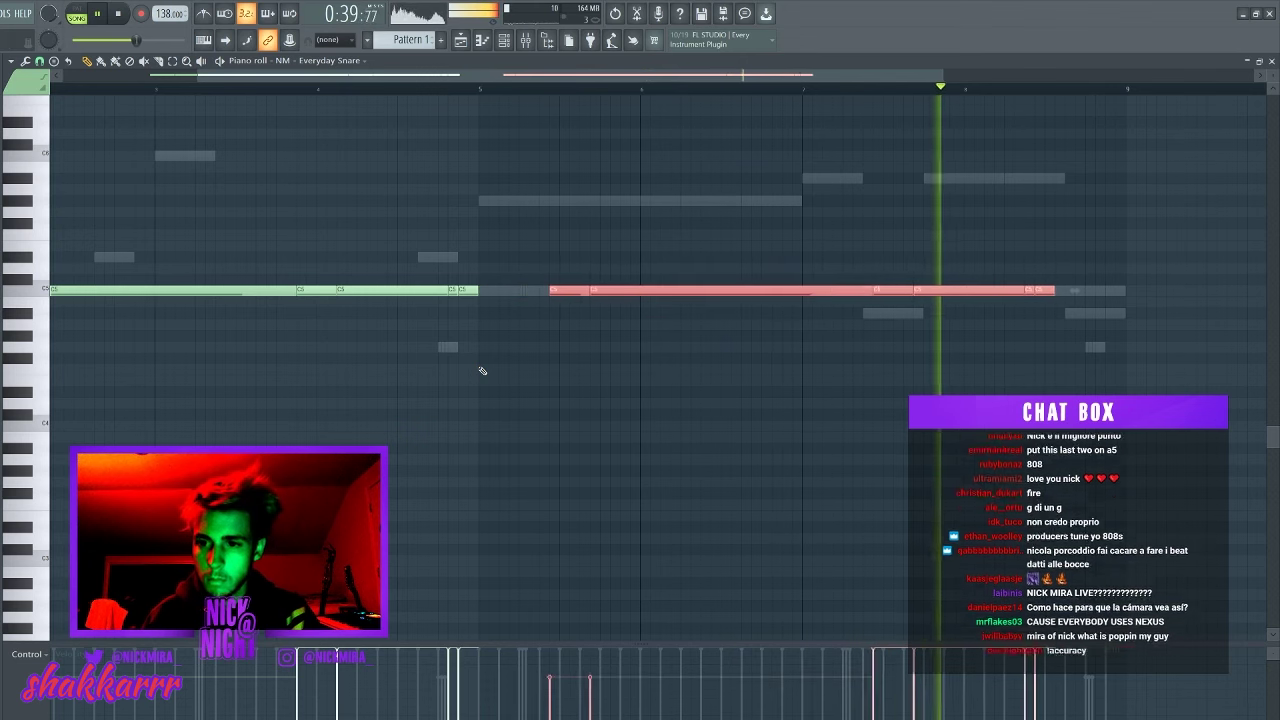
{"action": "key", "text": "shift+Right"}
{"action": "key", "text": "shift+Right"}
{"action": "key", "text": "shift+Right"}
{"action": "key", "text": "shift+Right"}
{"action": "key", "text": "shift+Right"}
{"action": "key", "text": "shift+Right"}
{"action": "key", "text": "shift+Right"}
- Turn all the snare notes back into short hits and level their velocities
{"action": "key", "text": "ctrl+d"}
{"action": "key", "text": "shift+d"}
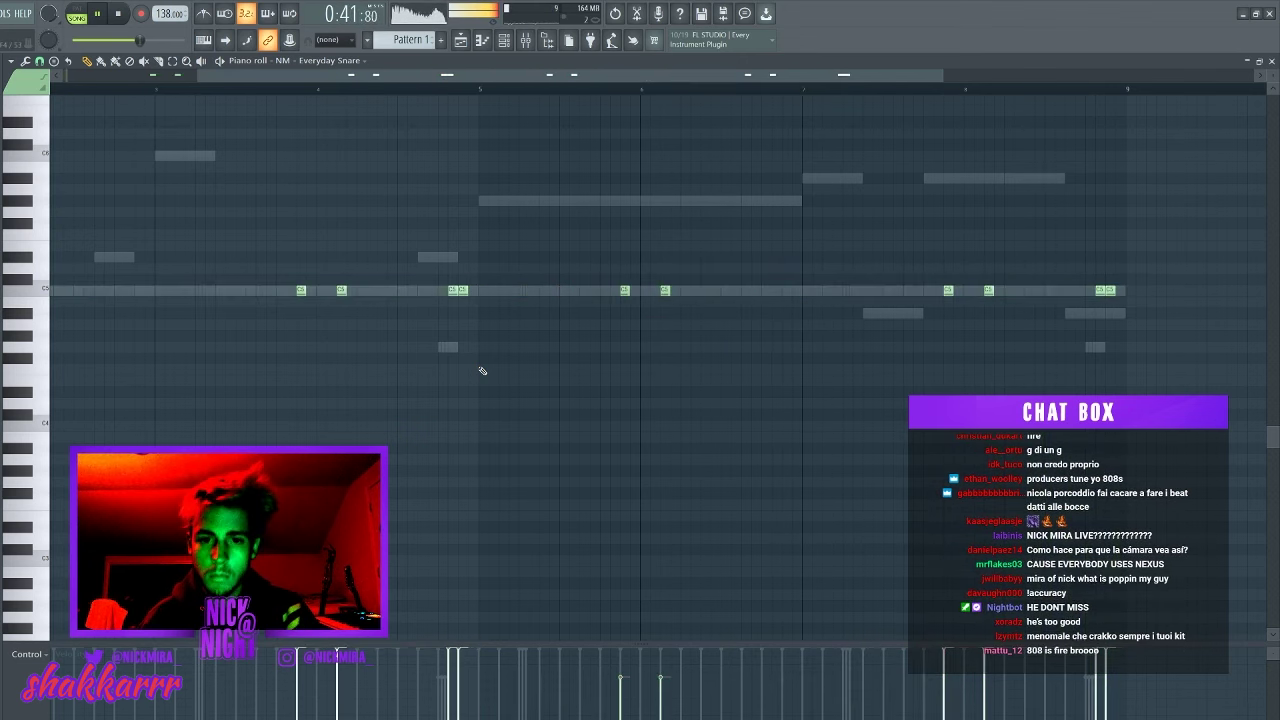
{"action": "key", "text": "ctrl+a"}
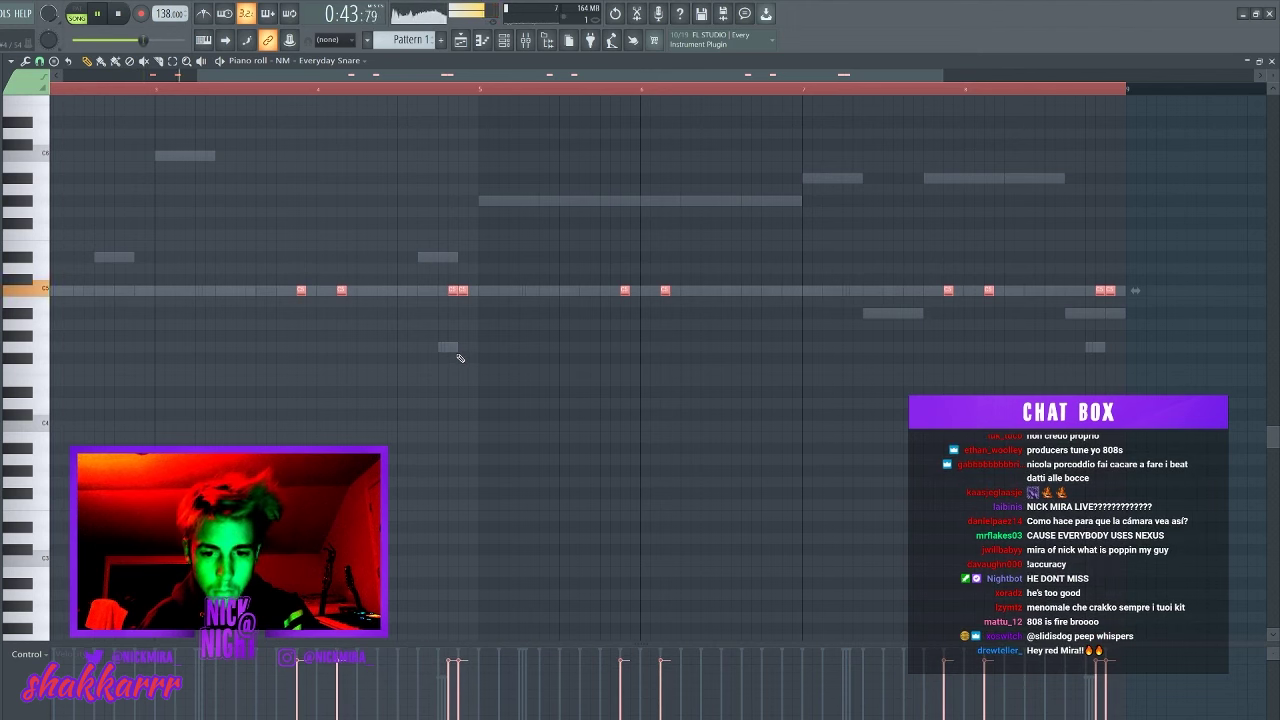
{"action": "key", "text": "ctrl+d"}
{"action": "key", "text": "Escape"}
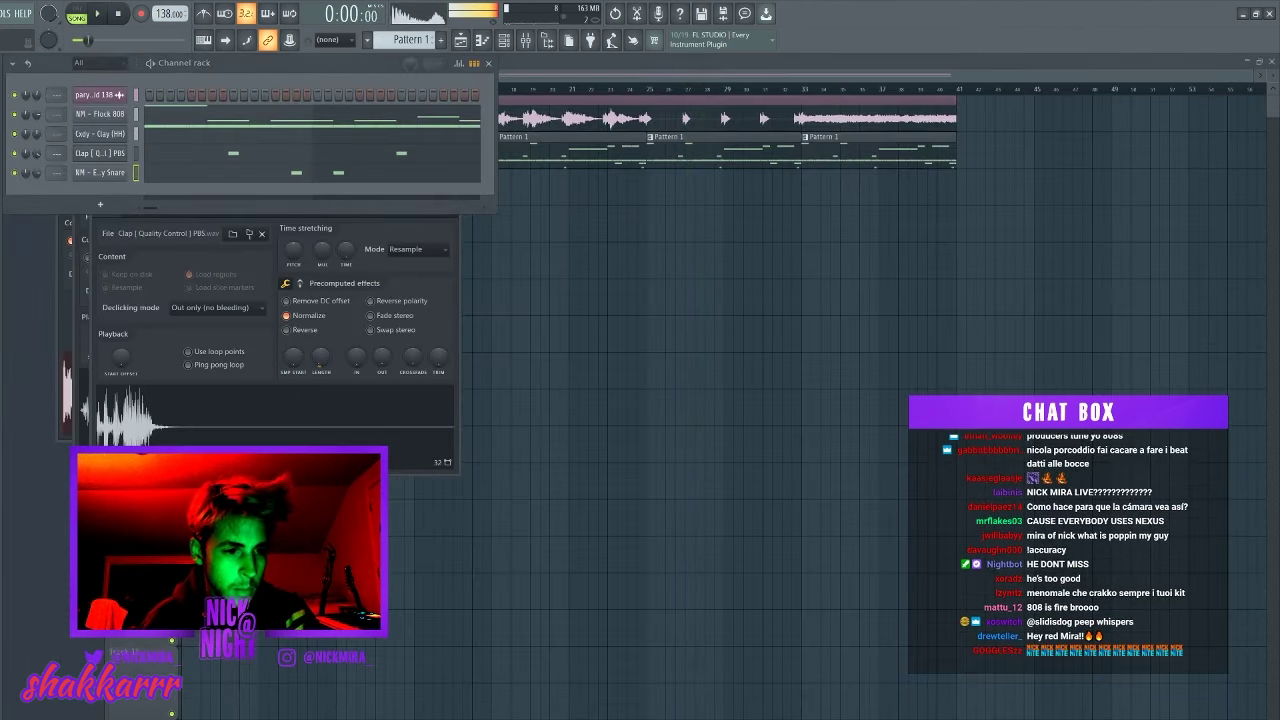
- Add NM - Jumper Kick as a new channel above the Flock 808, with short A4 hits following the 808's rhythm
{"action": "left_click_drag", "start_coordinate": [125, 102], "coordinate": [121, 106]}
{"action": "key", "text": "space"}
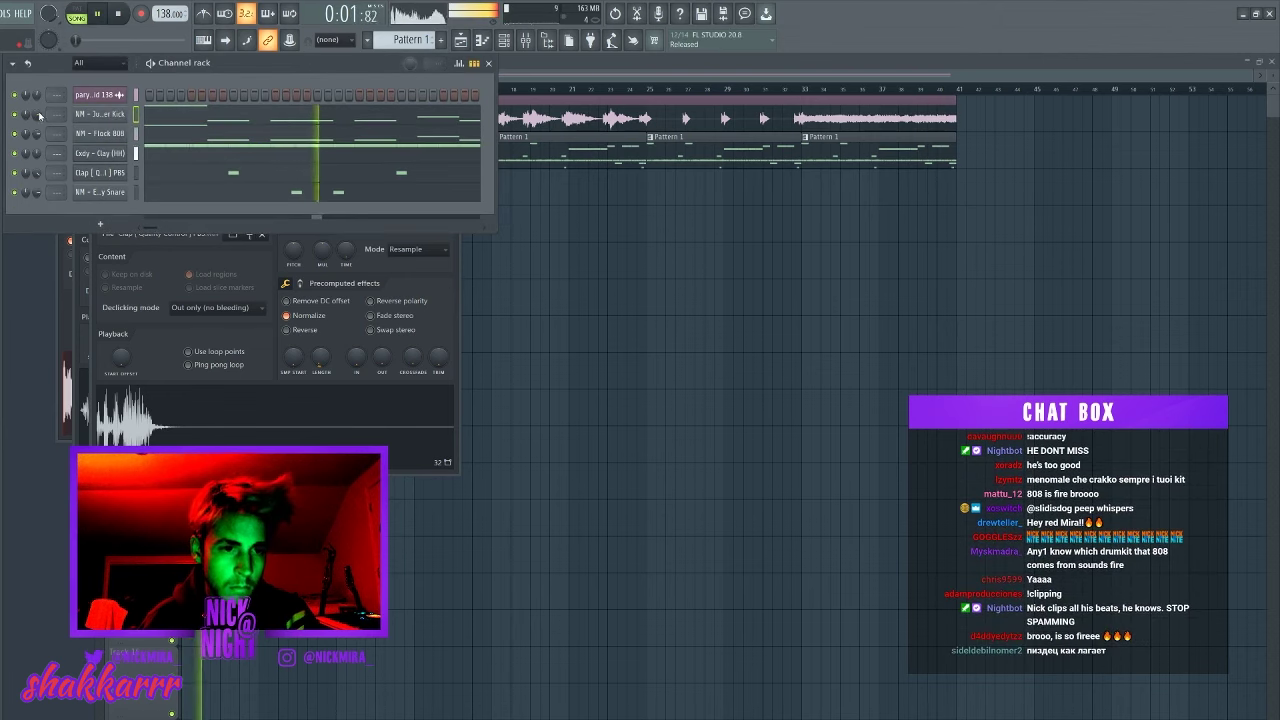
{"action": "left_click", "coordinate": [162, 121]}
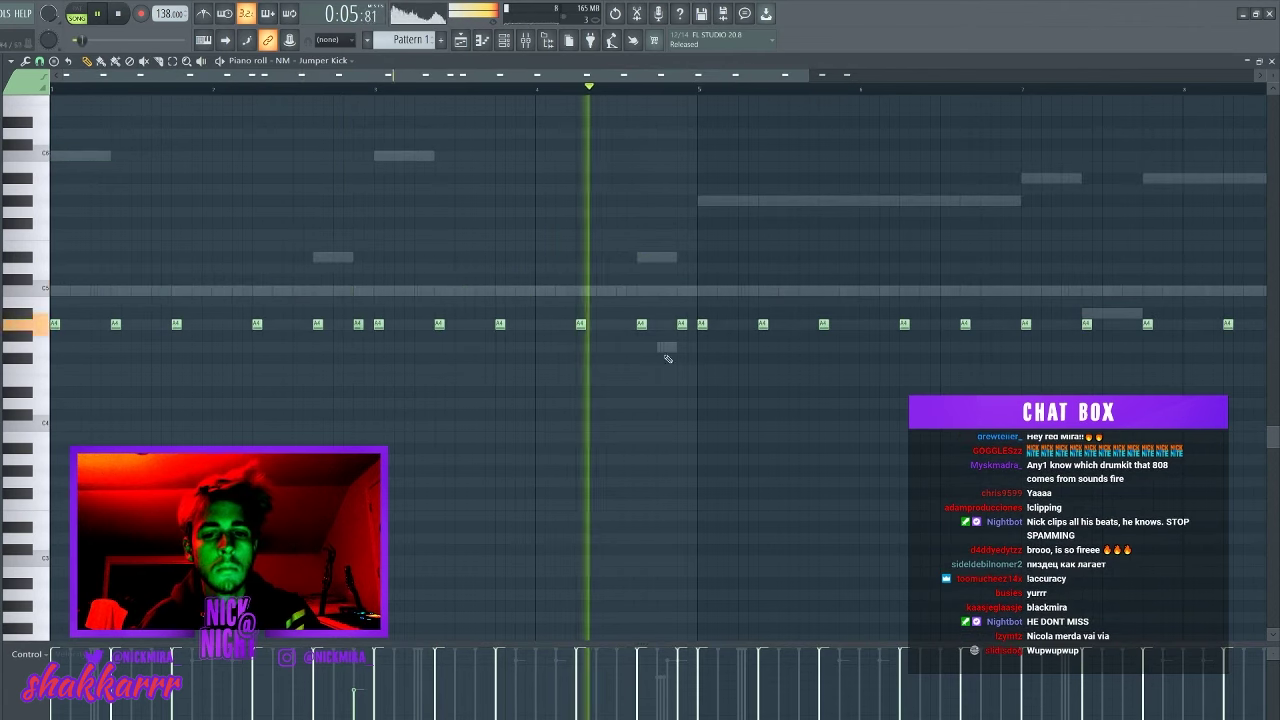
- Delete the kick hits just before bars 3 and 5 and the second kick hit in bar 1
{"action": "right_click", "coordinate": [682, 323]}
{"action": "right_click", "coordinate": [358, 323]}
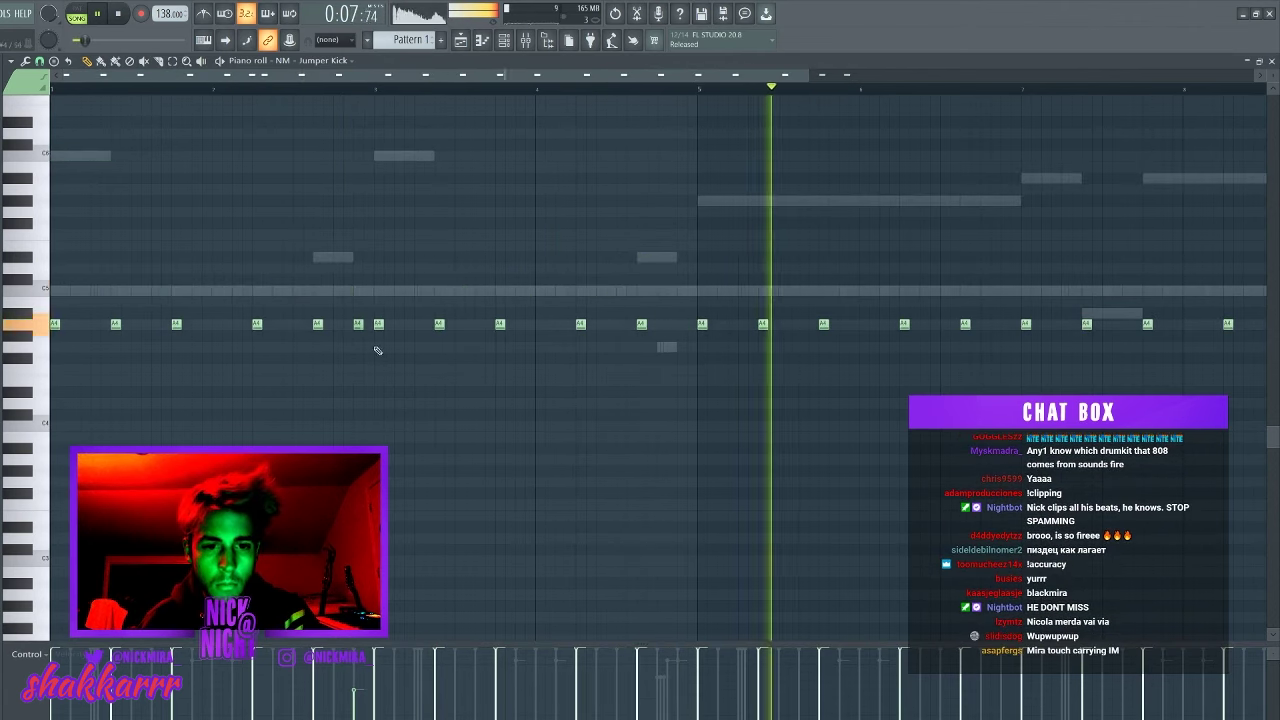
{"action": "right_click", "coordinate": [117, 326]}
{"action": "key", "text": "space"}
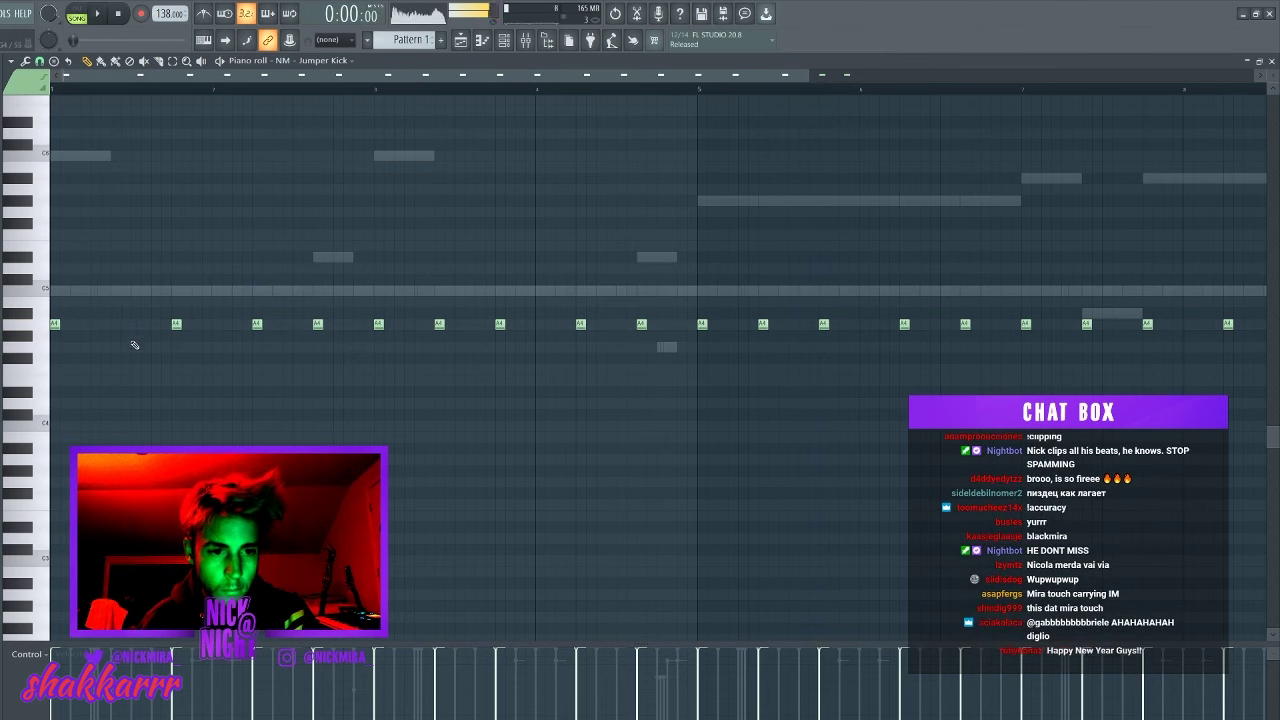
{"action": "key", "text": "space"}
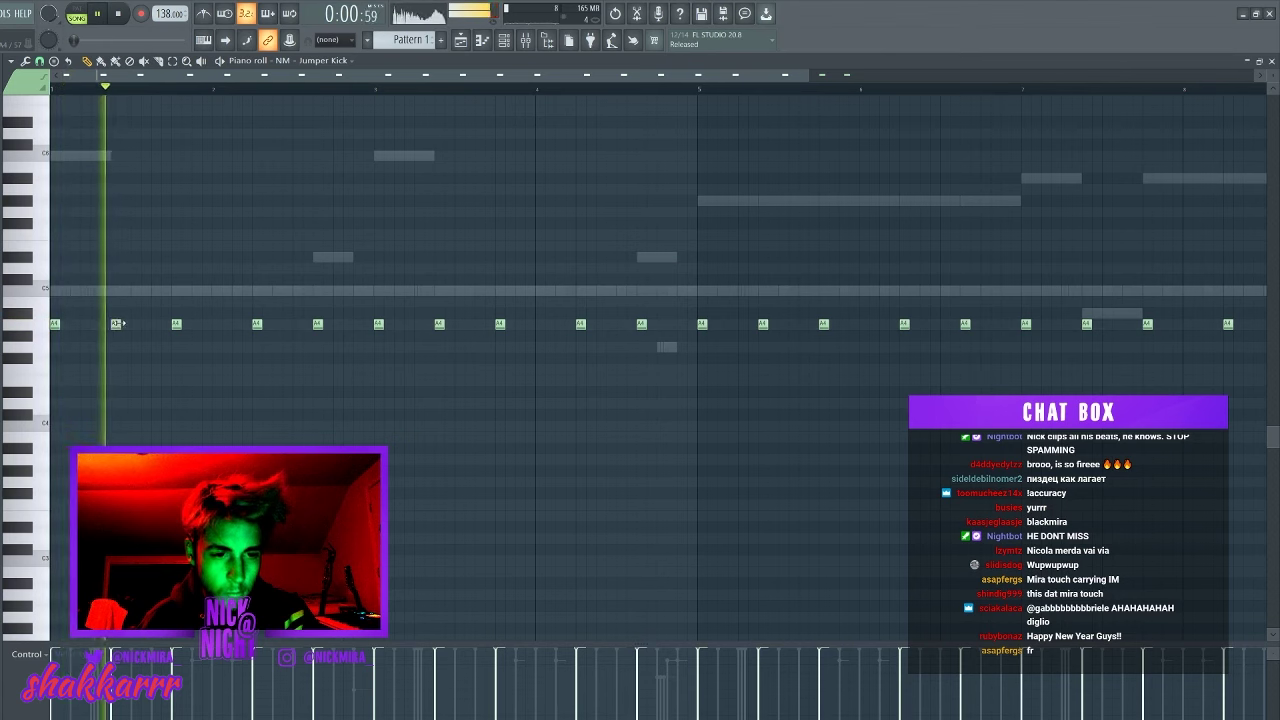
{"action": "right_click", "coordinate": [117, 325]}
{"action": "key", "text": "space"}
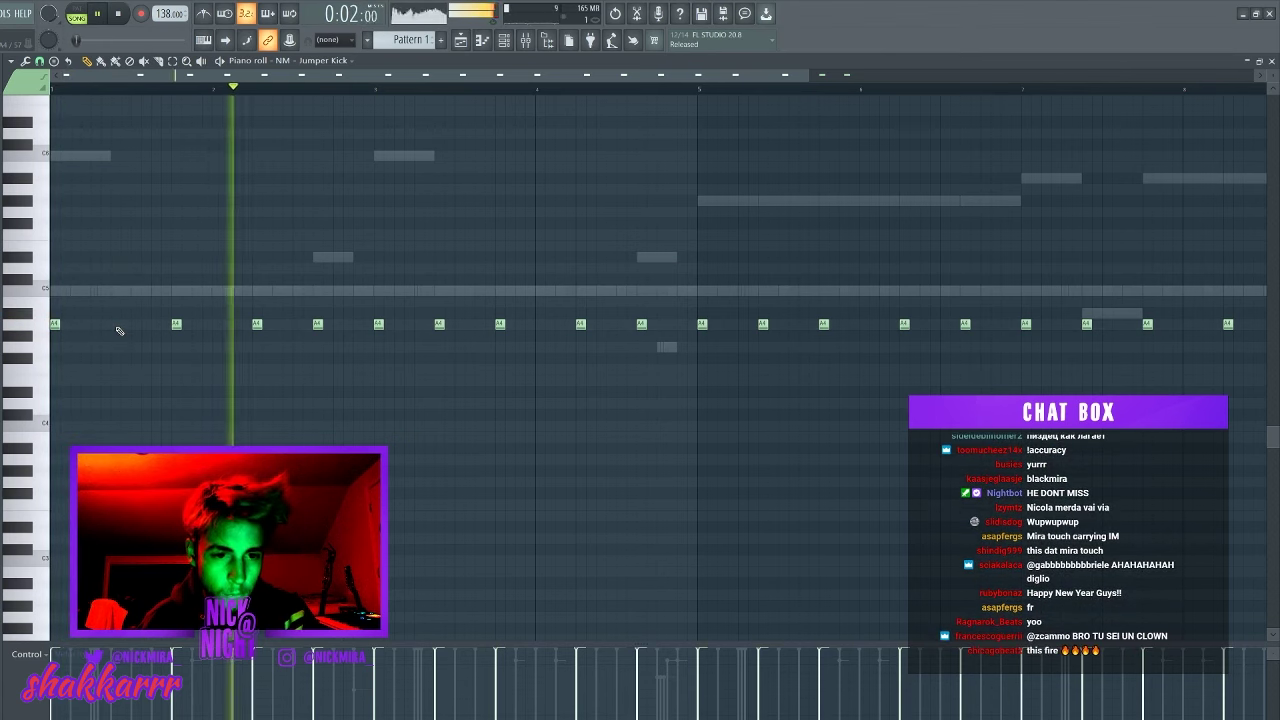
{"action": "left_click", "coordinate": [439, 324]}
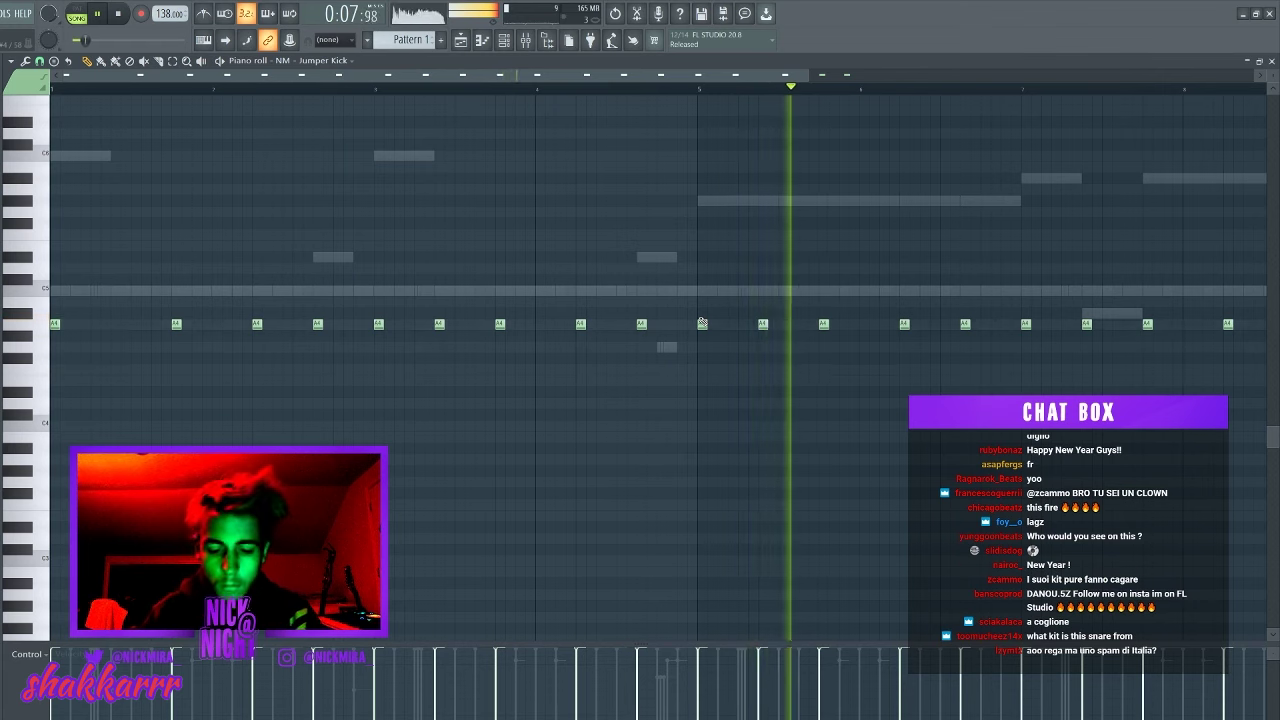
- Extend the kick notes to meet one another and delete all kick notes from bar 5 onward
{"action": "key", "text": "ctrl+l"}
{"action": "left_click_drag", "start_coordinate": [698, 89], "coordinate": [1266, 89]}
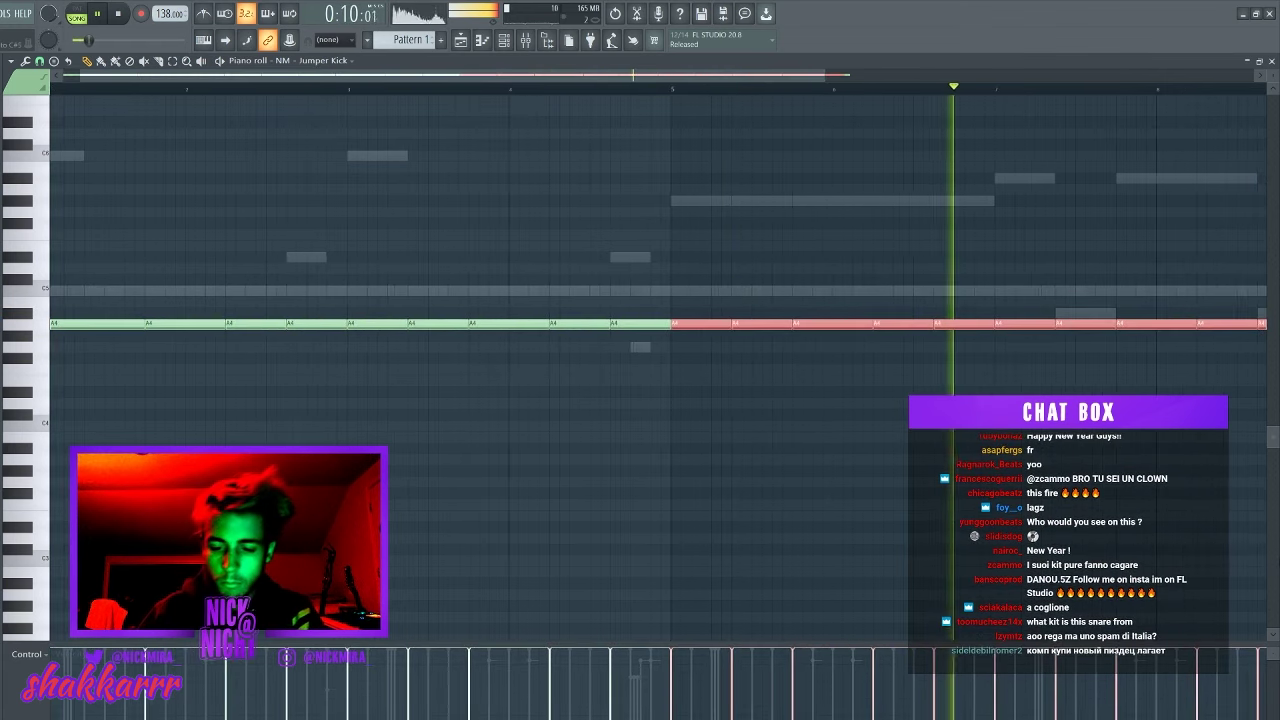
{"action": "key", "text": "Delete"}
{"action": "key", "text": "ctrl+b"}
{"action": "key", "text": "ctrl+z"}
{"action": "scroll", "coordinate": [692, 94], "scroll_direction": "down", "scroll_amount": 4}
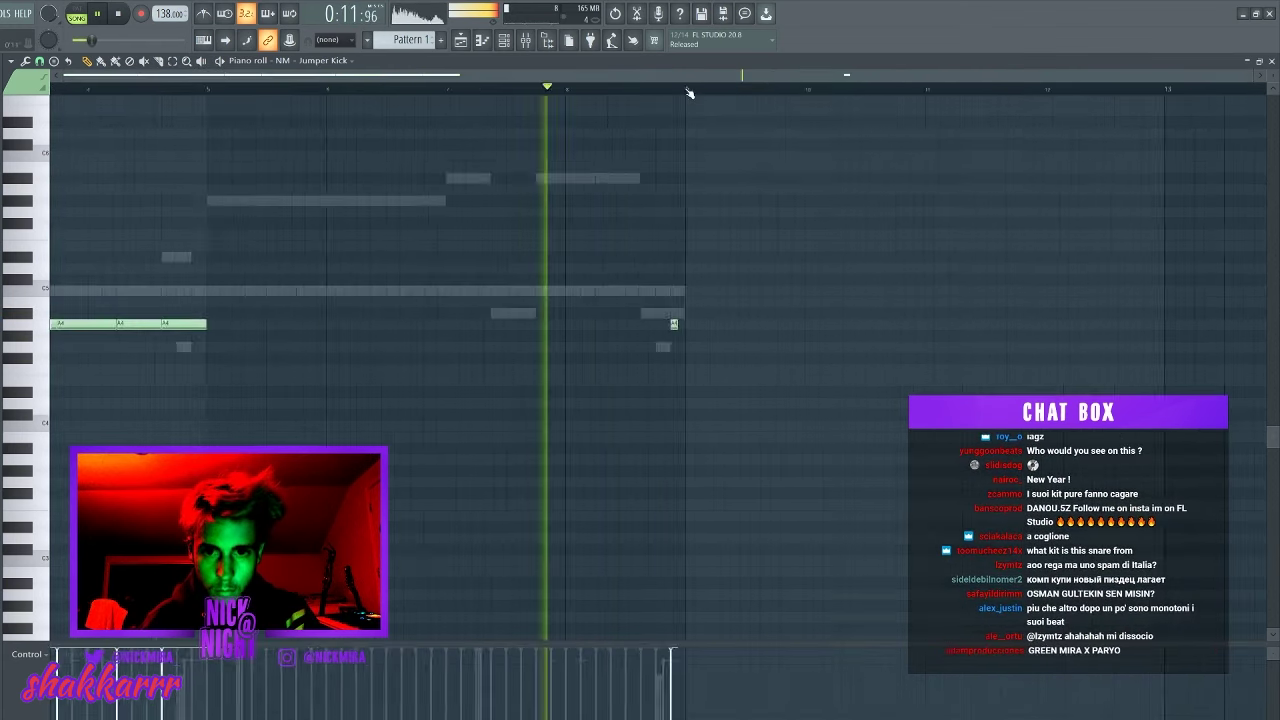
{"action": "right_click", "coordinate": [851, 324]}
- Duplicate the kick pattern of bars 1 to 4 into bars 5 to 8 and shorten all its notes to separate hits
{"action": "key", "text": "ctrl+b"}
{"action": "key", "text": "ctrl+d"}
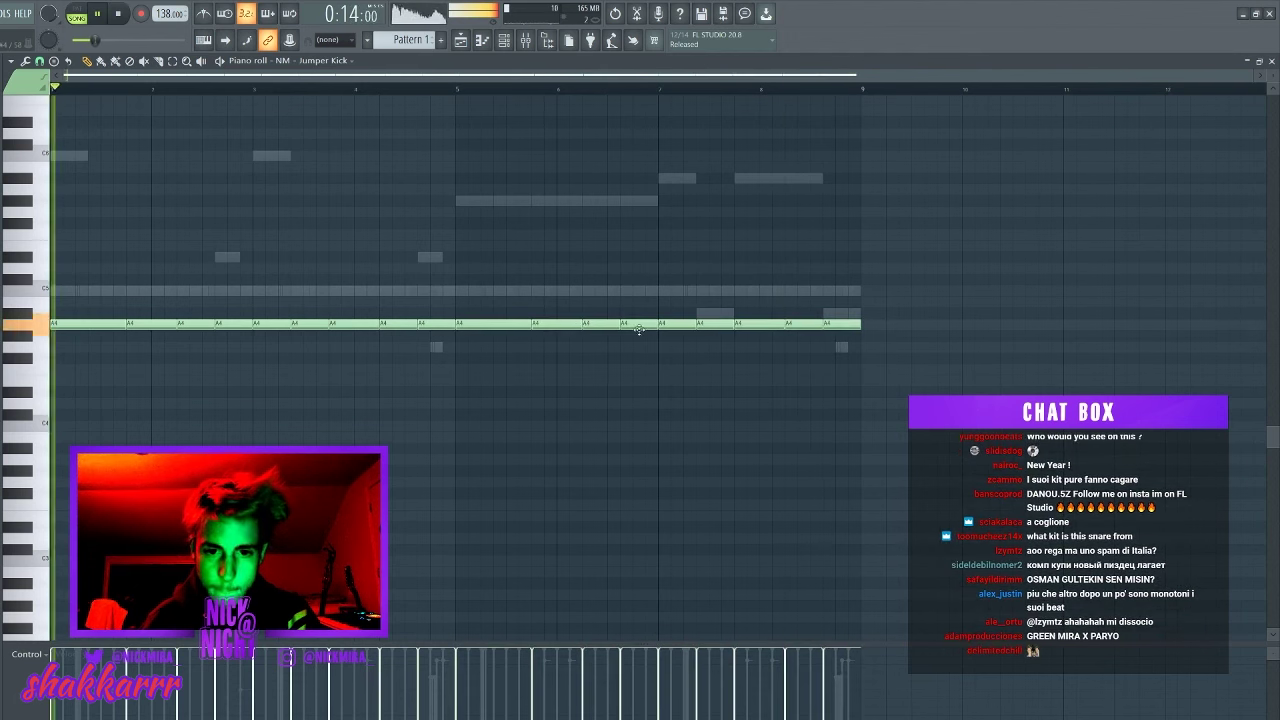
{"action": "key", "text": "shift+d"}
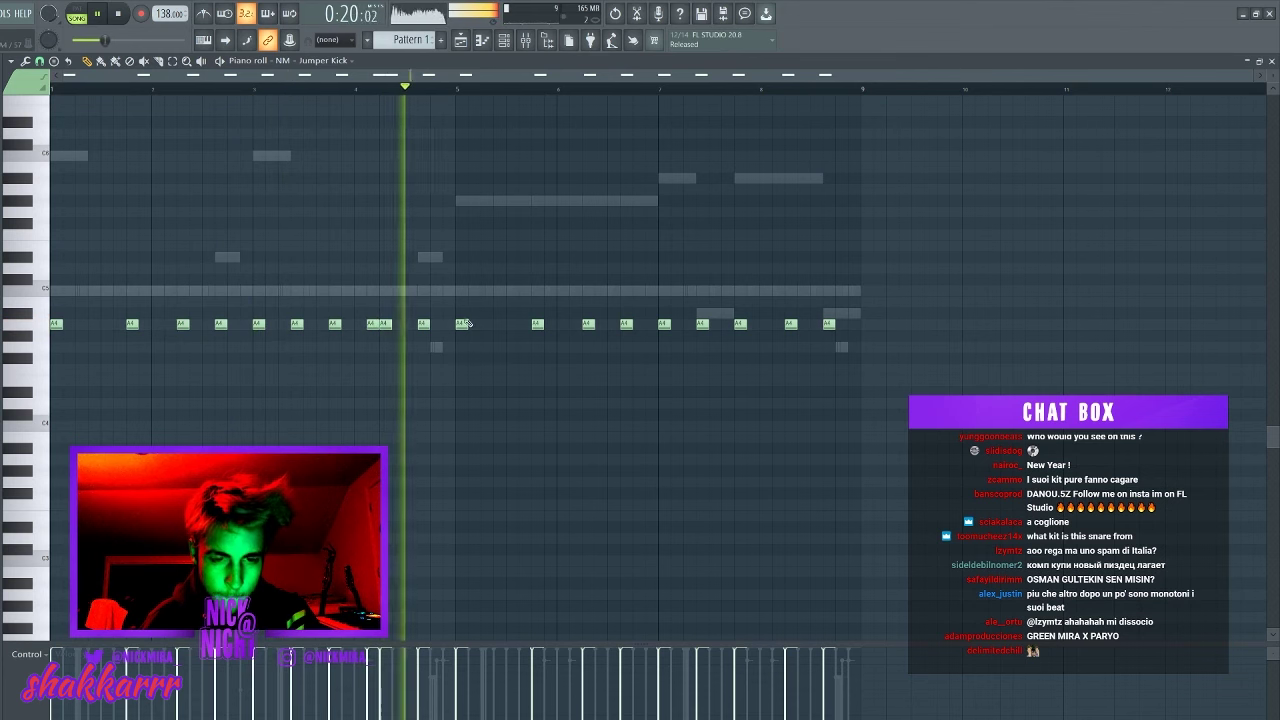
- Add an A4 kick hit directly before the first hit of bar 8 and another near the end of bar 8
{"action": "left_click", "coordinate": [776, 324]}
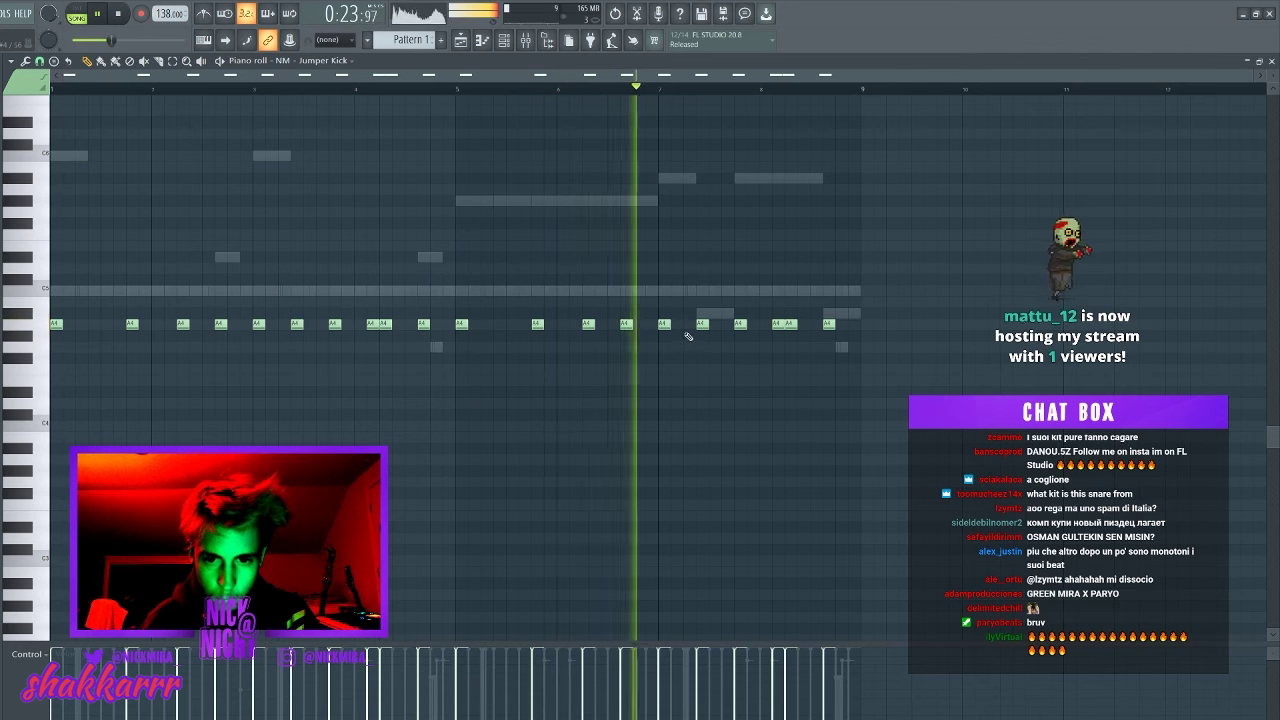
{"action": "left_click", "coordinate": [691, 324]}
{"action": "right_click", "coordinate": [691, 324]}
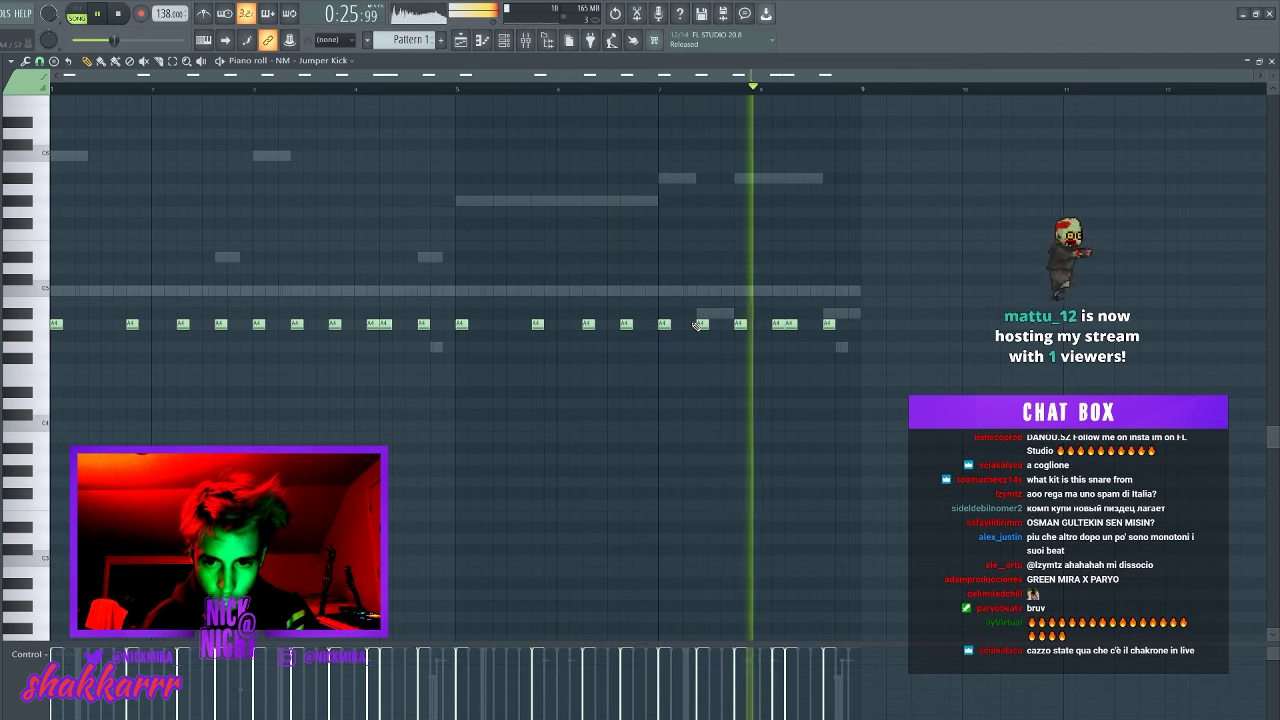
{"action": "left_click", "coordinate": [851, 324]}
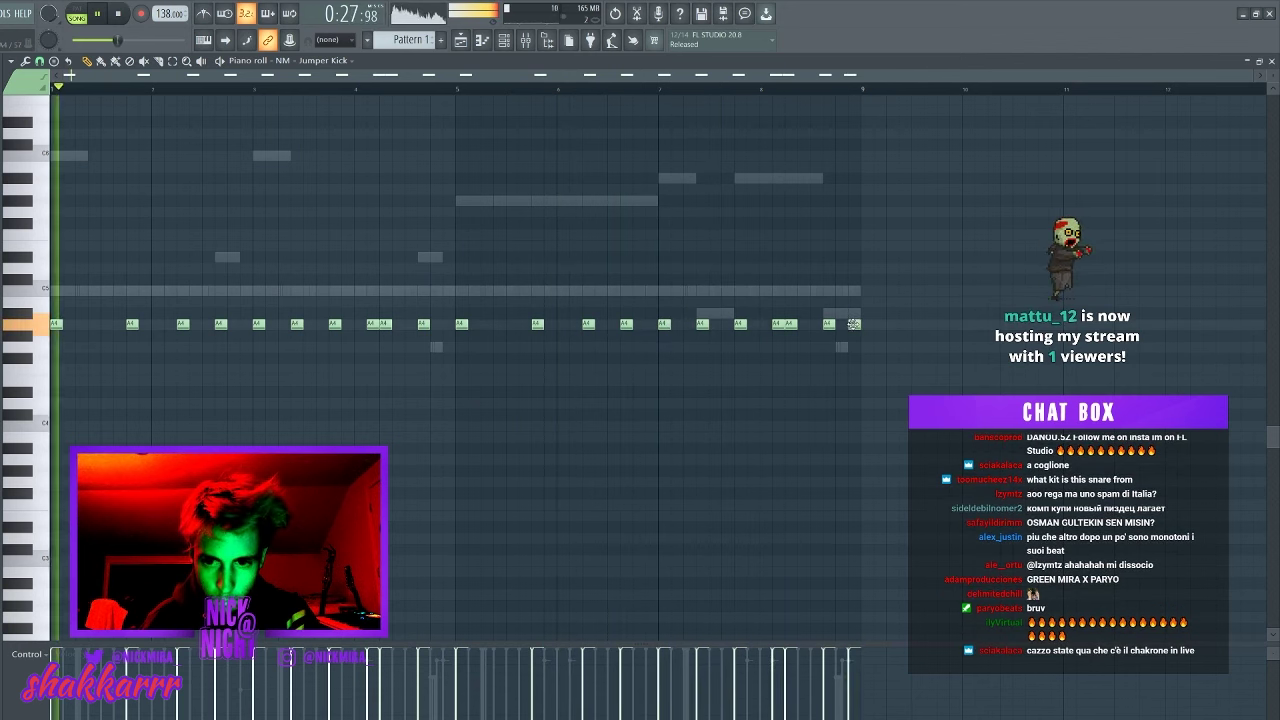
{"action": "scroll", "coordinate": [856, 142], "scroll_direction": "up", "scroll_amount": 3}
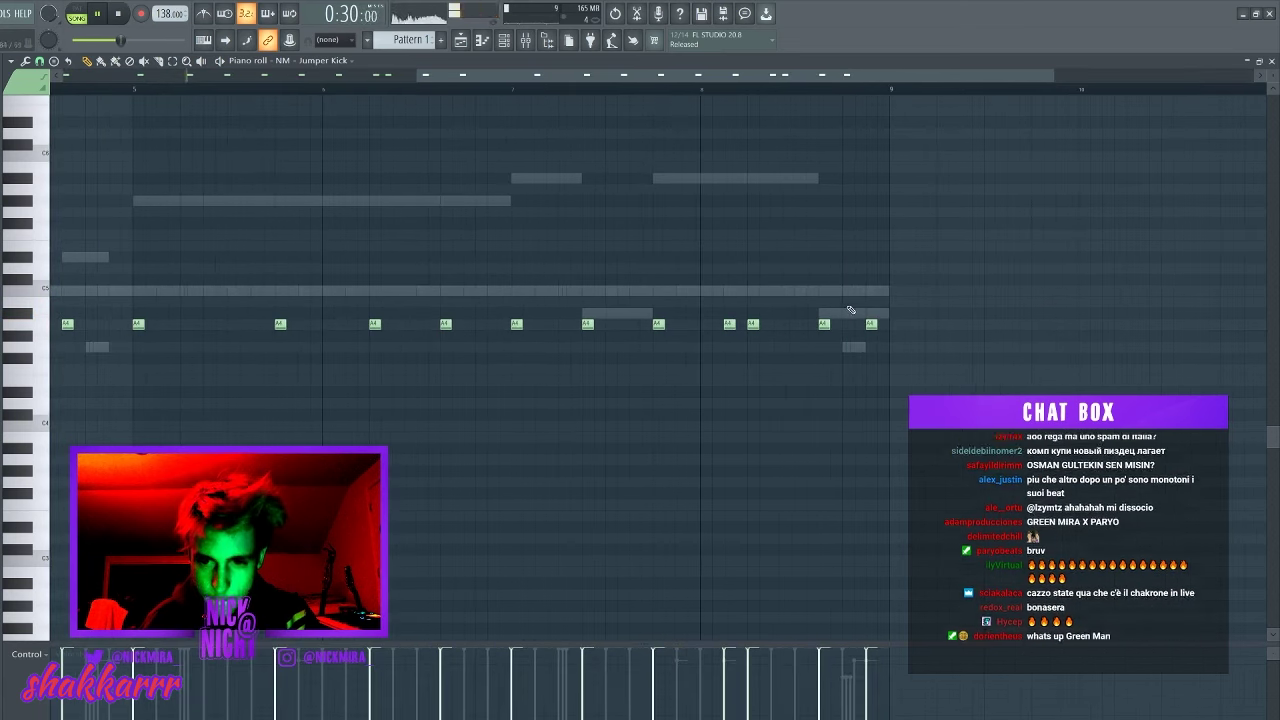
{"action": "key", "text": "F7"}
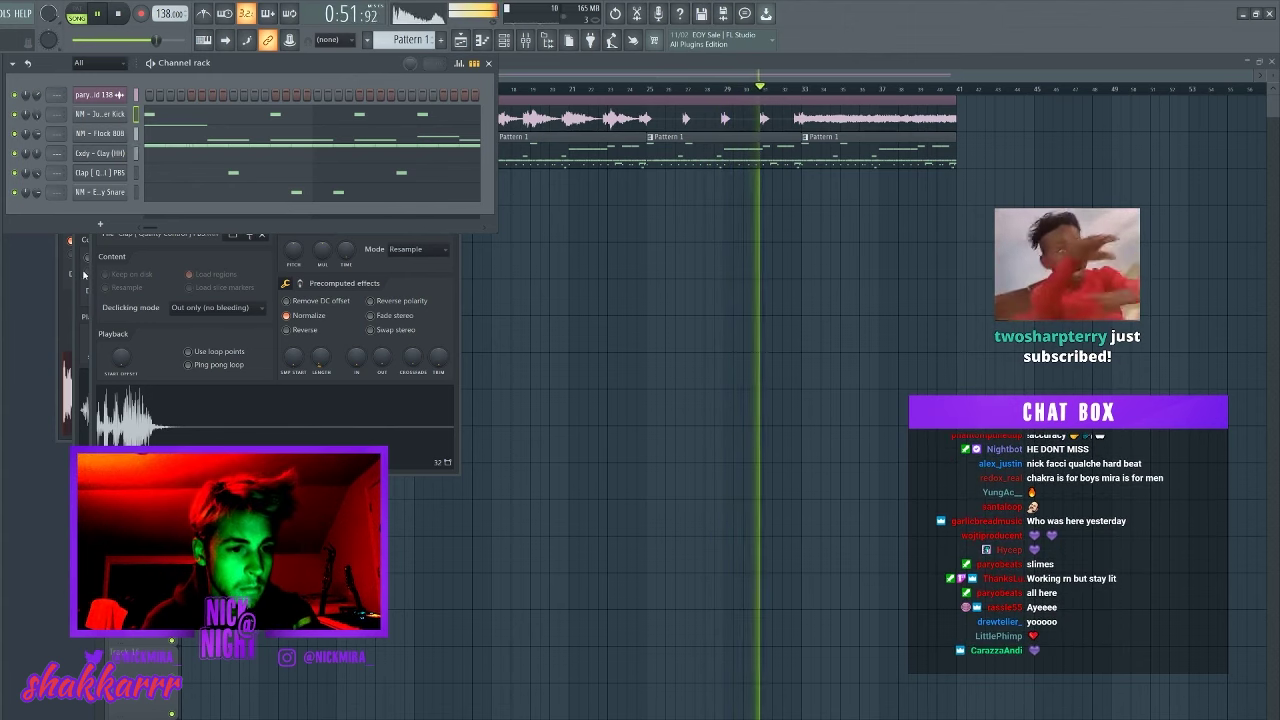
- Set the snap for the Cxdy - Clay (HH) notes to 1/6 beat and chop the opening C5 notes into shorter hits
{"action": "left_click", "coordinate": [163, 153]}
{"action": "left_click", "coordinate": [39, 61]}
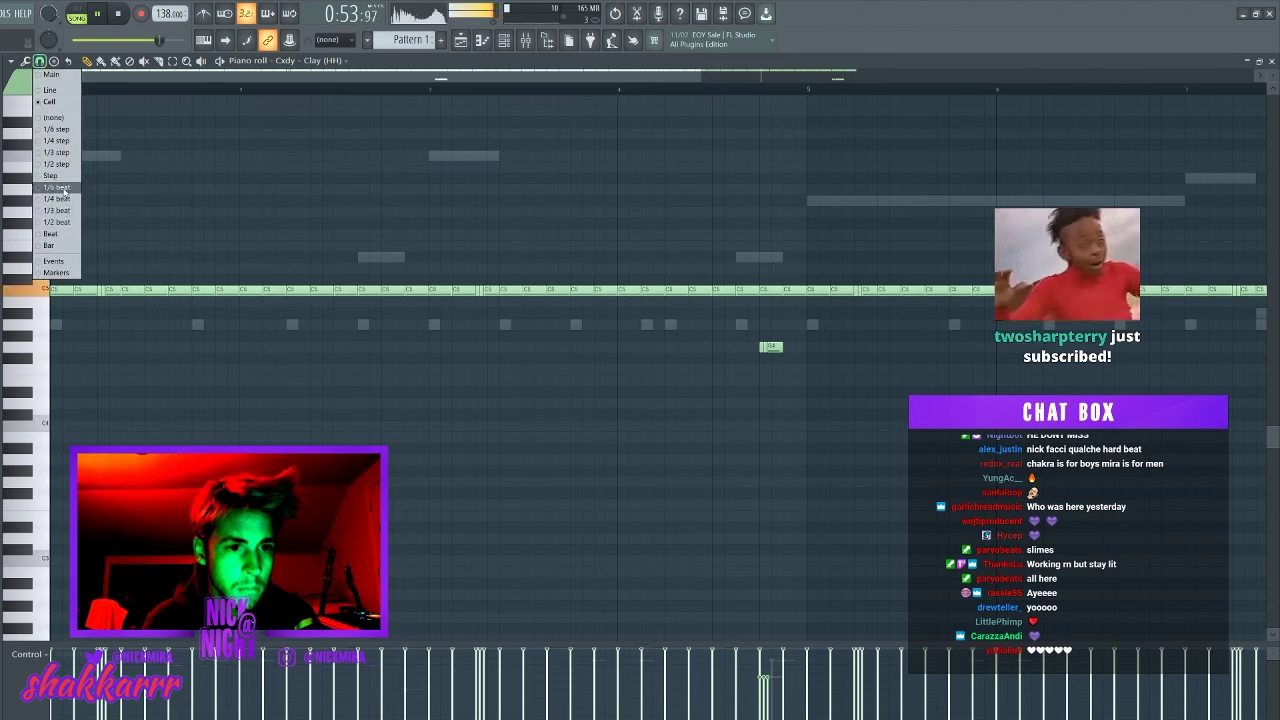
{"action": "left_click", "coordinate": [64, 190]}
{"action": "left_click_drag", "start_coordinate": [84, 270], "coordinate": [54, 313]}
{"action": "key", "text": "ctrl+u"}
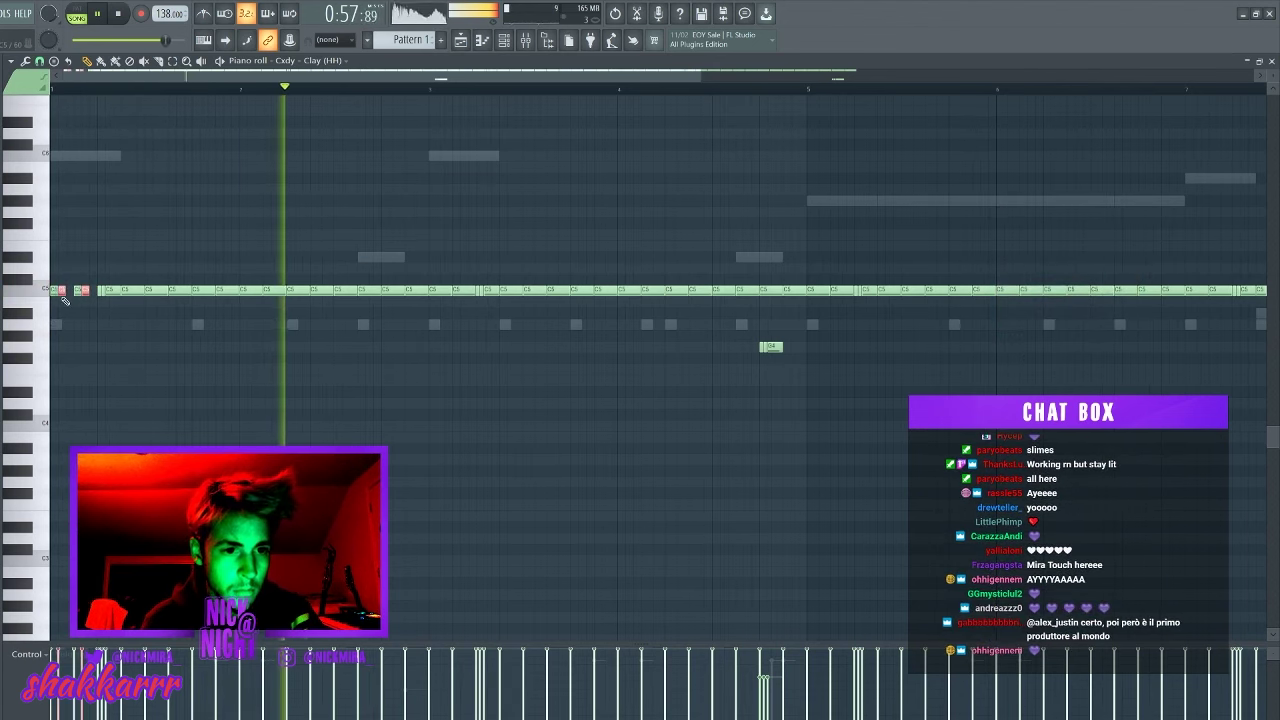
- Arrange the opening hi-hats of bar 1 as a run of four short hits descending from C5 to A4
{"action": "mouse_move", "coordinate": [61, 303]}
{"action": "left_mouse_down"}
{"action": "mouse_move", "coordinate": [89, 338]}
{"action": "mouse_move", "coordinate": [95, 325]}
{"action": "mouse_move", "coordinate": [93, 354]}
{"action": "left_mouse_up"}
{"action": "key", "text": "space"}
{"action": "key", "text": "space"}
{"action": "key", "text": "space"}
{"action": "key", "text": "space"}
{"action": "key", "text": "space"}
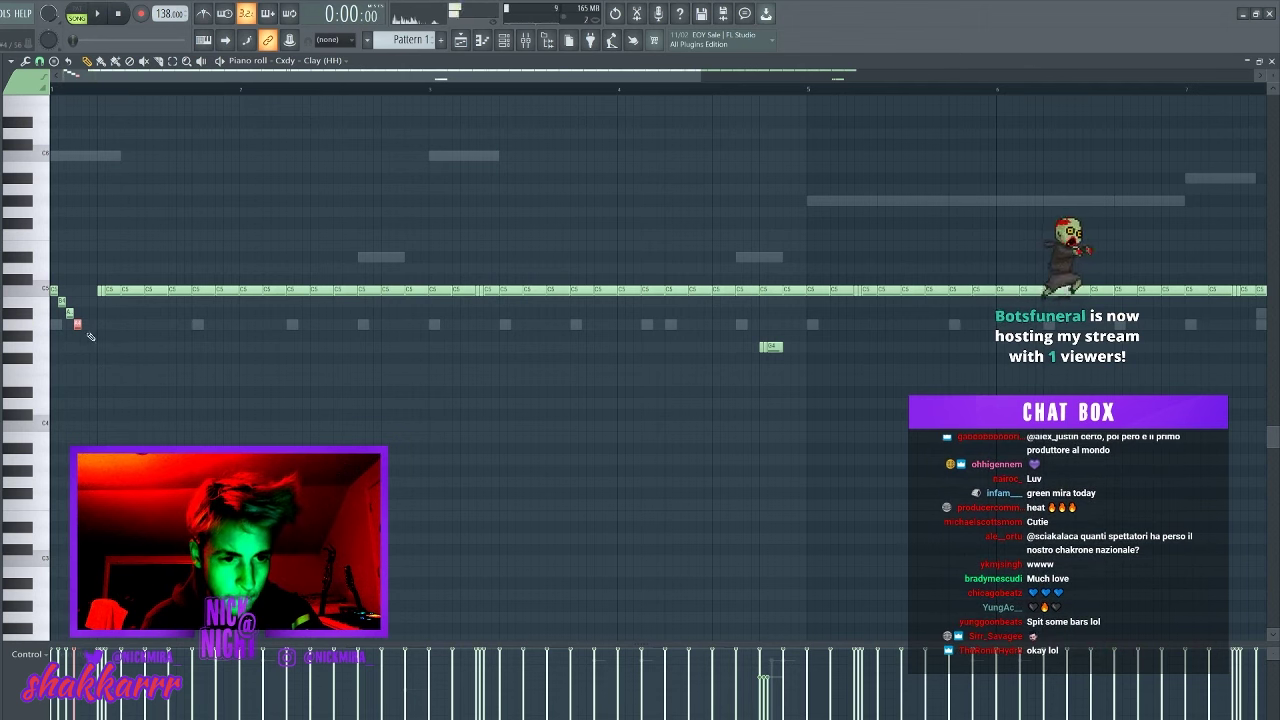
- Try continuing the descending hi-hat run with a lower copy and thinning the C5 notes above it, and undo this
{"action": "key", "text": "space"}
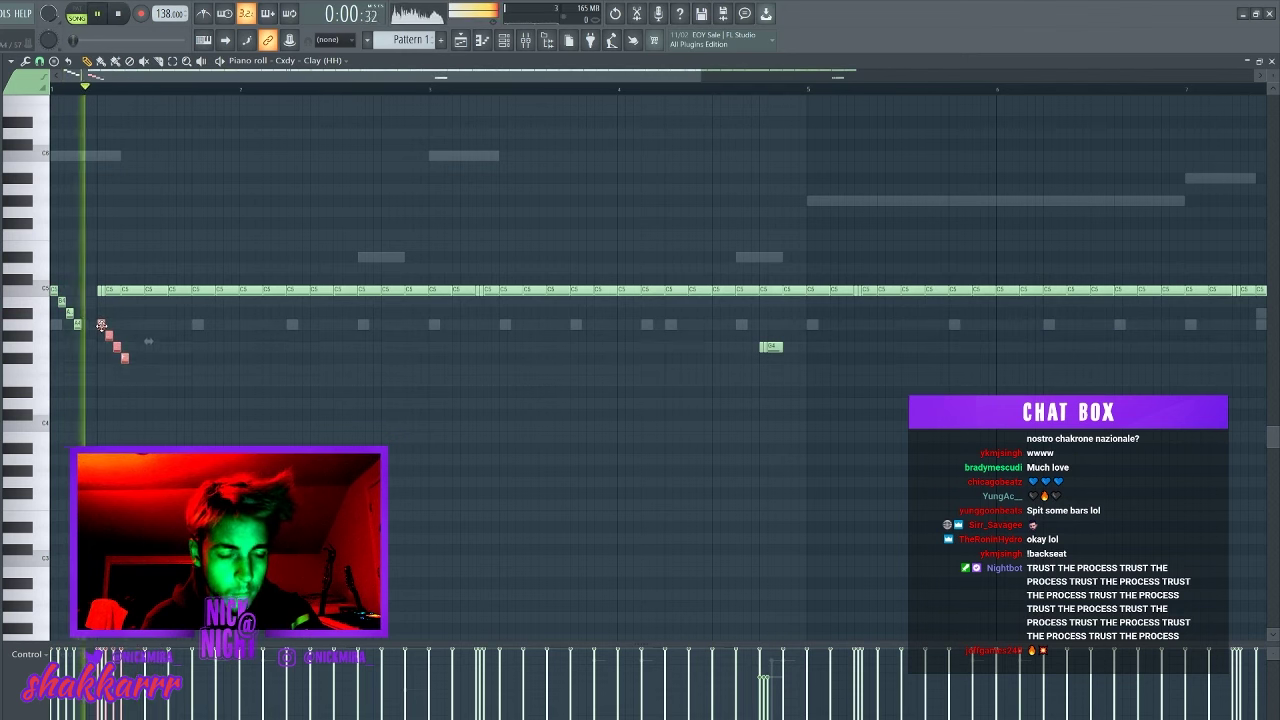
{"action": "right_click", "coordinate": [113, 289]}
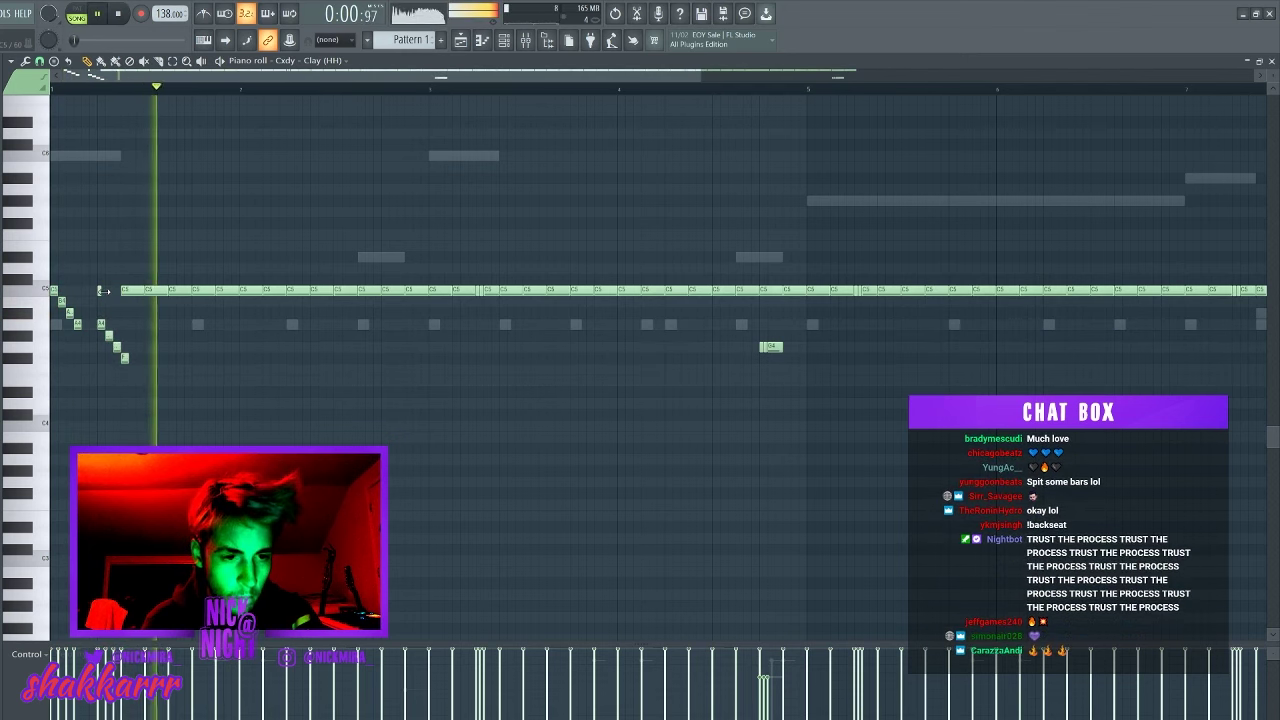
{"action": "left_click_drag", "start_coordinate": [104, 291], "coordinate": [100, 291]}
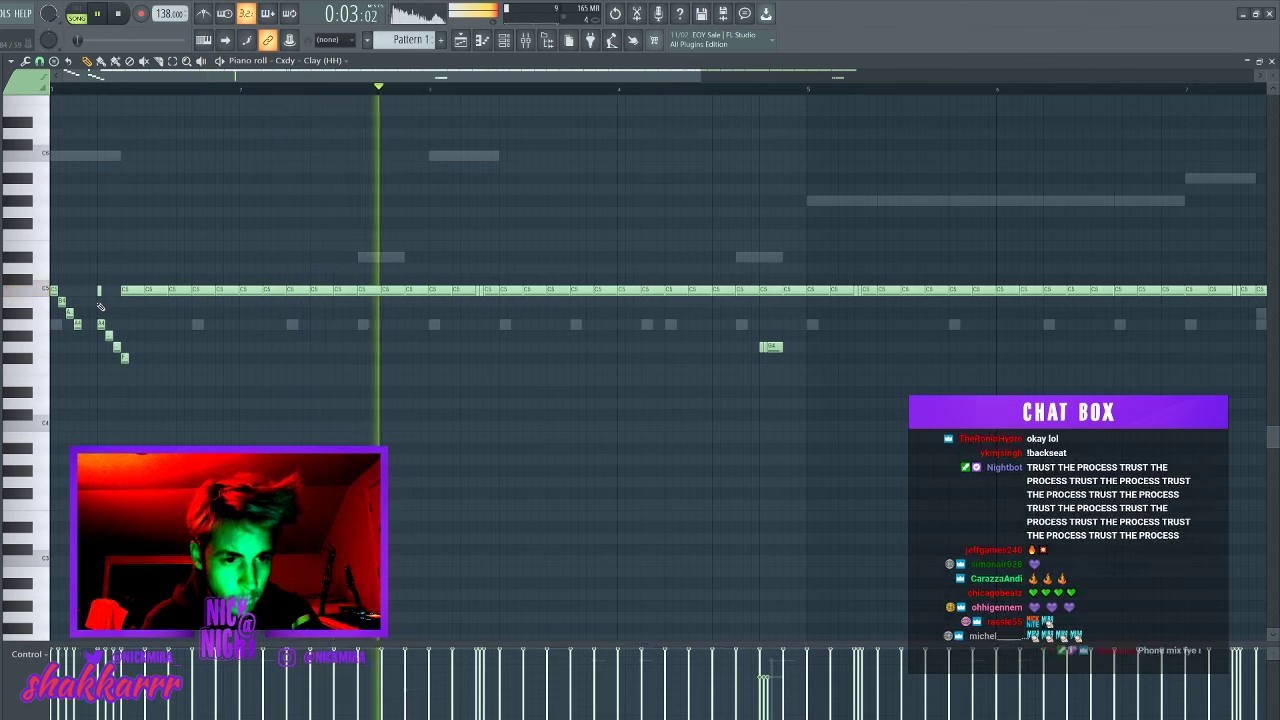
{"action": "key", "text": "ctrl+z"}
{"action": "key", "text": "ctrl+z"}
{"action": "key", "text": "ctrl+z"}
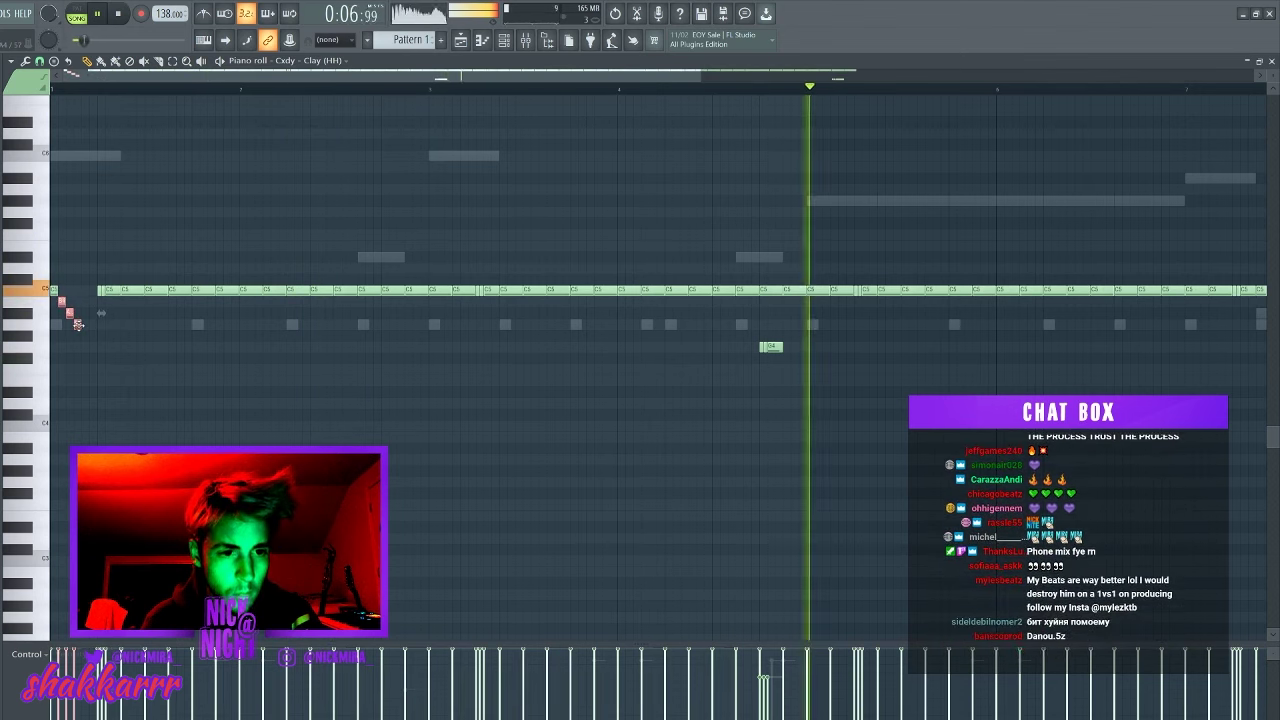
- Replace the descending hi-hats with a straight roll of four short C5 hits at the start of bar 1, leaving a gap after it
{"action": "left_click", "coordinate": [84, 328], "text": "ctrl"}
{"action": "right_click", "coordinate": [78, 325]}
{"action": "right_click", "coordinate": [70, 313]}
{"action": "right_click", "coordinate": [62, 302]}
{"action": "left_click", "coordinate": [62, 291]}
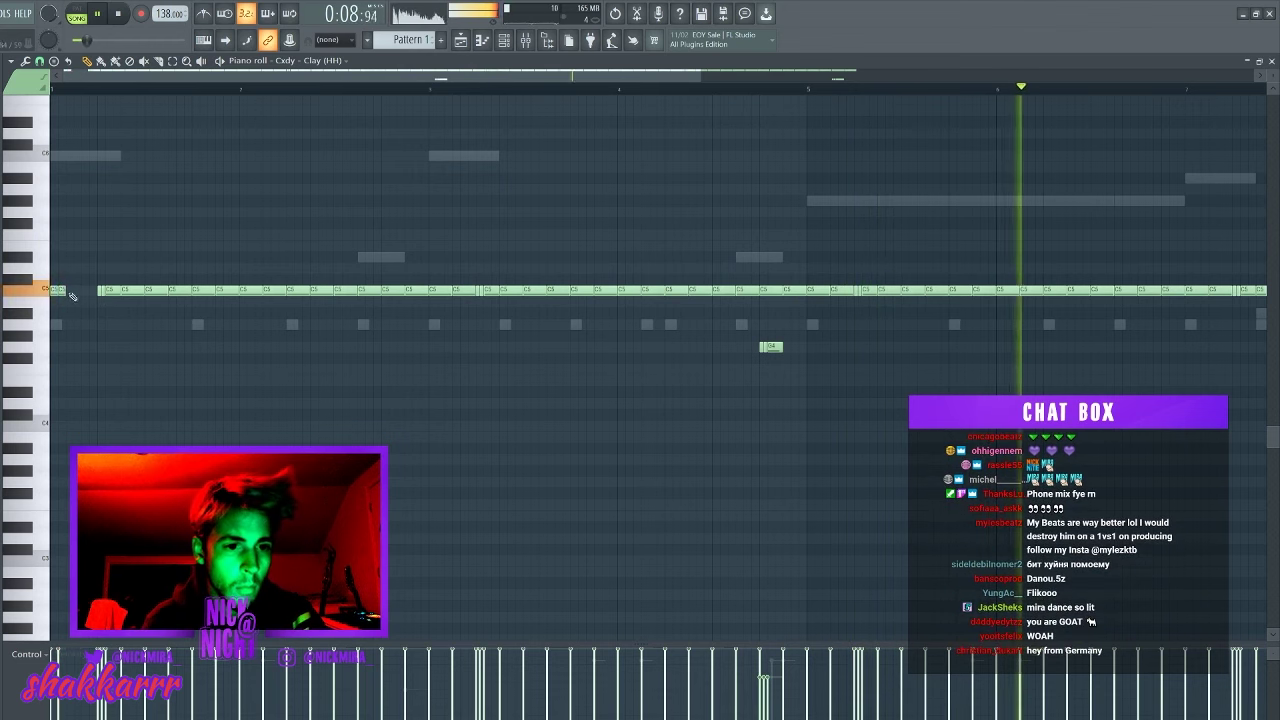
{"action": "left_click_drag", "start_coordinate": [72, 294], "coordinate": [59, 313]}
{"action": "key", "text": "ctrl+b"}
{"action": "key", "text": "ctrl+b"}
{"action": "left_click", "coordinate": [79, 304], "text": "ctrl"}
{"action": "right_click", "coordinate": [86, 292]}
{"action": "right_click", "coordinate": [93, 292]}
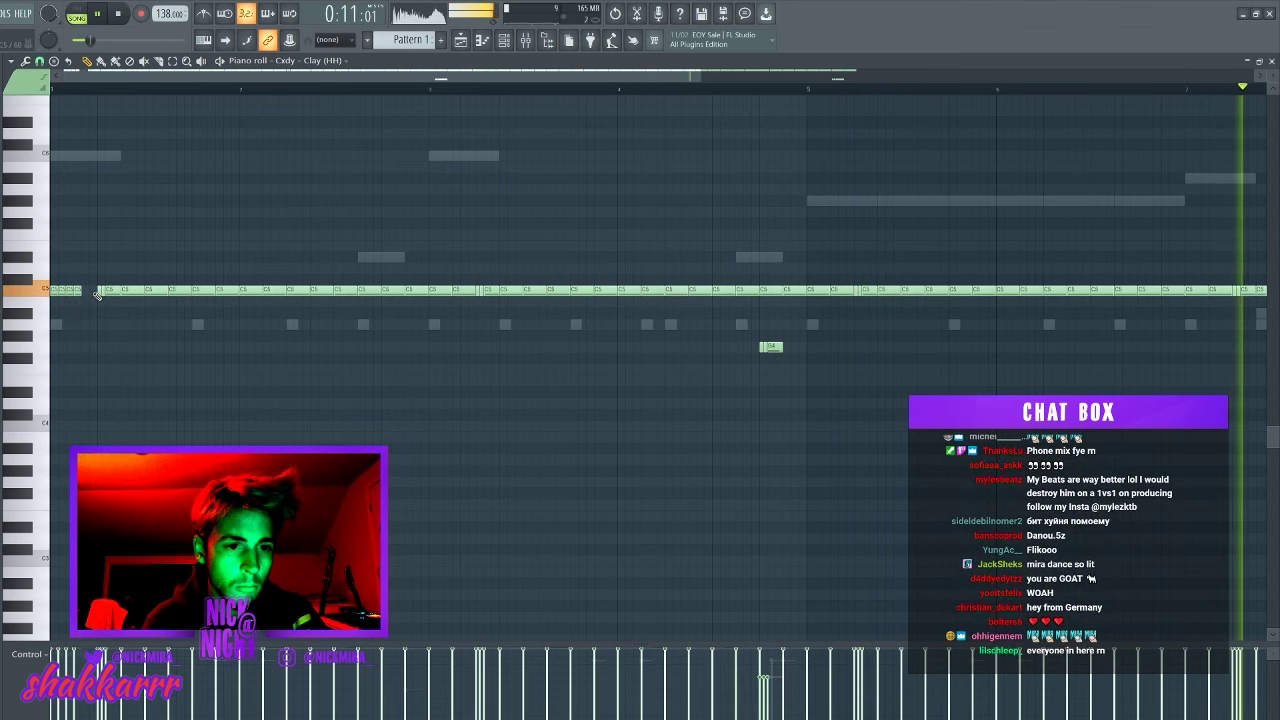
- Replace the hi-hats in bars 5 to 8 with a duplicate of bars 1 to 4, and return to the channel rack
{"action": "left_click", "coordinate": [40, 62]}
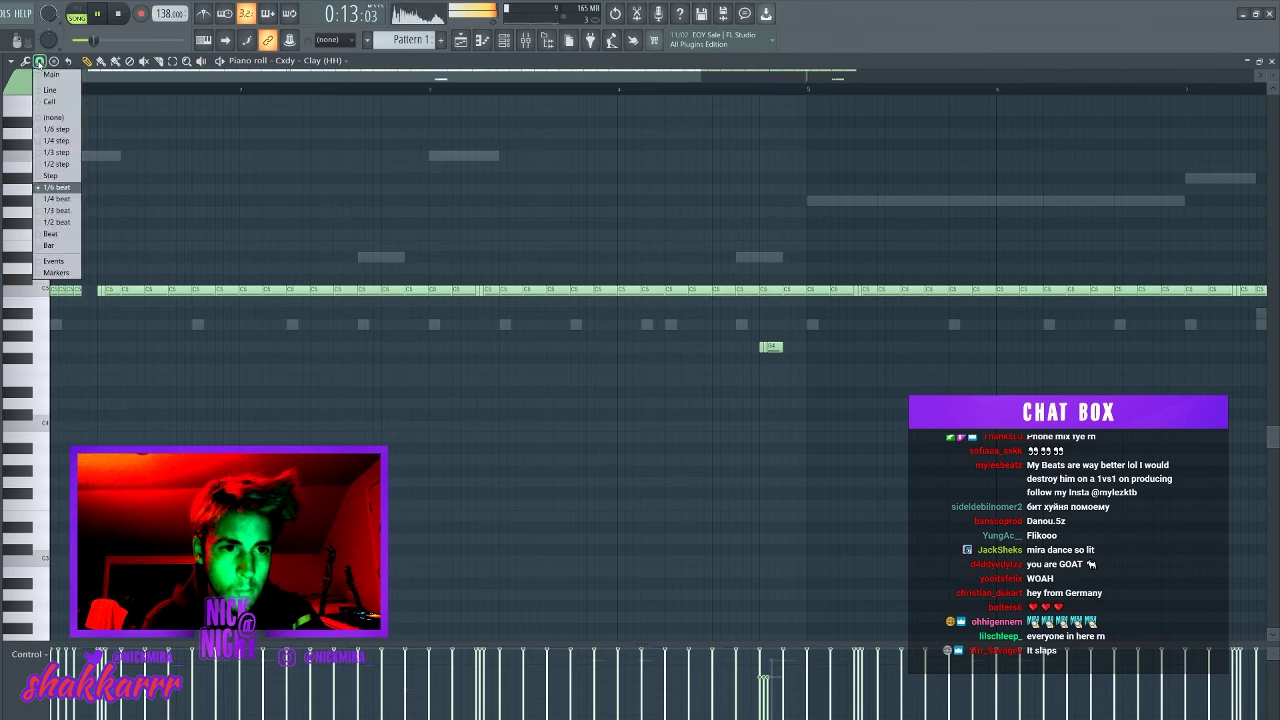
{"action": "left_click", "coordinate": [58, 187]}
{"action": "left_click", "coordinate": [449, 291]}
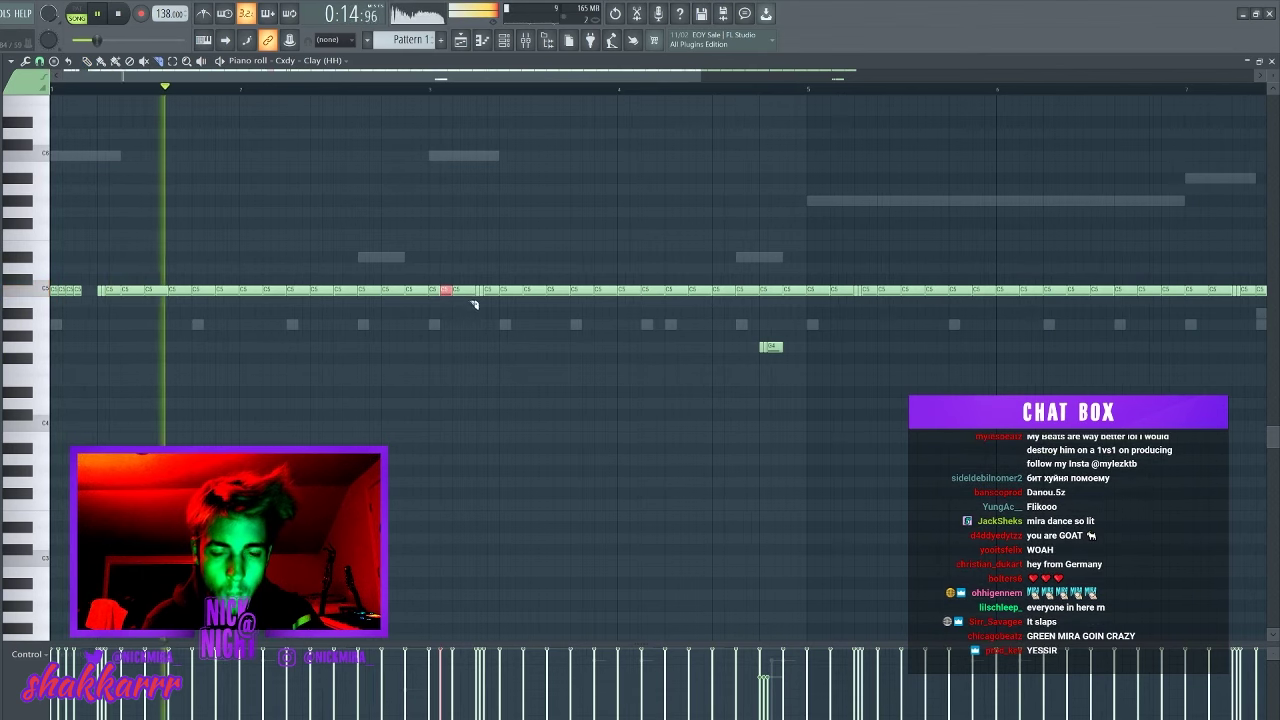
{"action": "left_click", "coordinate": [788, 263]}
{"action": "scroll", "coordinate": [796, 93], "scroll_direction": "down", "scroll_amount": 3}
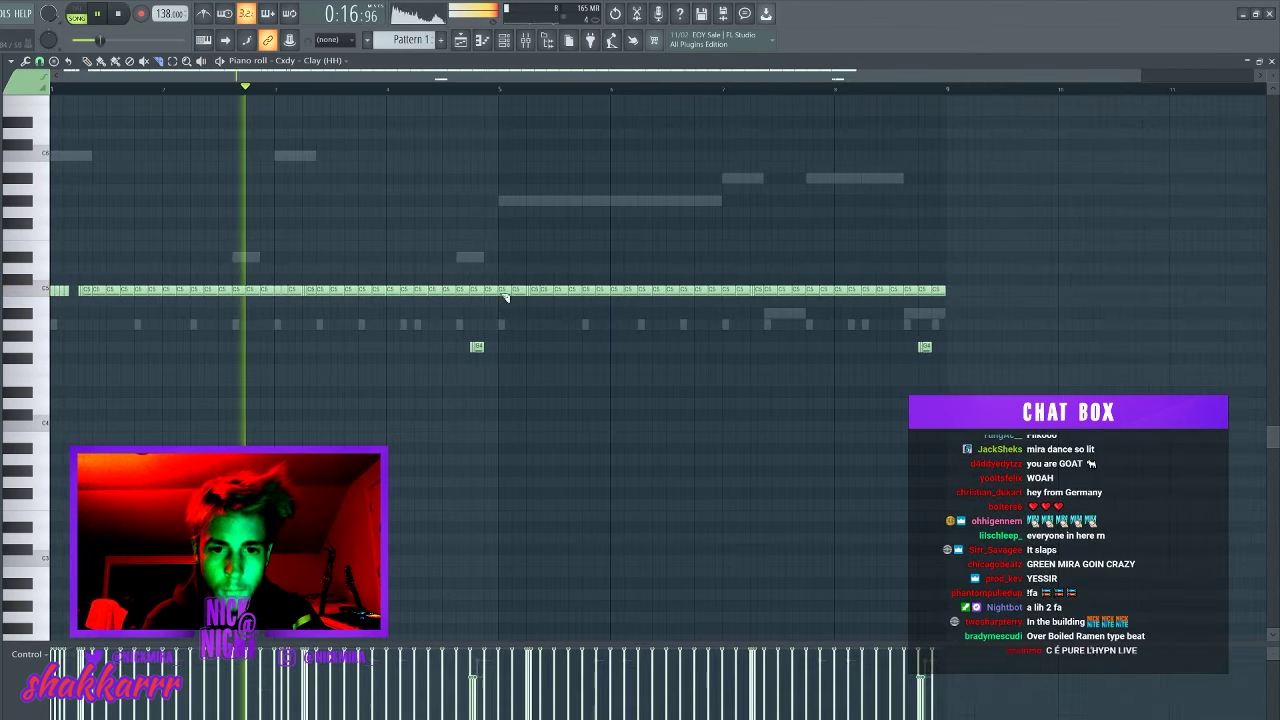
{"action": "left_click_drag", "start_coordinate": [506, 295], "coordinate": [1211, 490]}
{"action": "key", "text": "Delete"}
{"action": "key", "text": "ctrl+b"}
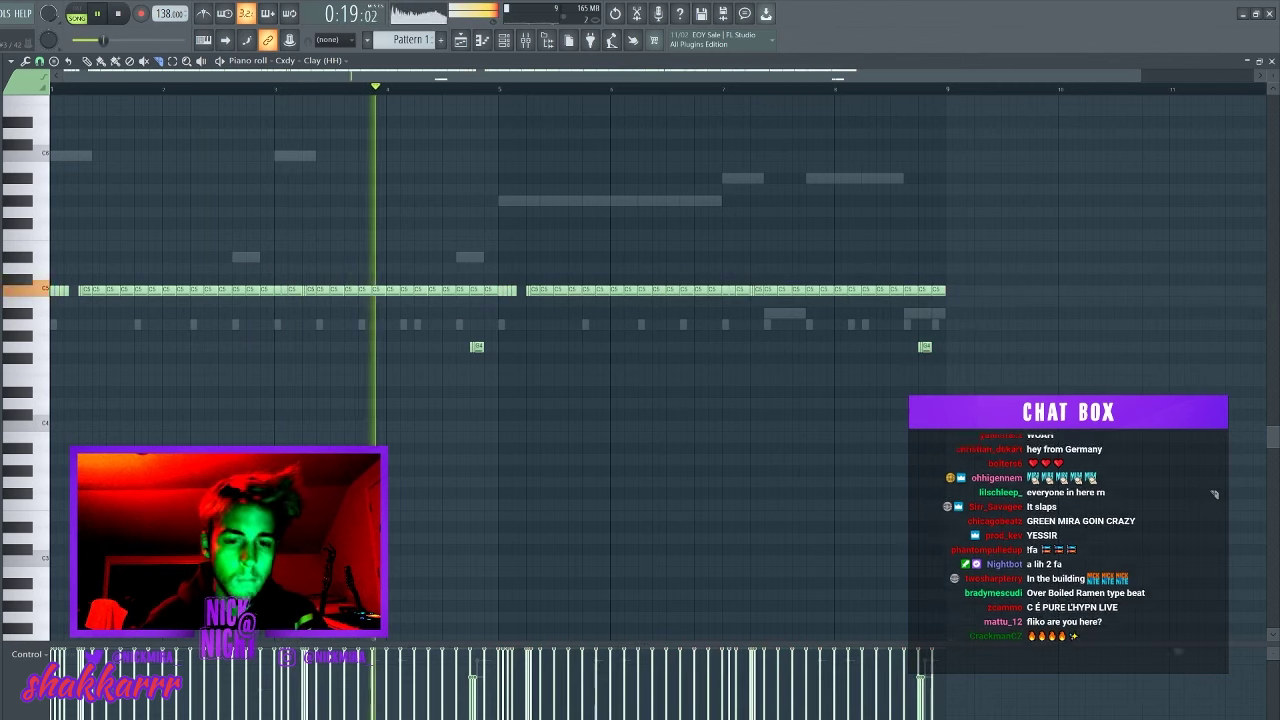
{"action": "key", "text": "F7"}
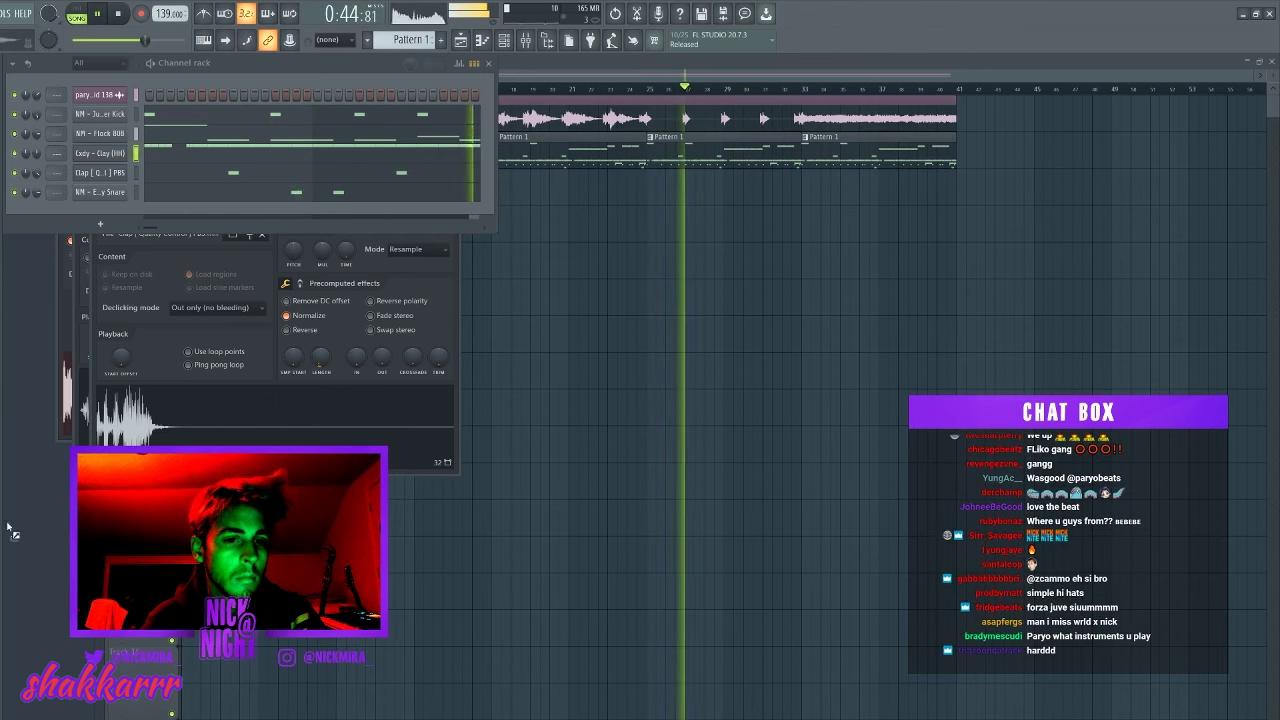
- Add the NM - Weewoop OH sample as a new channel and place single C5 hits early in bars 4 and 8
{"action": "left_click_drag", "start_coordinate": [11, 528], "coordinate": [111, 206]}
{"action": "right_click", "coordinate": [111, 206]}
{"action": "left_click", "coordinate": [118, 207]}
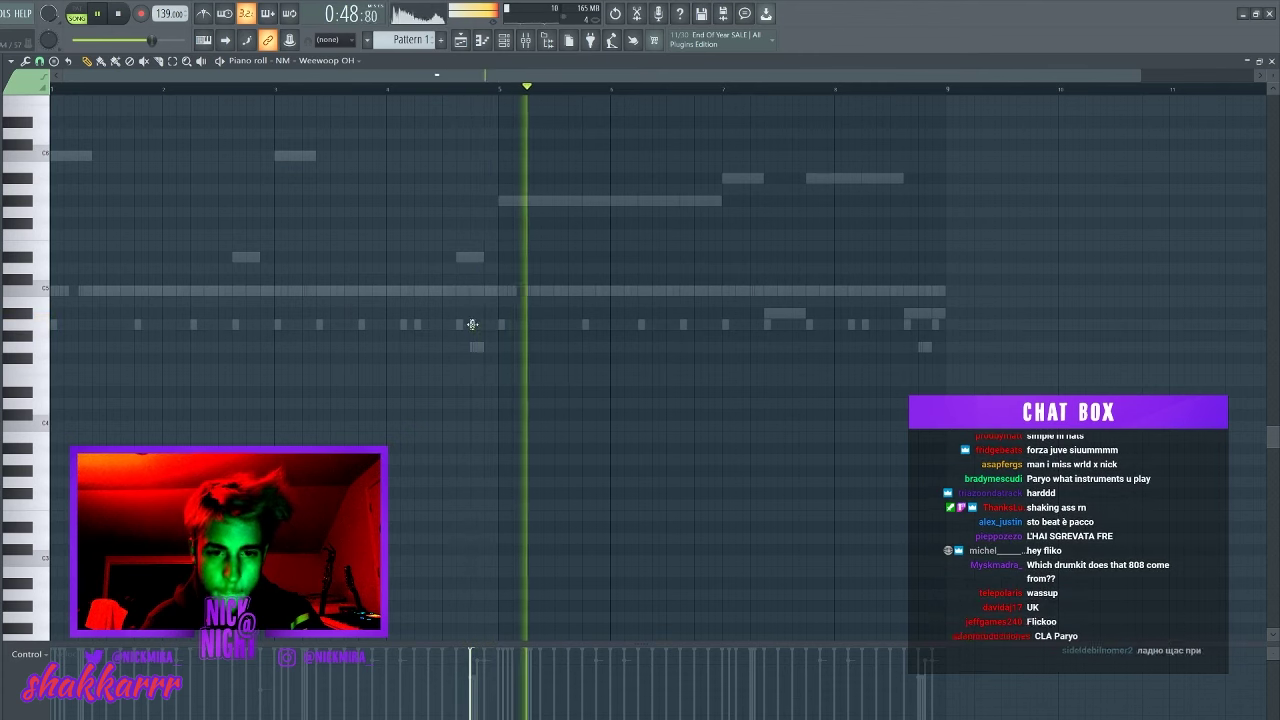
{"action": "left_click", "coordinate": [863, 290]}
{"action": "right_click", "coordinate": [752, 291]}
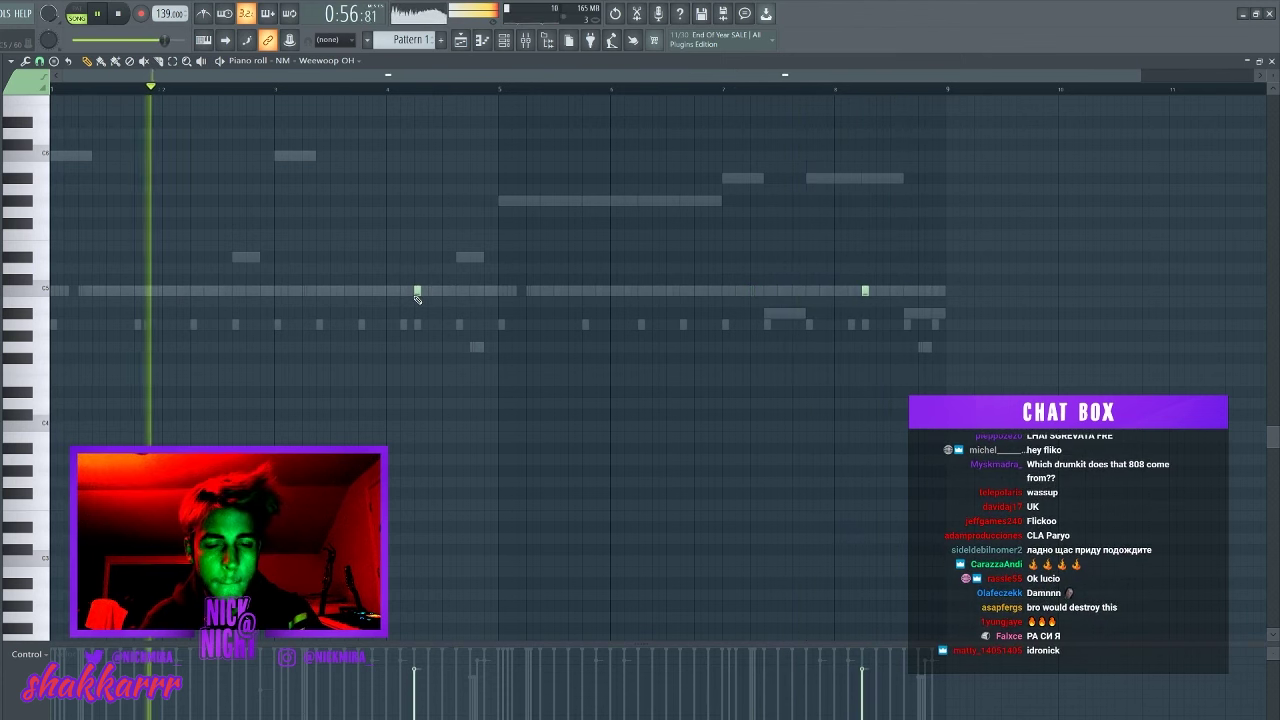
{"action": "key", "text": "Escape"}
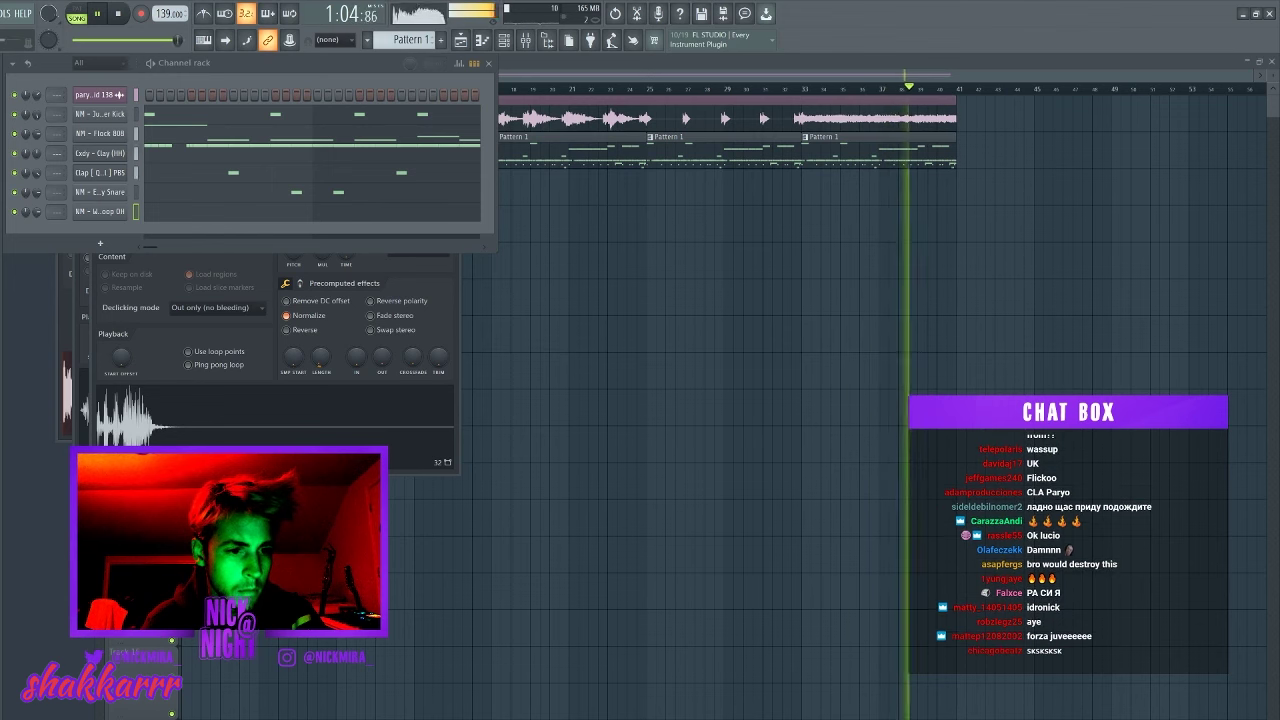
- Add the (open hat) 2 sample as a new channel and place trial C5 hits in bars 1, 2 and 4
{"action": "left_click_drag", "start_coordinate": [113, 229], "coordinate": [115, 232]}
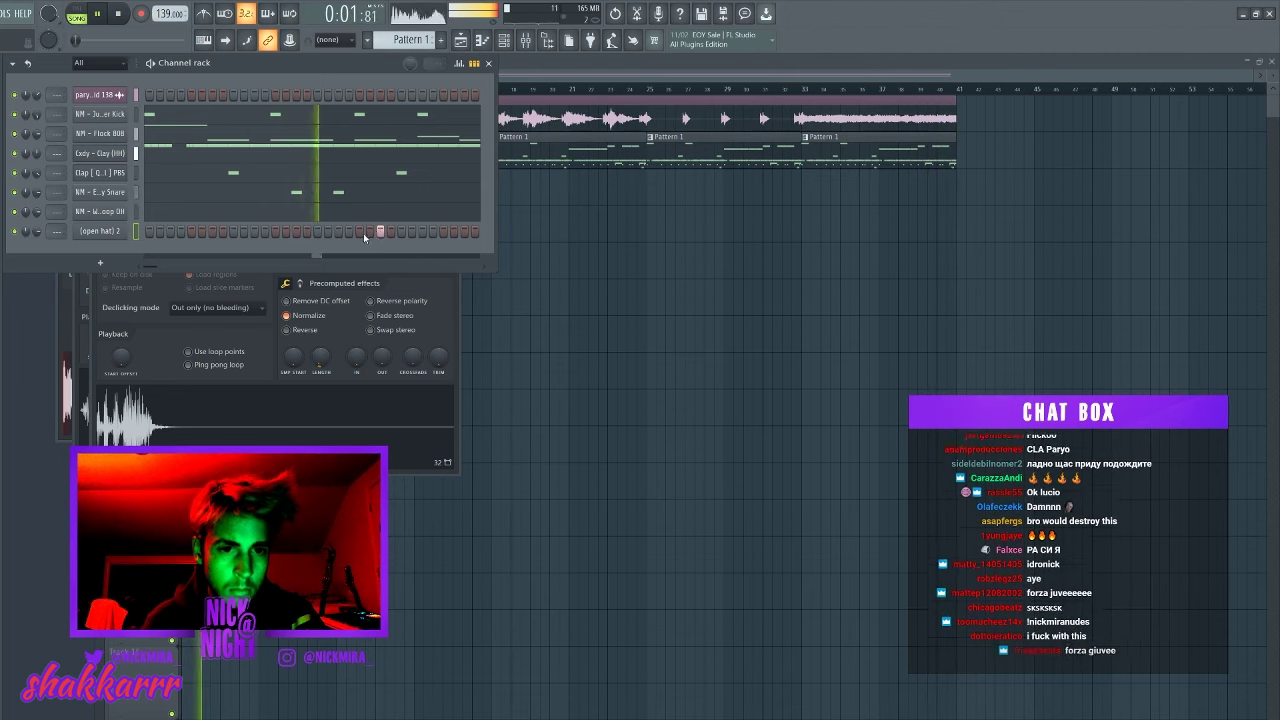
{"action": "right_click", "coordinate": [113, 230]}
{"action": "left_click", "coordinate": [137, 246]}
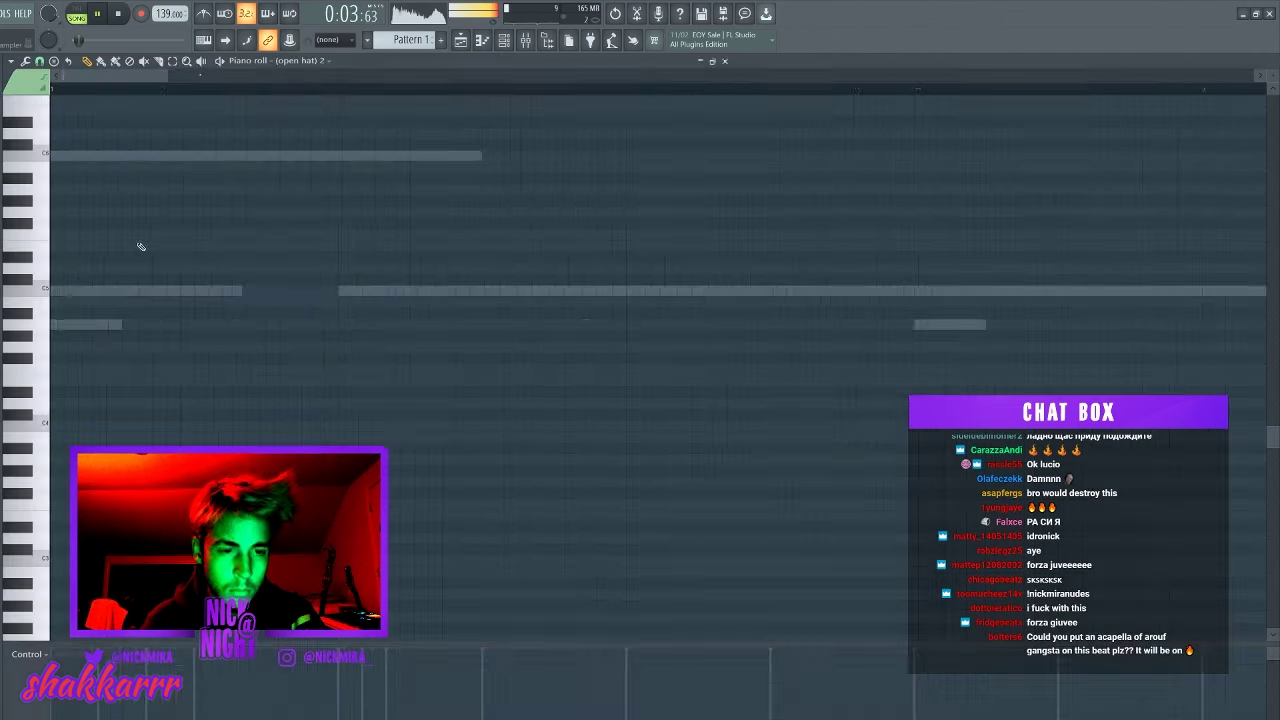
{"action": "left_click_drag", "start_coordinate": [398, 307], "coordinate": [431, 304]}
{"action": "key", "text": "ctrl+a"}
{"action": "key", "text": "ctrl+d"}
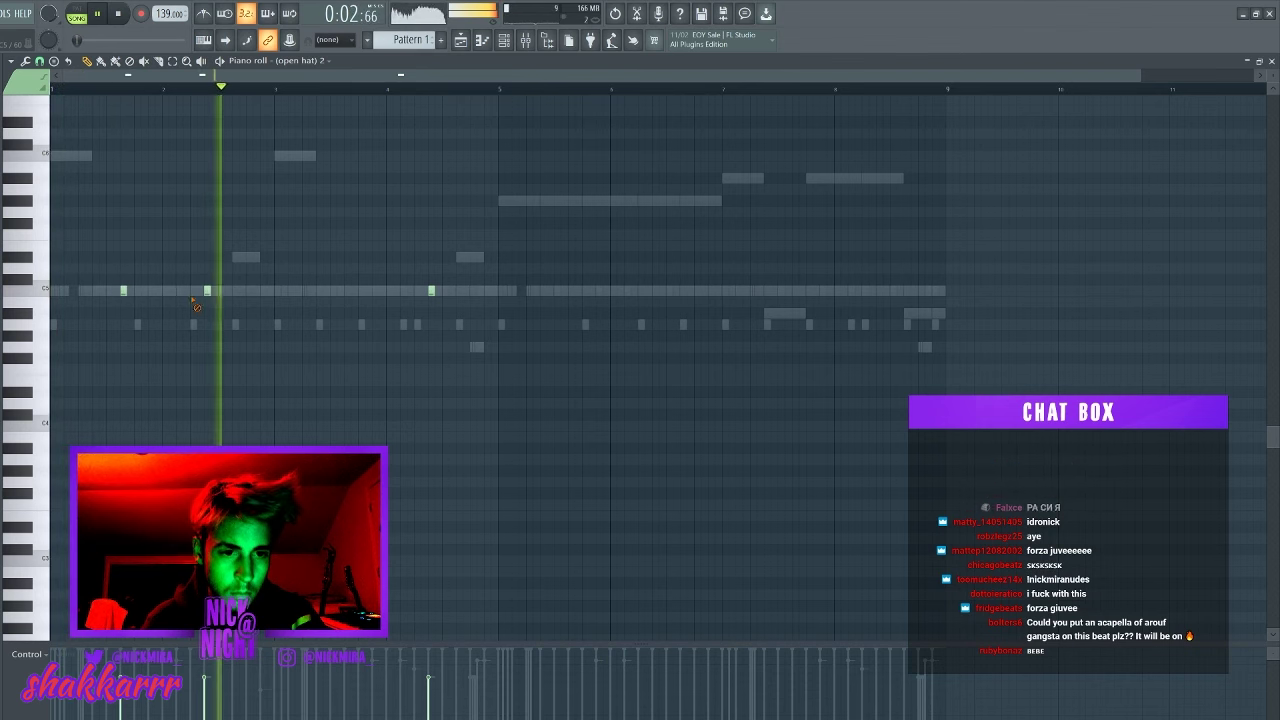
- Reduce the (open hat) 2 notes to a pair of C5 hits four bars apart and move them to bars 3 and 7
{"action": "key", "text": "ctrl+a"}
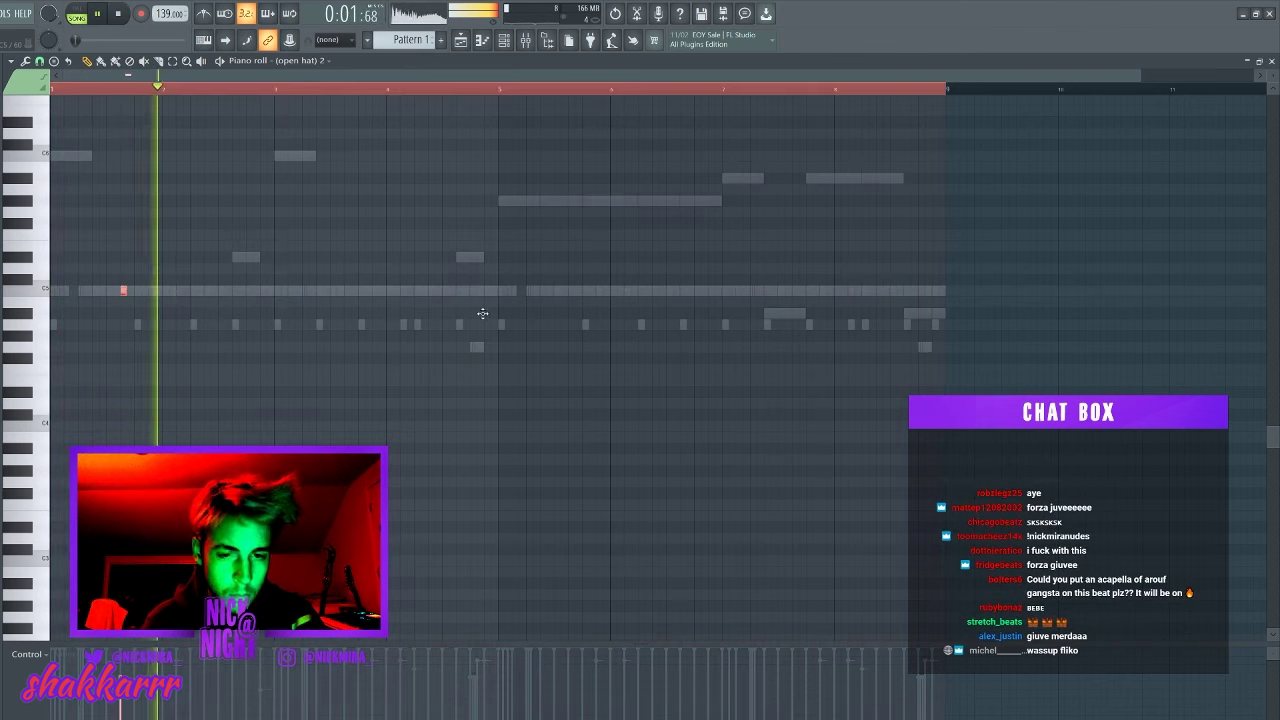
{"action": "left_click", "coordinate": [570, 290]}
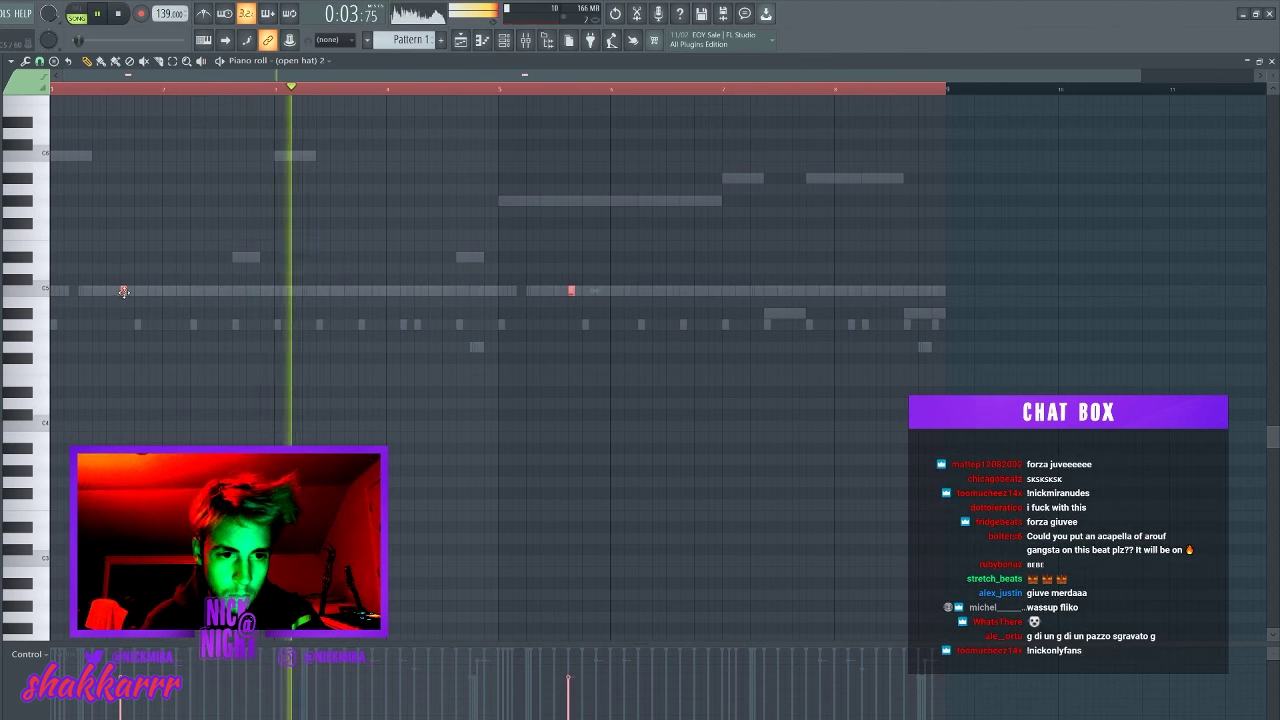
{"action": "left_click_drag", "start_coordinate": [123, 291], "coordinate": [320, 296]}
{"action": "key", "text": "ctrl+d"}
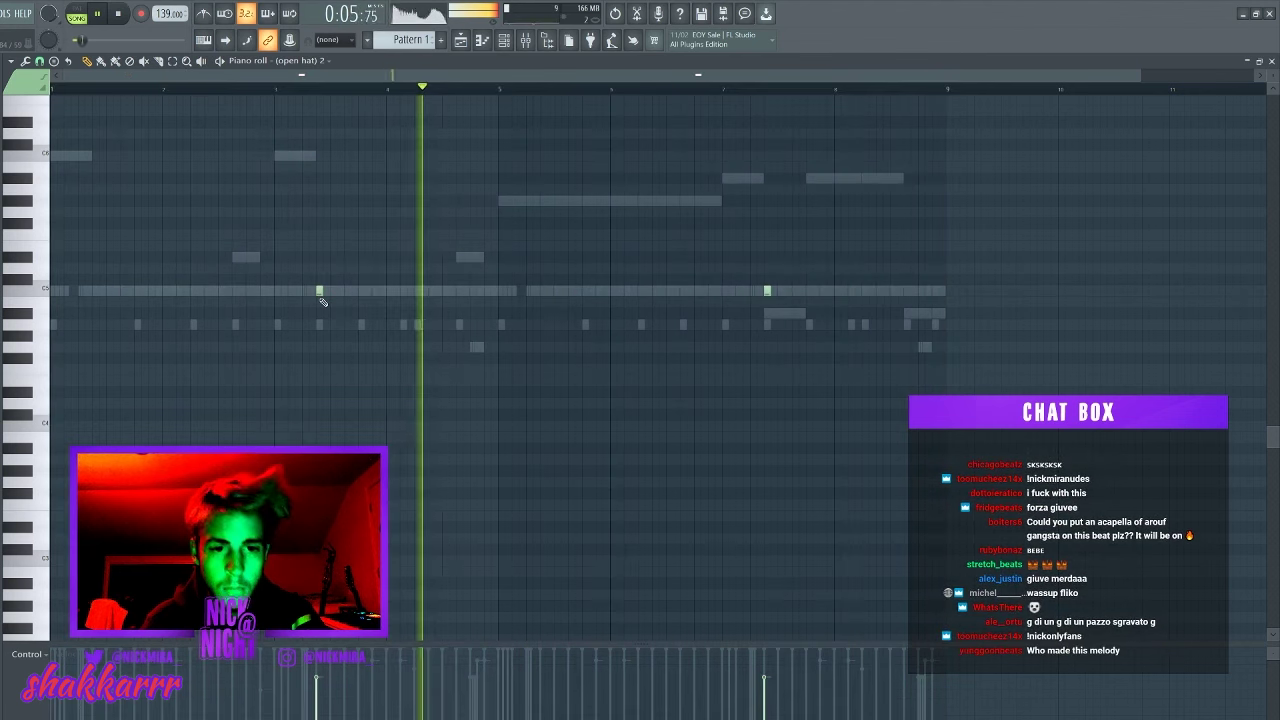
{"action": "key", "text": "Escape"}
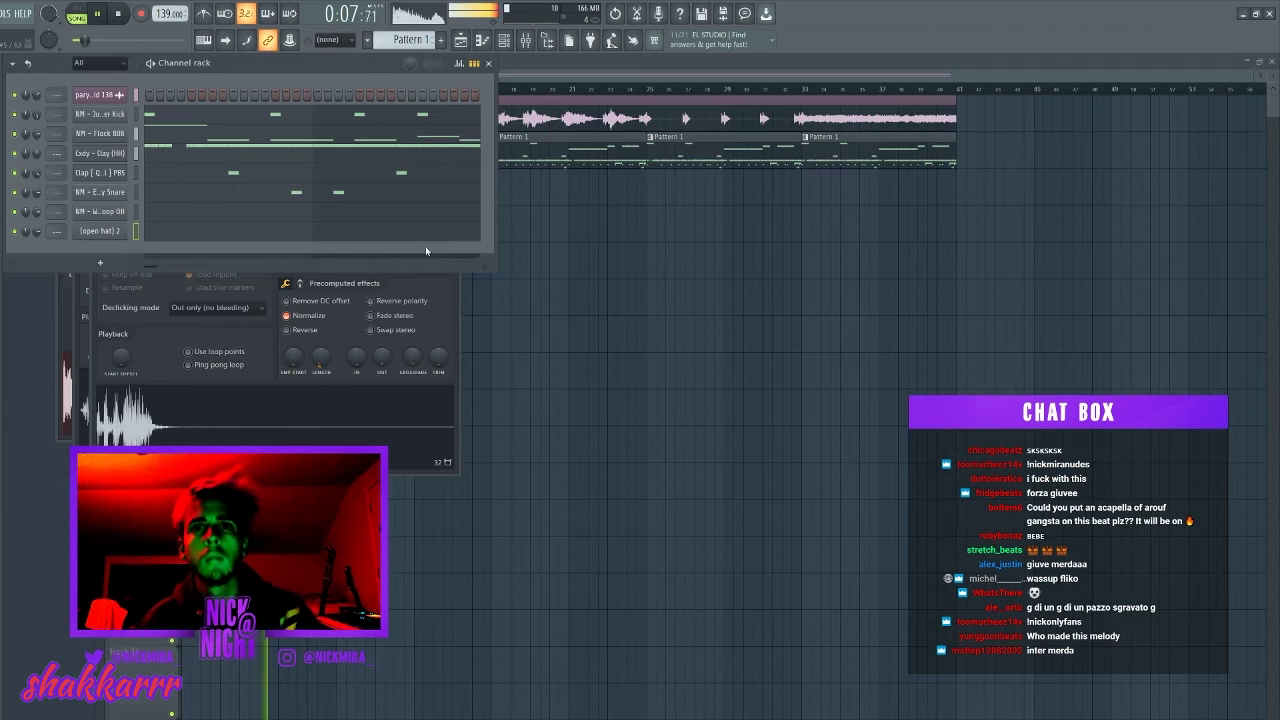
- Duplicate the paryo - covid 138 clip onto Track 3 and mute Track 1
{"action": "double_click", "coordinate": [566, 118]}
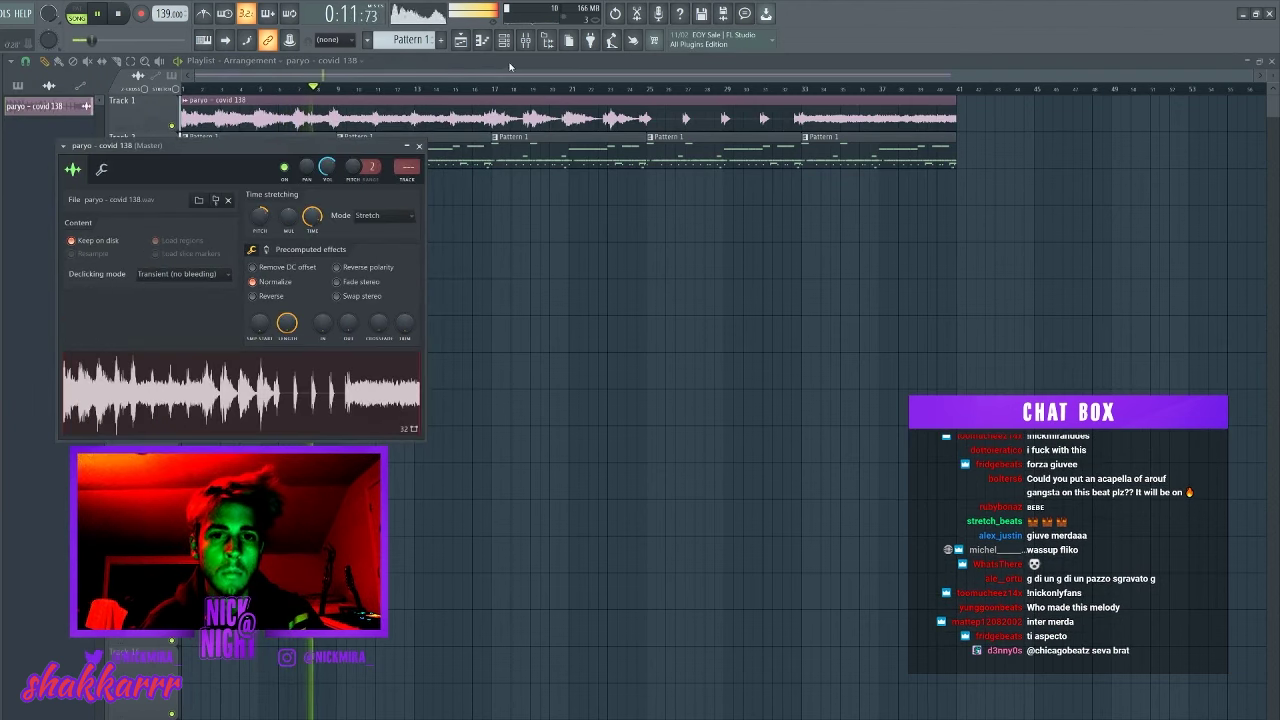
{"action": "left_click", "coordinate": [419, 146]}
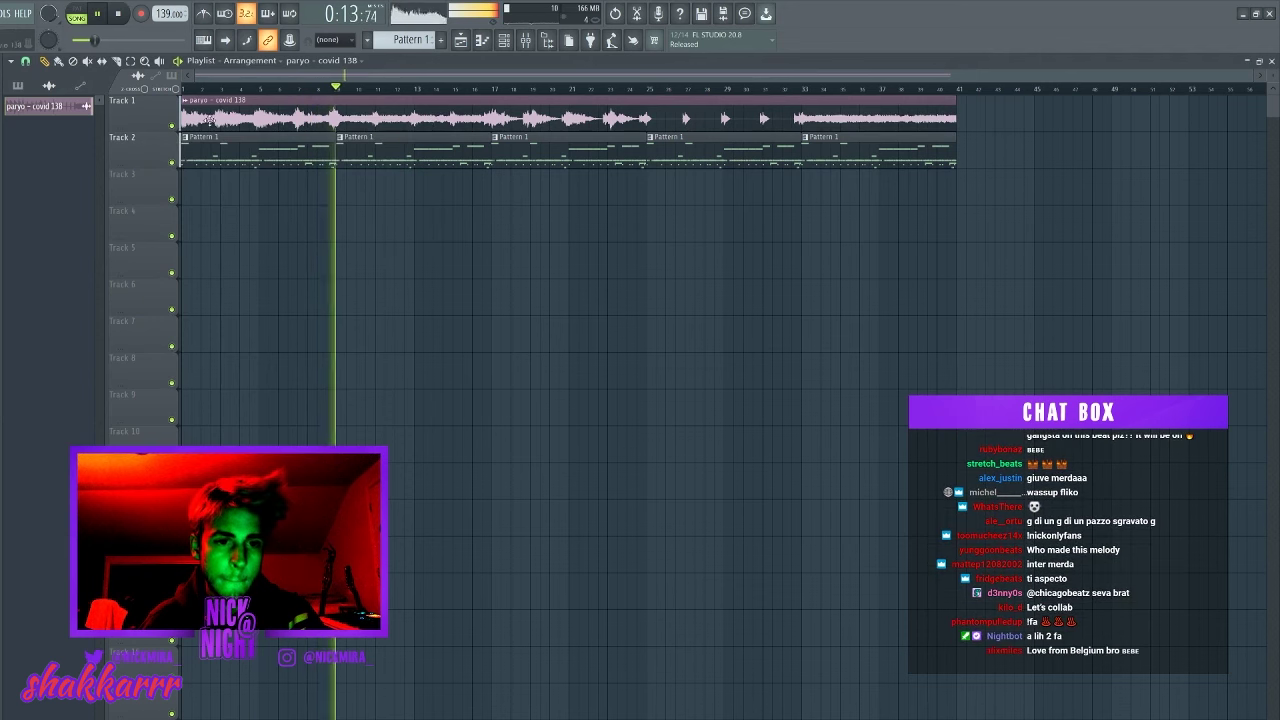
{"action": "left_click_drag", "start_coordinate": [195, 185], "coordinate": [134, 178]}
{"action": "left_click", "coordinate": [172, 126]}
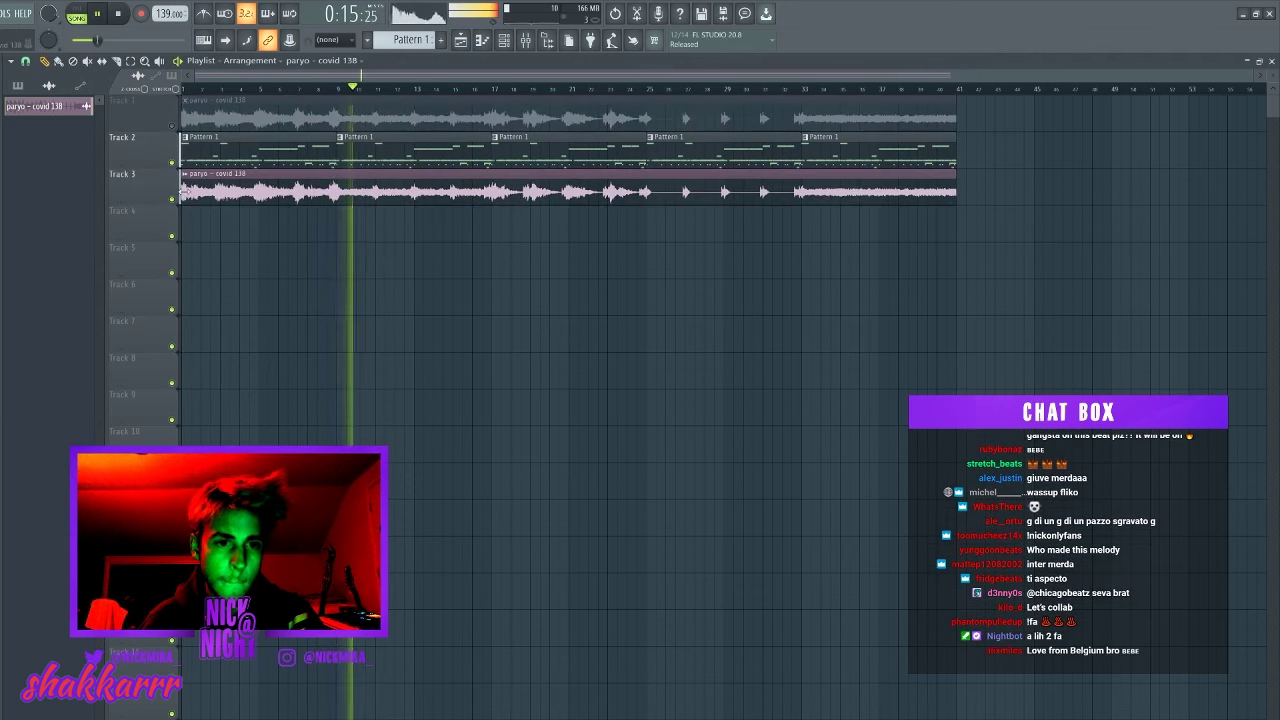
- Make the Track 3 loop copy unique and raise its pitch with the pitch range set to 12
{"action": "left_click", "coordinate": [186, 177]}
{"action": "left_click", "coordinate": [215, 266]}
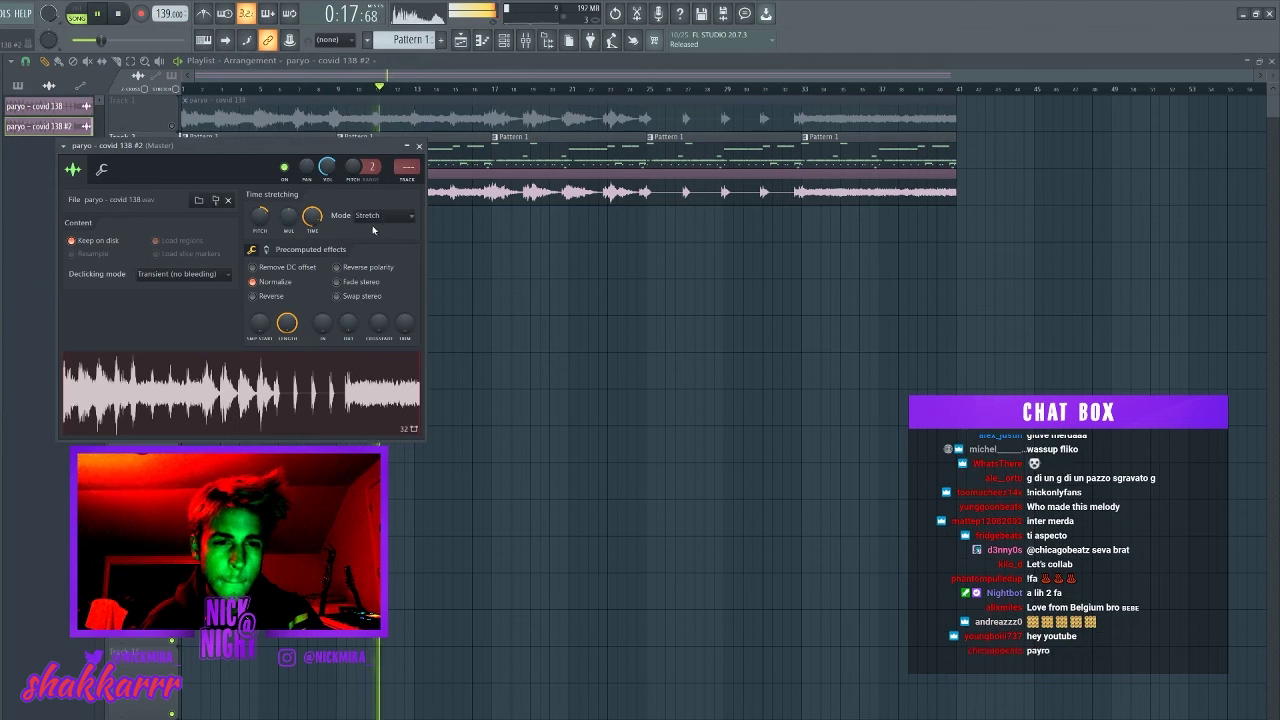
{"action": "left_click_drag", "start_coordinate": [372, 168], "coordinate": [353, 95]}
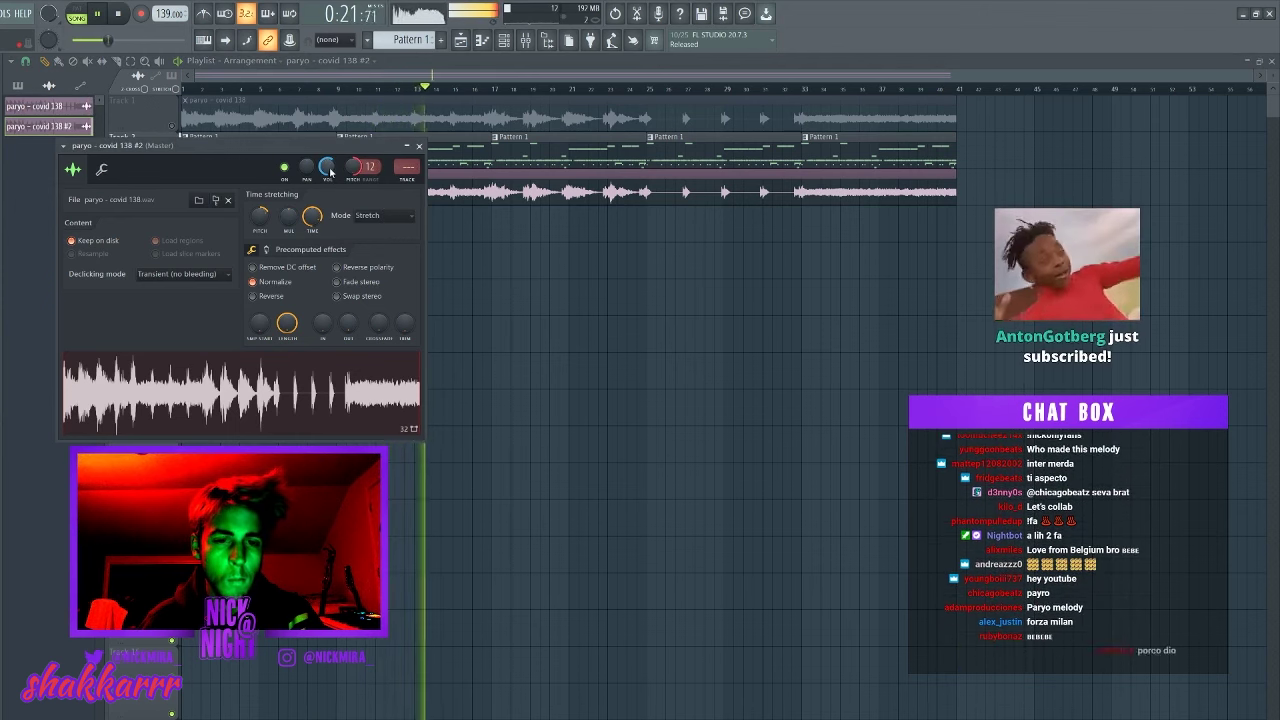
- Route the original loop and its copy to mixer tracks 1 and 2, and the kick, clap, snare and both open hats to tracks 3 to 7
{"action": "left_click_drag", "start_coordinate": [408, 167], "coordinate": [408, 160]}
{"action": "double_click", "coordinate": [437, 126]}
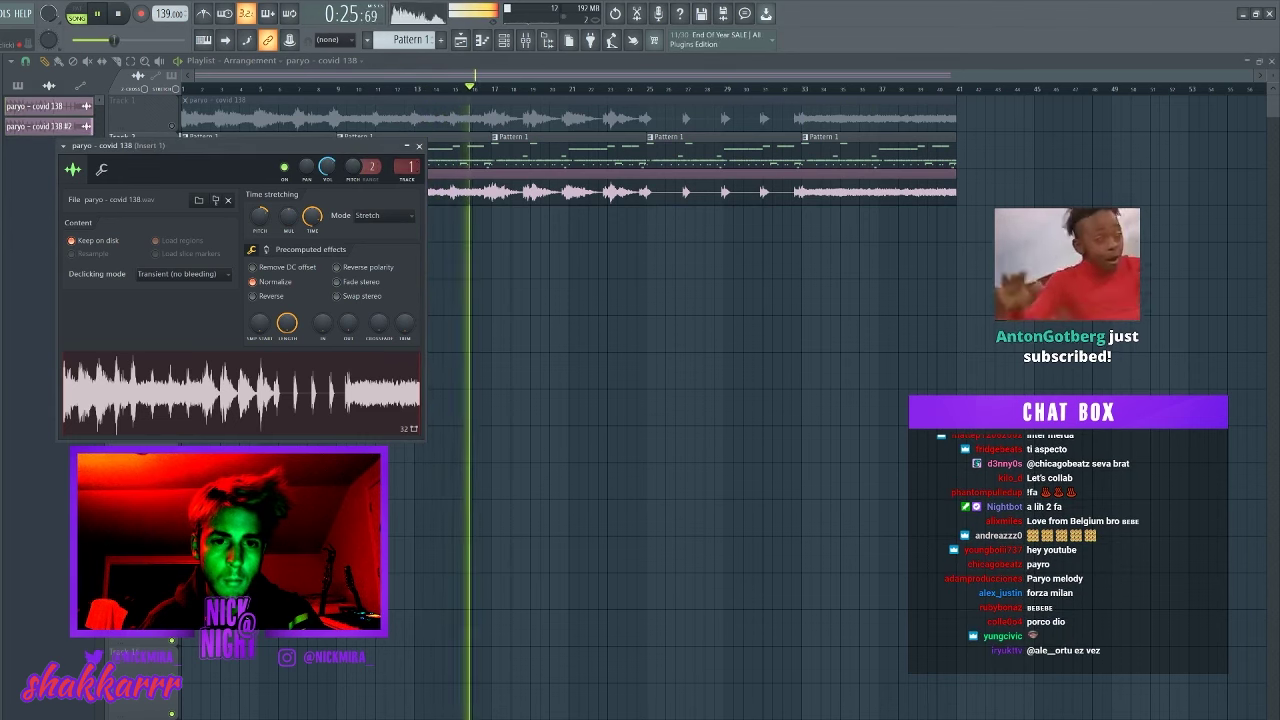
{"action": "key", "text": "F6"}
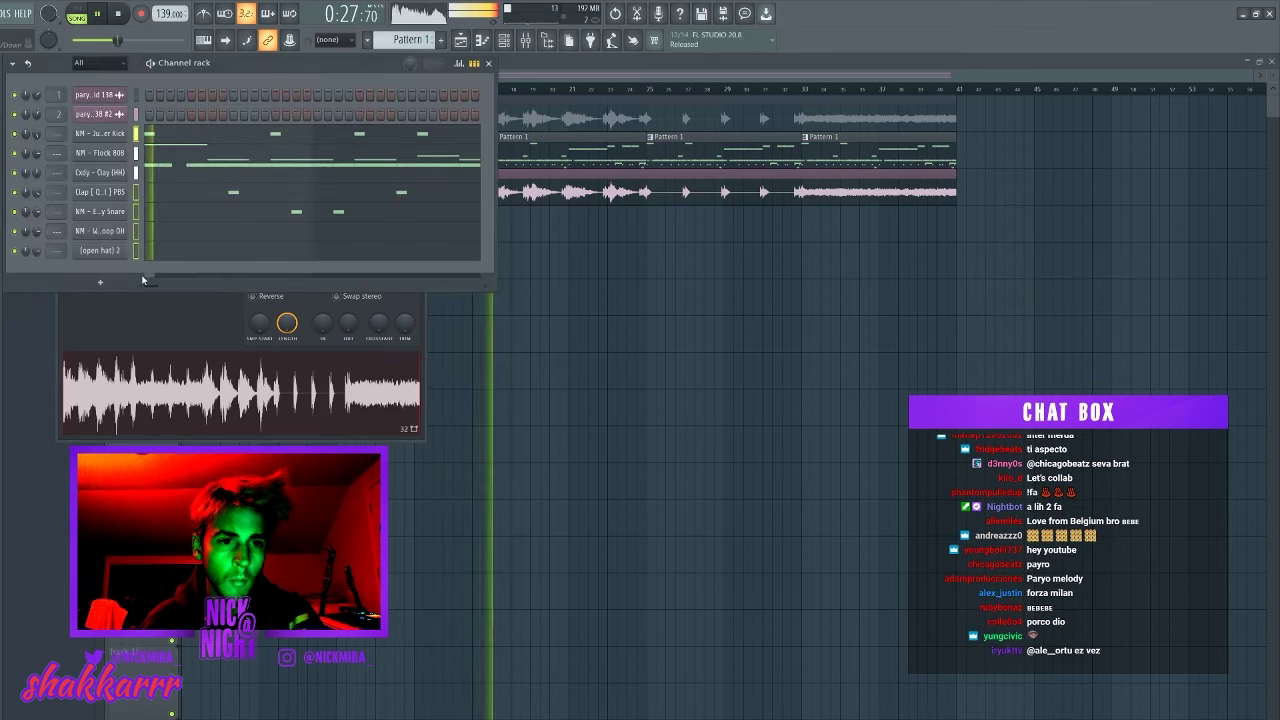
{"action": "key", "text": "ctrl+l"}
{"action": "key", "text": "F9"}
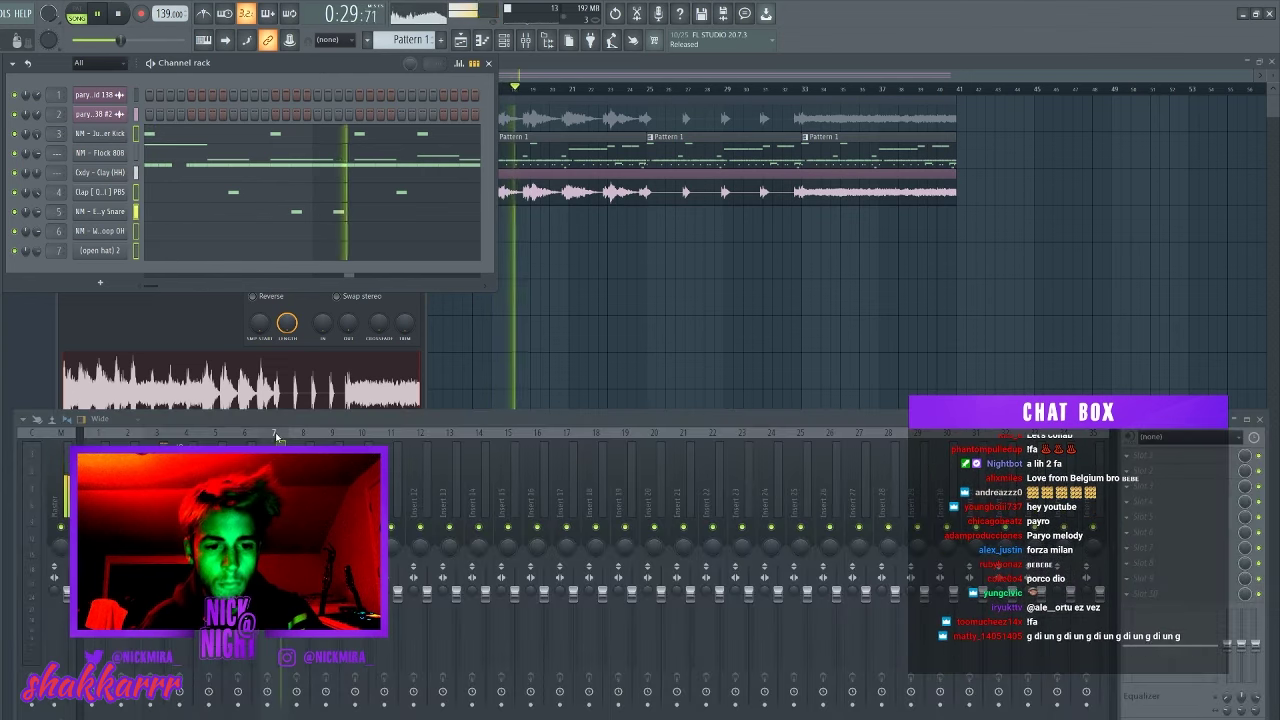
{"action": "key", "text": "F6"}
{"action": "key", "text": "F9"}
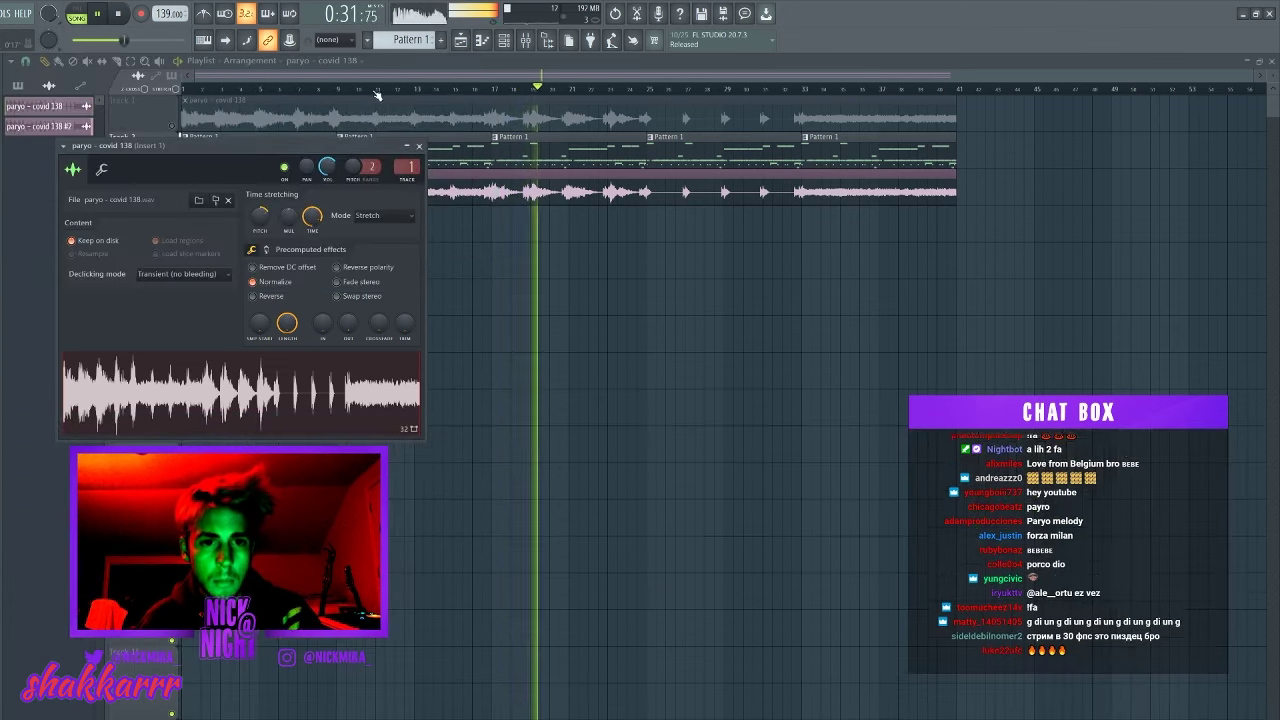
- Split Pattern 1 into a separate pattern for each channel
{"action": "key", "text": "Escape"}
{"action": "left_click", "coordinate": [367, 40]}
{"action": "left_click", "coordinate": [440, 235]}
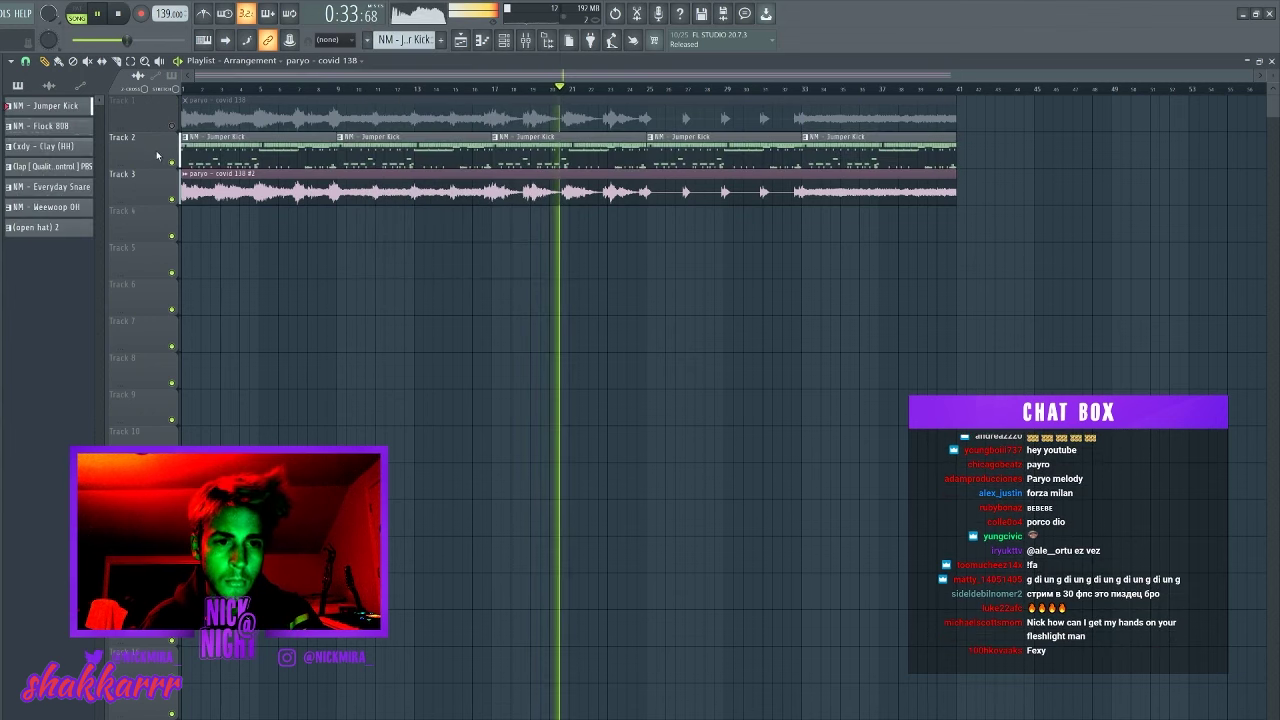
- Delete all the pattern clips on Track 2 and unmute every playlist track
{"action": "double_click", "coordinate": [151, 142]}
{"action": "key", "text": "Delete"}
{"action": "right_click", "coordinate": [173, 126]}
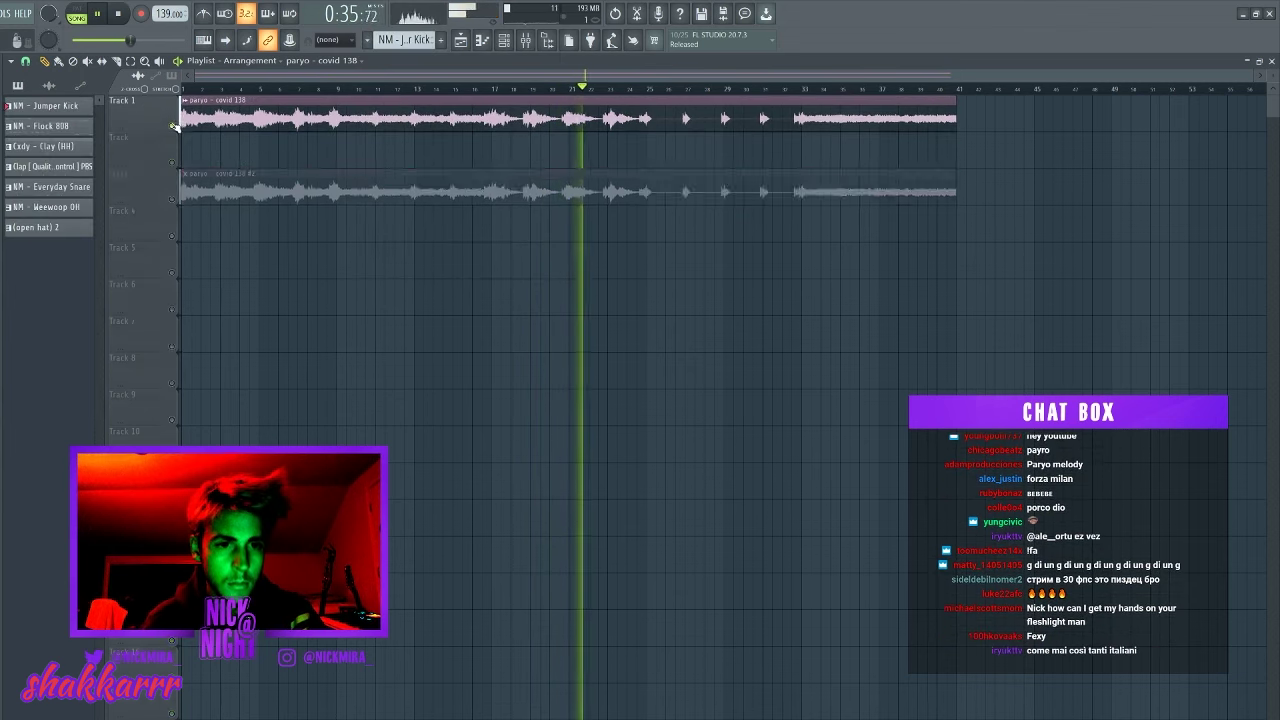
{"action": "right_click", "coordinate": [173, 126]}
- Place the seven split drum patterns on Tracks 4 to 10 from bar 1 and repeat them up to bar 41
{"action": "left_click", "coordinate": [40, 107]}
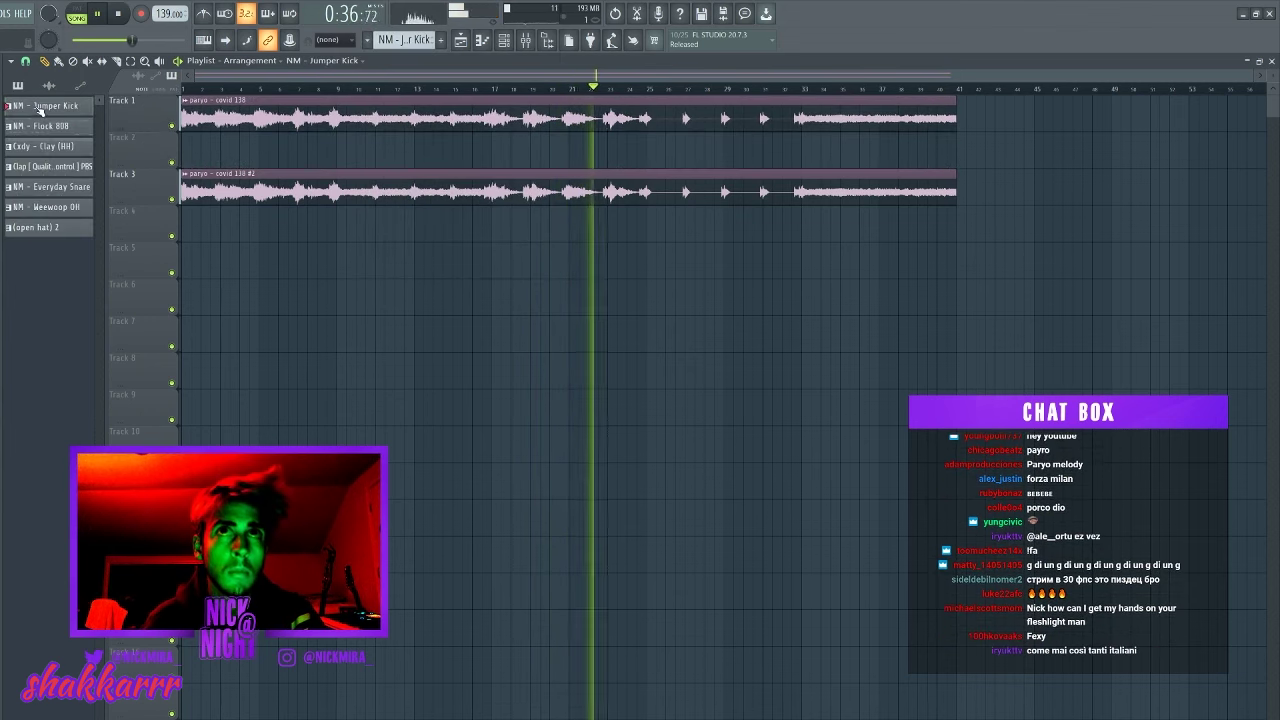
{"action": "left_click", "coordinate": [56, 232], "text": "shift"}
{"action": "left_click_drag", "start_coordinate": [56, 232], "coordinate": [190, 224]}
{"action": "key", "text": "ctrl+b"}
{"action": "key", "text": "ctrl+b"}
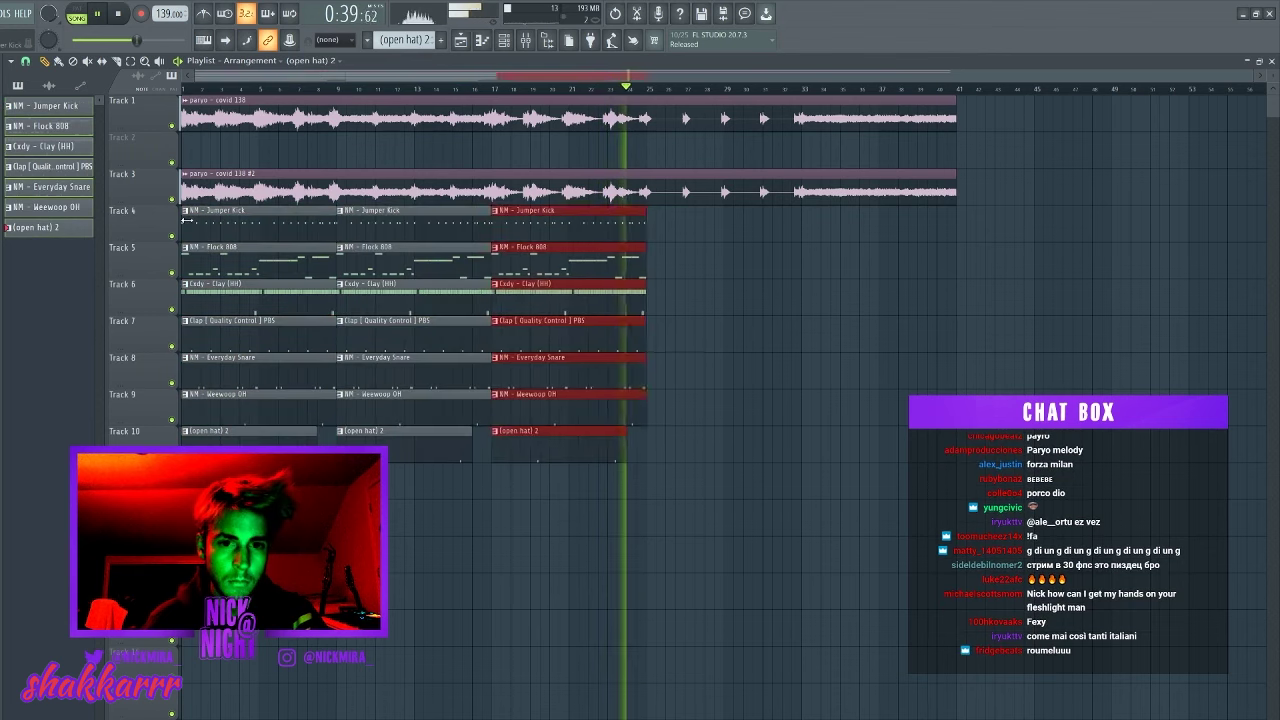
{"action": "key", "text": "ctrl+b"}
{"action": "key", "text": "ctrl+d"}
{"action": "left_click_drag", "start_coordinate": [720, 233], "coordinate": [694, 518]}
{"action": "key", "text": "ctrl+b"}
{"action": "key", "text": "ctrl+d"}
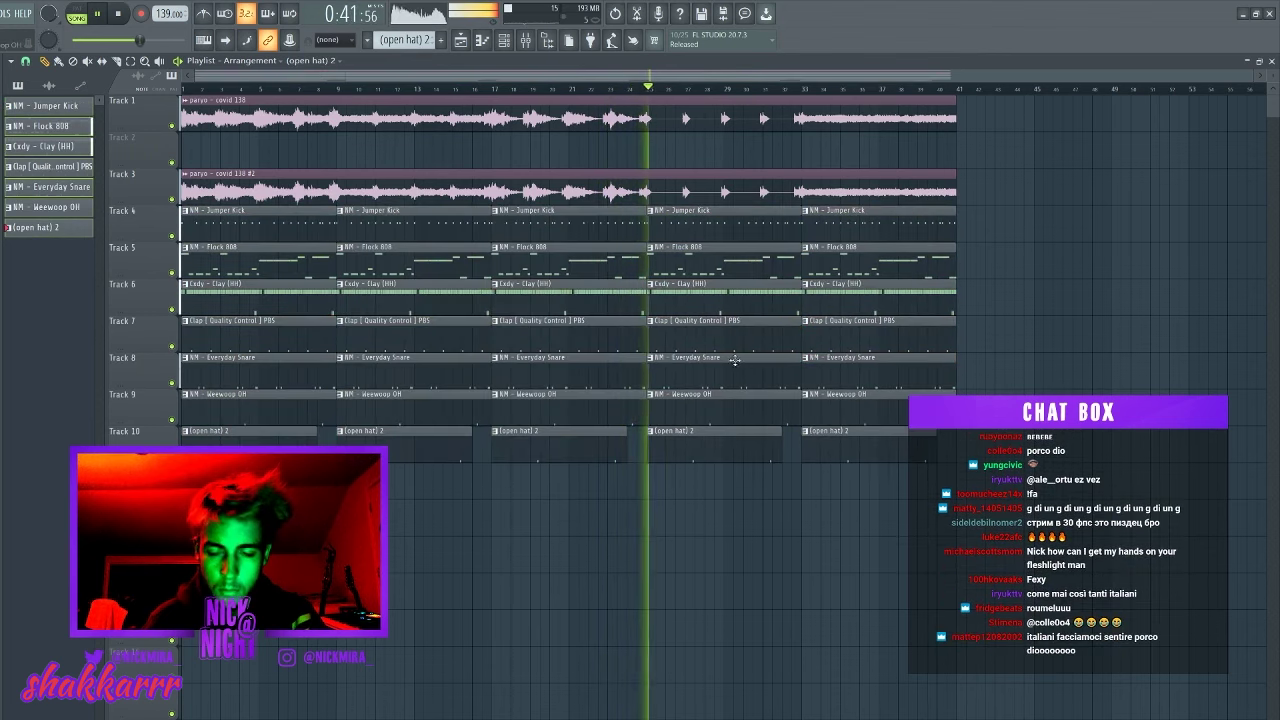
- Cut the raised loop copy on Track 3 at bar 25 and remove the section leading up to bar 33
{"action": "right_click", "coordinate": [810, 185]}
{"action": "key", "text": "ctrl+z"}
{"action": "right_click", "coordinate": [795, 188]}
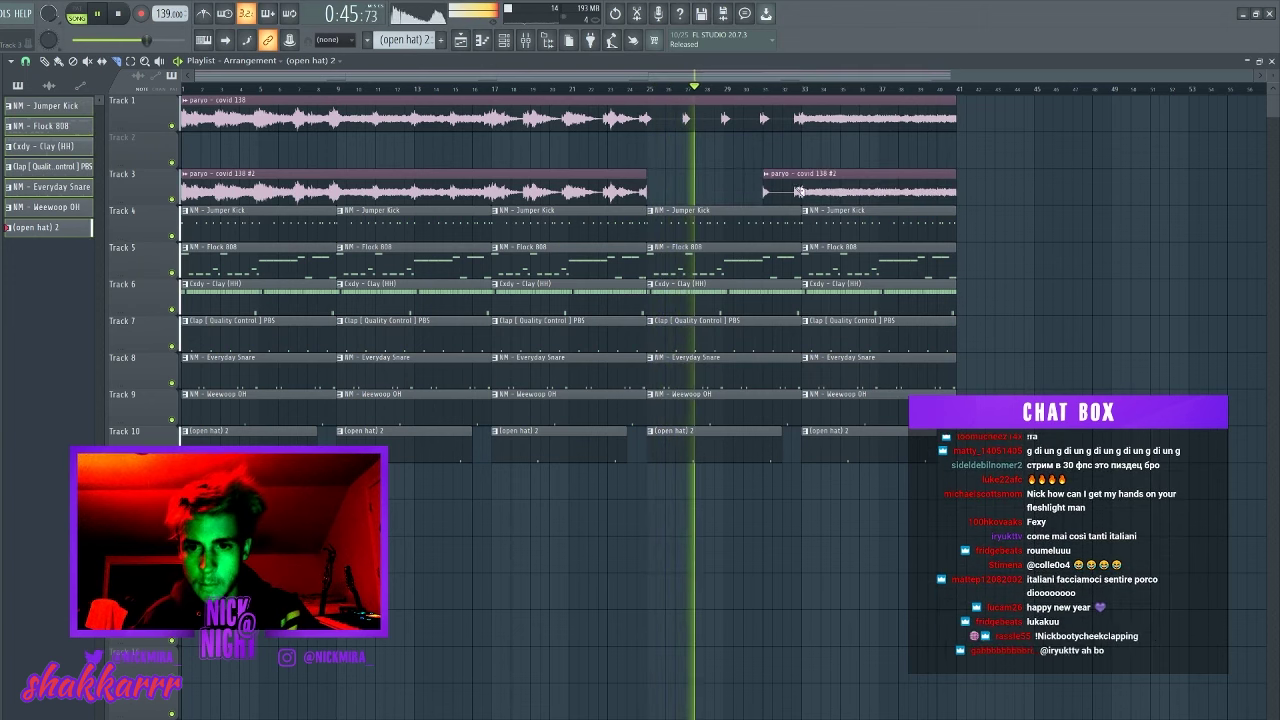
- Move the loop copy's last eight bars to bar 25 on Track 2, and split the Track 1 loop at bar 33
{"action": "left_click_drag", "start_coordinate": [888, 182], "coordinate": [739, 145]}
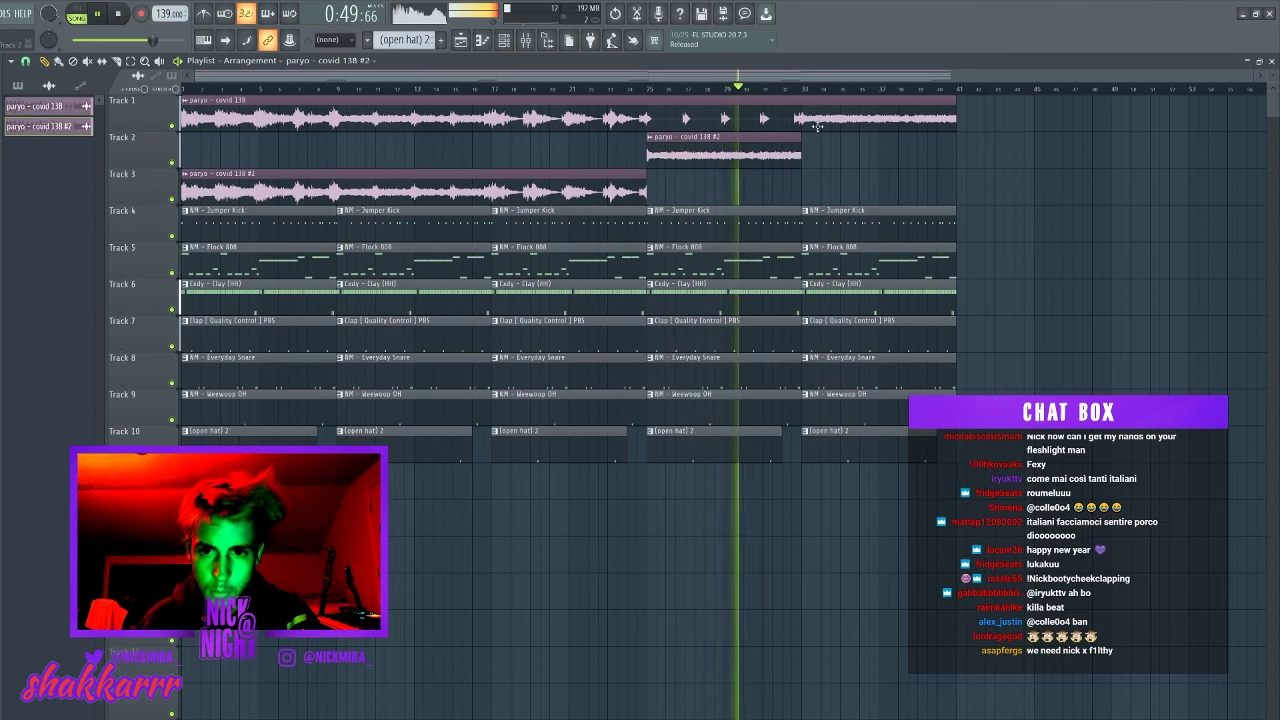
{"action": "left_click", "coordinate": [815, 121]}
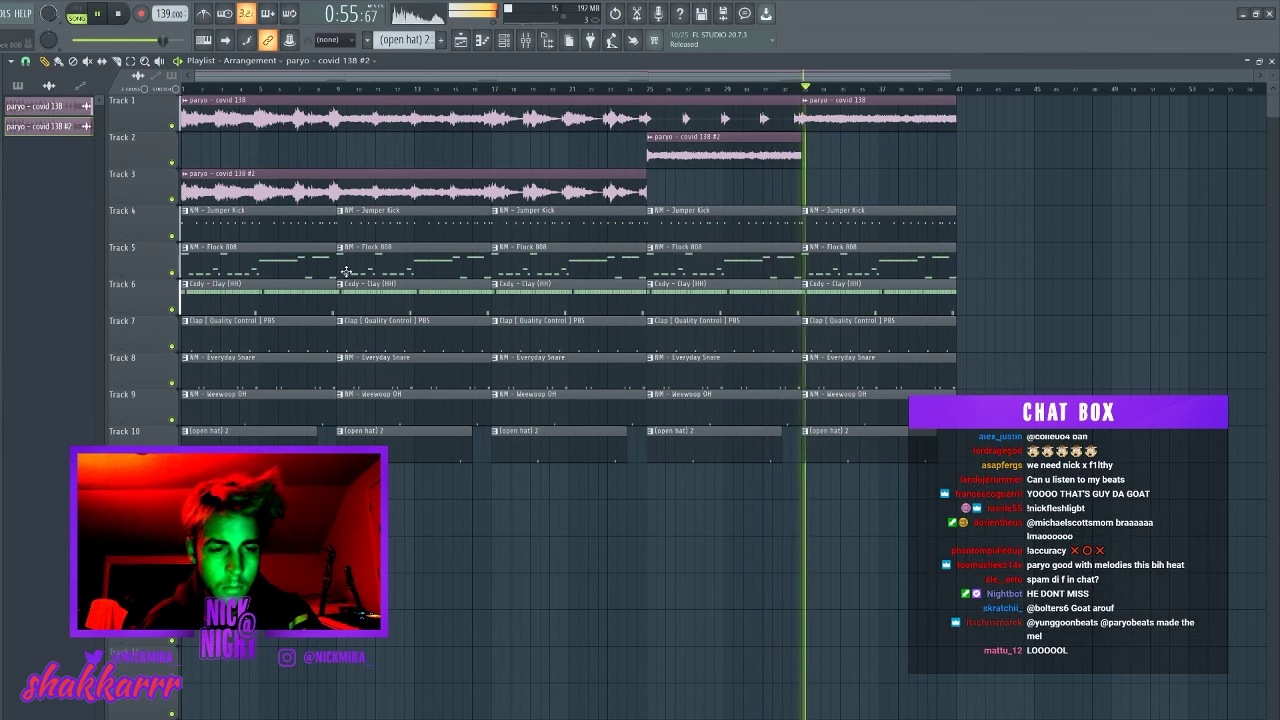
- Clear the drum patterns from the first eight bars and trim the Track 3 loop copy to start at bar 9
{"action": "right_click", "coordinate": [273, 269]}
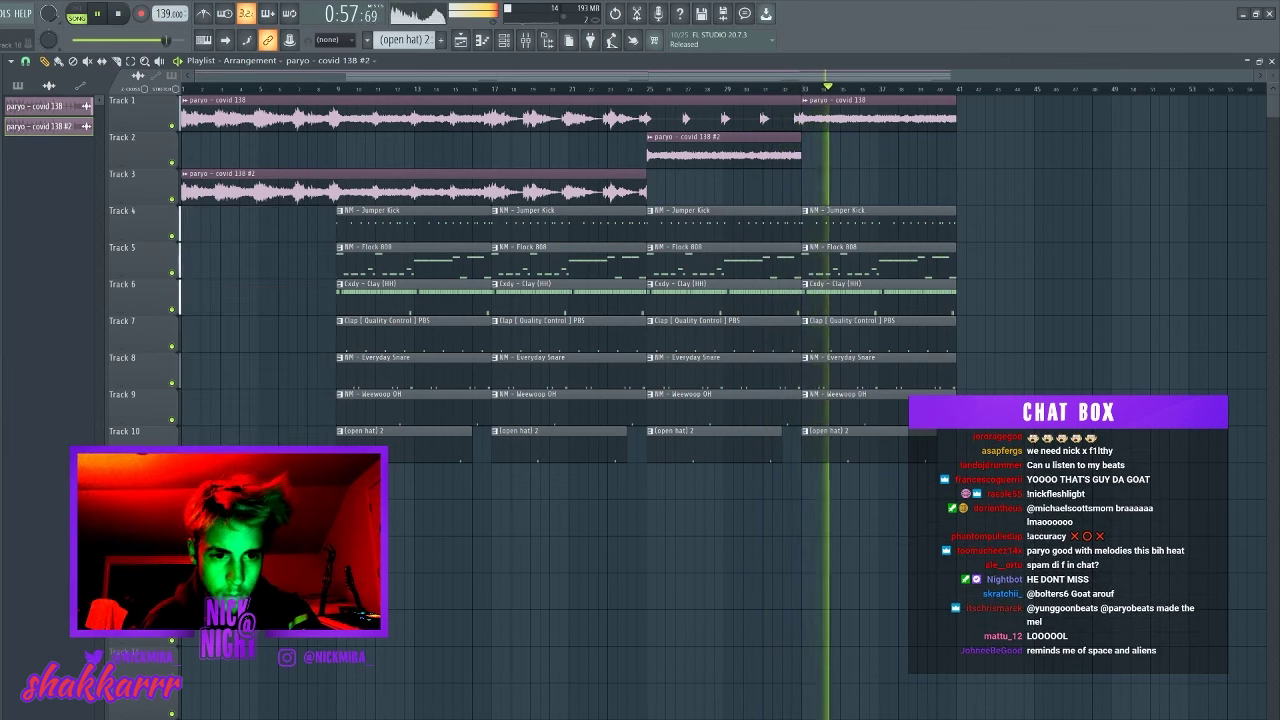
{"action": "right_click", "coordinate": [316, 192]}
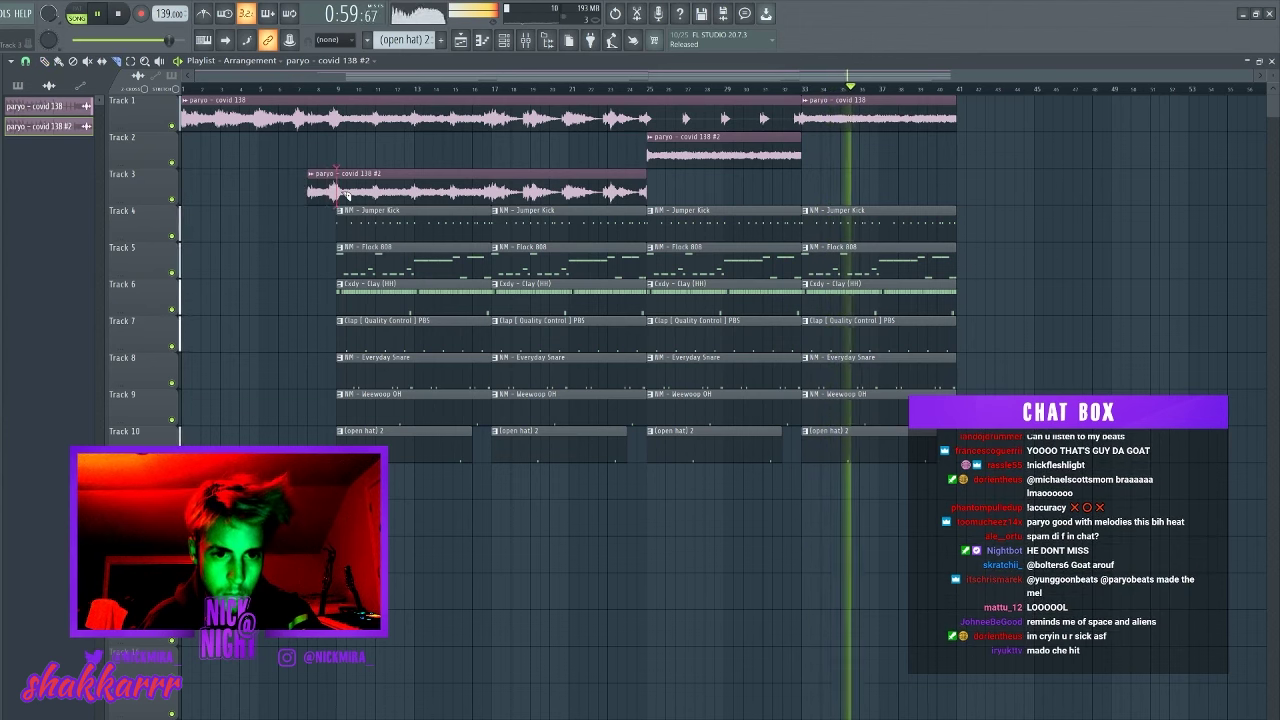
{"action": "right_click", "coordinate": [338, 191]}
- Listen to the arrangement from the start and bar 9, and audition Track 1 soloed around bars 9 and 17 before restoring all tracks
{"action": "left_click", "coordinate": [183, 89]}
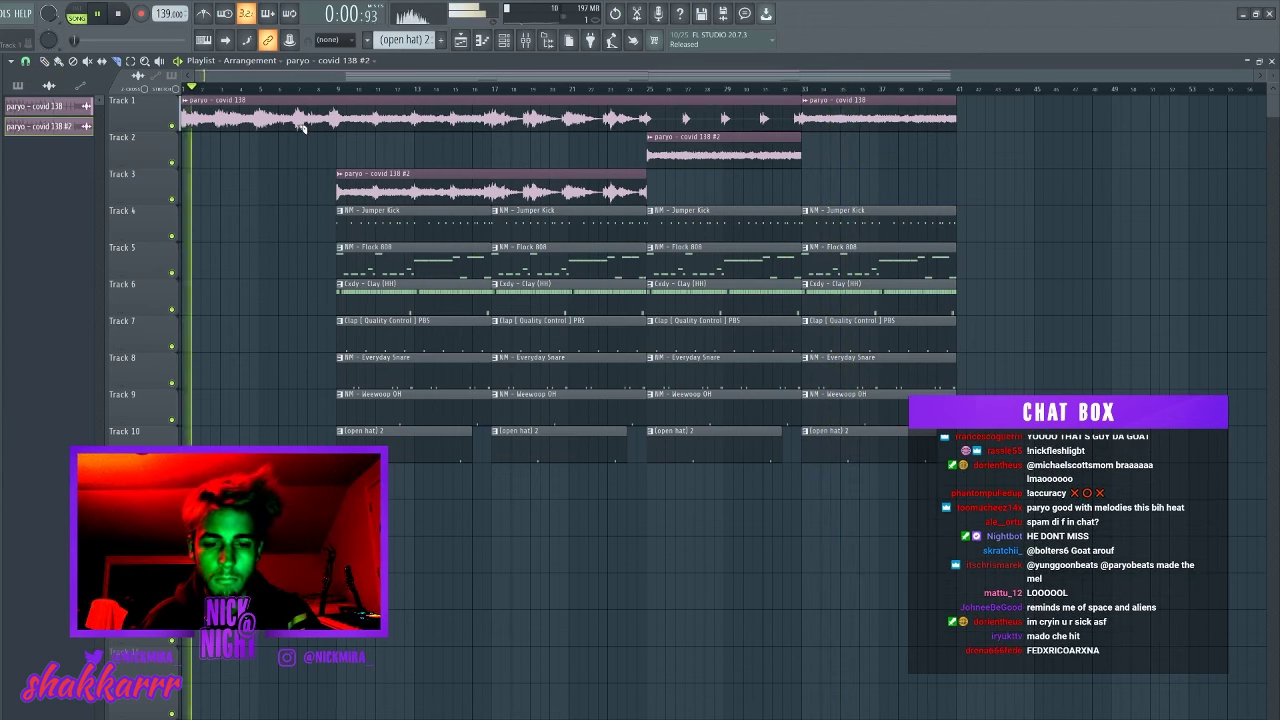
{"action": "left_click", "coordinate": [341, 89]}
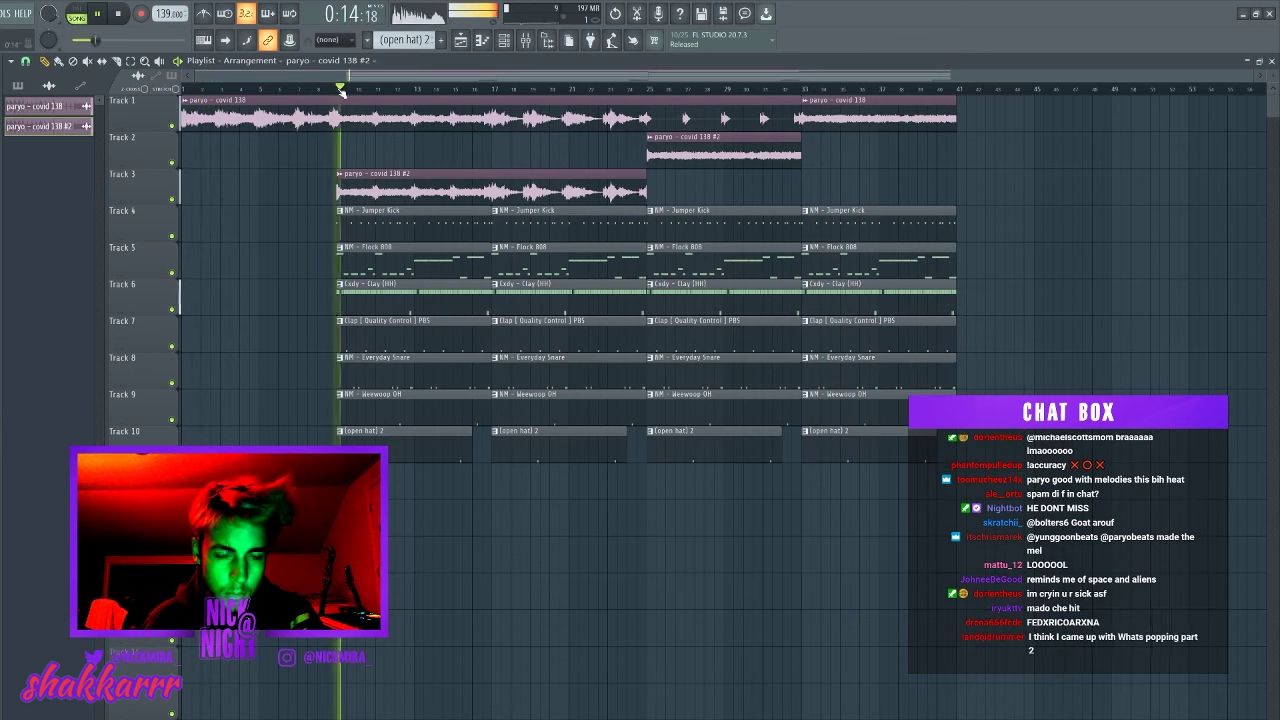
{"action": "right_click", "coordinate": [173, 126]}
{"action": "left_click", "coordinate": [499, 90]}
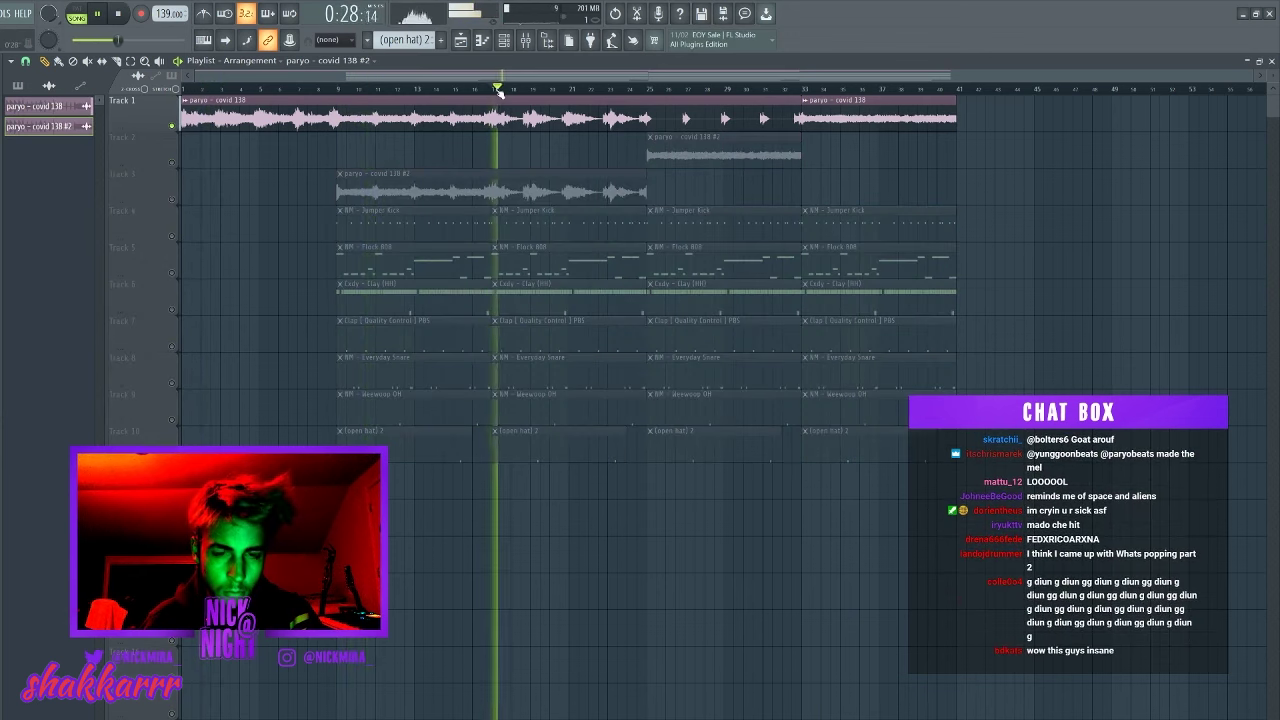
{"action": "left_click", "coordinate": [325, 89]}
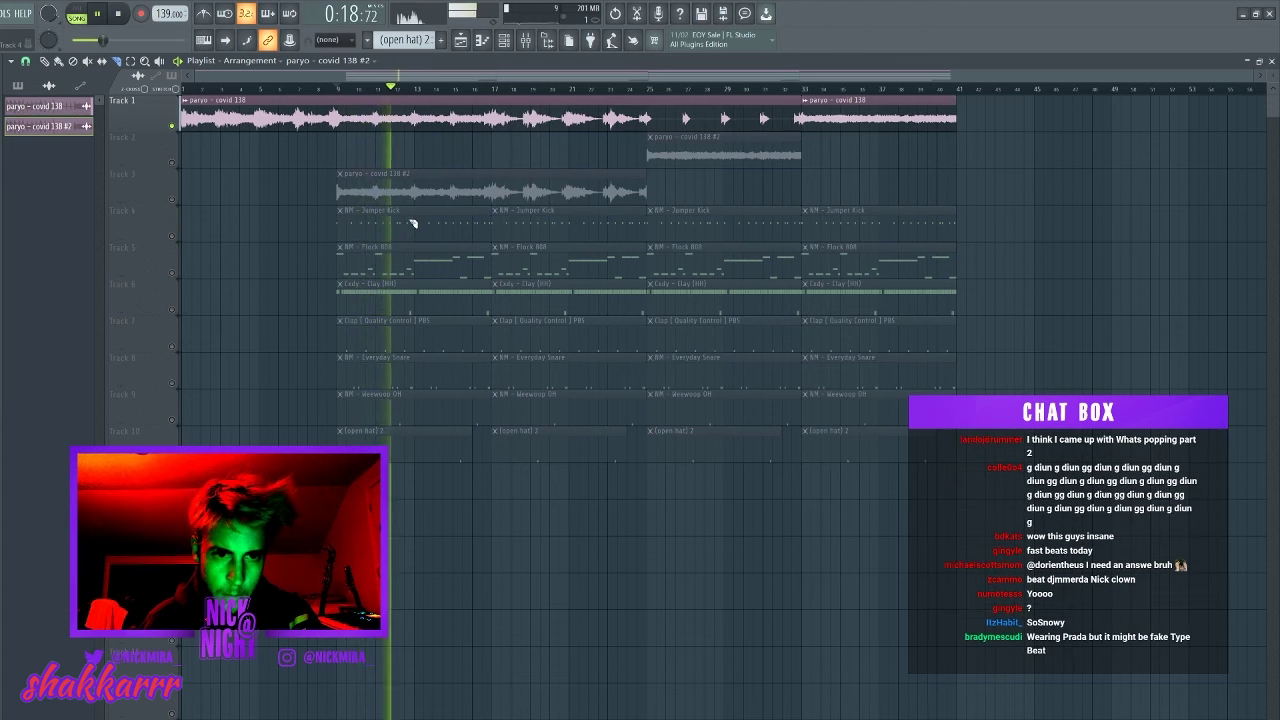
{"action": "left_click", "coordinate": [488, 88]}
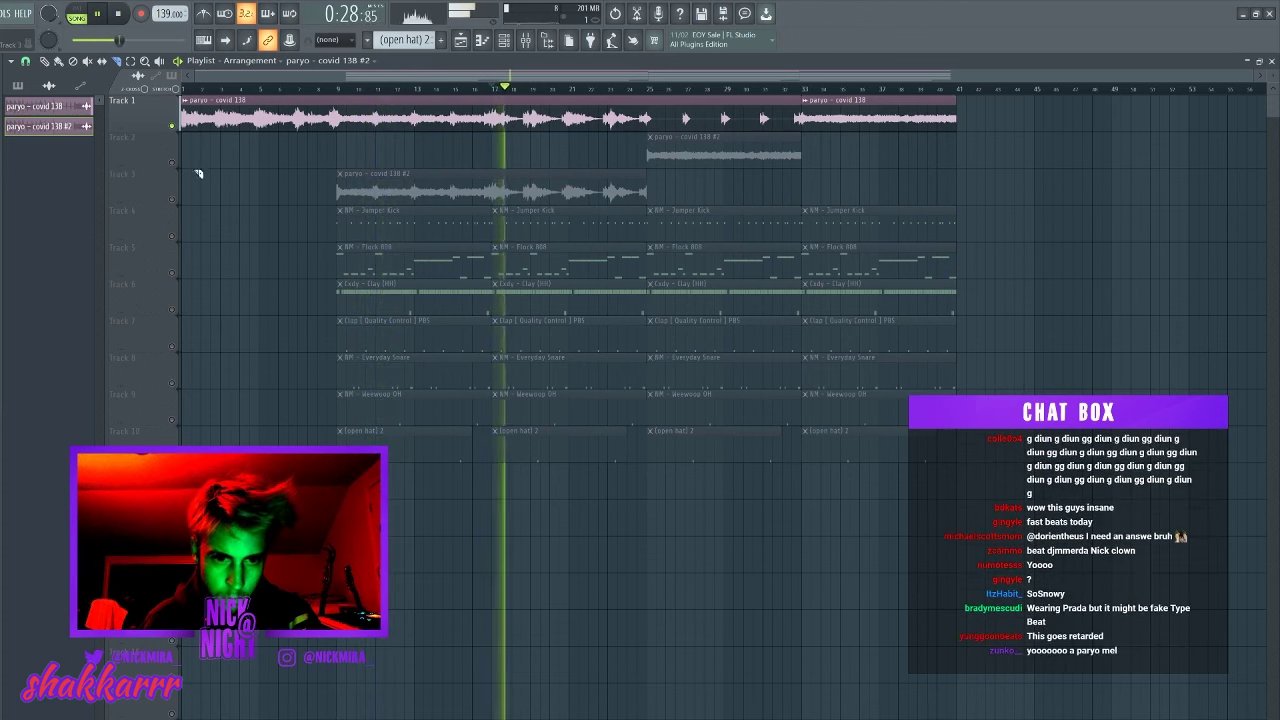
{"action": "right_click", "coordinate": [173, 126]}
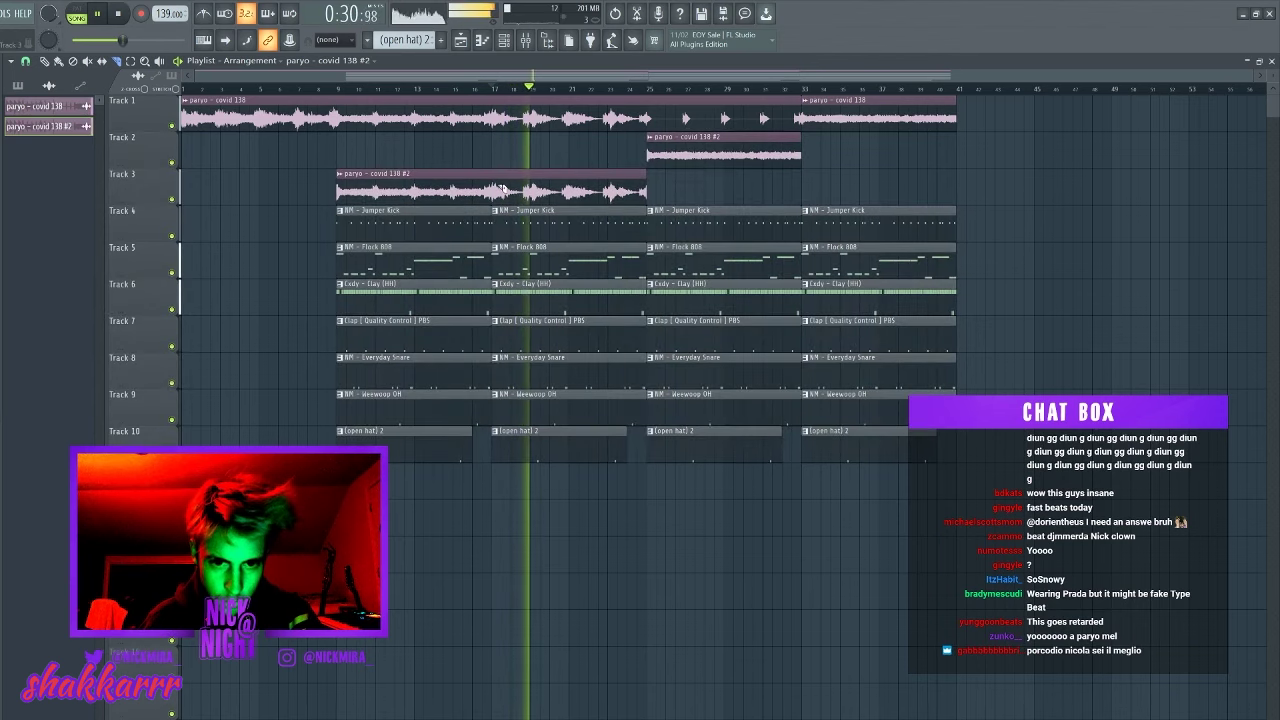
- Trim the Track 3 loop copy to end at bar 17 and keep listening through the arrangement
{"action": "left_click_drag", "start_coordinate": [646, 190], "coordinate": [494, 190]}
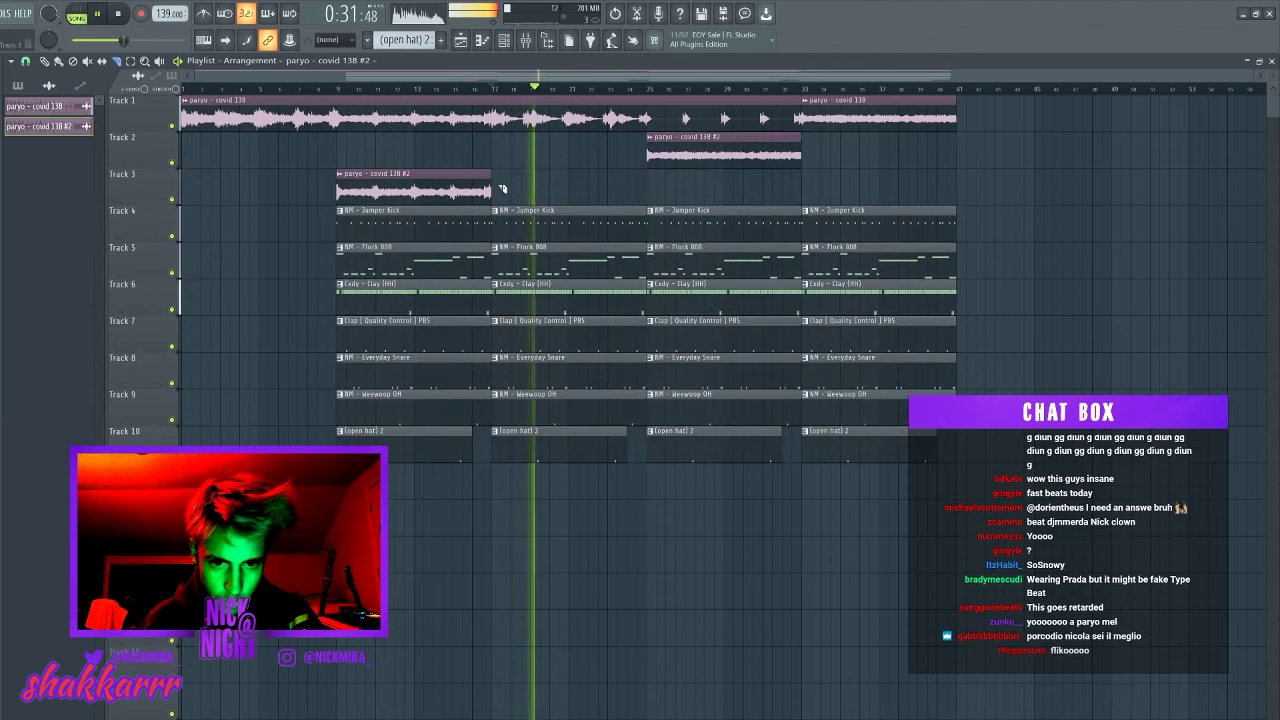
{"action": "left_click", "coordinate": [545, 41]}
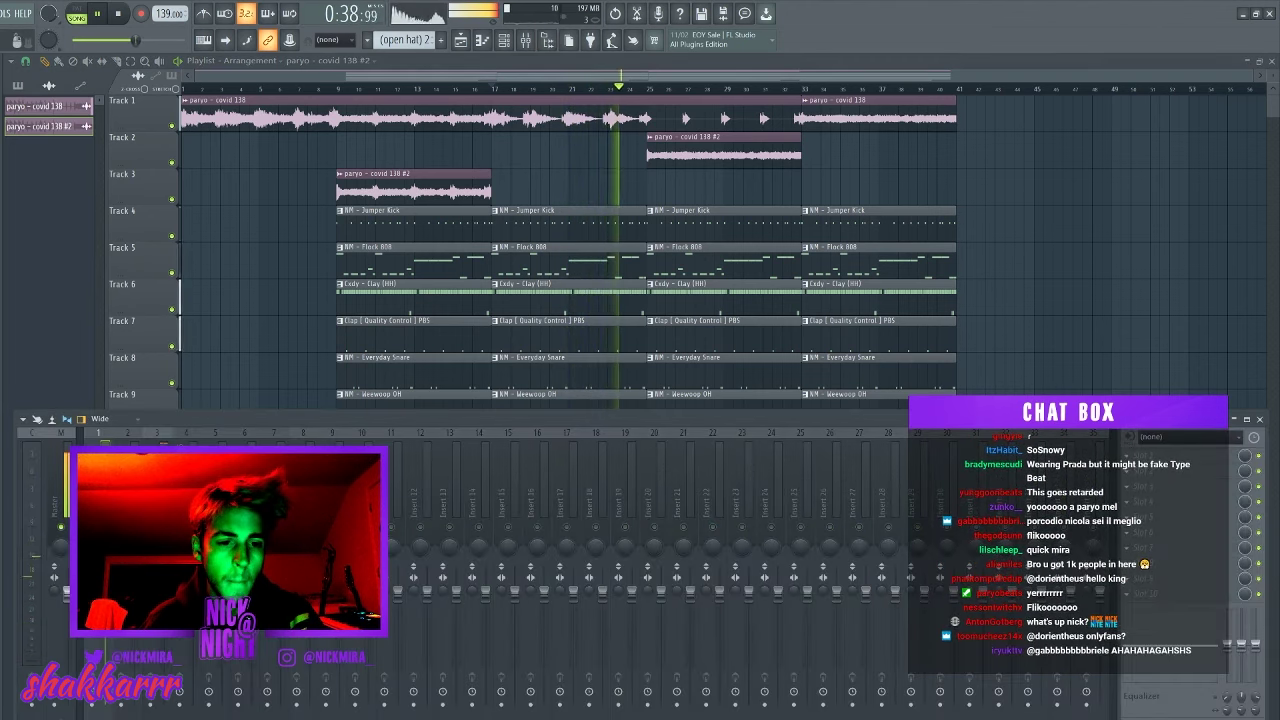
{"action": "left_click", "coordinate": [507, 42]}
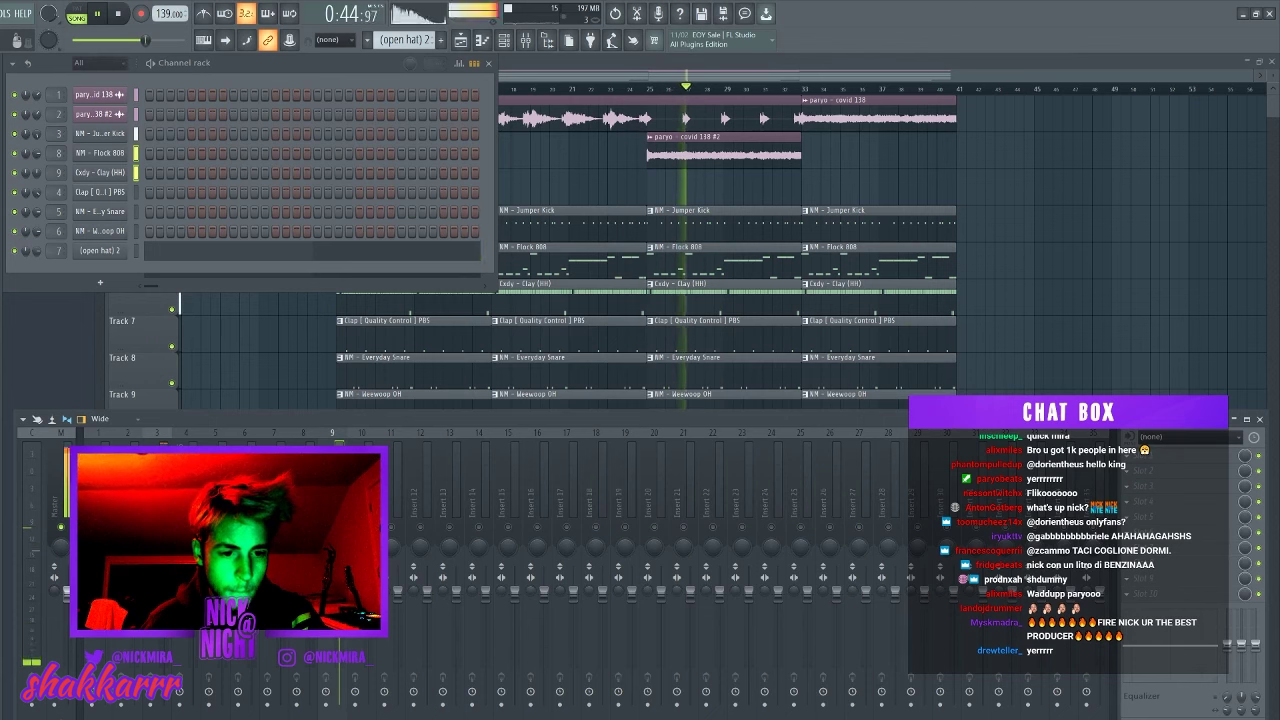
{"action": "key", "text": "space"}
{"action": "key", "text": "space"}
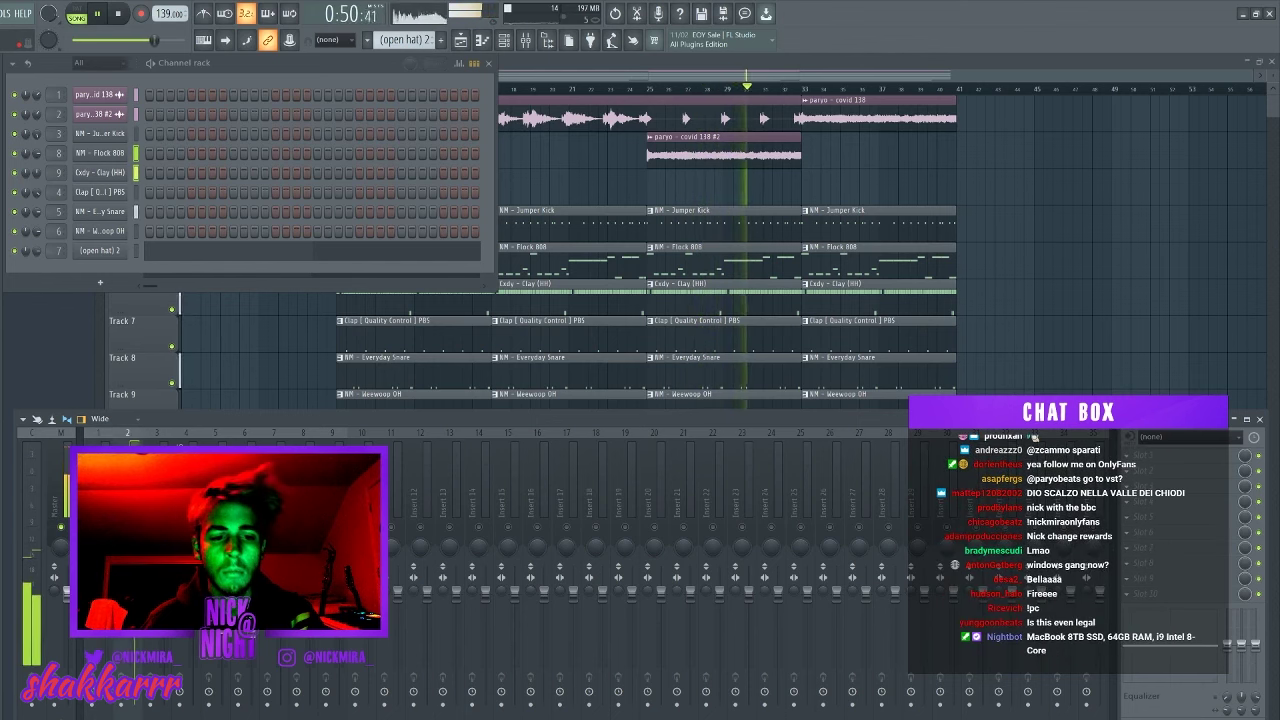
- Insert Fruity Limiter on the Master mixer track, check it during playback, and return to the playlist
{"action": "left_click", "coordinate": [1127, 501]}
{"action": "mouse_move", "coordinate": [1142, 516]}
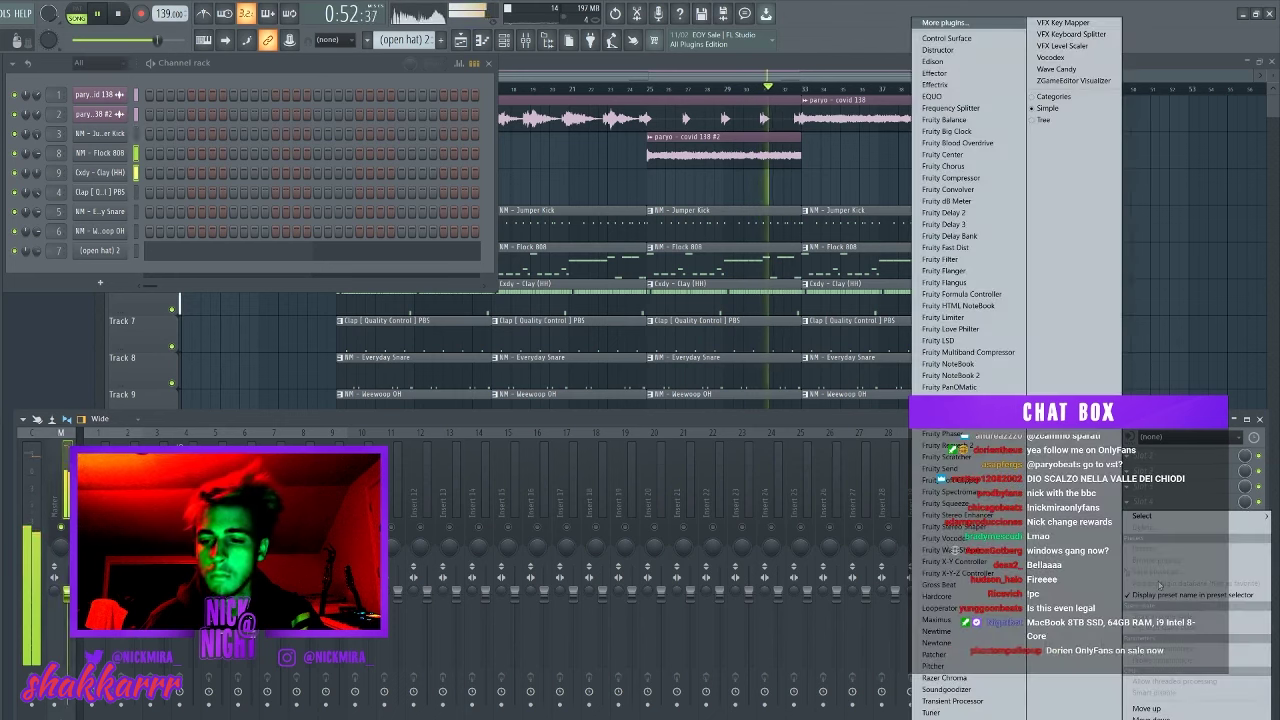
{"action": "left_click", "coordinate": [915, 351]}
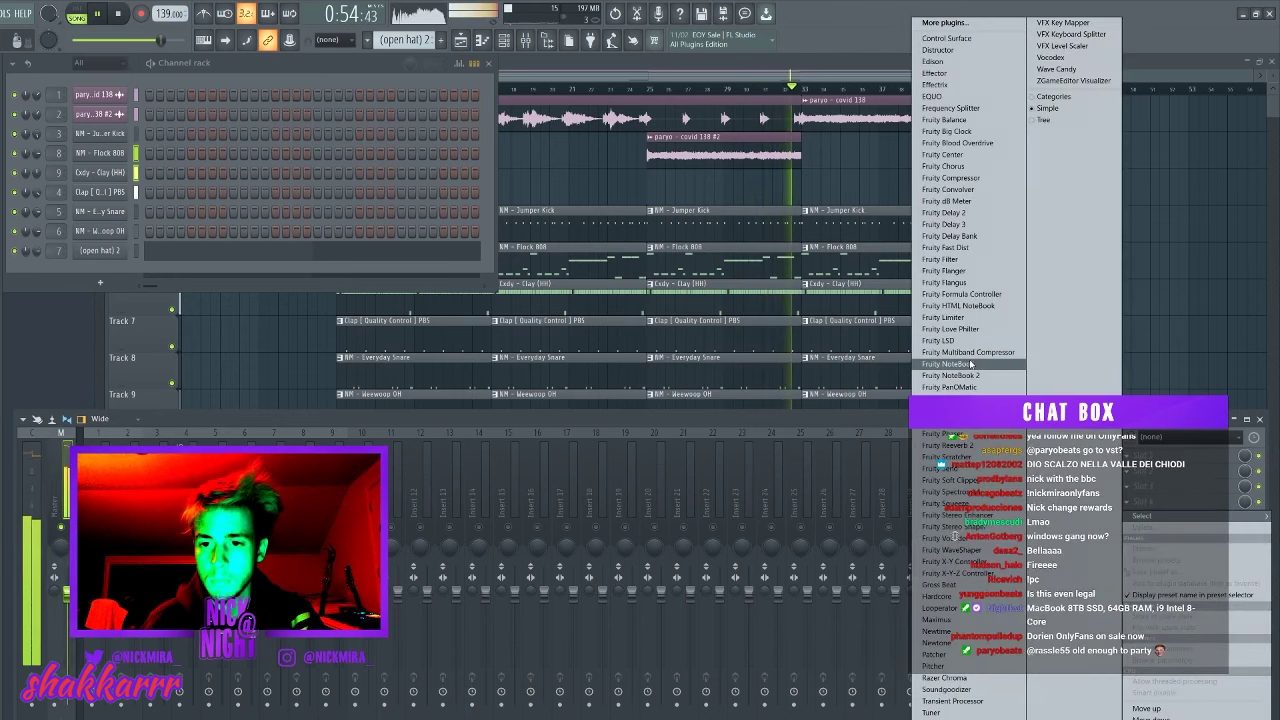
{"action": "left_click", "coordinate": [966, 319]}
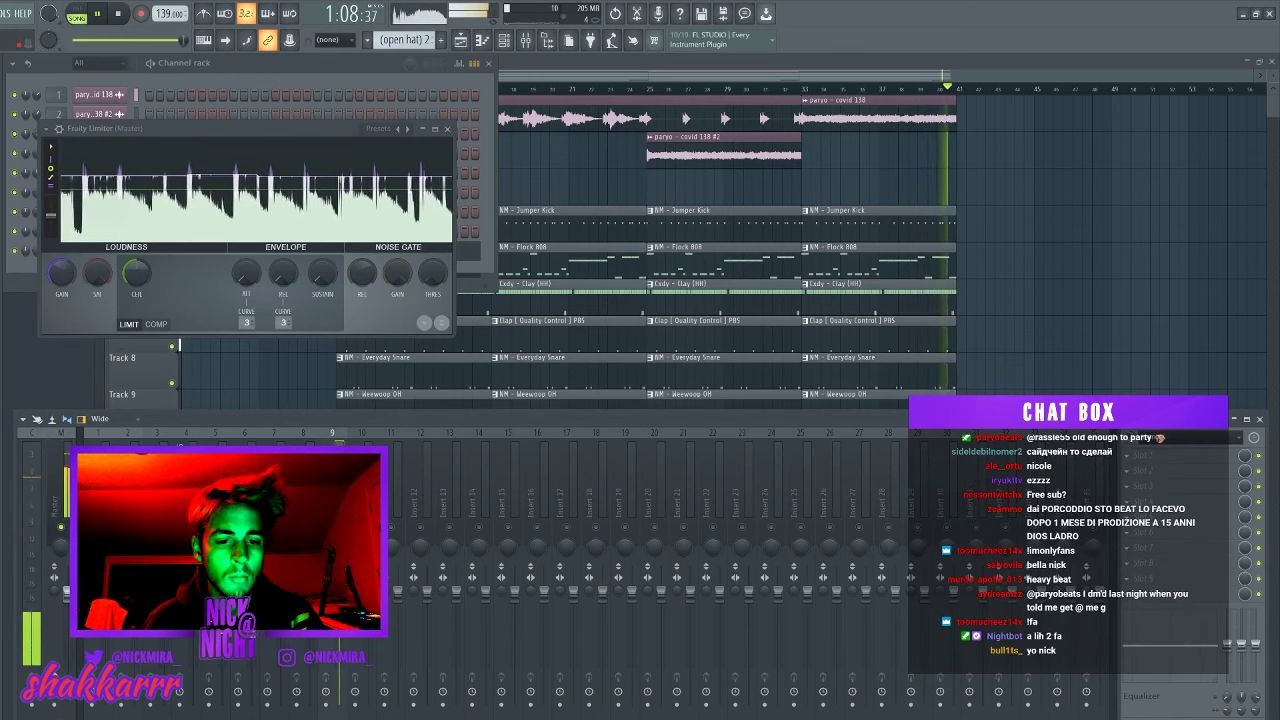
{"action": "key", "text": "space"}
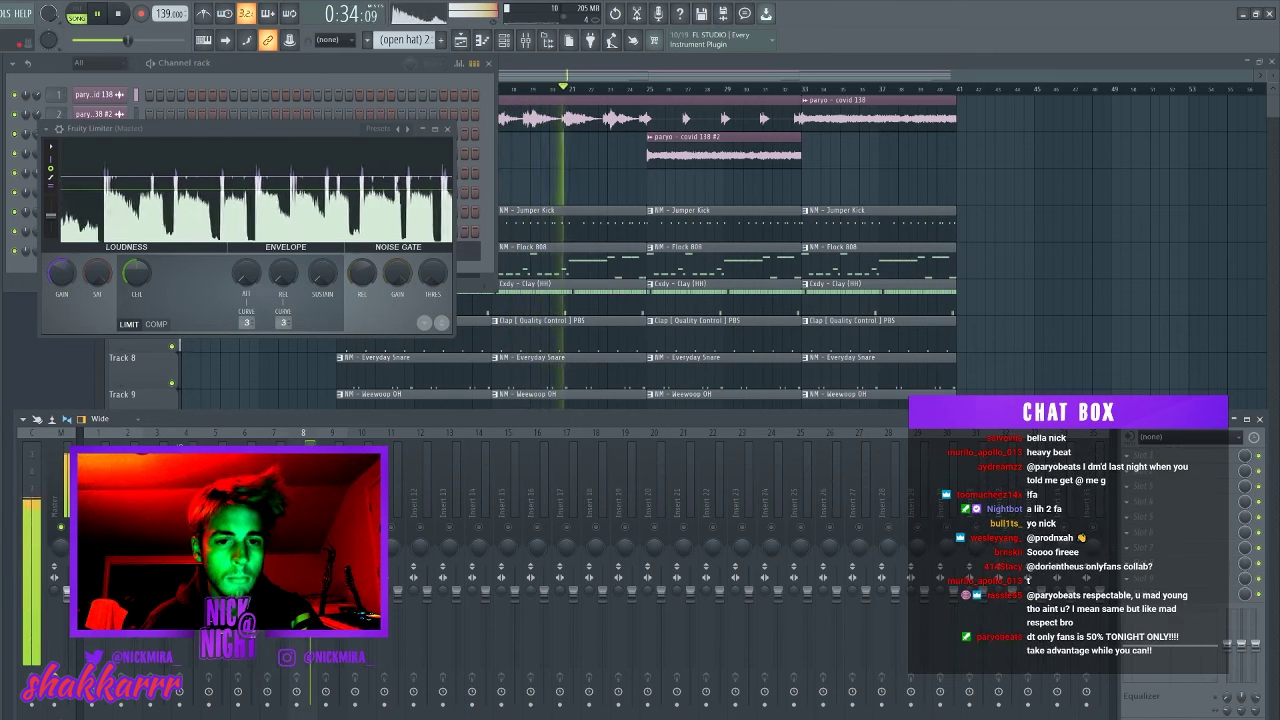
{"action": "left_click", "coordinate": [1056, 269]}
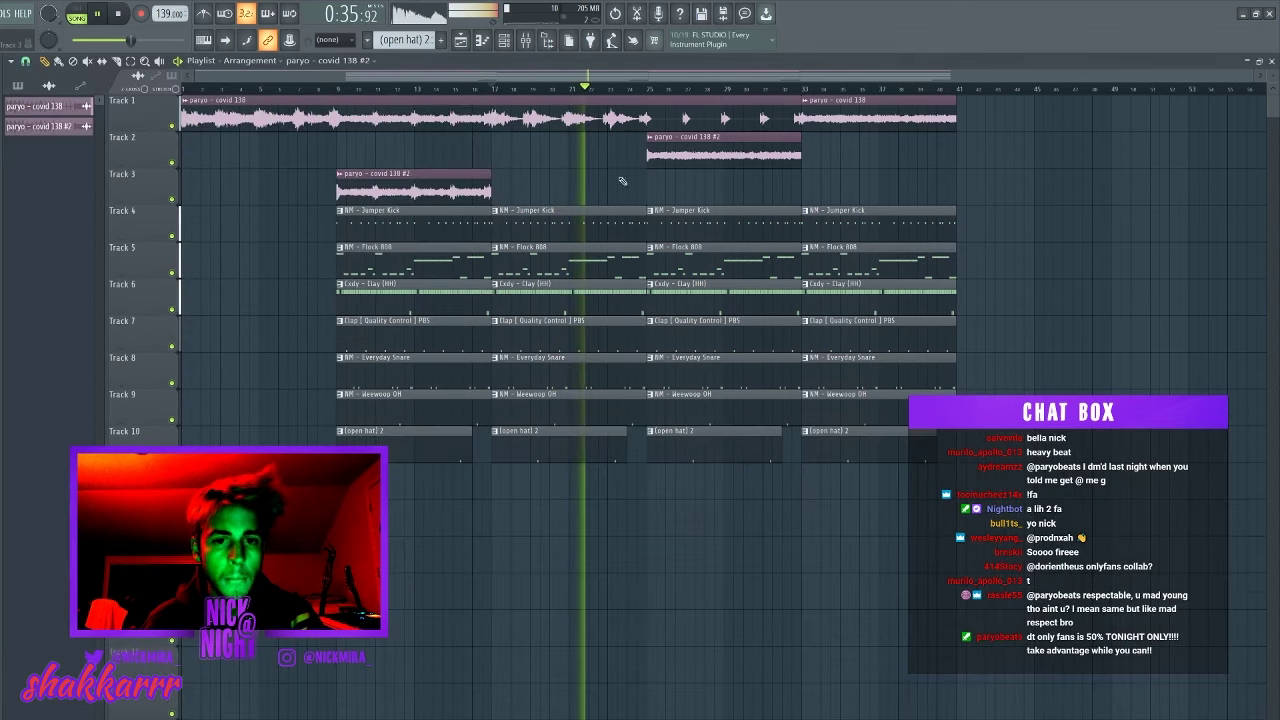
- Delete the Jumper Kick and Flock 808 patterns at bar 9 and replay the arrangement from the start
{"action": "left_click", "coordinate": [345, 88]}
{"action": "right_click", "coordinate": [398, 216]}
{"action": "right_click", "coordinate": [398, 262]}
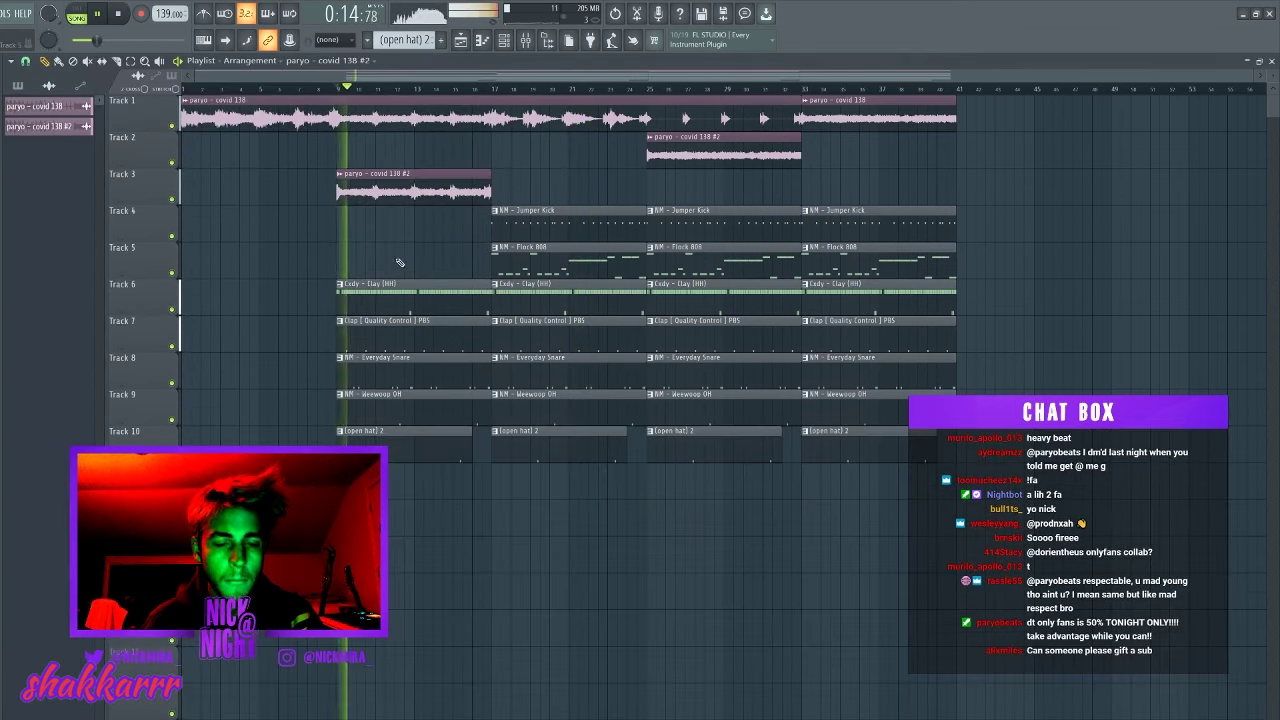
{"action": "left_click", "coordinate": [256, 88]}
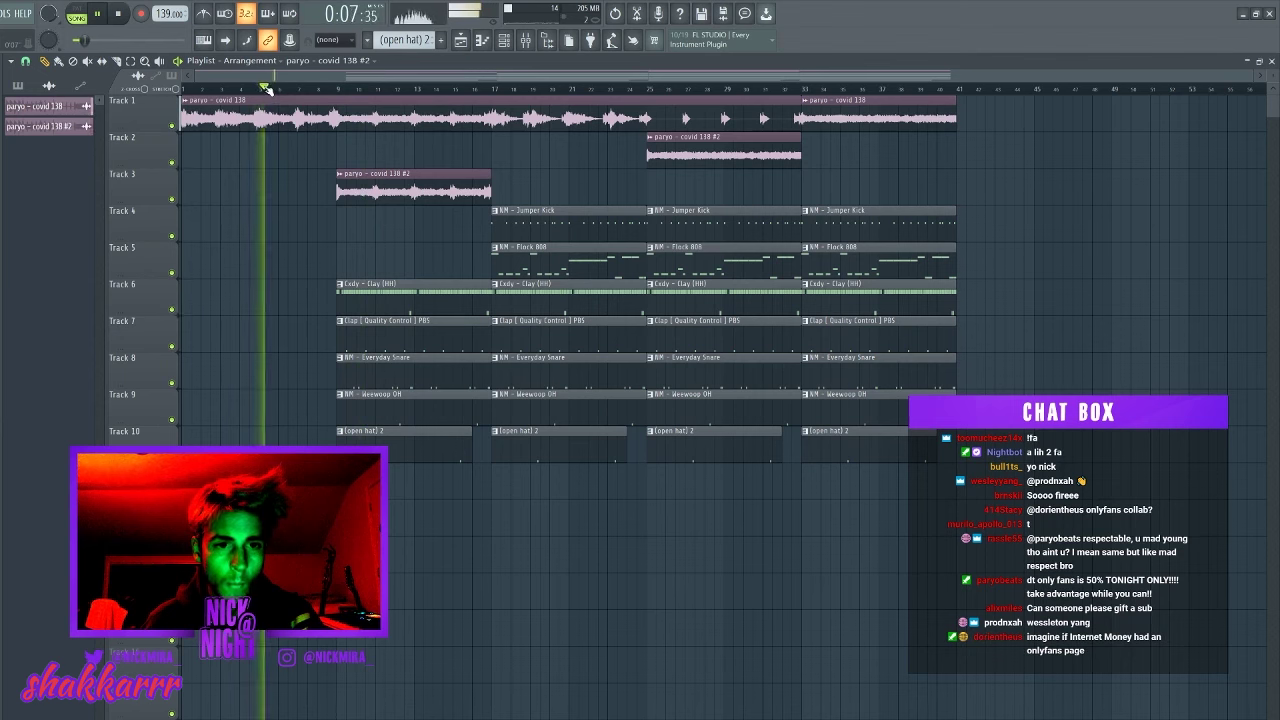
{"action": "left_click", "coordinate": [184, 88]}
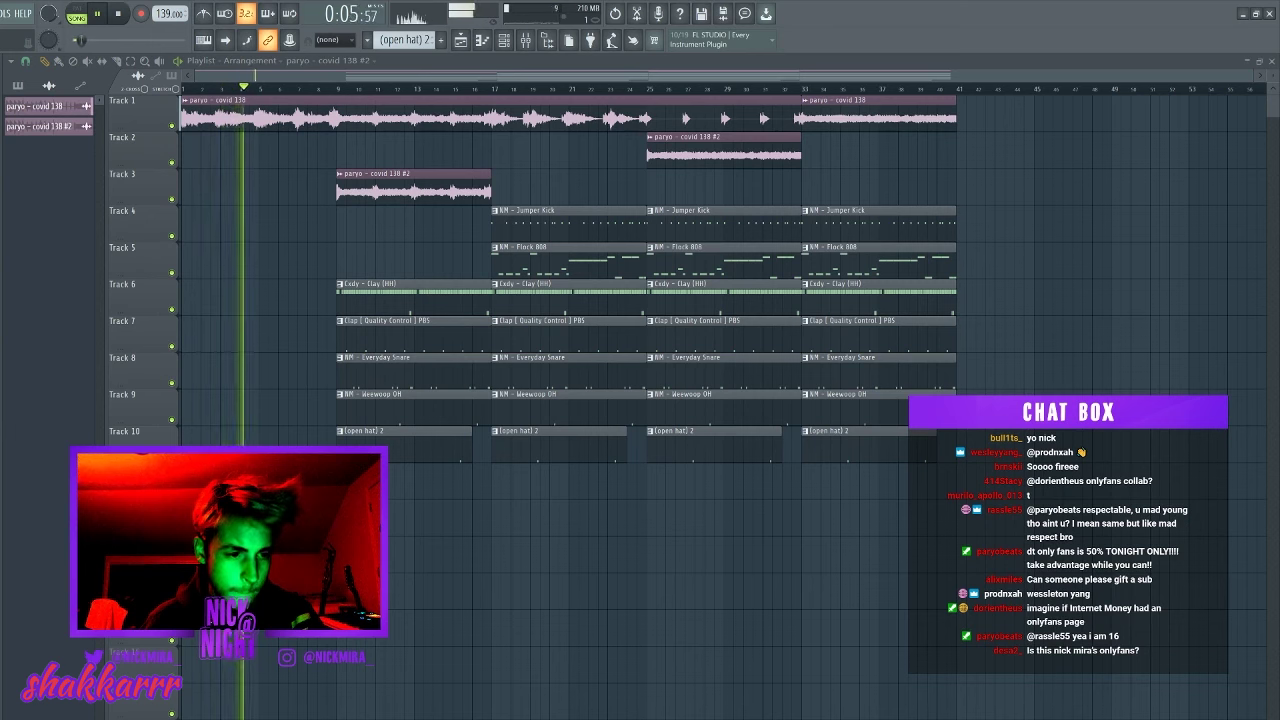
- Delete the remaining drum patterns at bar 9 on Tracks 6 to 10, plus the loop copy on Track 3
{"action": "left_click", "coordinate": [343, 89]}
{"action": "right_click", "coordinate": [430, 292]}
{"action": "right_click", "coordinate": [428, 328]}
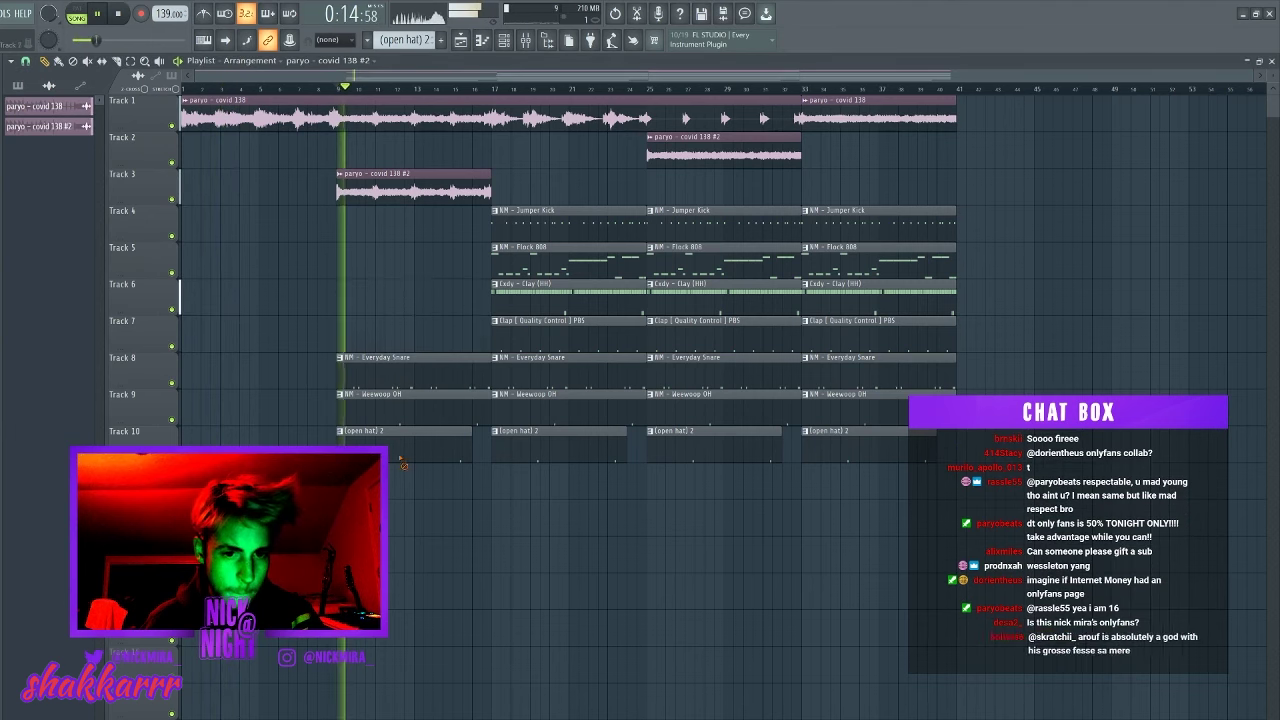
{"action": "right_click", "coordinate": [424, 366]}
{"action": "right_click", "coordinate": [418, 403]}
{"action": "right_click", "coordinate": [408, 440]}
{"action": "key", "text": "space"}
{"action": "key", "text": "space"}
{"action": "right_click", "coordinate": [401, 199]}
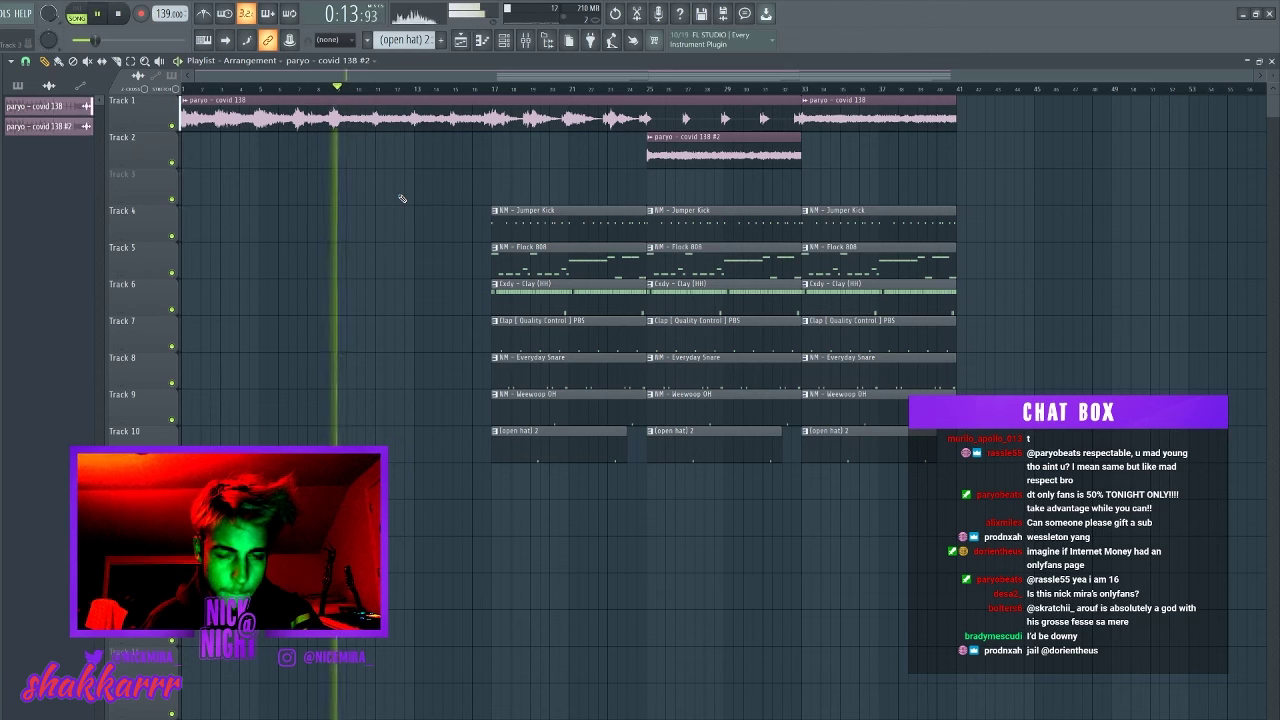
- Split the Track 1 loop at bar 9 and move its first eight bars to Track 3 at bar 25
{"action": "left_click_drag", "start_coordinate": [338, 136], "coordinate": [338, 98]}
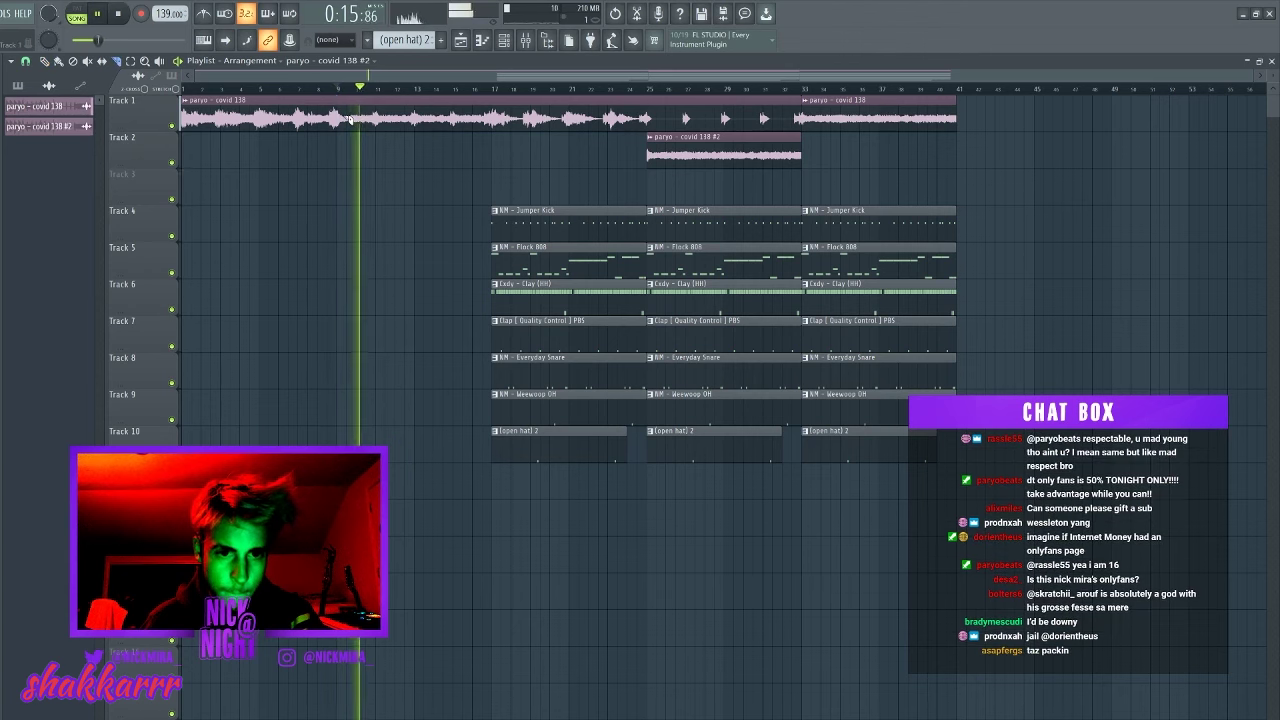
{"action": "key", "text": "p"}
{"action": "left_click_drag", "start_coordinate": [263, 120], "coordinate": [729, 188]}
- Shift the Track 1 and Track 2 loop sections from bar 25 onward eight bars later, starting at bar 33
{"action": "left_click_drag", "start_coordinate": [657, 129], "coordinate": [868, 118]}
{"action": "left_click", "coordinate": [840, 122], "text": "ctrl+shift"}
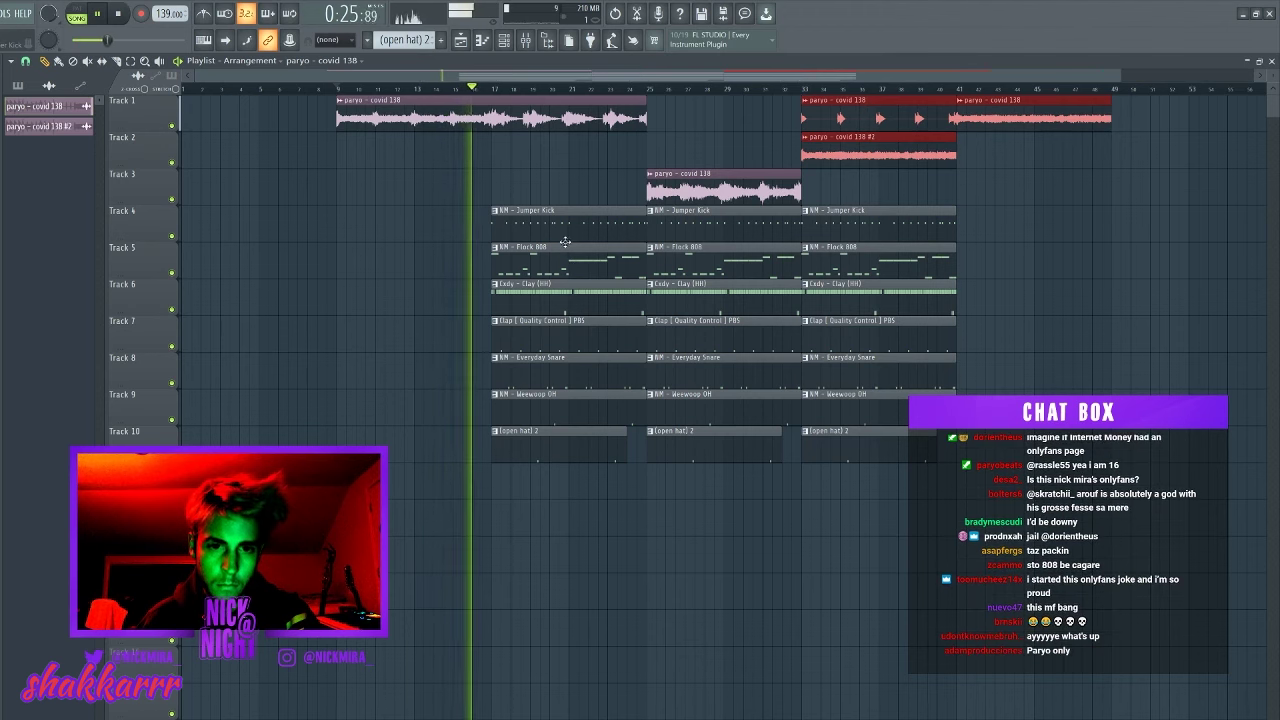
- Delete the Flock 808 and Jumper Kick patterns at bar 17 and move the Track 3 loop section to bar 17
{"action": "right_click", "coordinate": [524, 250]}
{"action": "right_click", "coordinate": [536, 214]}
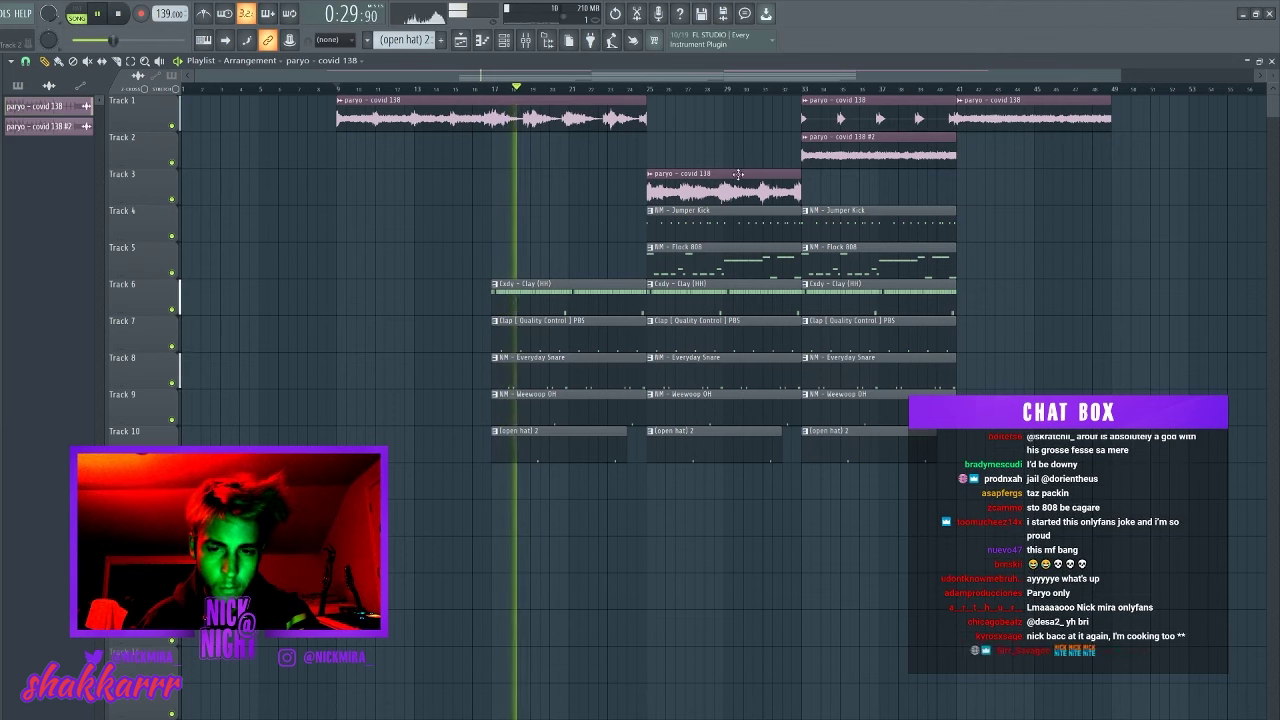
{"action": "left_click_drag", "start_coordinate": [724, 188], "coordinate": [568, 188]}
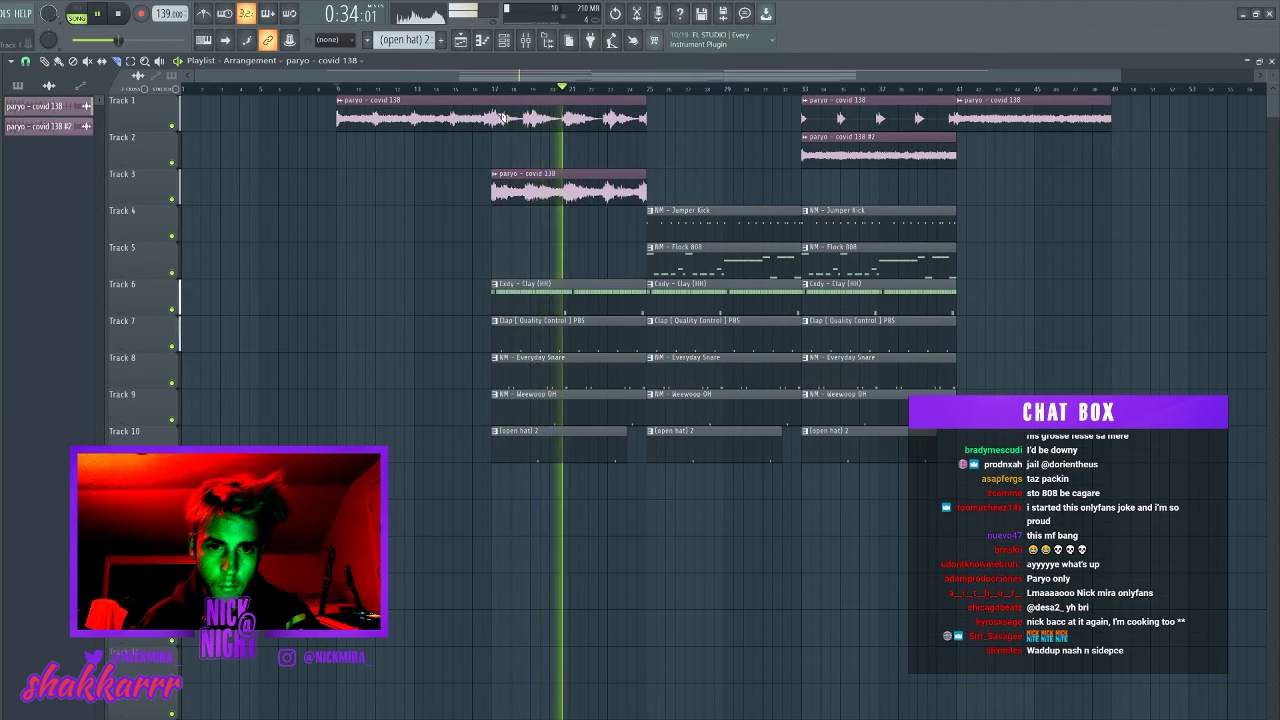
- Duplicate the Track 1 loop section from bar 17 to bar 25 and delete the original at bar 17
{"action": "left_click_drag", "start_coordinate": [504, 118], "coordinate": [636, 148]}
{"action": "key", "text": "ctrl+b"}
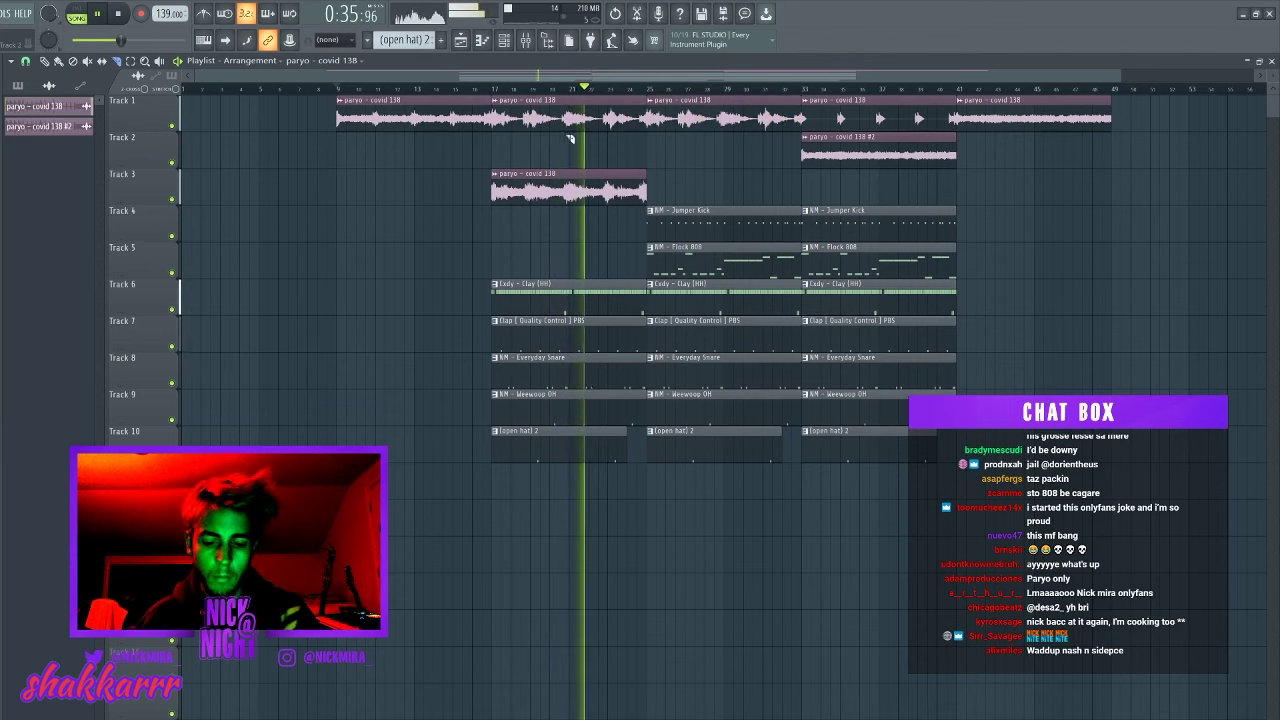
{"action": "right_click", "coordinate": [527, 118]}
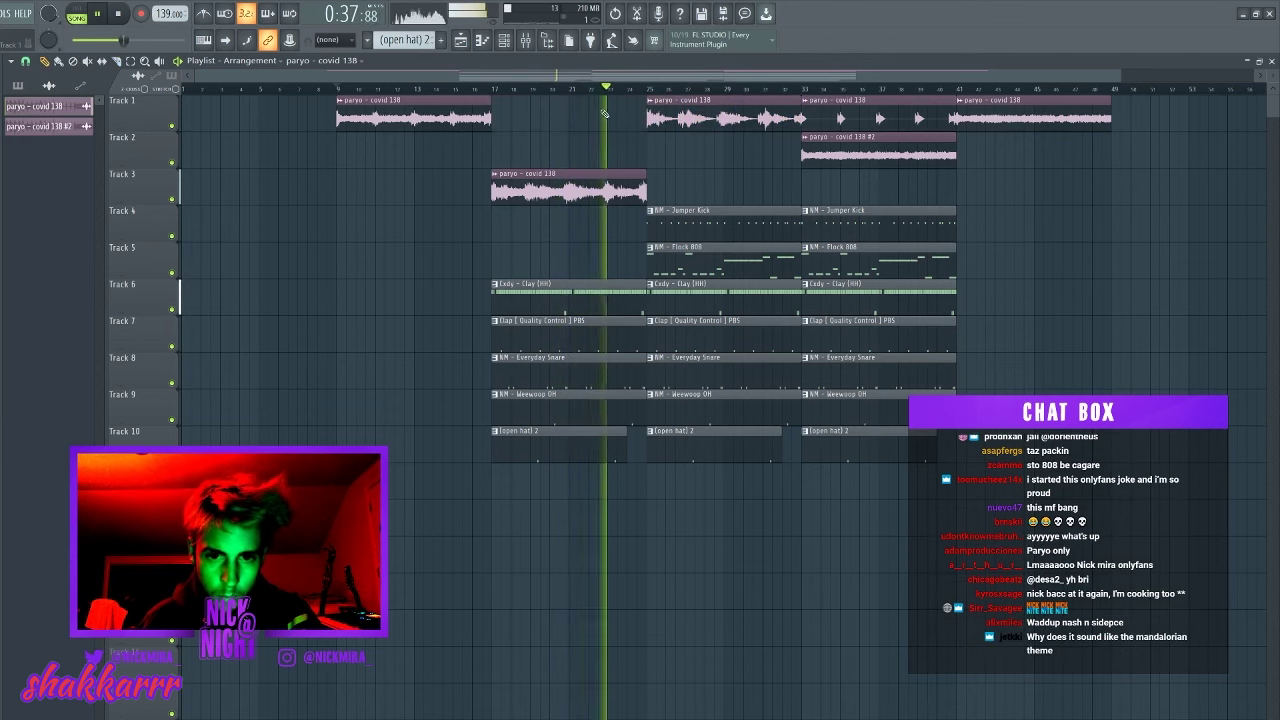
- Move the entire arrangement eight bars earlier so the Track 1 loop starts at bar 1
{"action": "scroll", "coordinate": [626, 316], "scroll_direction": "down", "scroll_amount": 1}
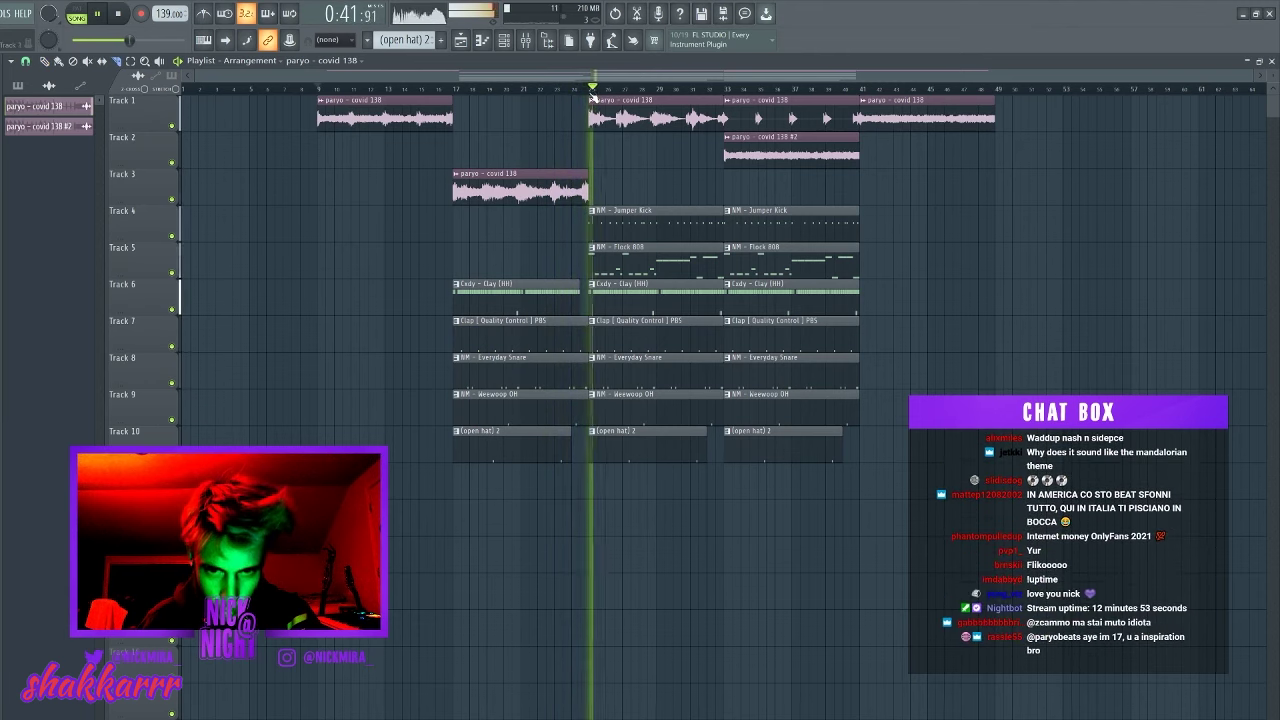
{"action": "scroll", "coordinate": [593, 143], "scroll_direction": "up", "scroll_amount": 1}
{"action": "scroll", "coordinate": [593, 143], "scroll_direction": "up", "scroll_amount": 1}
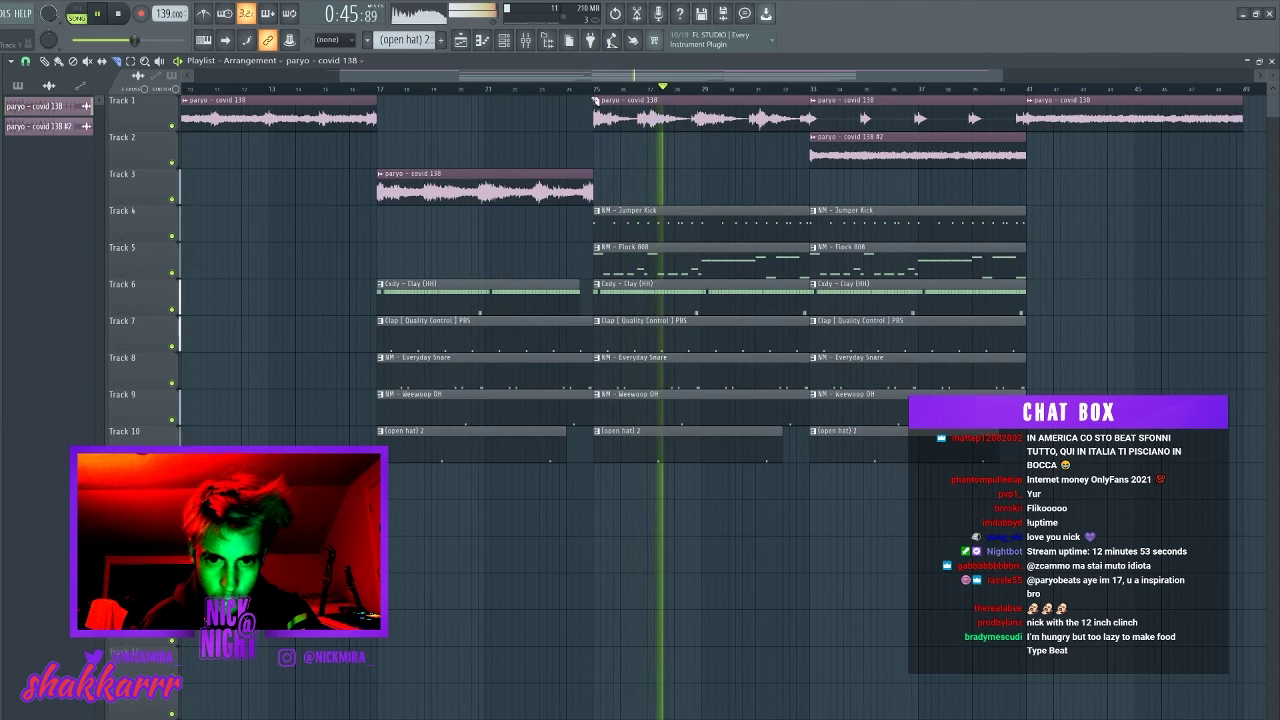
{"action": "scroll", "coordinate": [592, 110], "scroll_direction": "down", "scroll_amount": 2}
{"action": "key", "text": "ctrl+a"}
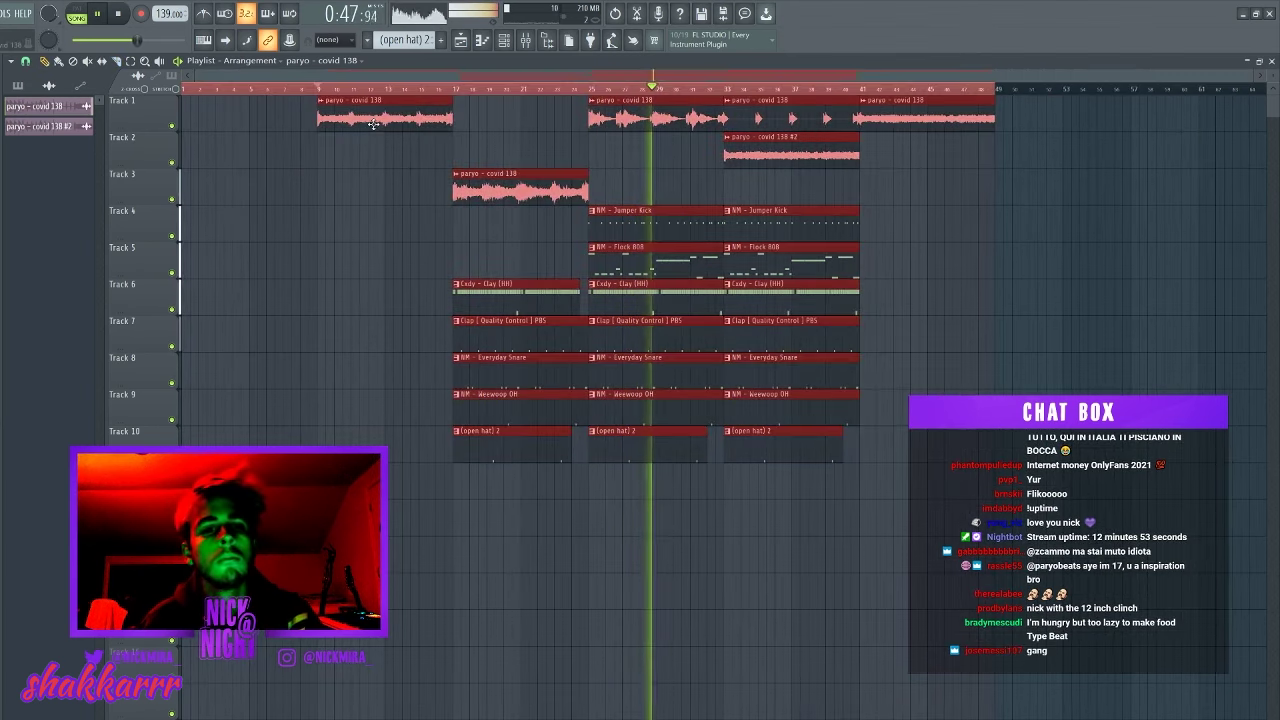
{"action": "left_click_drag", "start_coordinate": [372, 122], "coordinate": [237, 122]}
{"action": "left_click", "coordinate": [423, 126], "text": "ctrl"}
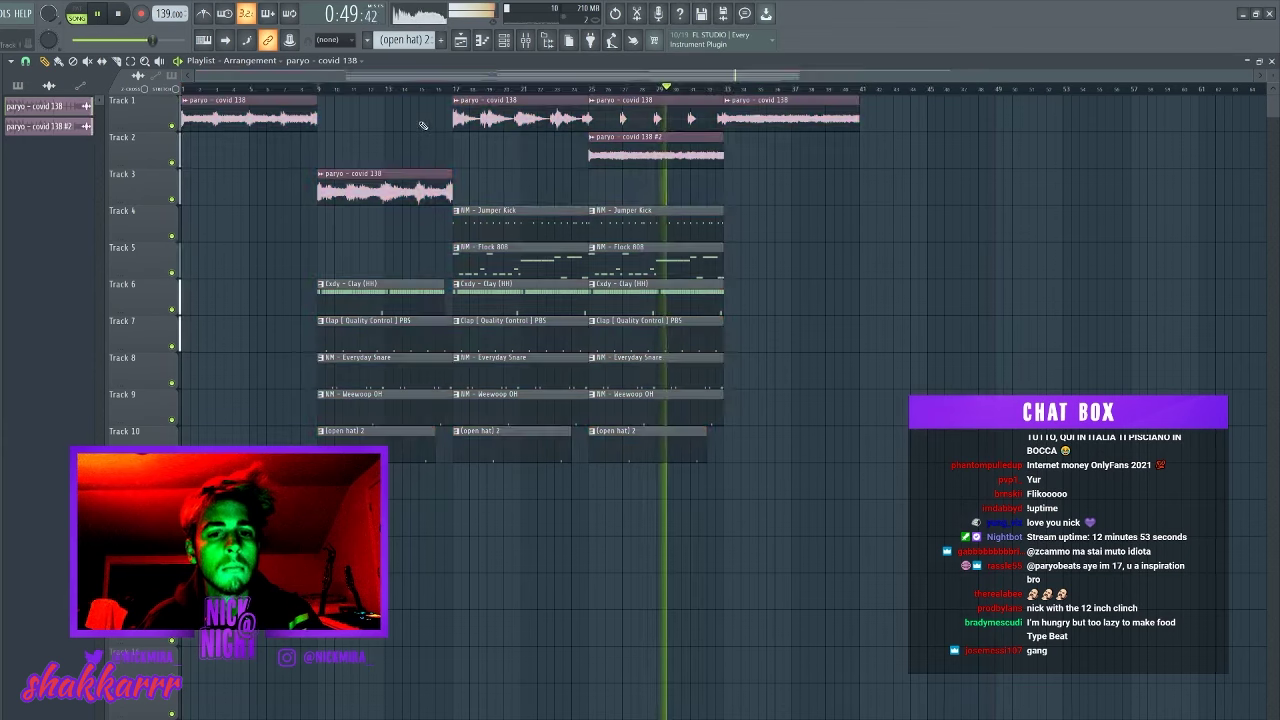
- Duplicate the drum patterns on Tracks 4 to 10 from bar 25 to bar 33
{"action": "left_click", "coordinate": [588, 89]}
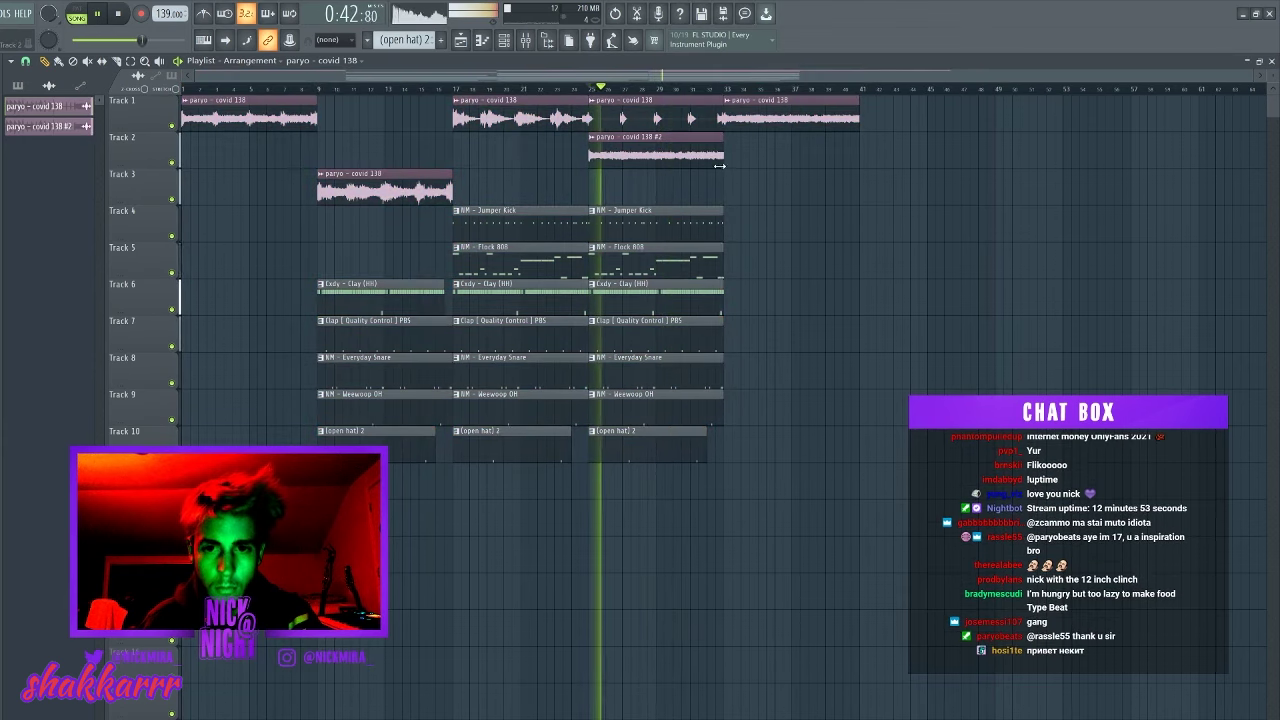
{"action": "left_click_drag", "start_coordinate": [667, 186], "coordinate": [669, 512]}
{"action": "key", "text": "ctrl+b"}
{"action": "left_click", "coordinate": [763, 168], "text": "ctrl"}
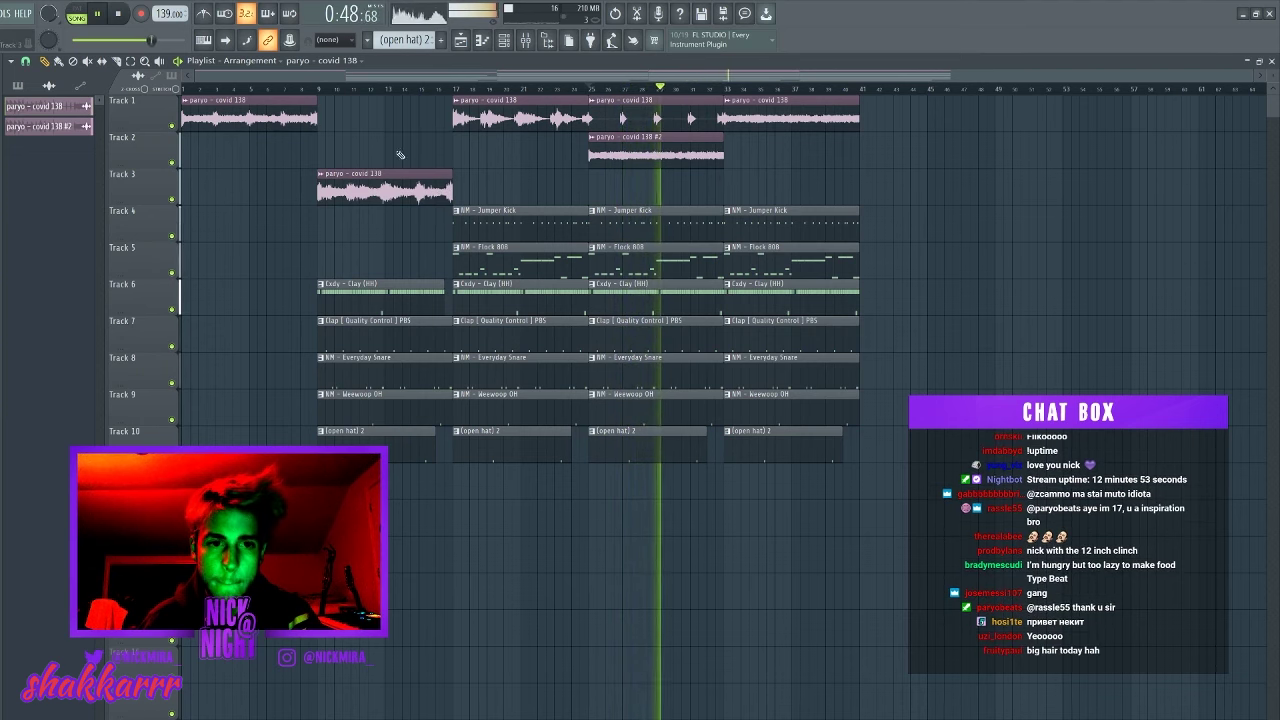
- Place a unique copy of paryo - covid 138 #2 on Track 2 at bar 33 and delete the Track 1 loop section there
{"action": "left_click", "coordinate": [606, 146]}
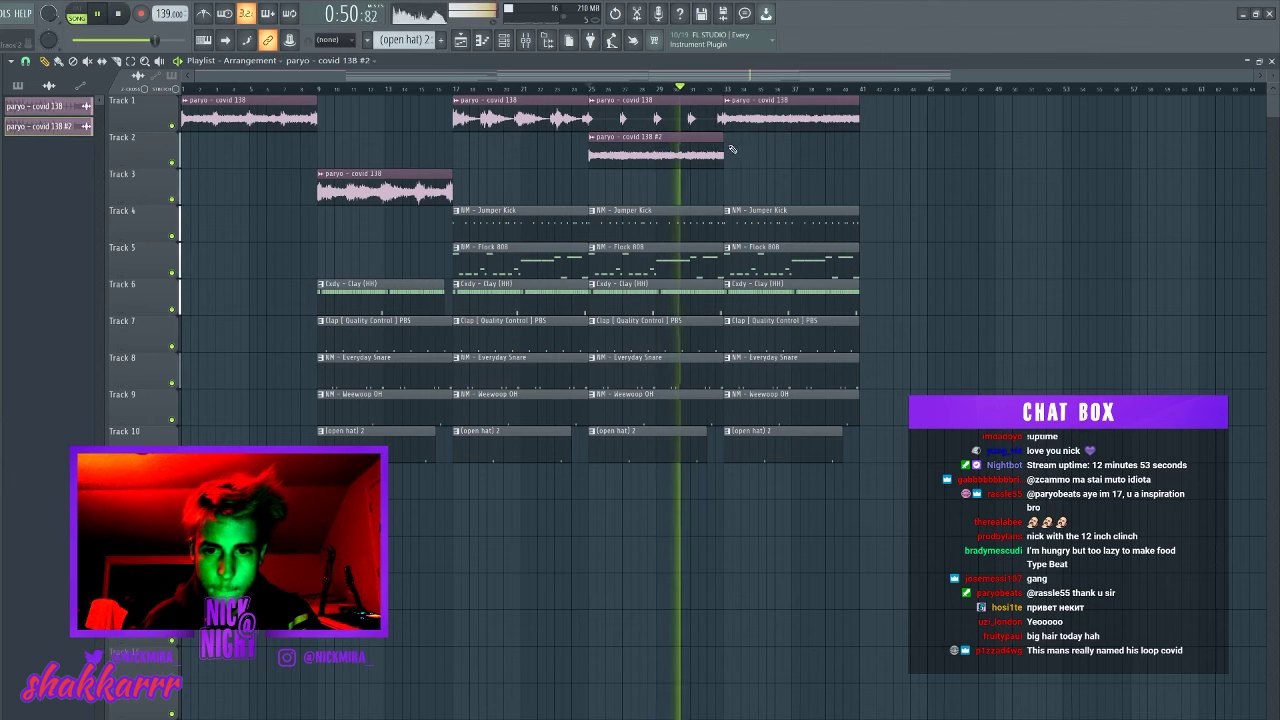
{"action": "left_click", "coordinate": [731, 150]}
{"action": "left_click", "coordinate": [728, 137]}
{"action": "left_click", "coordinate": [755, 227]}
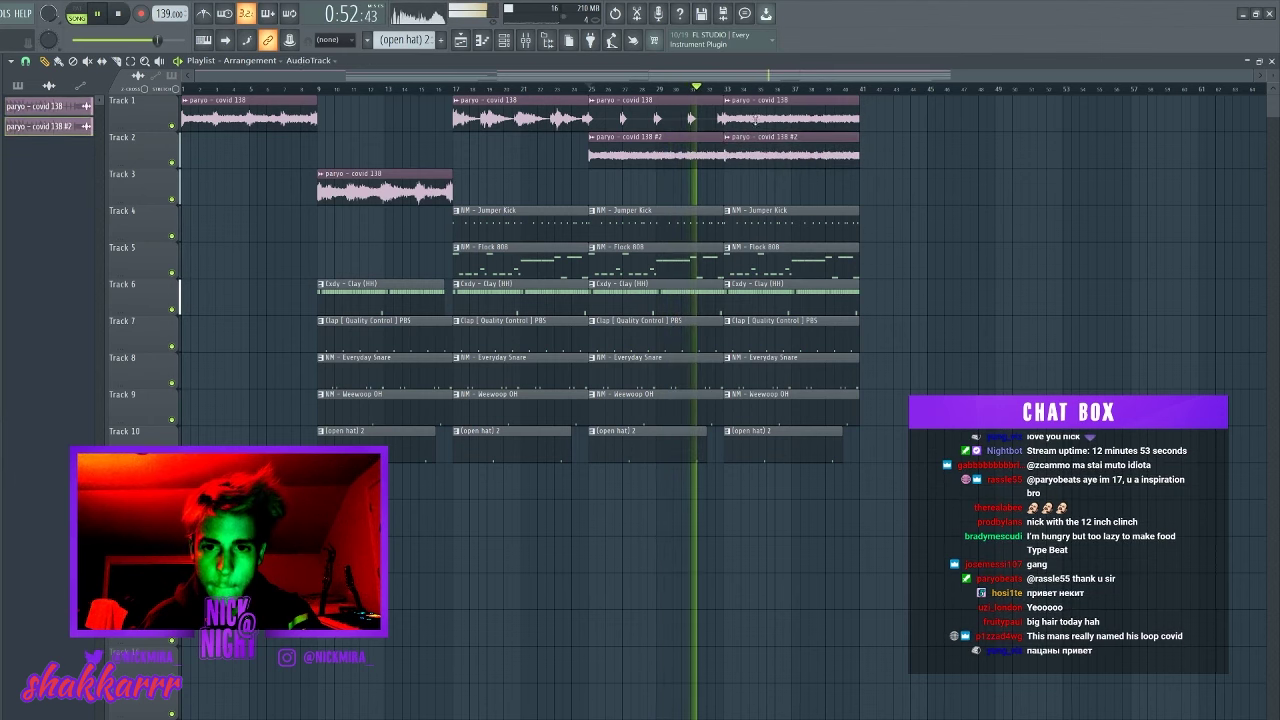
{"action": "right_click", "coordinate": [753, 119]}
- Reset the pitch of paryo - covid 138 #3 and route it to mixer track 10
{"action": "left_click", "coordinate": [40, 146]}
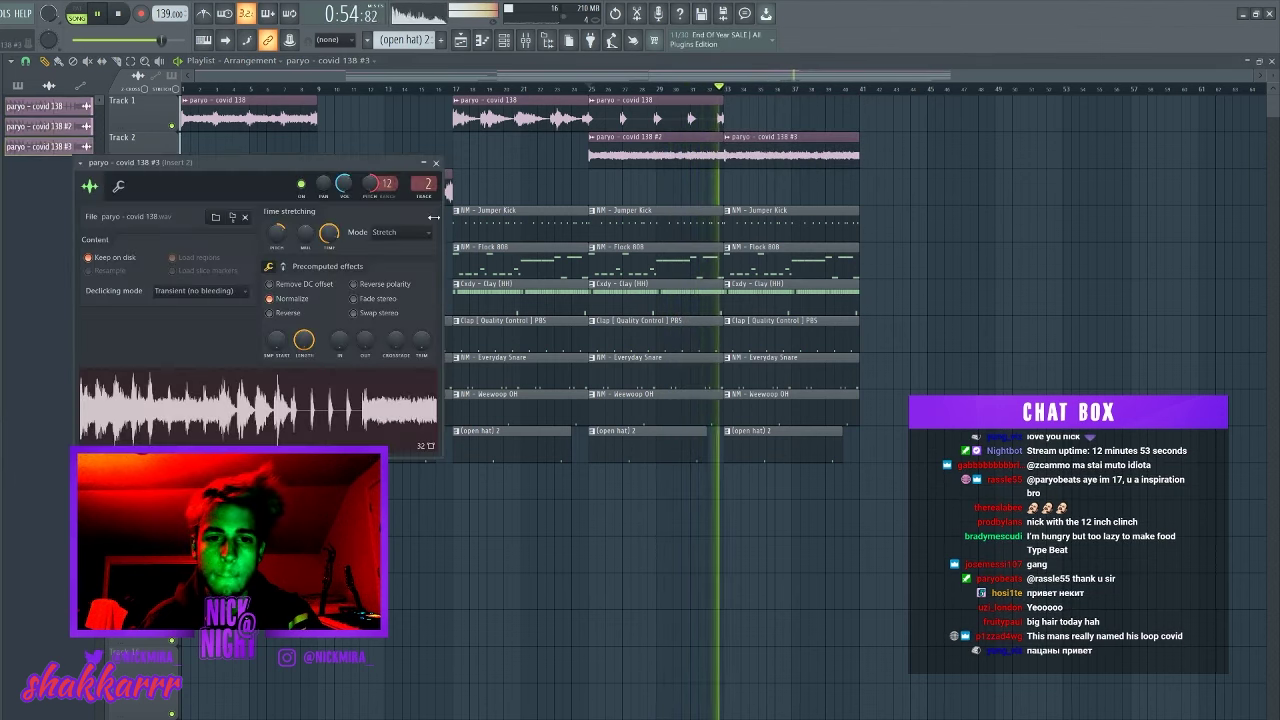
{"action": "right_click", "coordinate": [372, 184]}
{"action": "left_click", "coordinate": [397, 228]}
{"action": "left_click", "coordinate": [425, 197]}
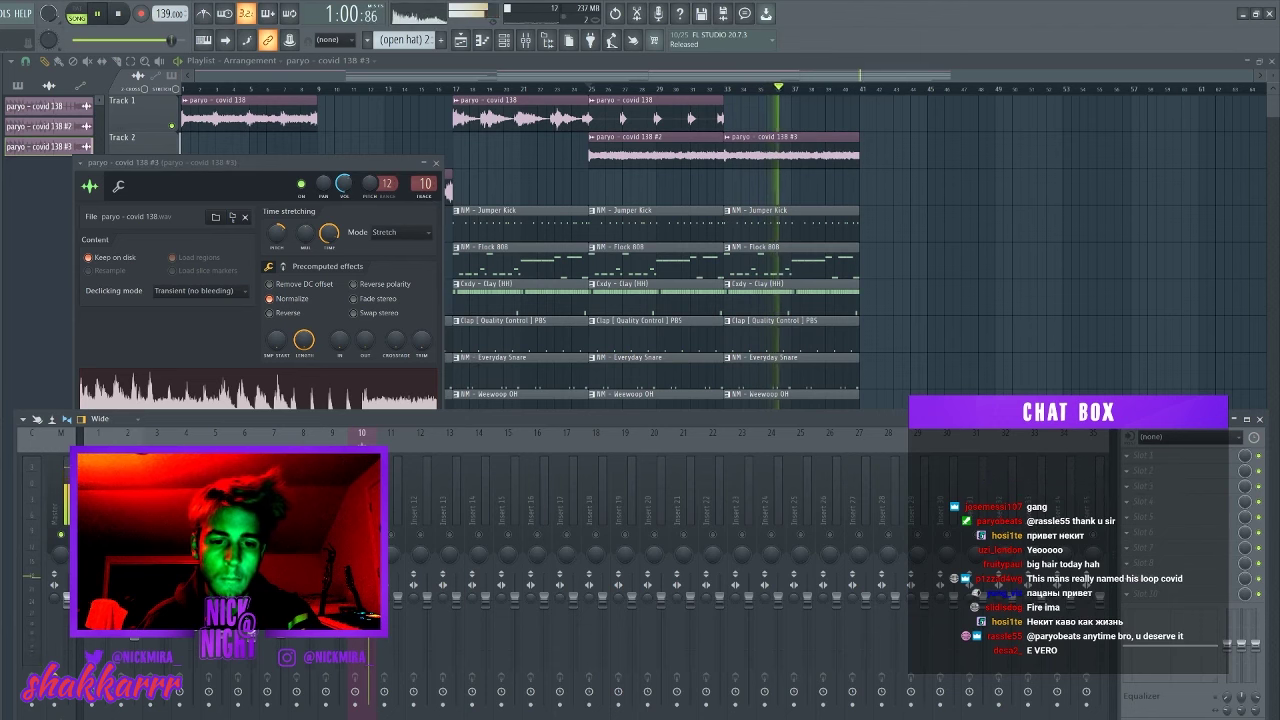
- Add Fruity Phaser and Fruity Reeverb 2 to mixer track 10 while playing from bar 33, and restore all mixer tracks from solo
{"action": "left_click", "coordinate": [730, 89]}
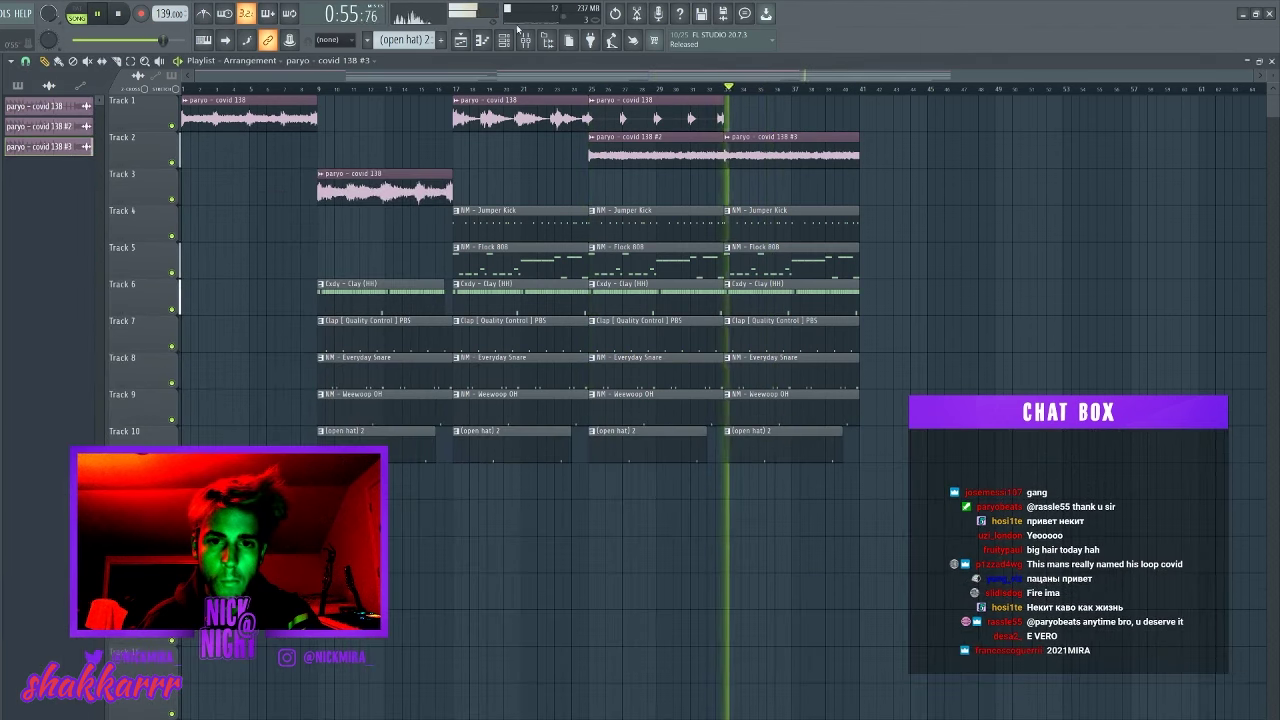
{"action": "left_click", "coordinate": [1140, 455]}
{"action": "left_click", "coordinate": [941, 433]}
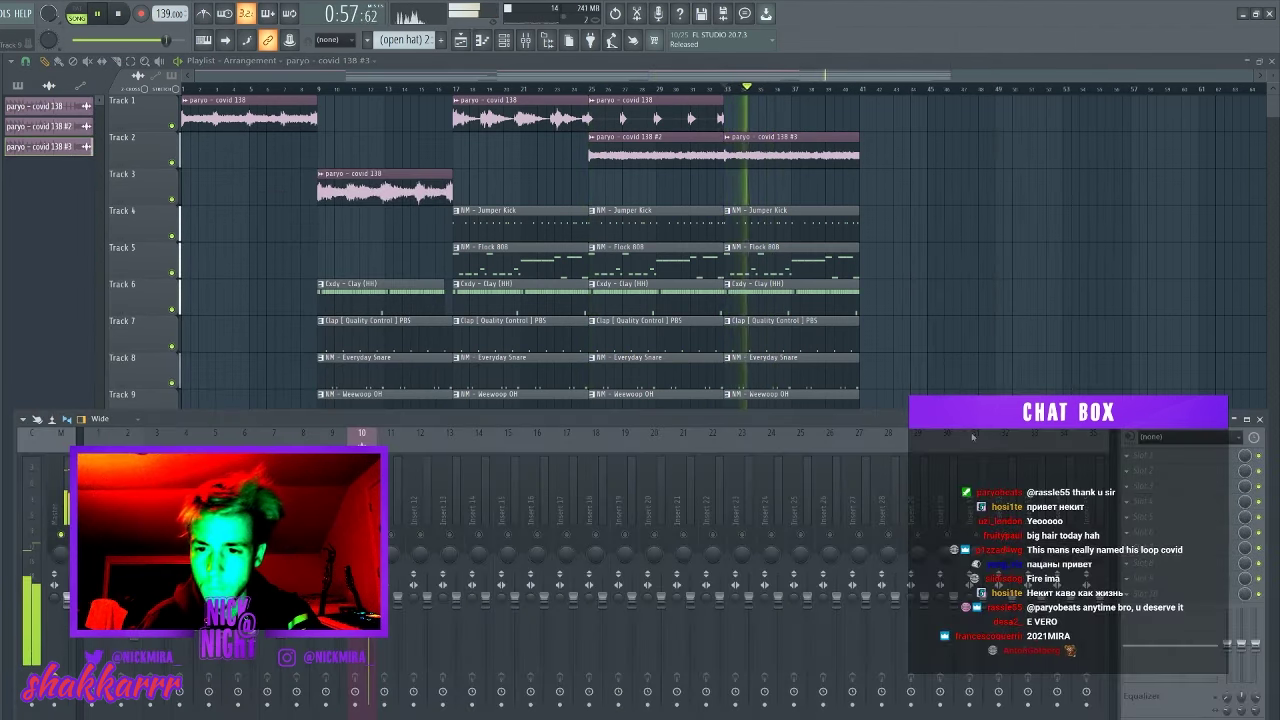
{"action": "left_click", "coordinate": [1150, 470]}
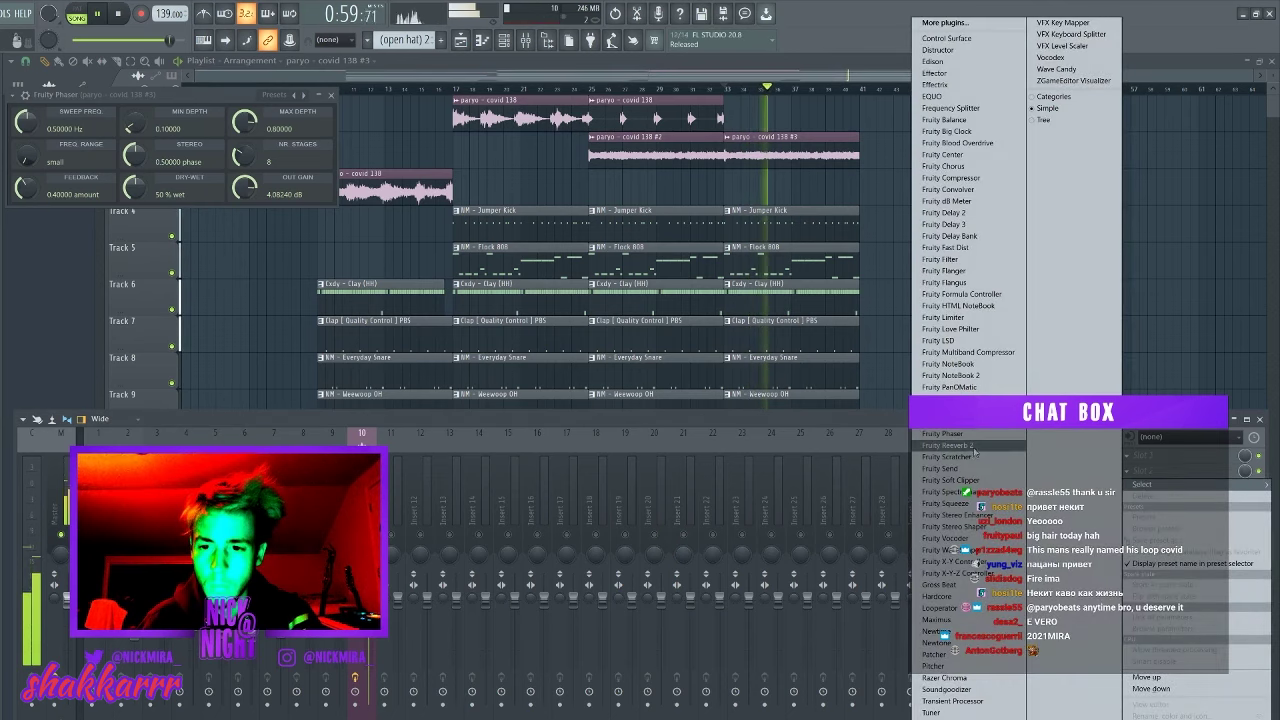
{"action": "left_click", "coordinate": [972, 447]}
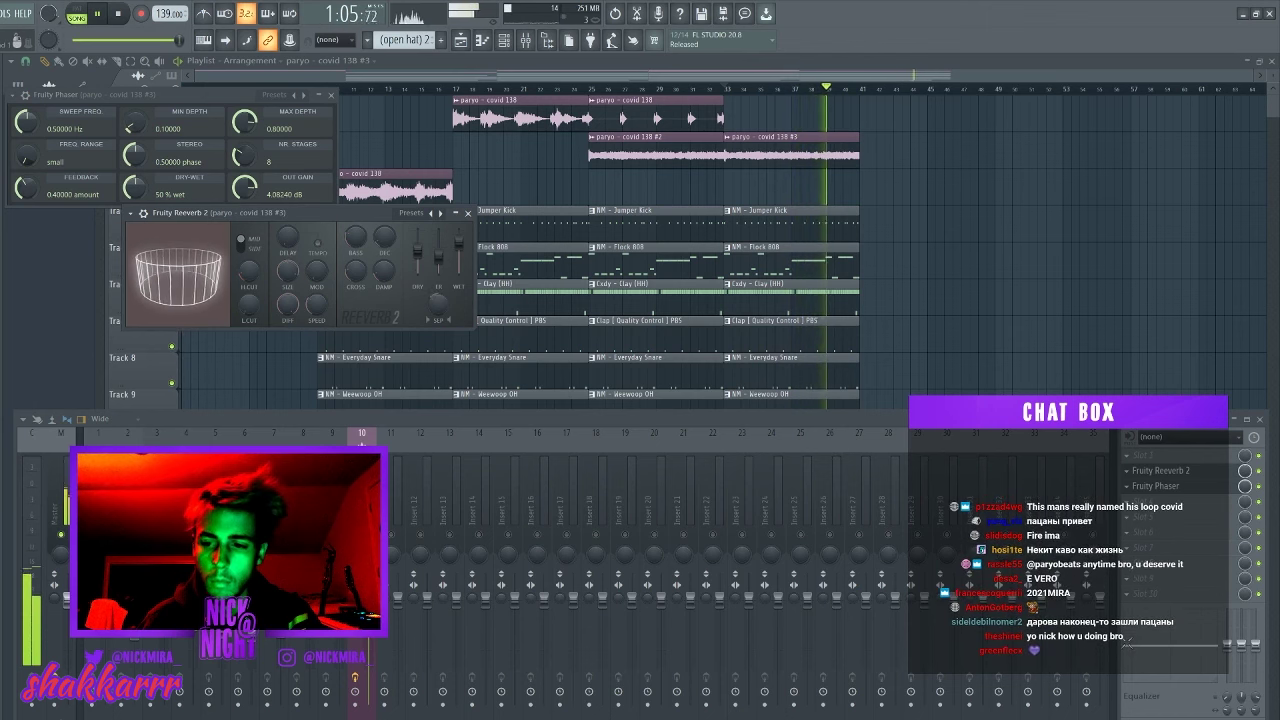
{"action": "right_click", "coordinate": [362, 534]}
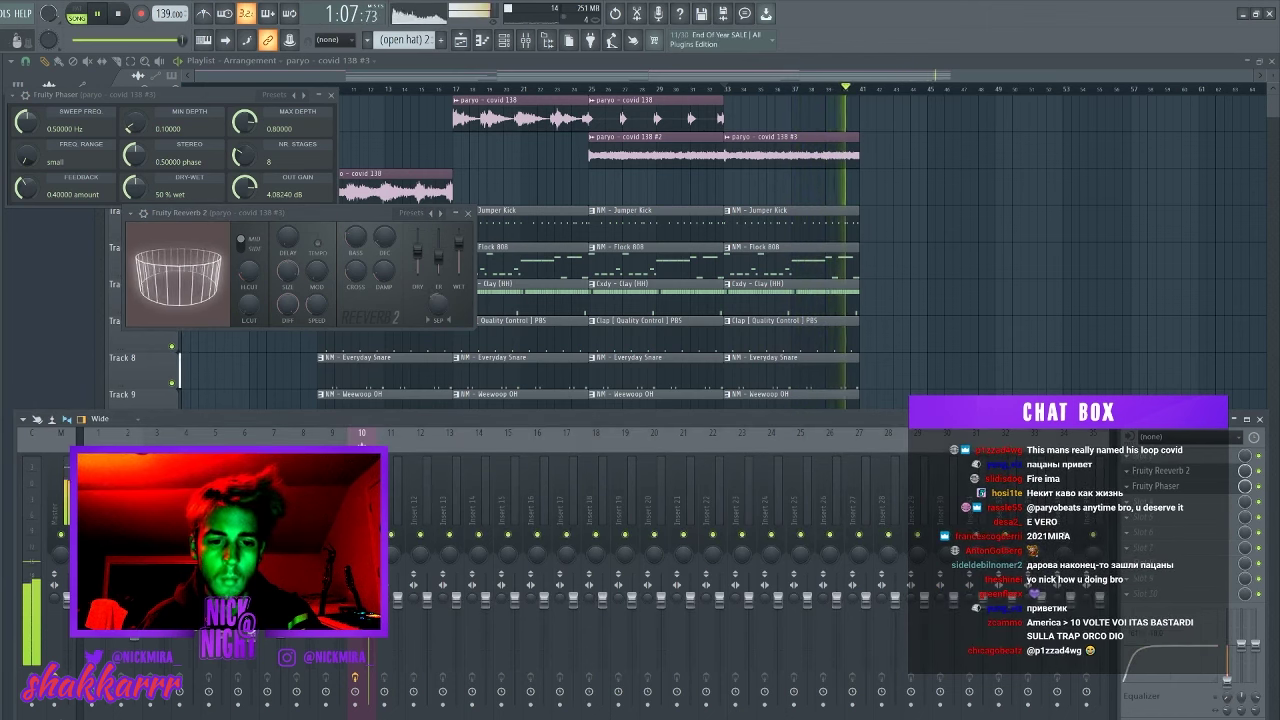
- Copy the paryo - covid 138 loop to Track 3 at bar 41 and audition the arrangement from bars 25, 41 and 17
{"action": "right_click", "coordinate": [603, 176]}
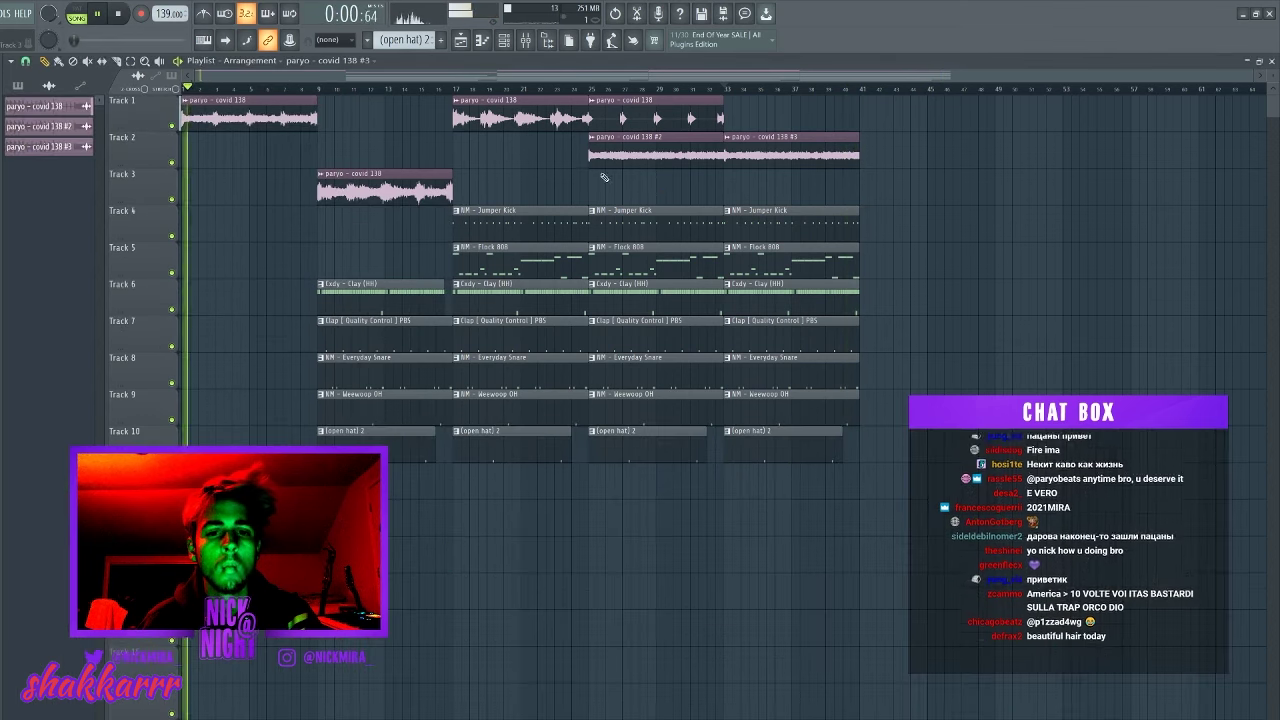
{"action": "left_click_drag", "start_coordinate": [469, 122], "coordinate": [873, 117]}
{"action": "left_click", "coordinate": [587, 89]}
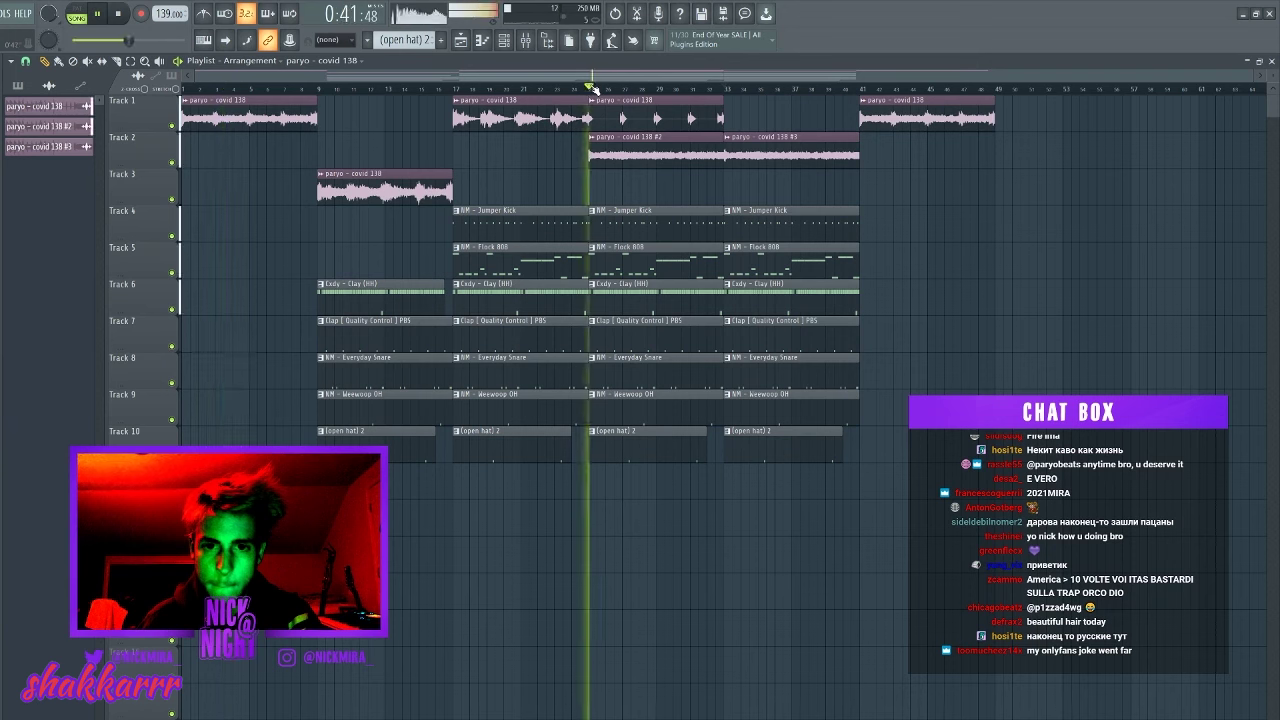
{"action": "left_click_drag", "start_coordinate": [910, 118], "coordinate": [944, 191]}
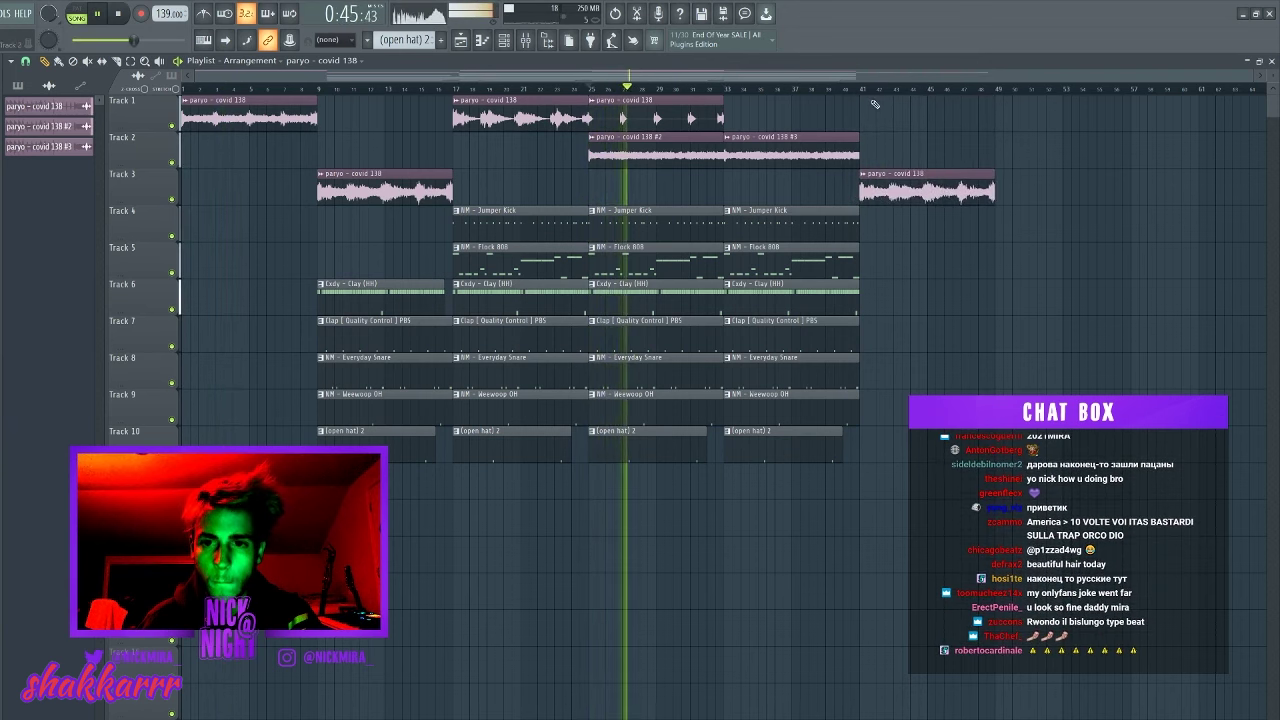
{"action": "left_click", "coordinate": [862, 88]}
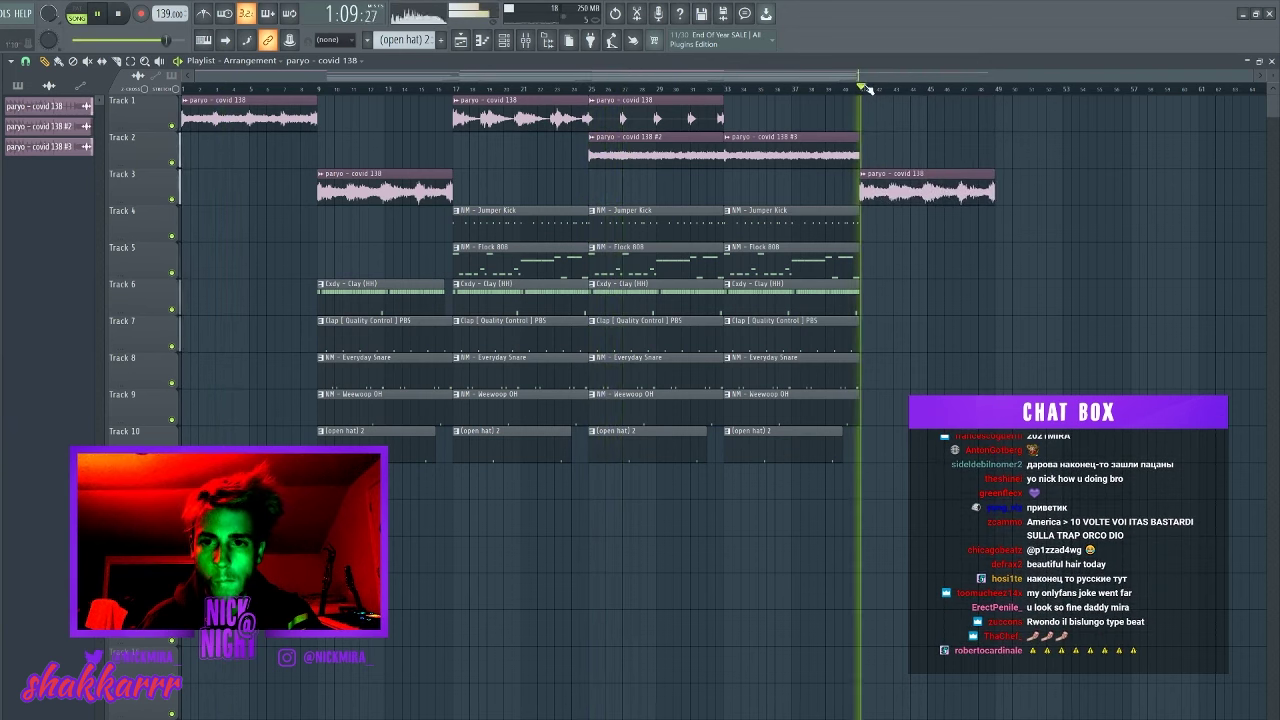
{"action": "left_click", "coordinate": [453, 88]}
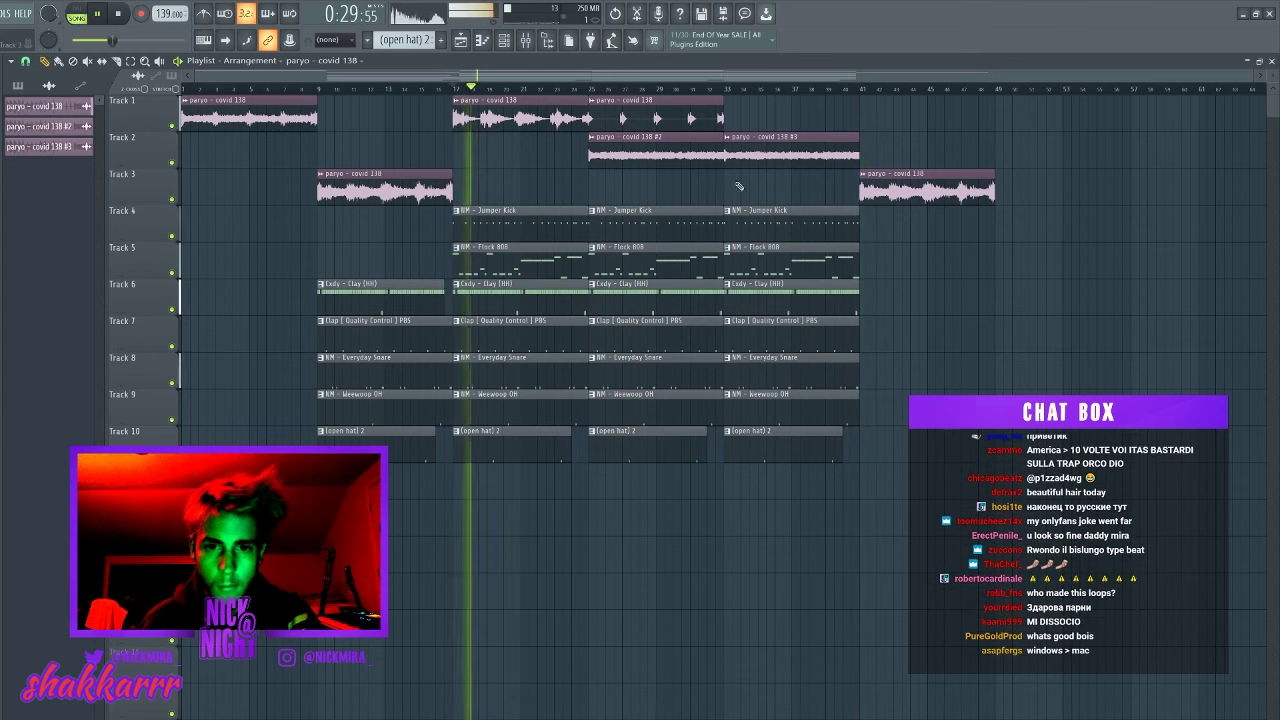
- Place a paryo - covid 138 loop clip on Track 3 at bar 25
{"action": "left_click_drag", "start_coordinate": [590, 95], "coordinate": [990, 574]}
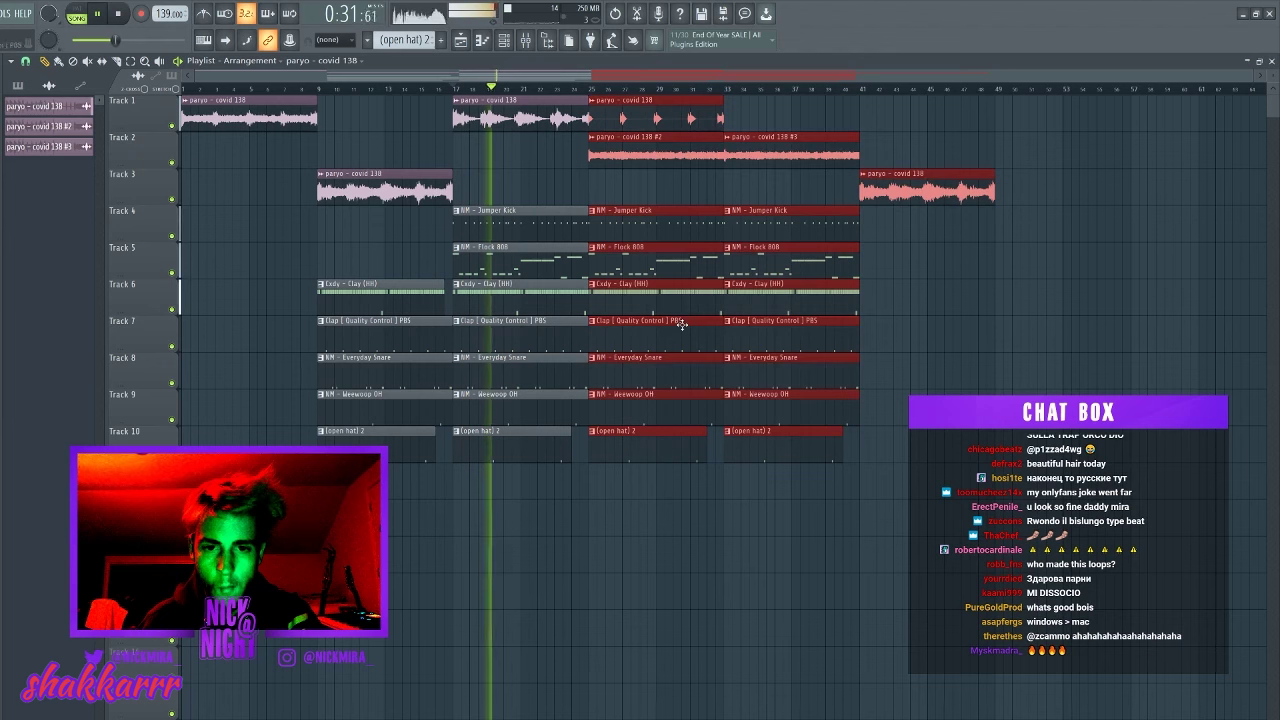
{"action": "left_click", "coordinate": [548, 195]}
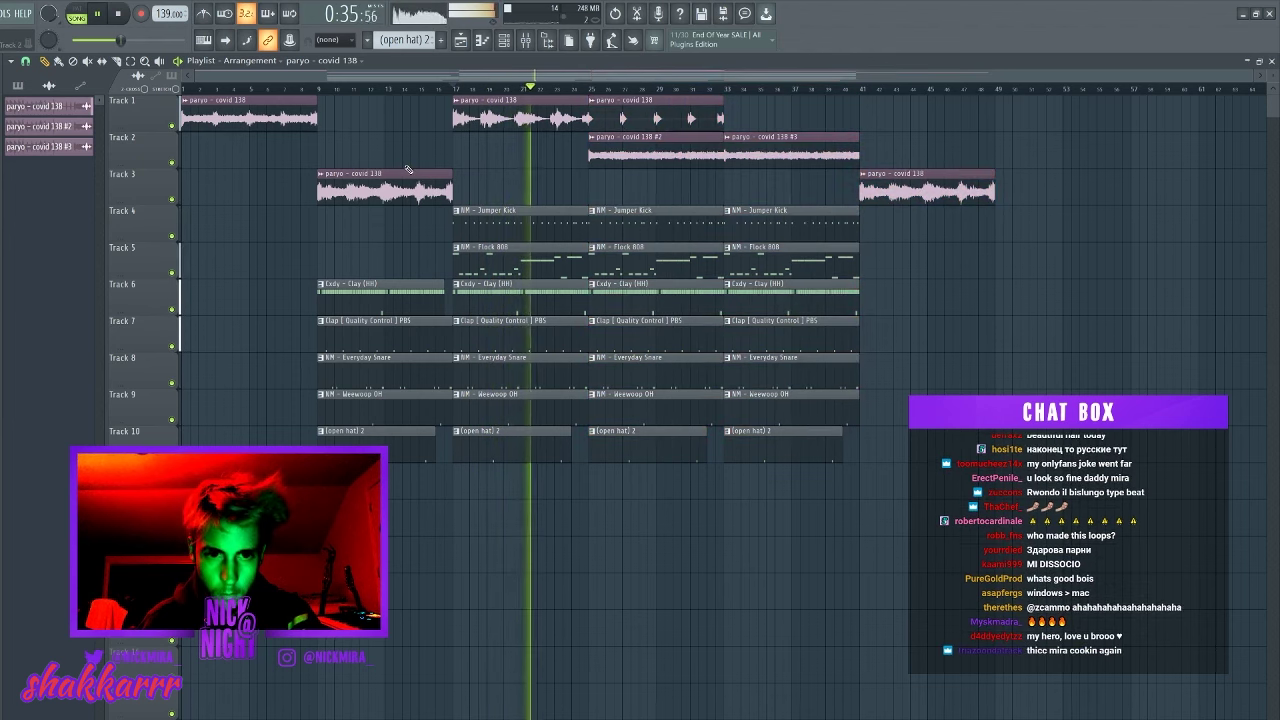
{"action": "left_click", "coordinate": [597, 185]}
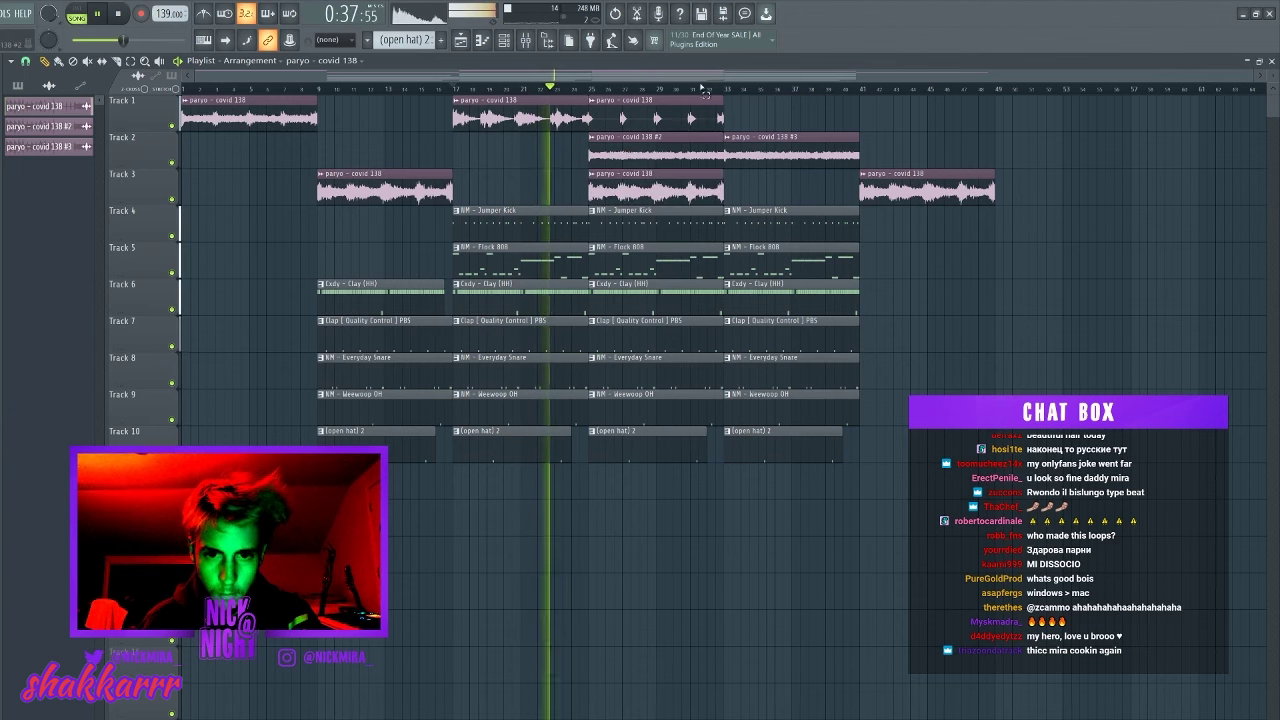
- Try to shift the existing loop clips on Tracks 1 to 3 from bar 25 onward eight bars later, and undo the move
{"action": "left_click_drag", "start_coordinate": [702, 92], "coordinate": [712, 150]}
{"action": "left_click", "coordinate": [796, 160], "text": "ctrl+shift"}
{"action": "left_click", "coordinate": [872, 188], "text": "ctrl+shift"}
{"action": "left_click_drag", "start_coordinate": [623, 129], "coordinate": [758, 129]}
{"action": "left_click", "coordinate": [749, 123]}
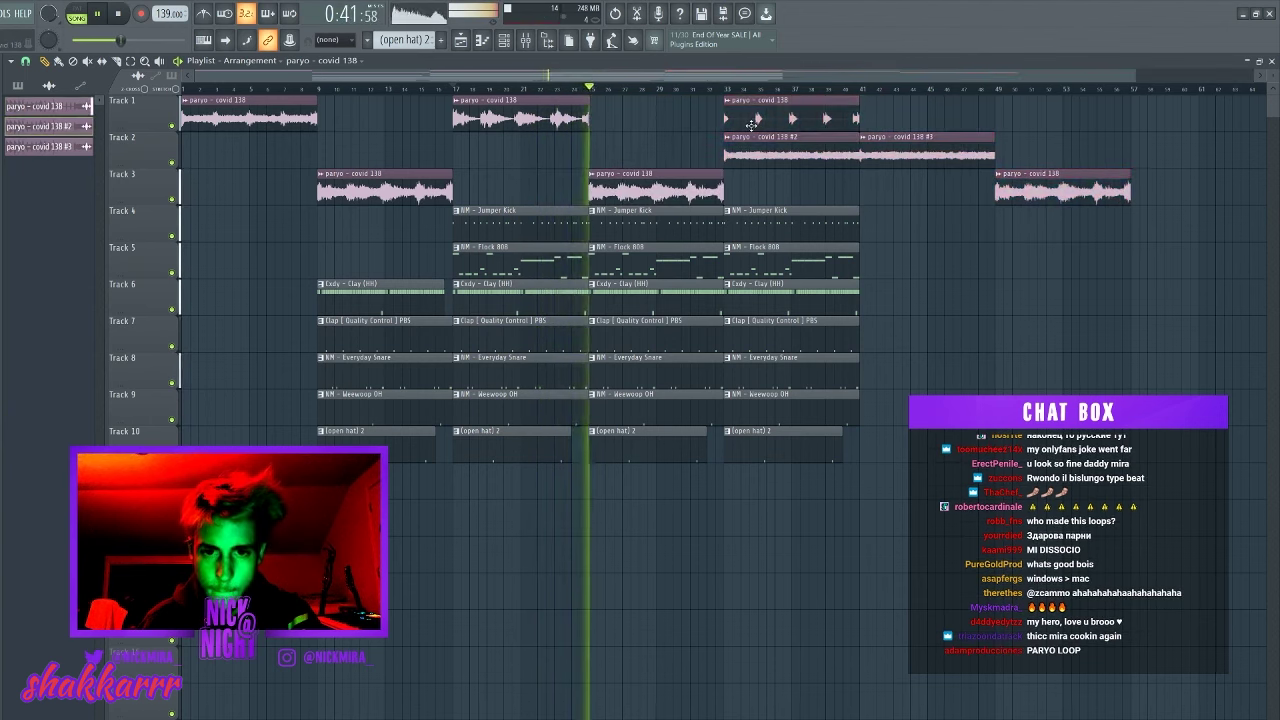
{"action": "key", "text": "ctrl+z"}
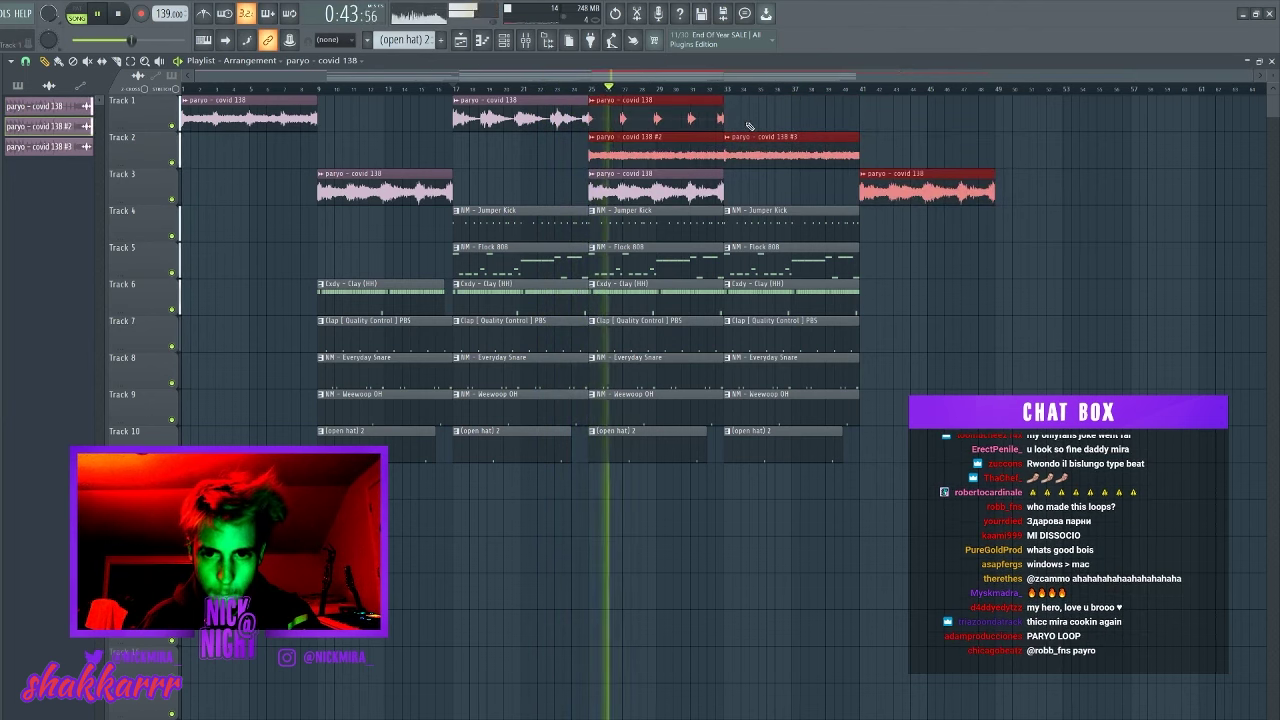
- Move the Track 3 loop from bar 25 to bar 33, and relocate paryo - covid 138 #3 from Track 2 to Track 3 at bar 25
{"action": "left_click_drag", "start_coordinate": [592, 187], "coordinate": [727, 187]}
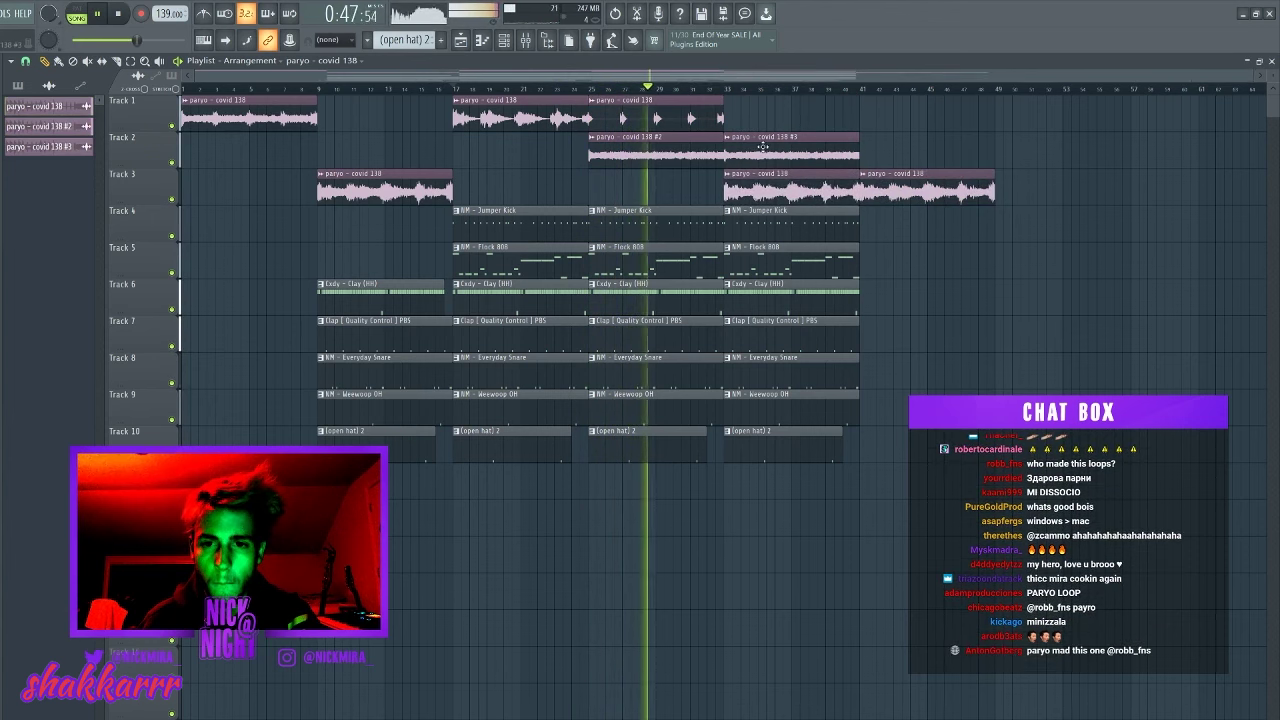
{"action": "left_click", "coordinate": [595, 187]}
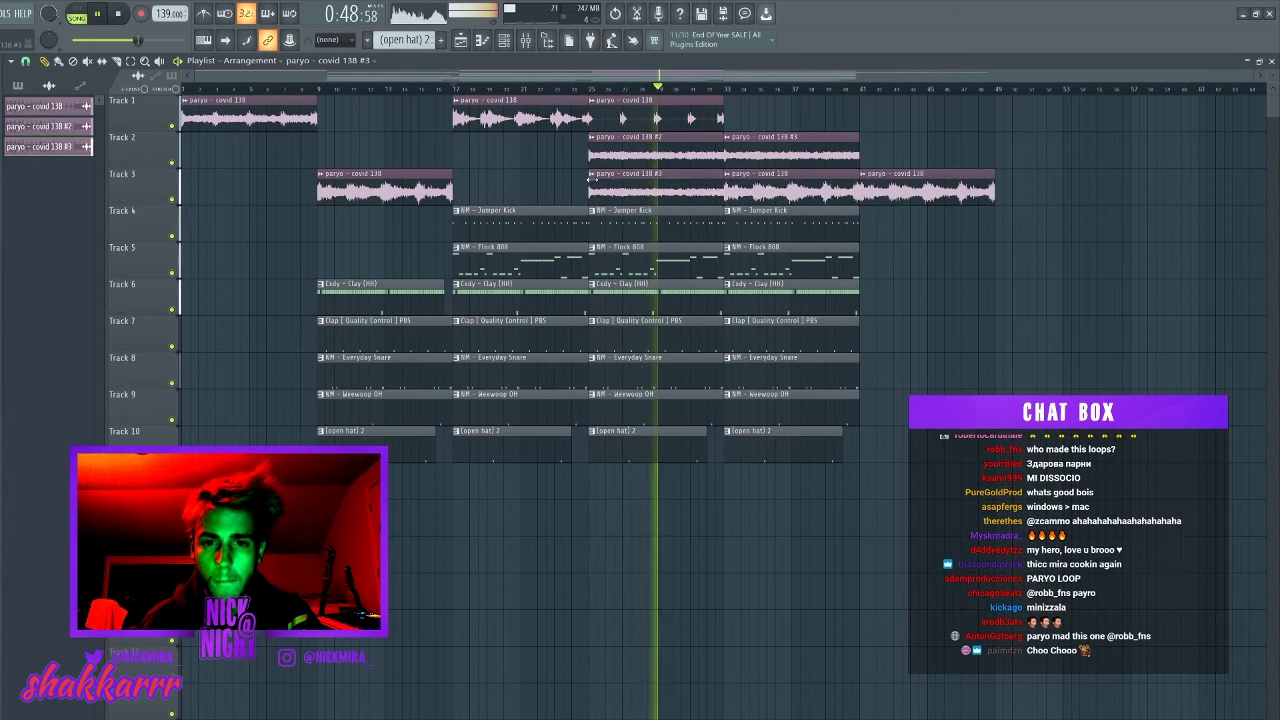
{"action": "right_click", "coordinate": [768, 153]}
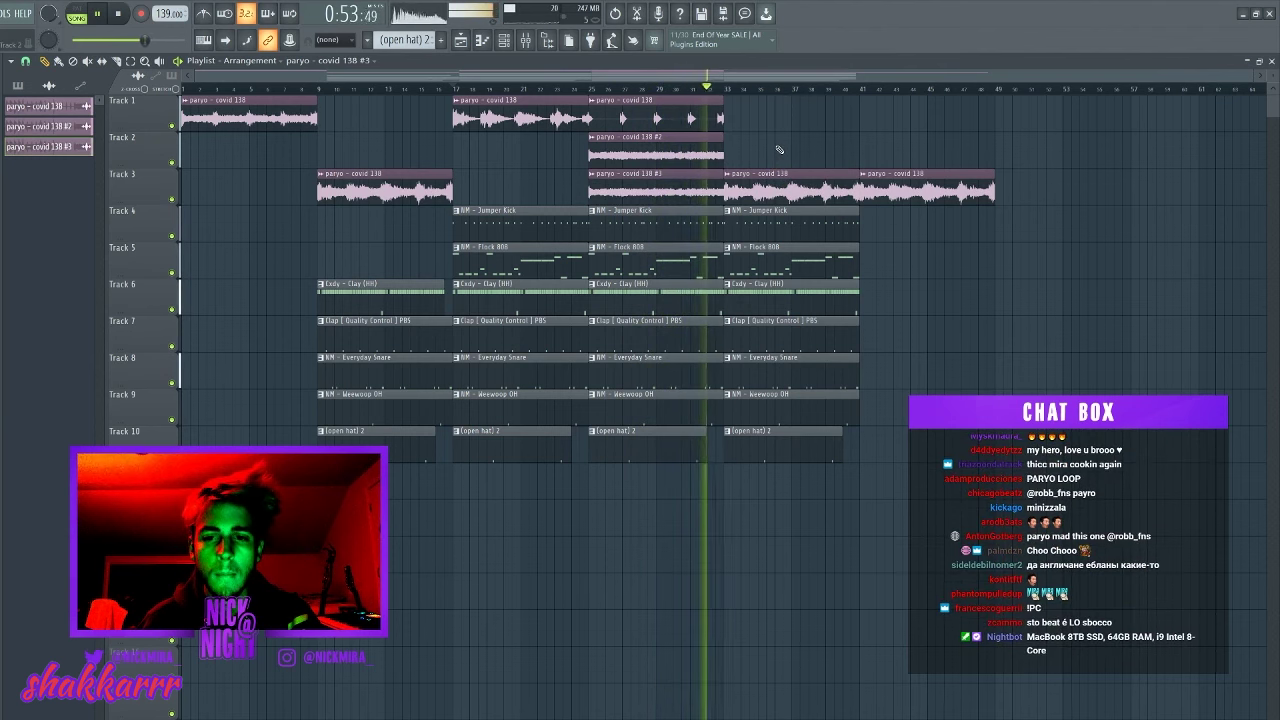
- Delete the NM - Jumper Kick clip at bar 33 and make the NM - Flock 808 clip there unique
{"action": "left_click", "coordinate": [728, 175]}
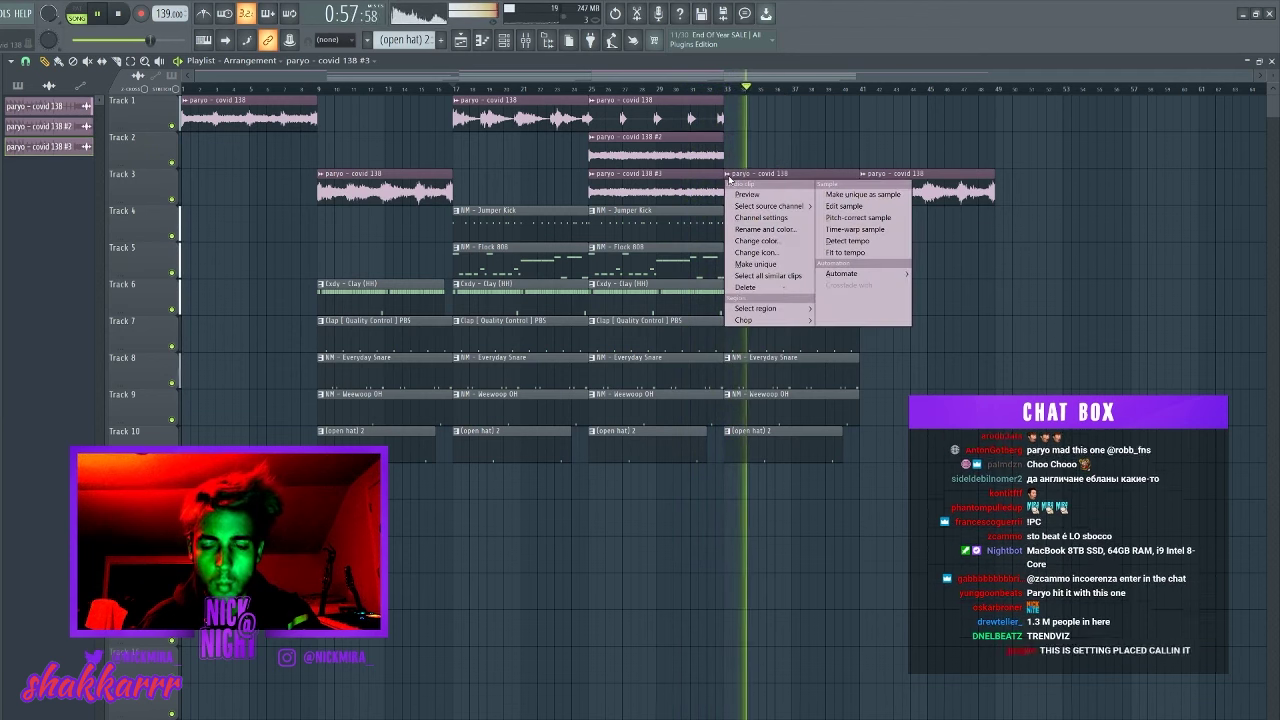
{"action": "left_click", "coordinate": [1074, 286]}
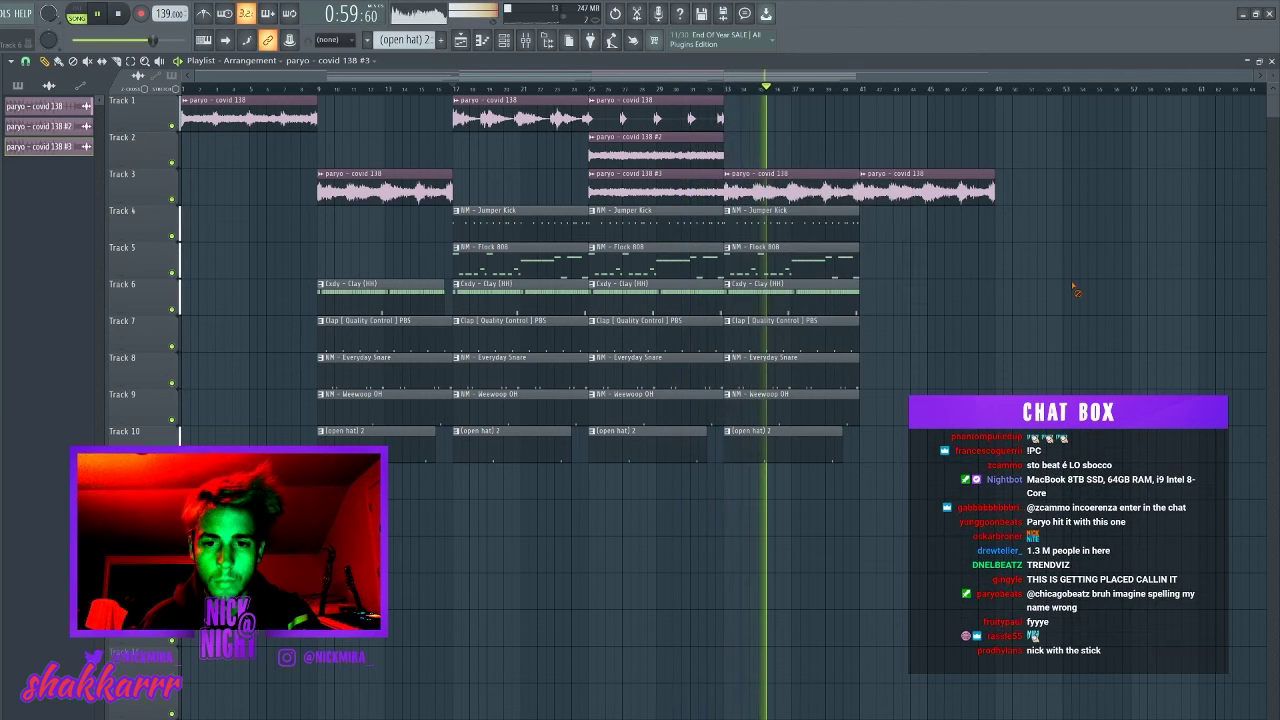
{"action": "right_click", "coordinate": [749, 237]}
{"action": "left_click", "coordinate": [729, 247]}
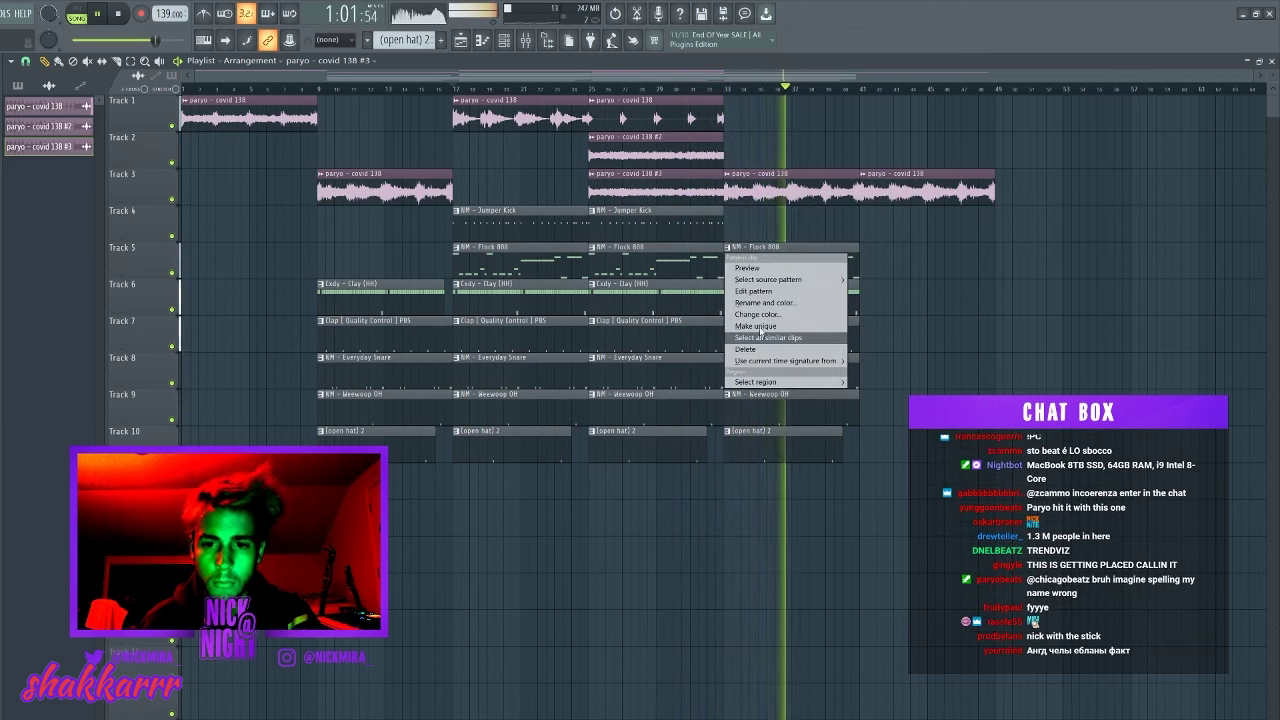
{"action": "left_click", "coordinate": [771, 338]}
- Add 808 TRANSCEND - Loop_2 as a channel below NM - Flock 808 and move the unique pattern's bass notes to it
{"action": "double_click", "coordinate": [775, 254]}
{"action": "key", "text": "F6"}
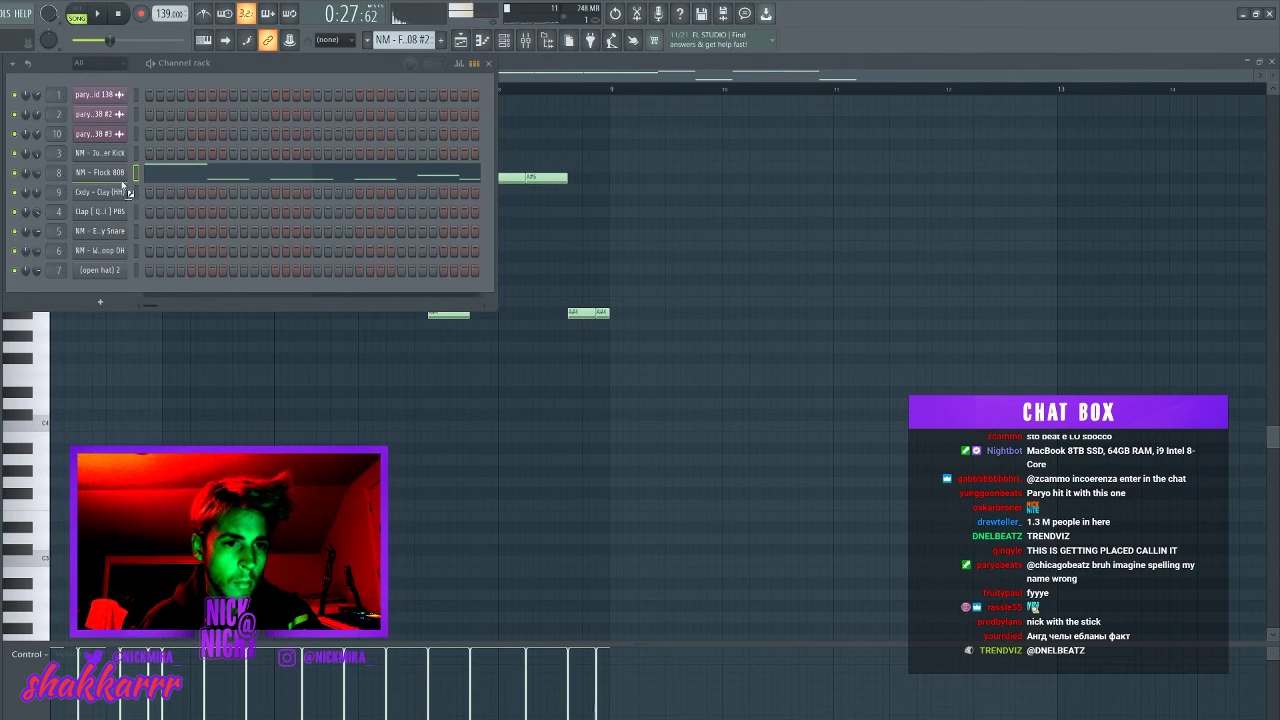
{"action": "left_click_drag", "start_coordinate": [123, 186], "coordinate": [129, 182]}
{"action": "key", "text": "space"}
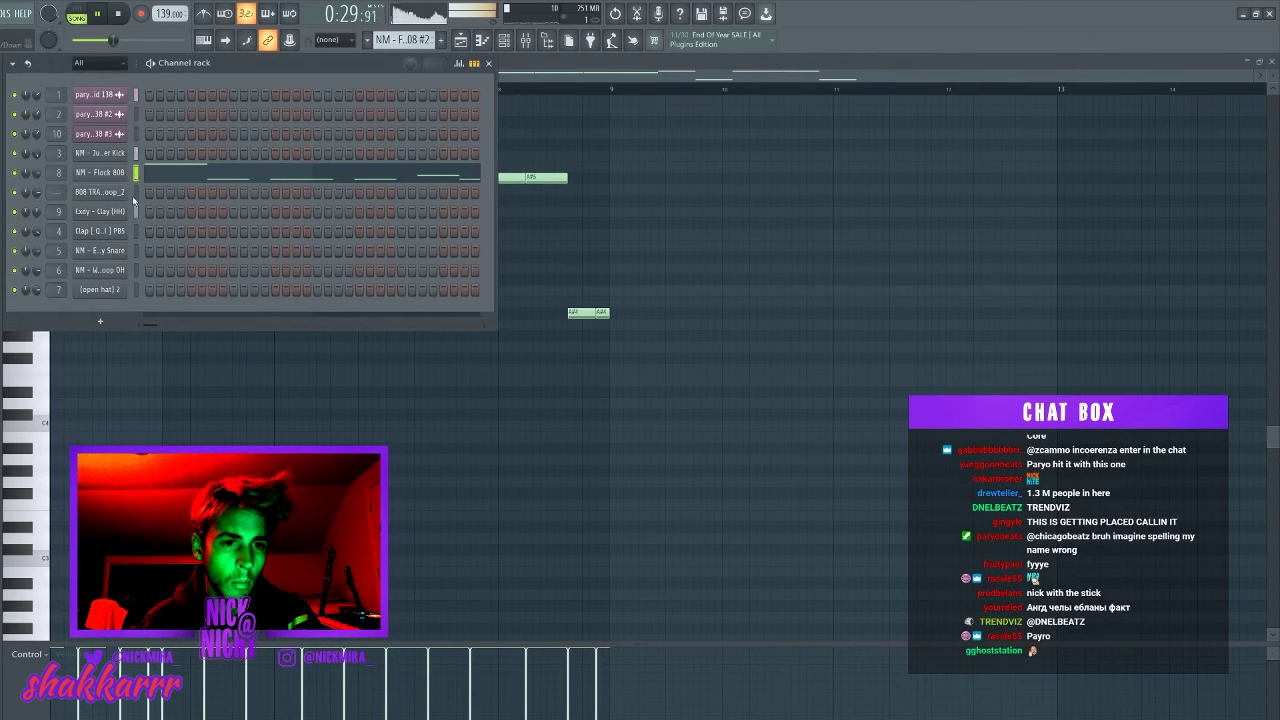
{"action": "left_click", "coordinate": [137, 194]}
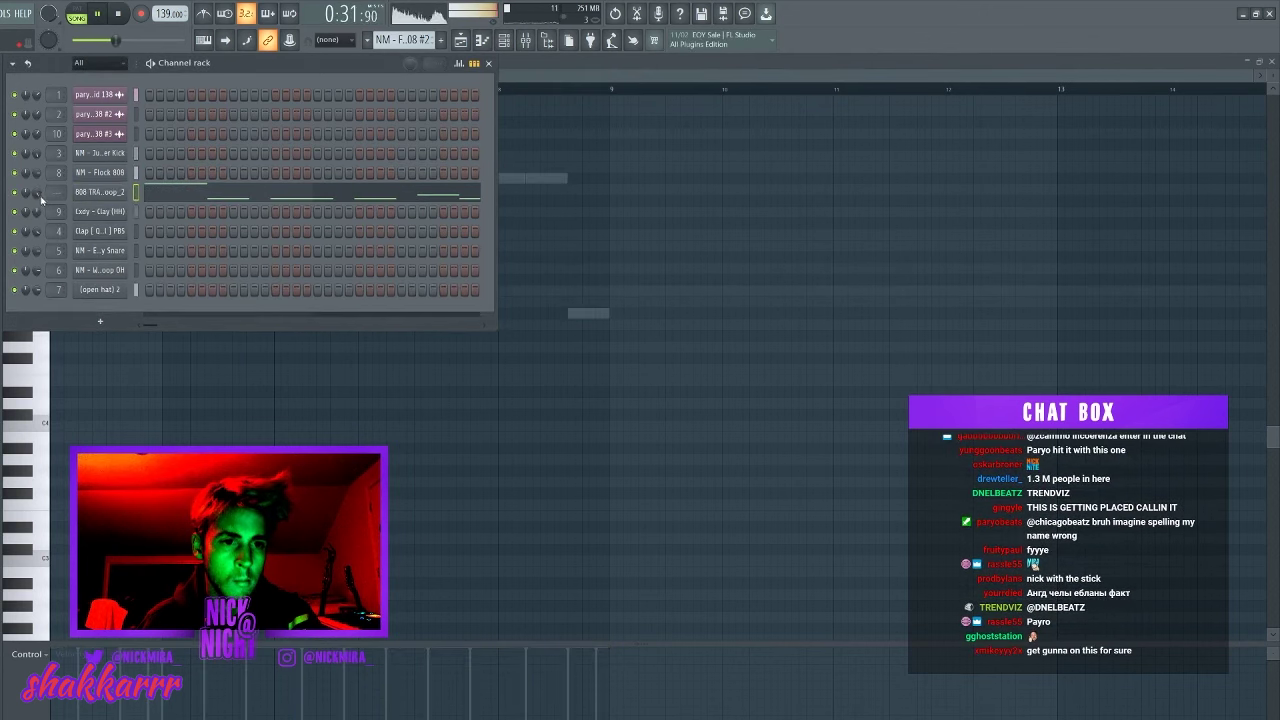
- Route the 808 TRANSCEND - Loop_2 channel to mixer track 11
{"action": "left_click", "coordinate": [100, 192]}
{"action": "key", "text": "F9"}
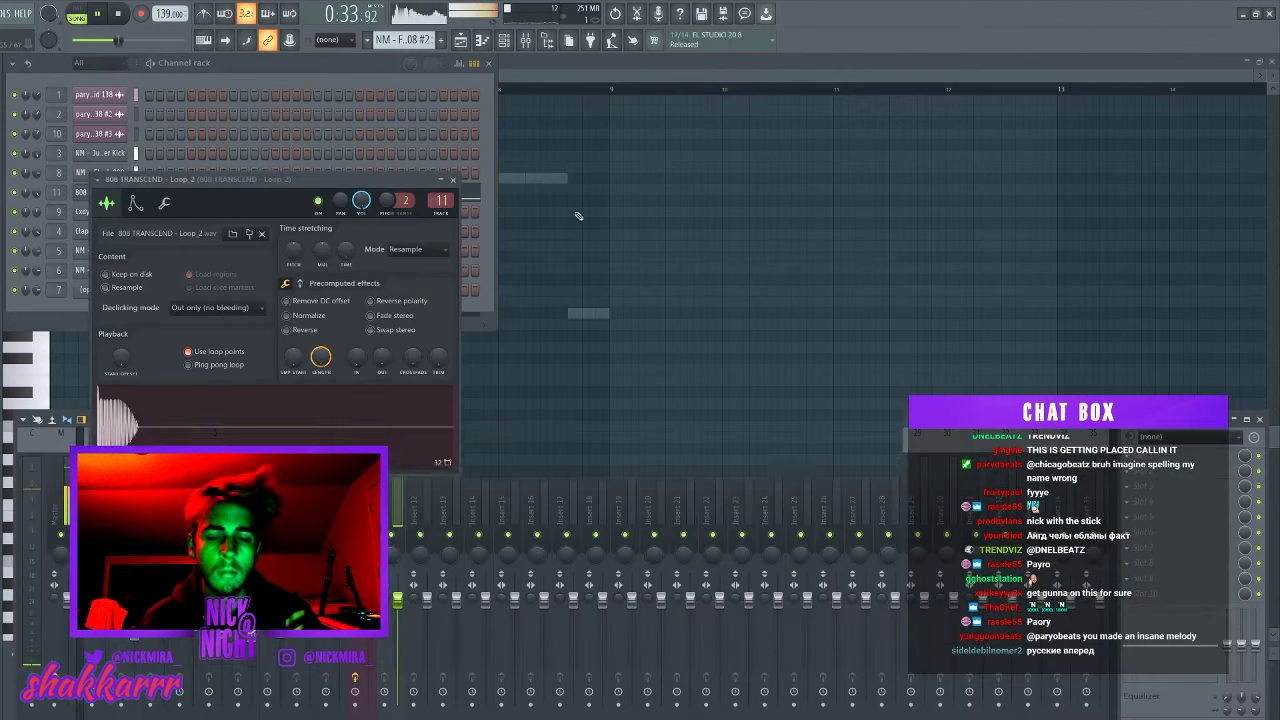
{"action": "key", "text": "F9"}
- Play the playlist from bar 33 and lower the volume of mixer track 11
{"action": "left_click", "coordinate": [461, 41]}
{"action": "left_click", "coordinate": [461, 41]}
{"action": "left_click", "coordinate": [728, 90]}
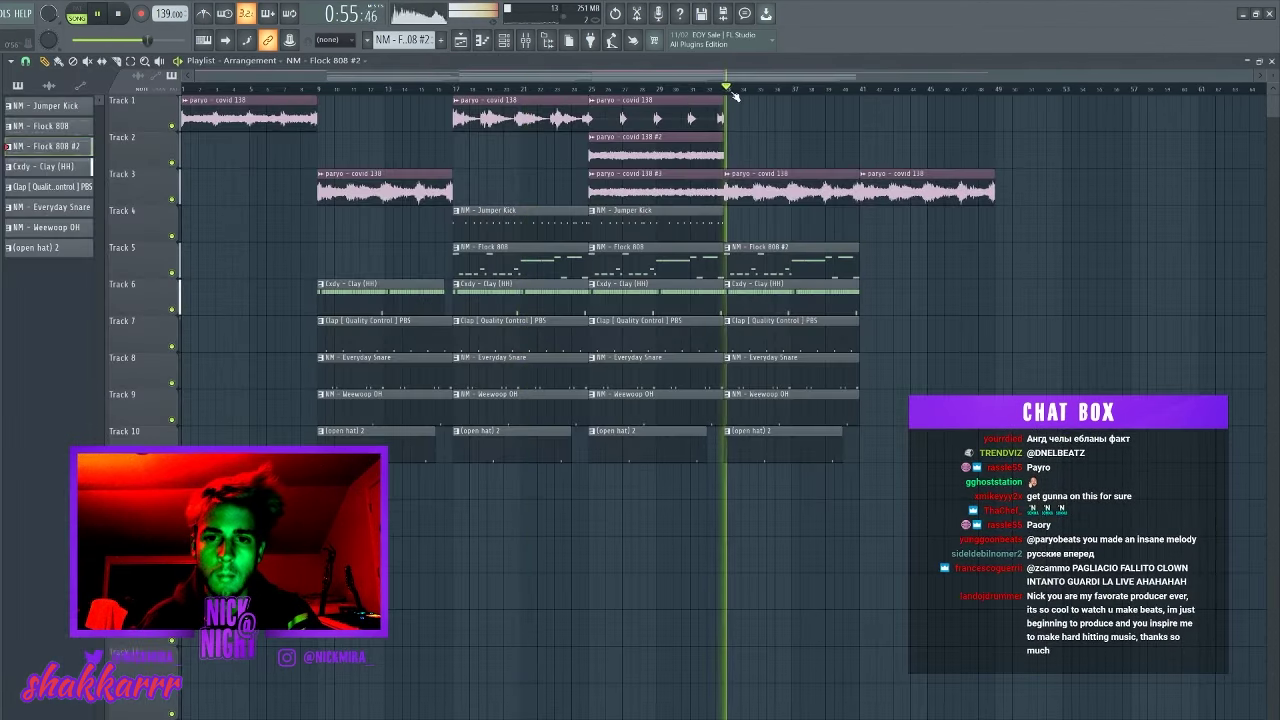
{"action": "key", "text": "F9"}
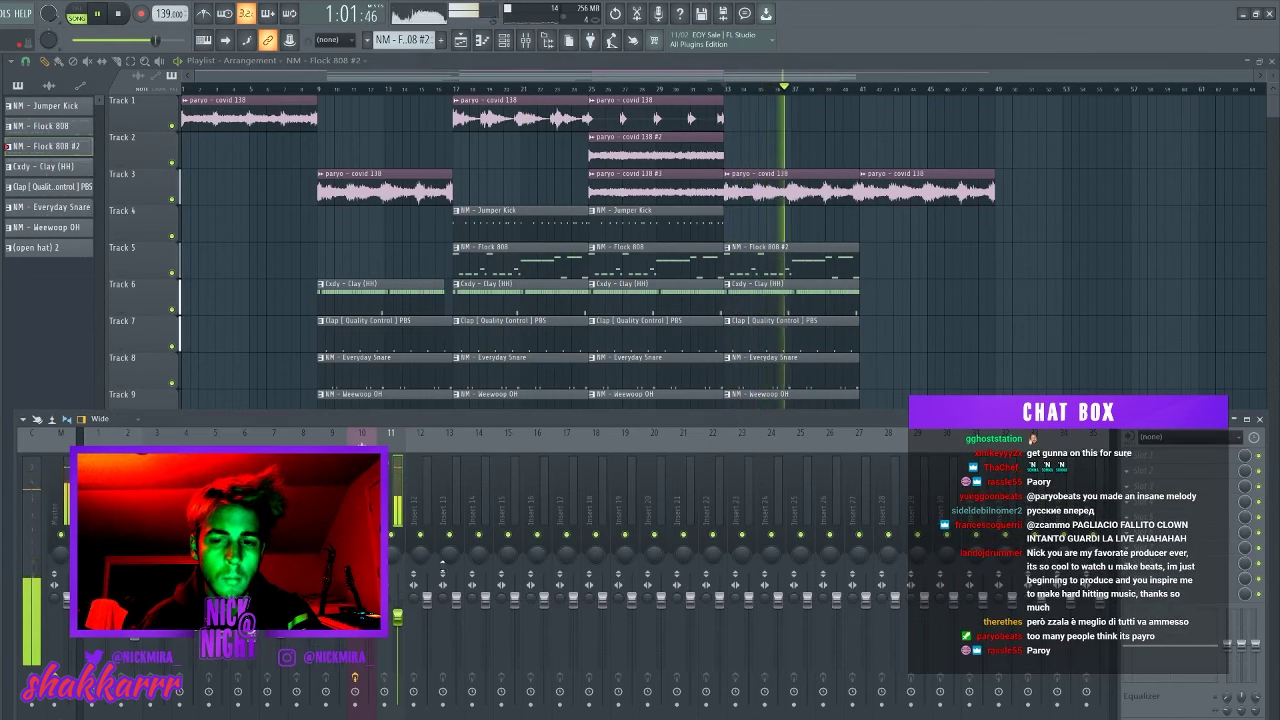
- Review the 808 TRANSCEND - Loop_2 notes in the piano roll, and delete the (open hat) 2 and NM - Weewoop OH clips at bar 33
{"action": "double_click", "coordinate": [781, 267]}
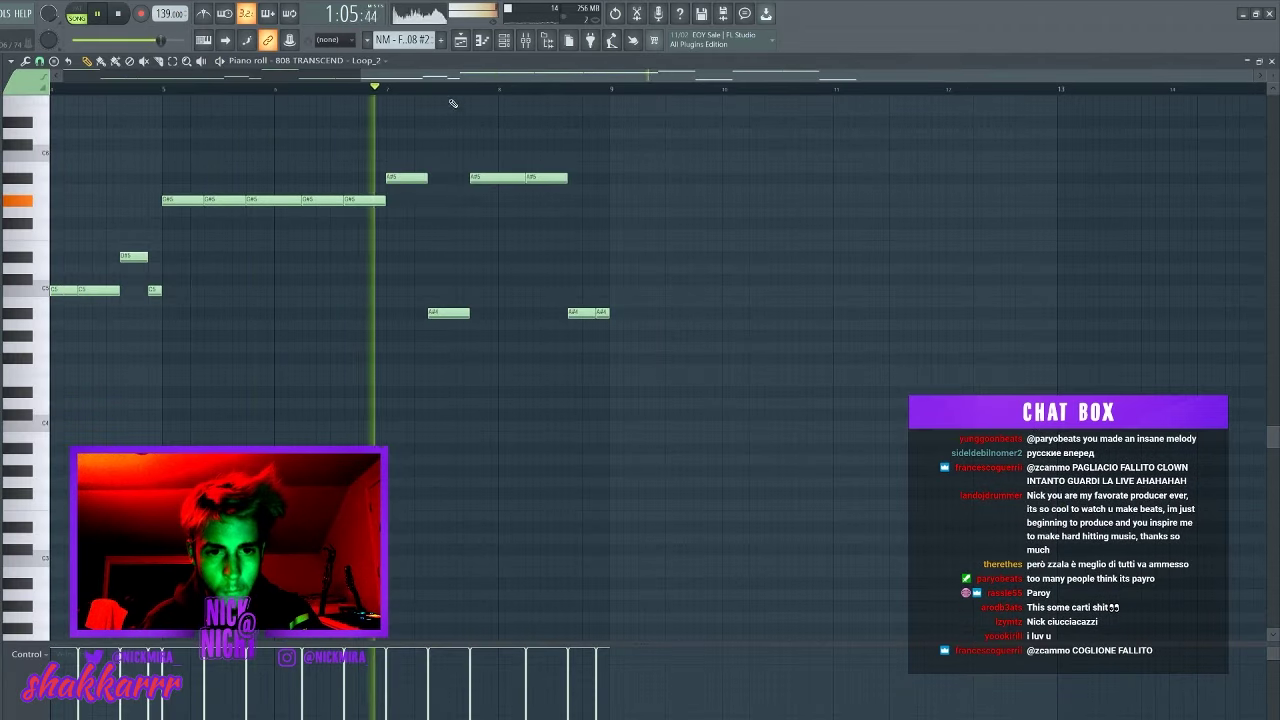
{"action": "scroll", "coordinate": [454, 94], "scroll_direction": "down", "scroll_amount": 3}
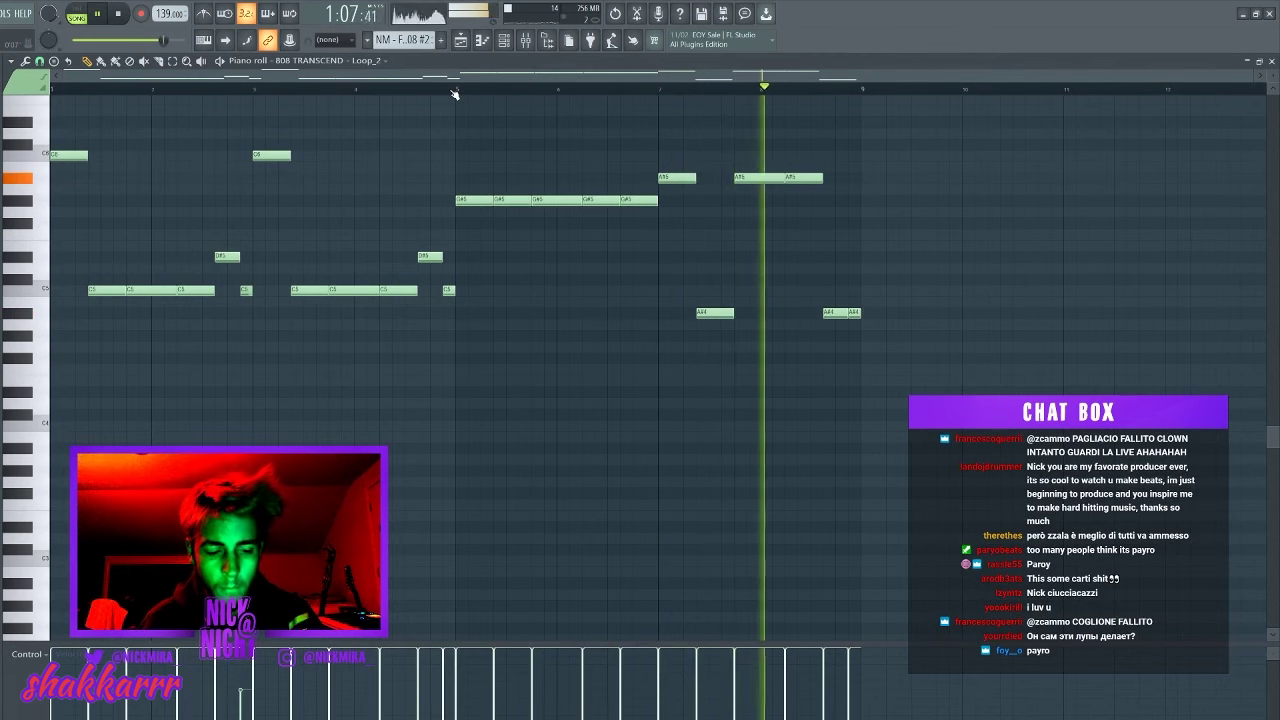
{"action": "key", "text": "F5"}
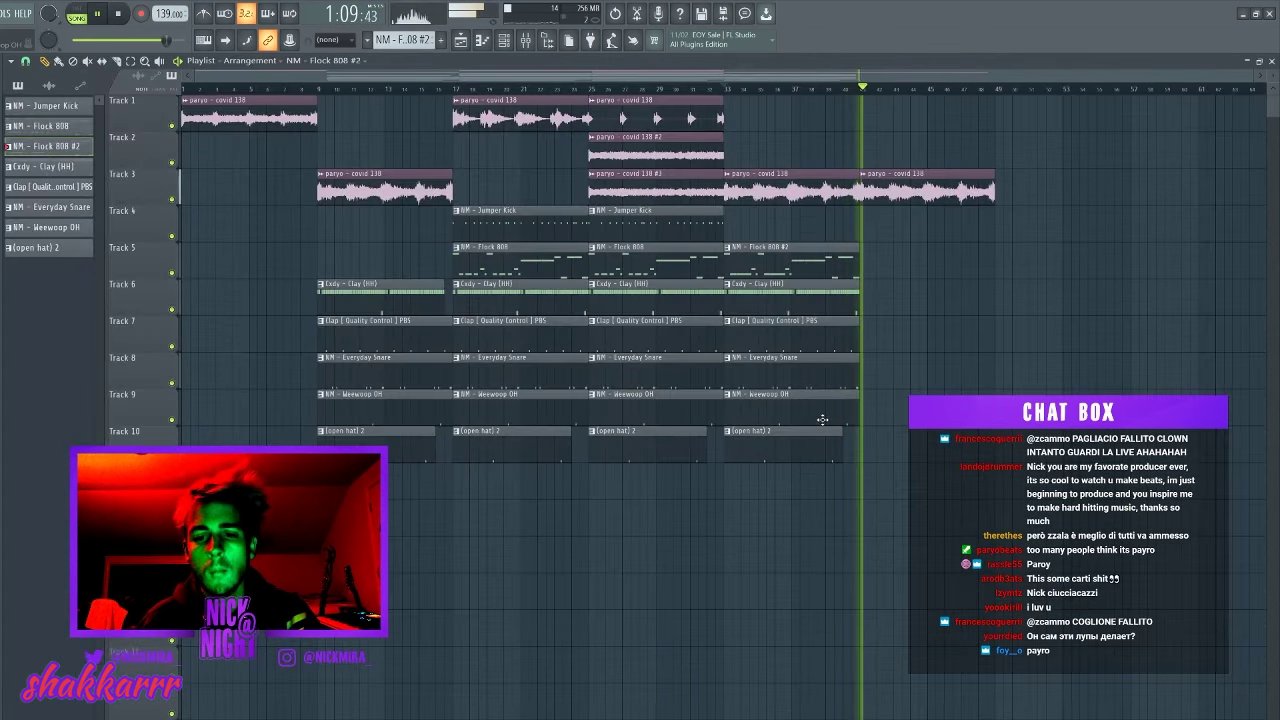
{"action": "right_click", "coordinate": [800, 447]}
{"action": "right_click", "coordinate": [798, 408]}
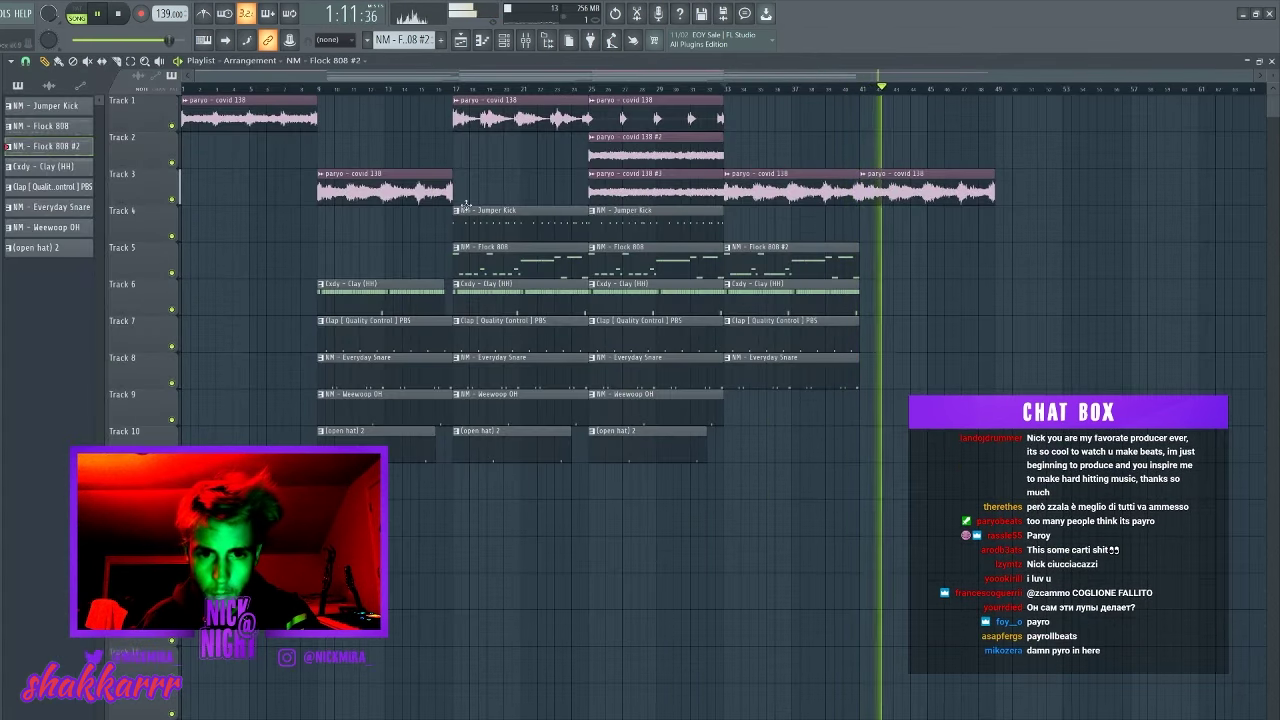
- Duplicate all clips from bar 17 onward twice, placing the copies at bars 49 and 81
{"action": "left_click_drag", "start_coordinate": [460, 122], "coordinate": [1062, 592]}
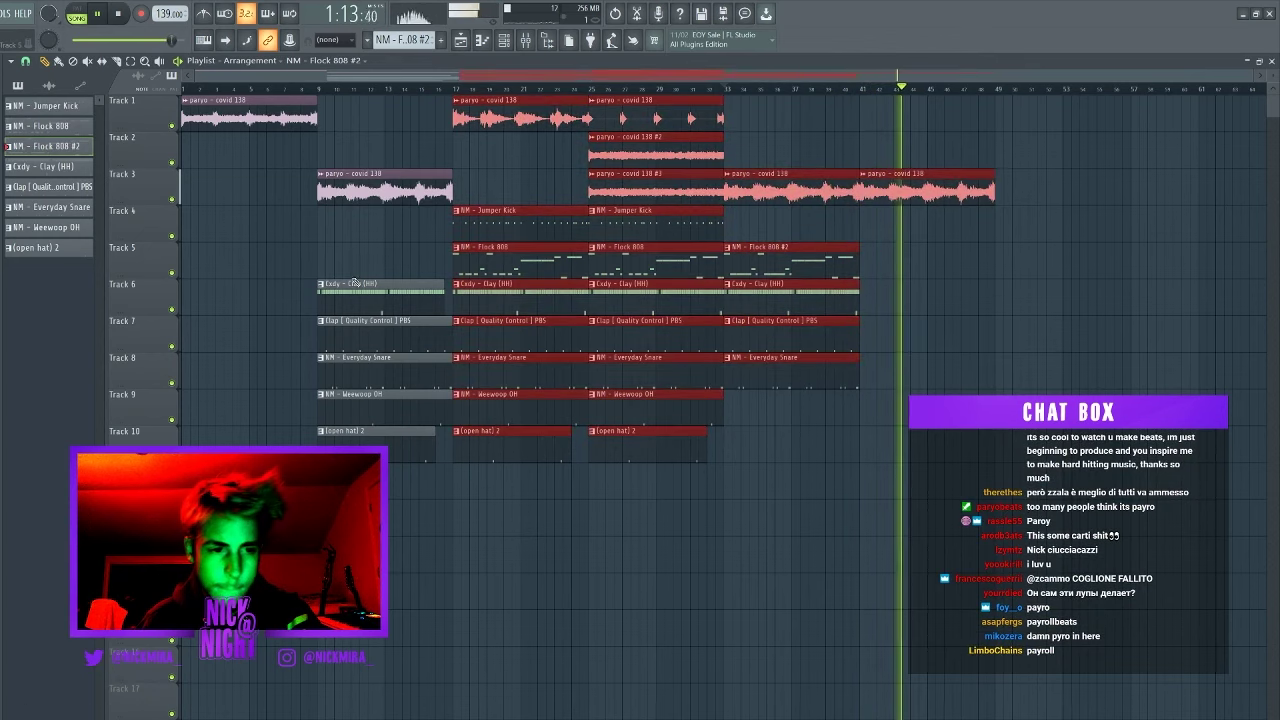
{"action": "left_click_drag", "start_coordinate": [494, 116], "coordinate": [1147, 587]}
{"action": "key", "text": "ctrl+b"}
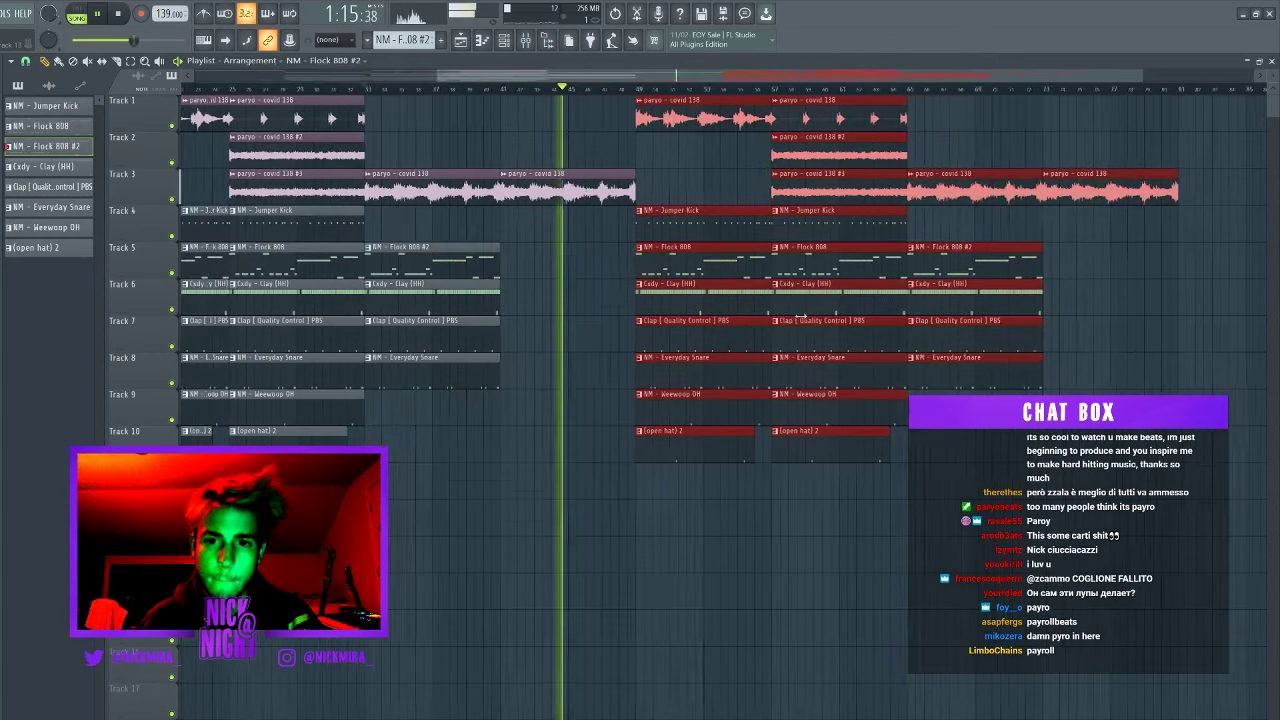
{"action": "key", "text": "ctrl+b"}
{"action": "key", "text": "ctrl+d"}
{"action": "scroll", "coordinate": [1147, 587], "scroll_direction": "down", "scroll_amount": 3}
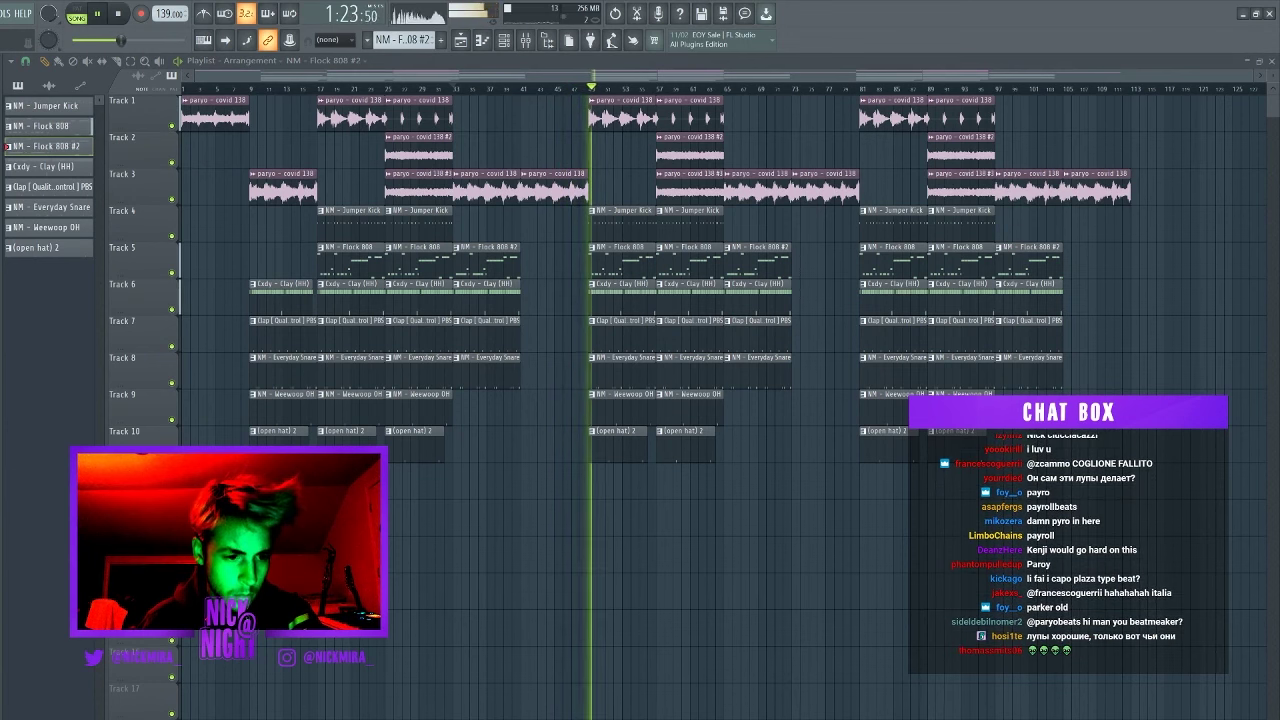
- Replace the Track 3 loop at bar 41 with copies of the bar 25 loop clips on Tracks 1 to 3, and play from there
{"action": "left_click", "coordinate": [570, 88]}
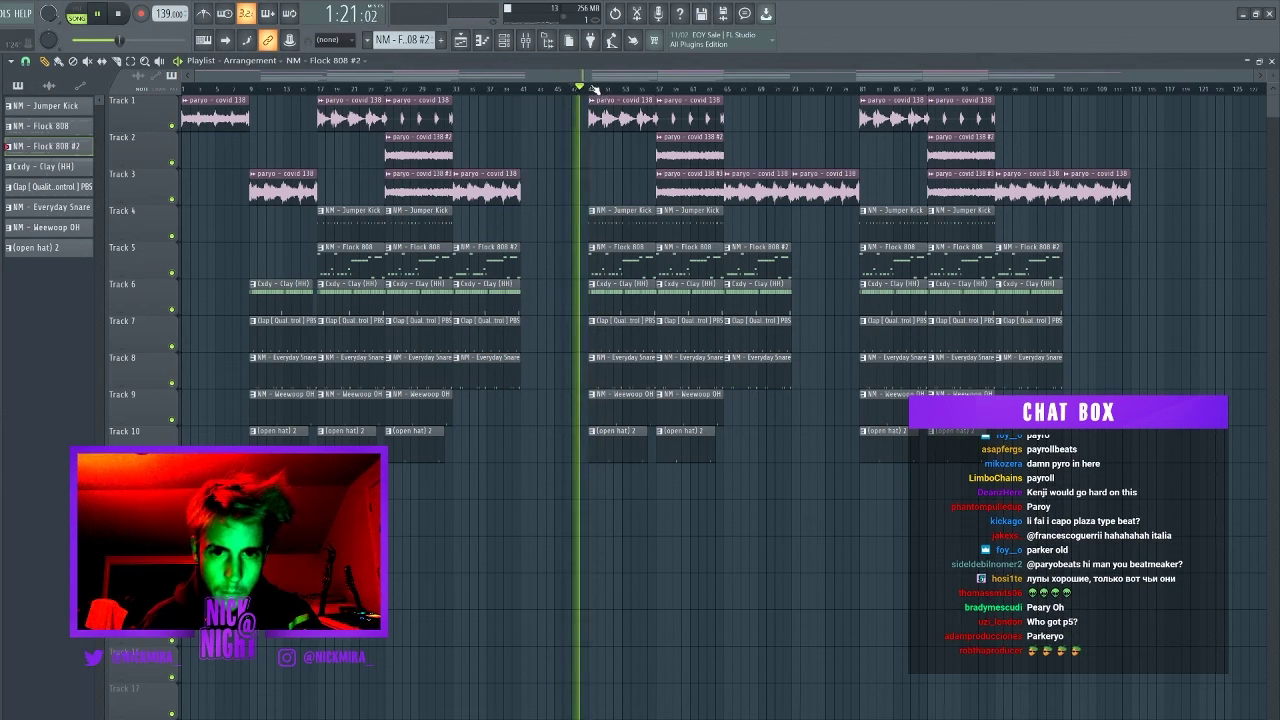
{"action": "left_click", "coordinate": [594, 89]}
{"action": "left_click", "coordinate": [415, 152], "text": "ctrl"}
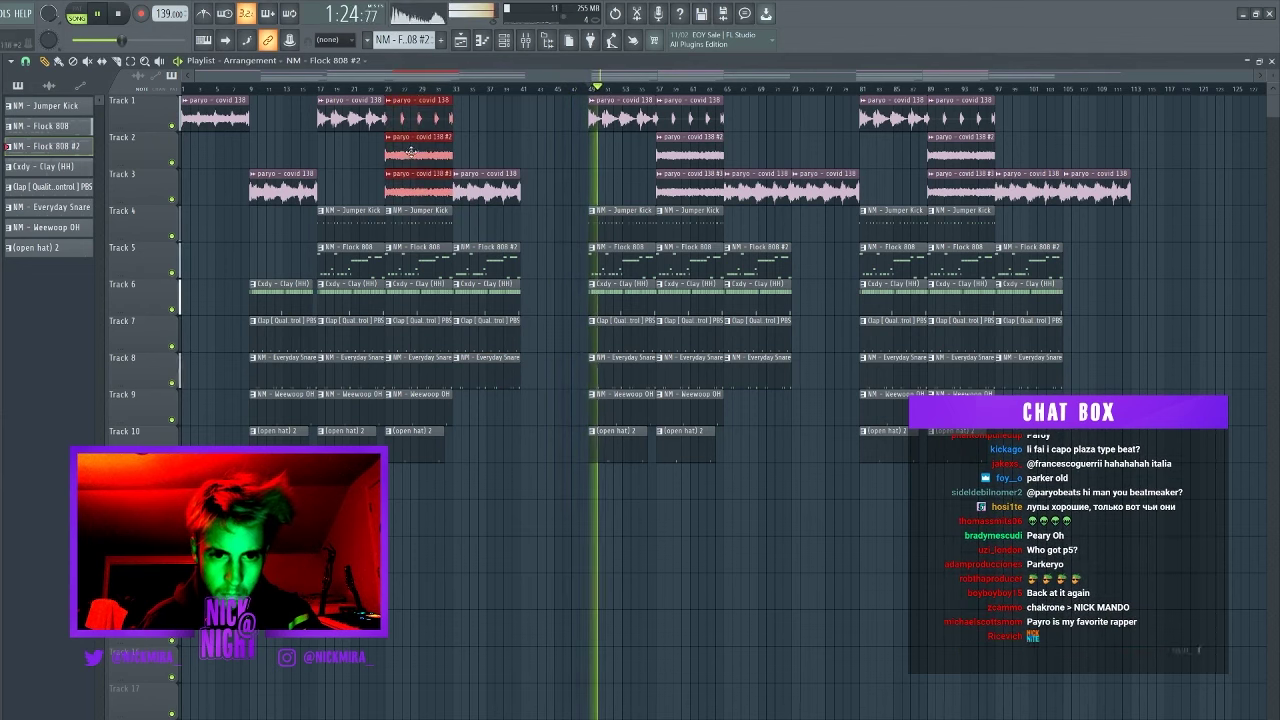
{"action": "left_click_drag", "start_coordinate": [411, 152], "coordinate": [552, 136]}
{"action": "left_click", "coordinate": [526, 88]}
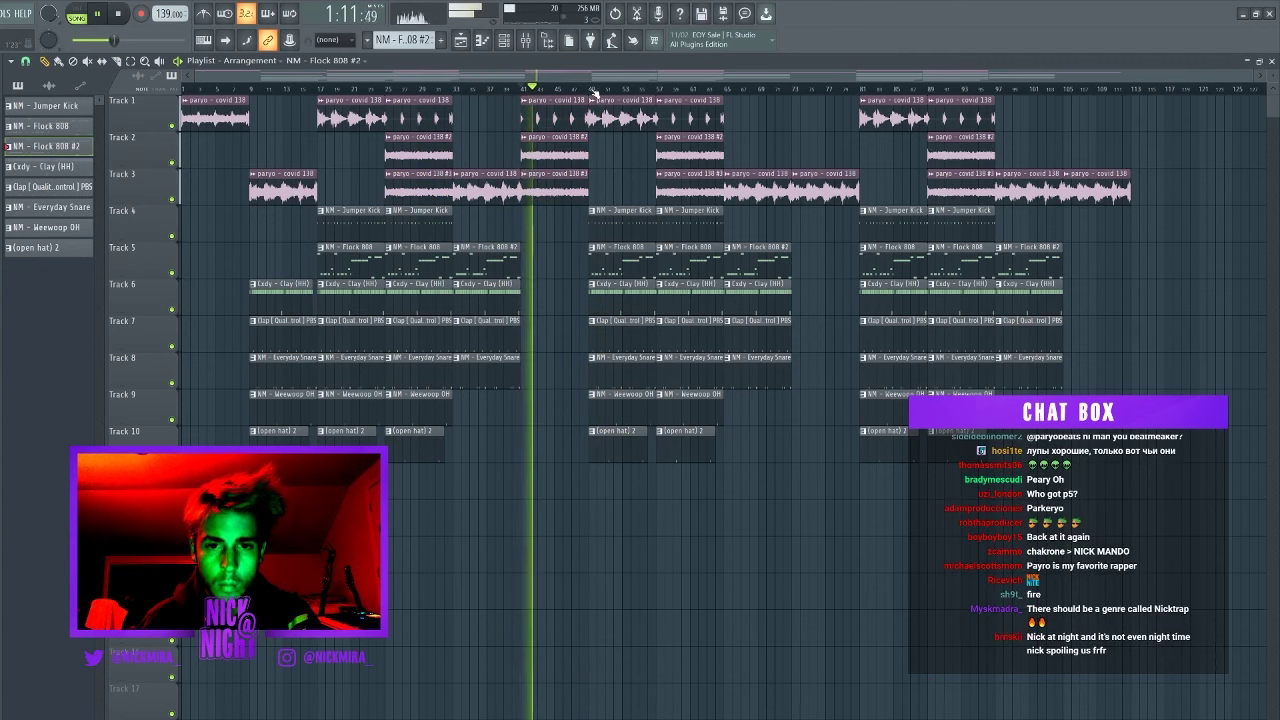
- Delete all clips from bar 49 onward and duplicate the updated section from bar 17 to bars 49 and 81
{"action": "left_click_drag", "start_coordinate": [595, 96], "coordinate": [1163, 527]}
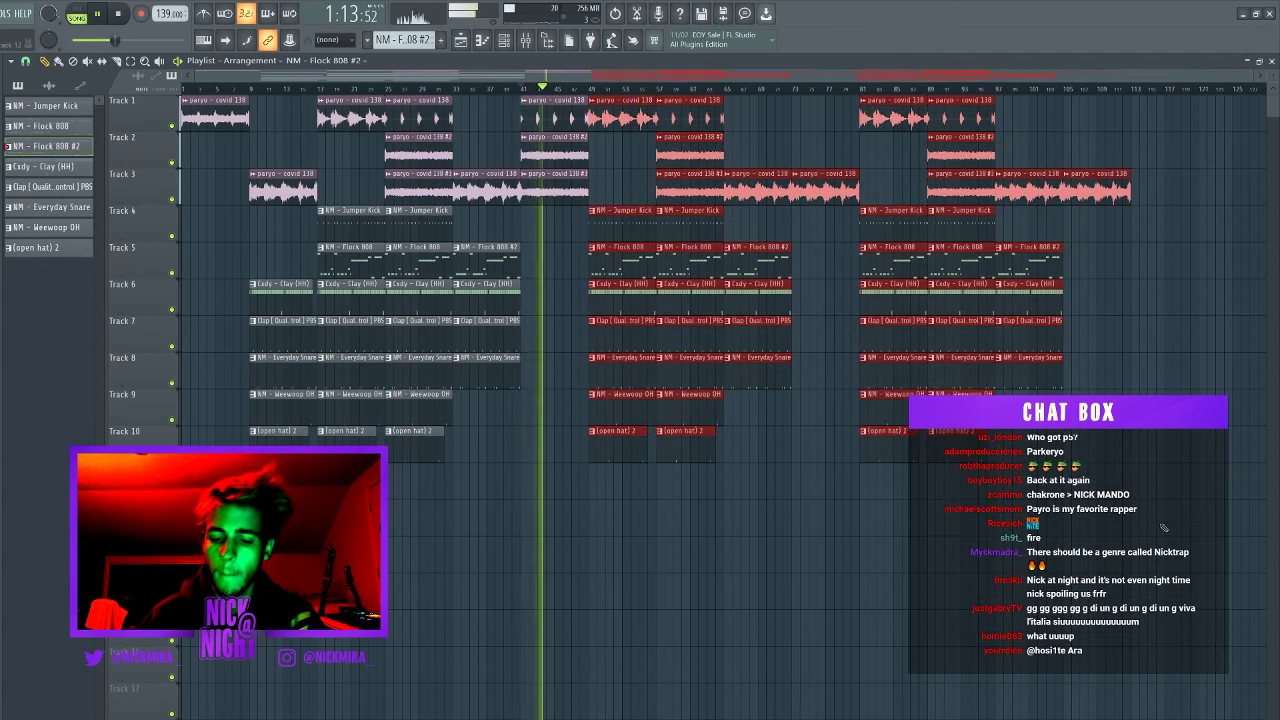
{"action": "key", "text": "Delete"}
{"action": "left_click_drag", "start_coordinate": [322, 98], "coordinate": [1010, 646]}
{"action": "key", "text": "ctrl+b"}
{"action": "key", "text": "ctrl+b"}
{"action": "key", "text": "ctrl+d"}
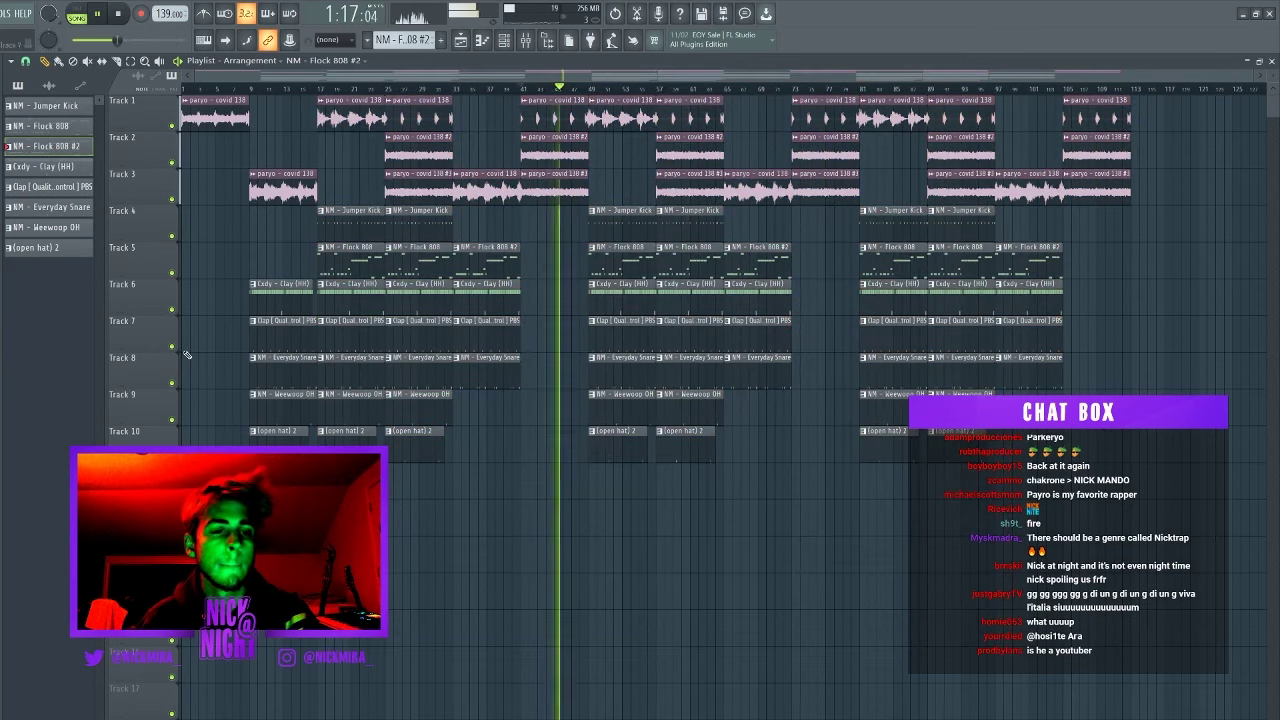
- Delete the paryo - covid 138 #3 clip on Track 3 at bar 41
{"action": "right_click", "coordinate": [536, 178]}
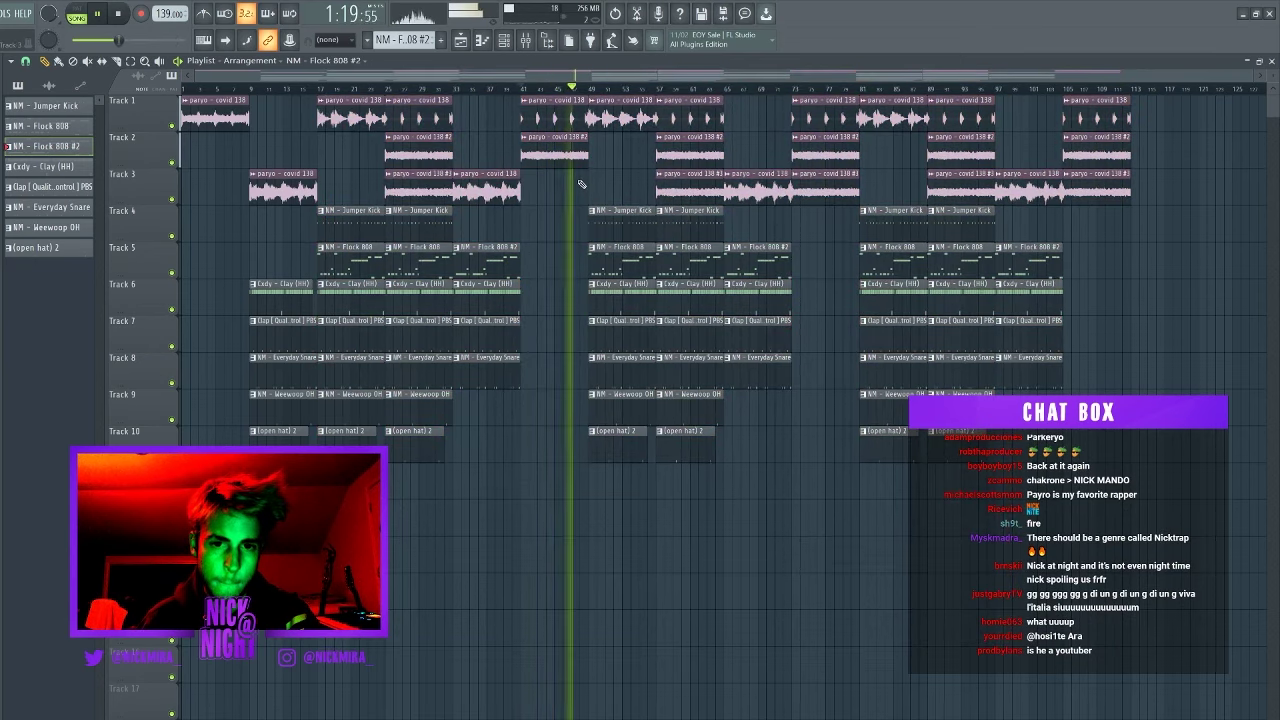
- Restore the deleted Track 3 loop clip at bar 41 and delete the Track 2 loop clip there instead
{"action": "key", "text": "ctrl+z"}
{"action": "right_click", "coordinate": [565, 147]}
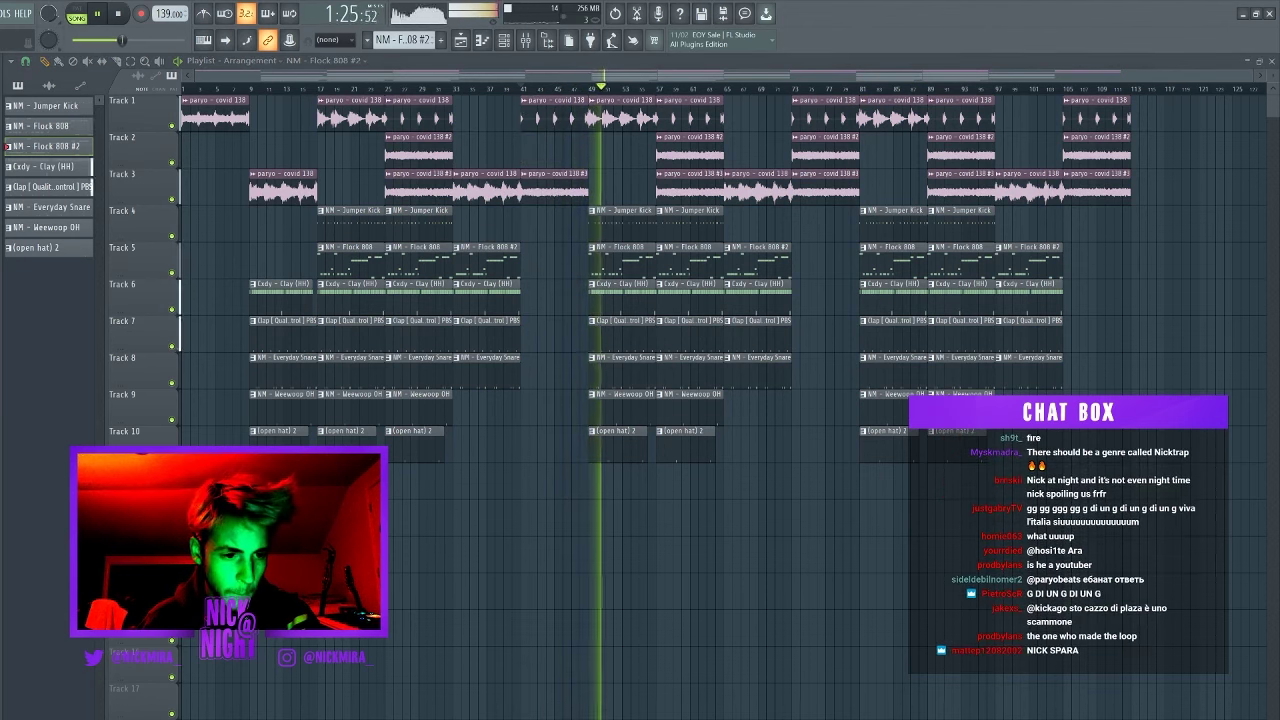
- Place the MetroBoominCrash_3 sample below Track 10 just before bar 49 and set its time stretching mode to Stretch
{"action": "left_click_drag", "start_coordinate": [489, 506], "coordinate": [612, 485]}
{"action": "double_click", "coordinate": [579, 479]}
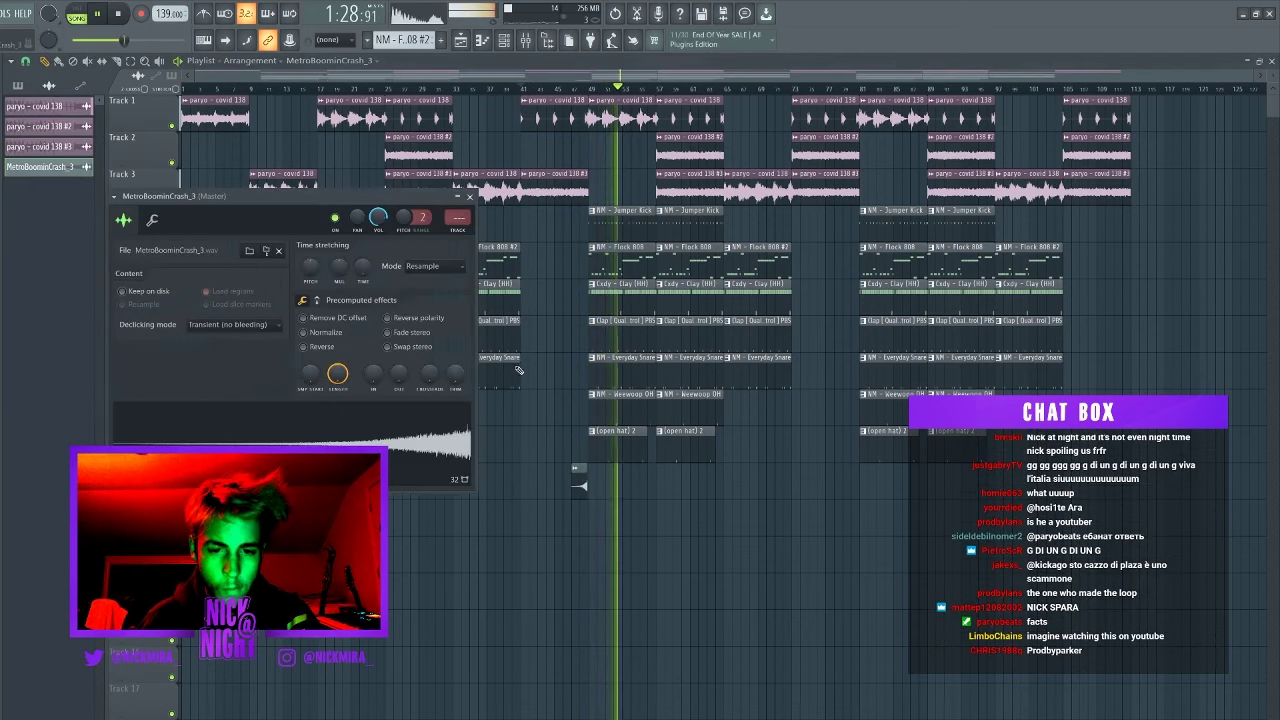
{"action": "left_click", "coordinate": [446, 267]}
{"action": "left_click", "coordinate": [425, 295]}
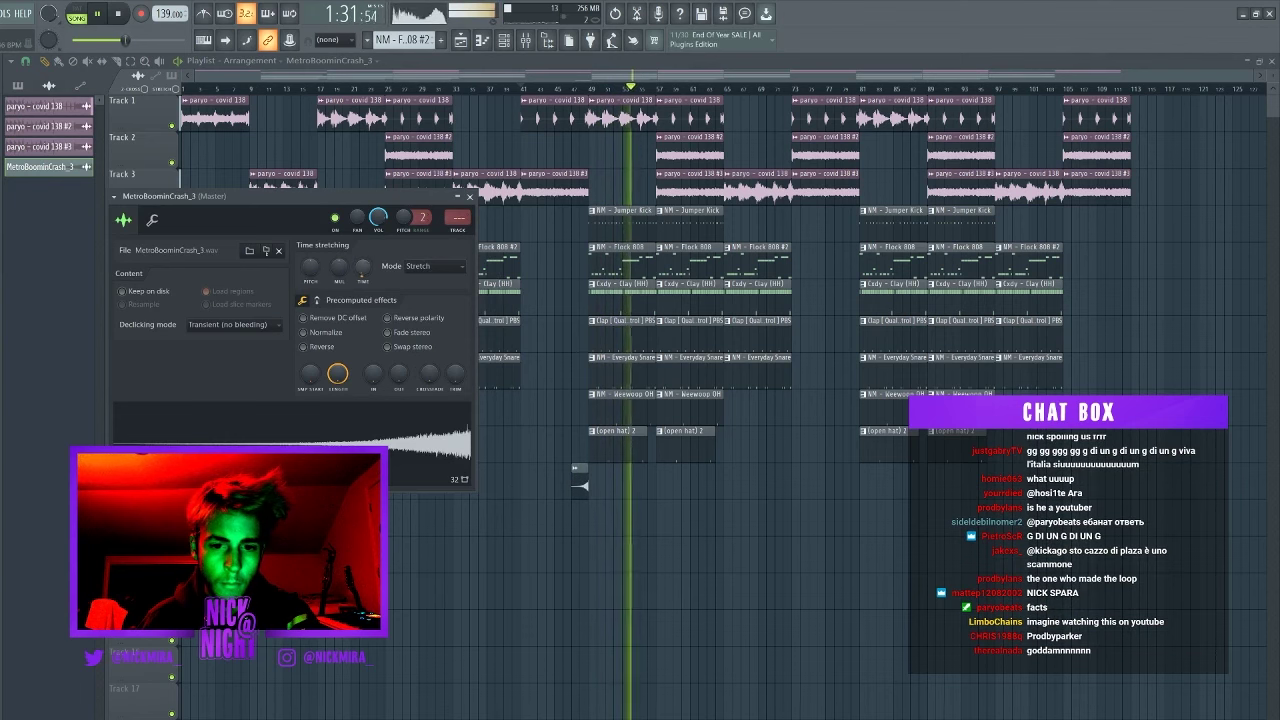
- Route MetroBoominCrash_3 to mixer track 12 at a lower level and align its shortened clip to end at bar 49
{"action": "left_click", "coordinate": [456, 230]}
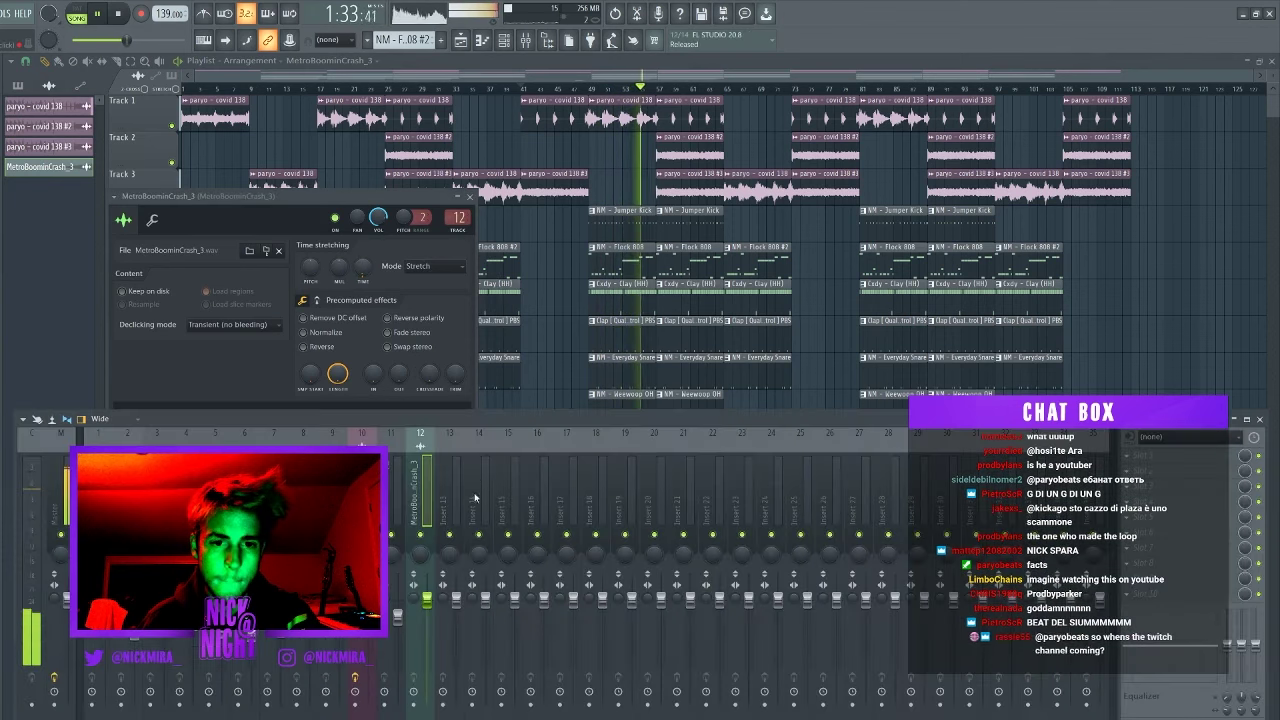
{"action": "left_click_drag", "start_coordinate": [431, 649], "coordinate": [431, 637]}
{"action": "key", "text": "Escape"}
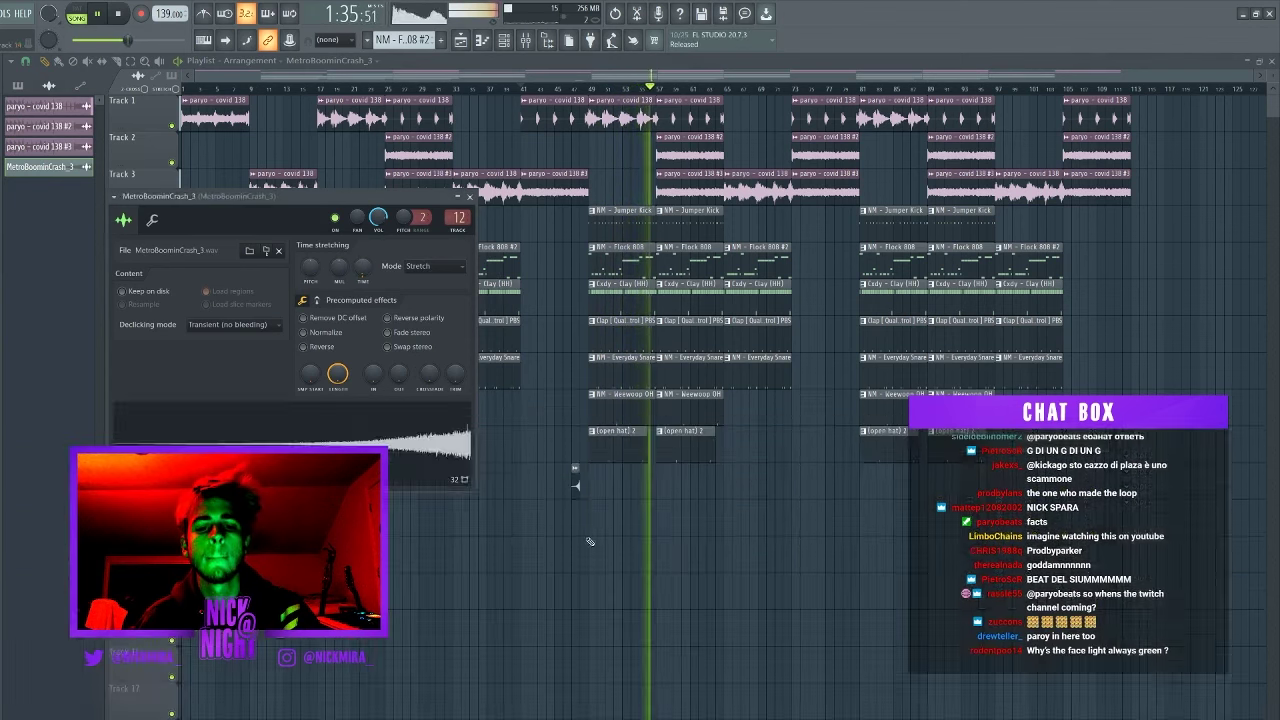
{"action": "key", "text": "Escape"}
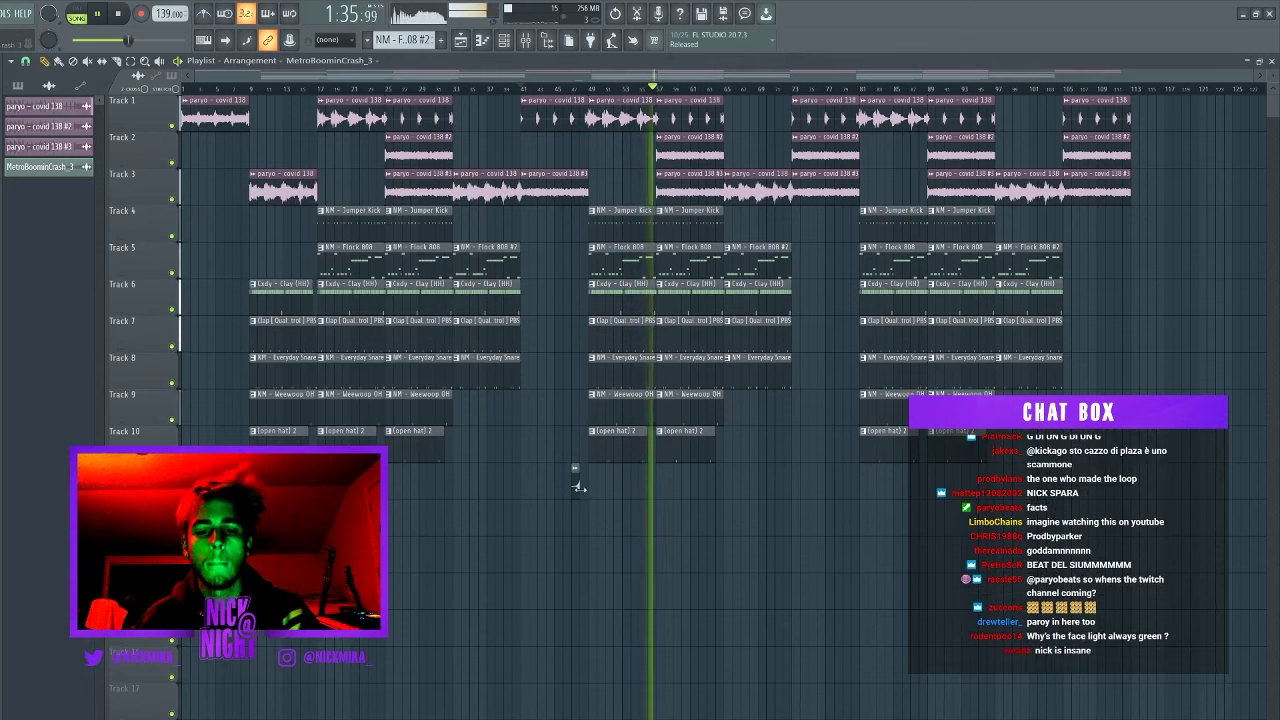
{"action": "left_click", "coordinate": [582, 89]}
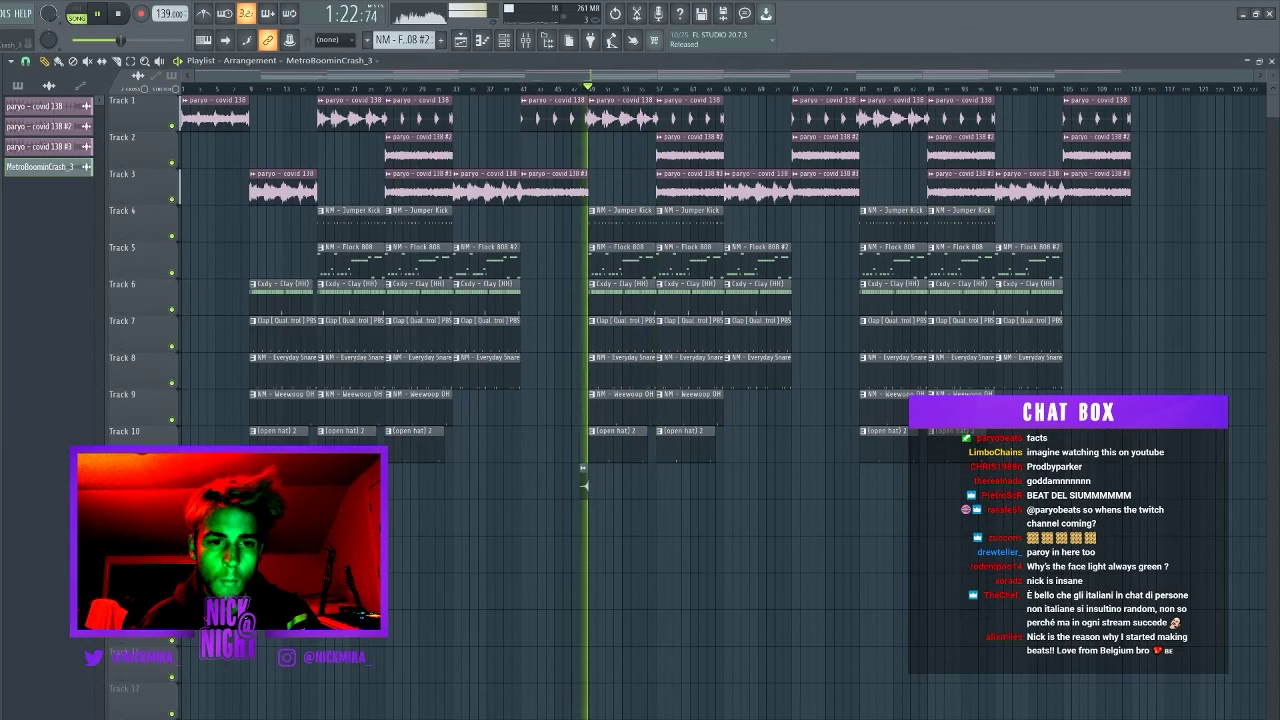
- Play the arrangement from about bar 14 and replay the transition into bar 17
{"action": "scroll", "coordinate": [299, 89], "scroll_direction": "up", "scroll_amount": 2}
{"action": "left_click", "coordinate": [299, 89]}
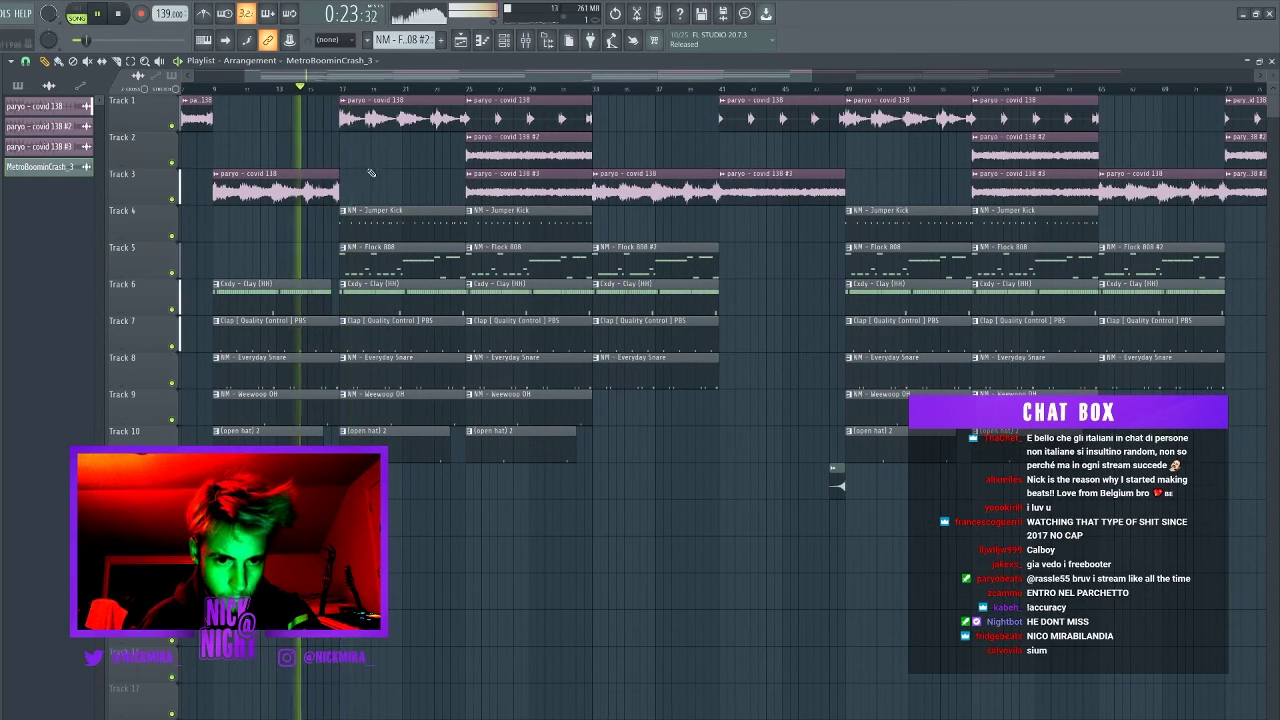
{"action": "left_click", "coordinate": [334, 88]}
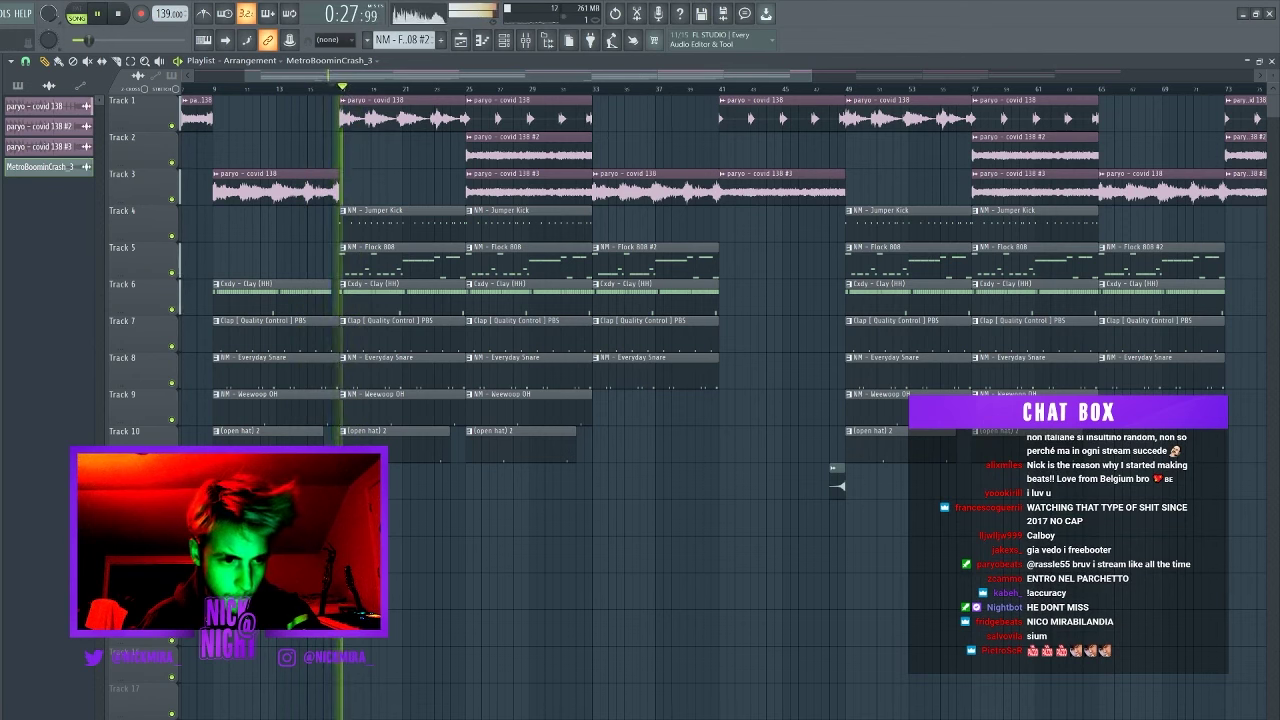
{"action": "left_click", "coordinate": [332, 88]}
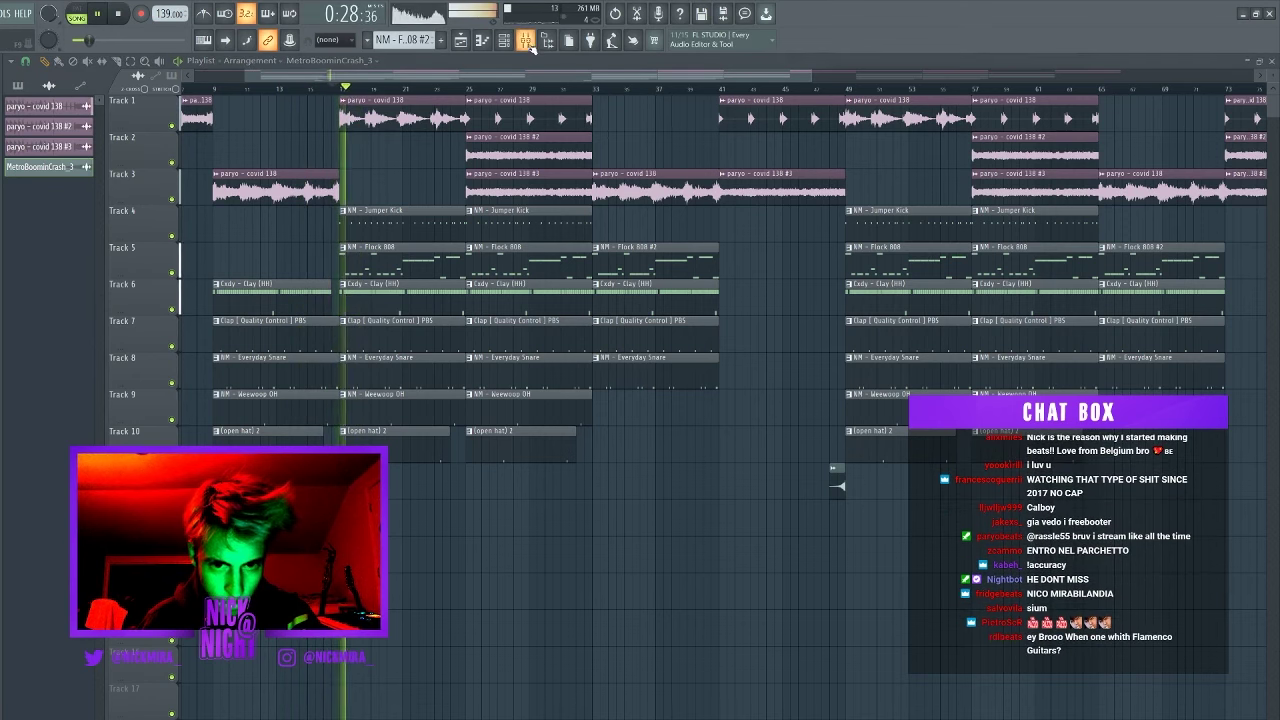
- Check the levels in the Fruity Limiter on the master mixer track
{"action": "left_click", "coordinate": [527, 42]}
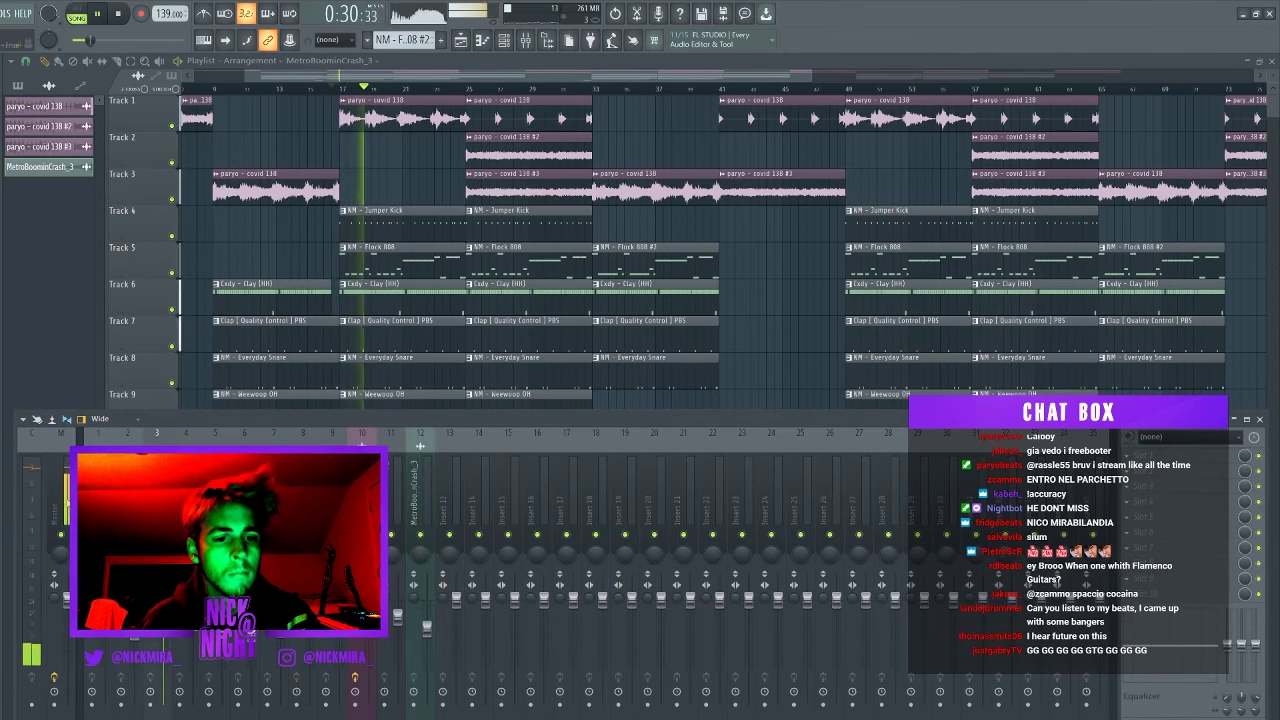
{"action": "left_click", "coordinate": [1140, 580]}
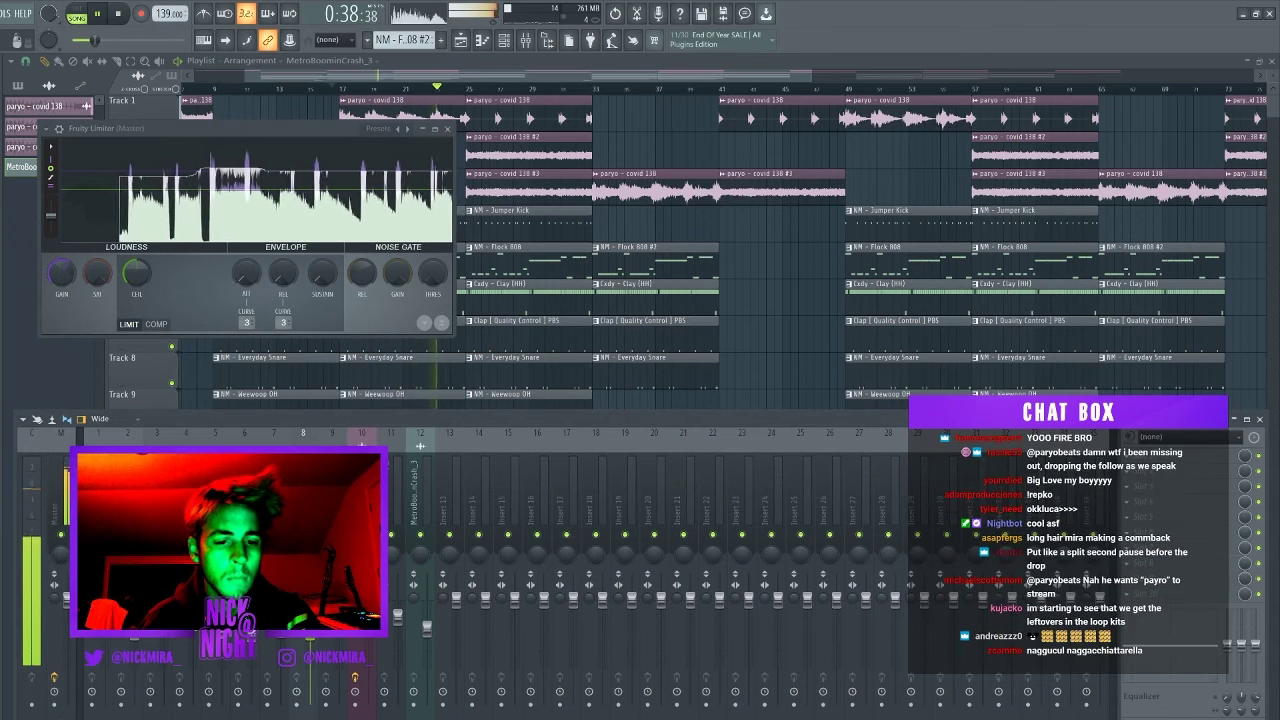
{"action": "right_click", "coordinate": [756, 305]}
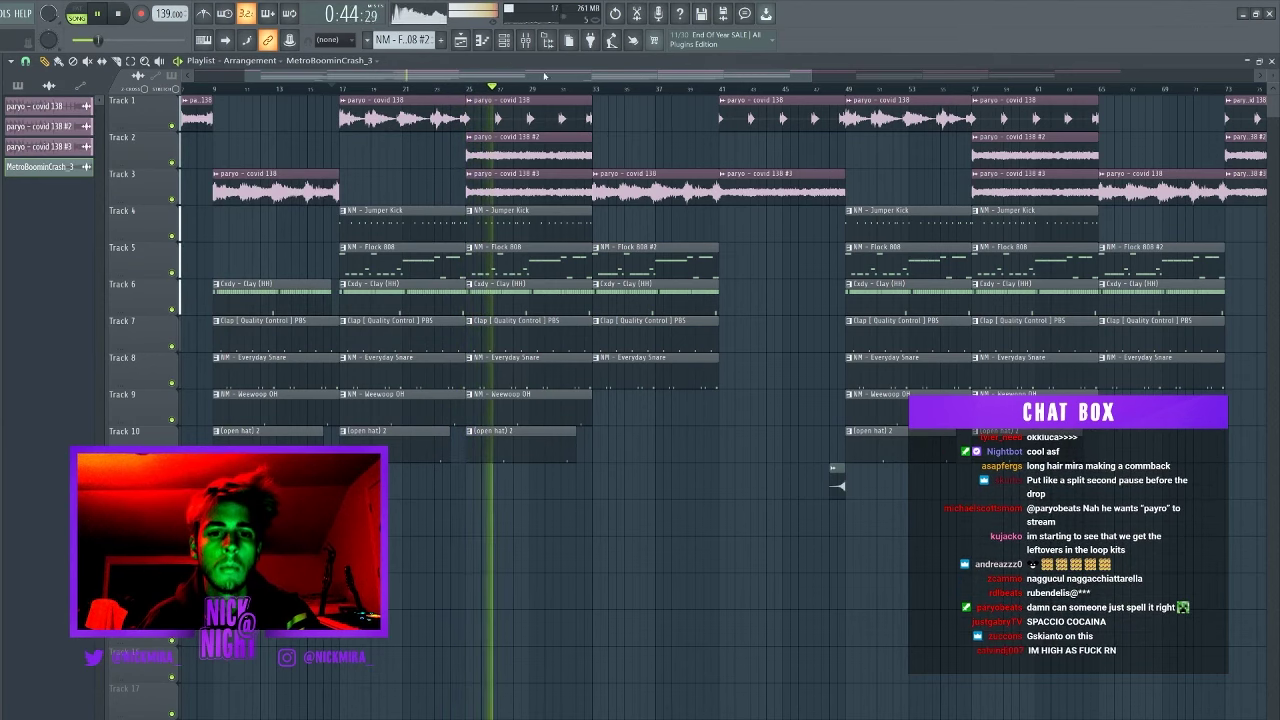
- Check the channel settings of the paryo - covid 138 #3 loop on Track 3
{"action": "scroll", "coordinate": [540, 146], "scroll_direction": "down", "scroll_amount": 3}
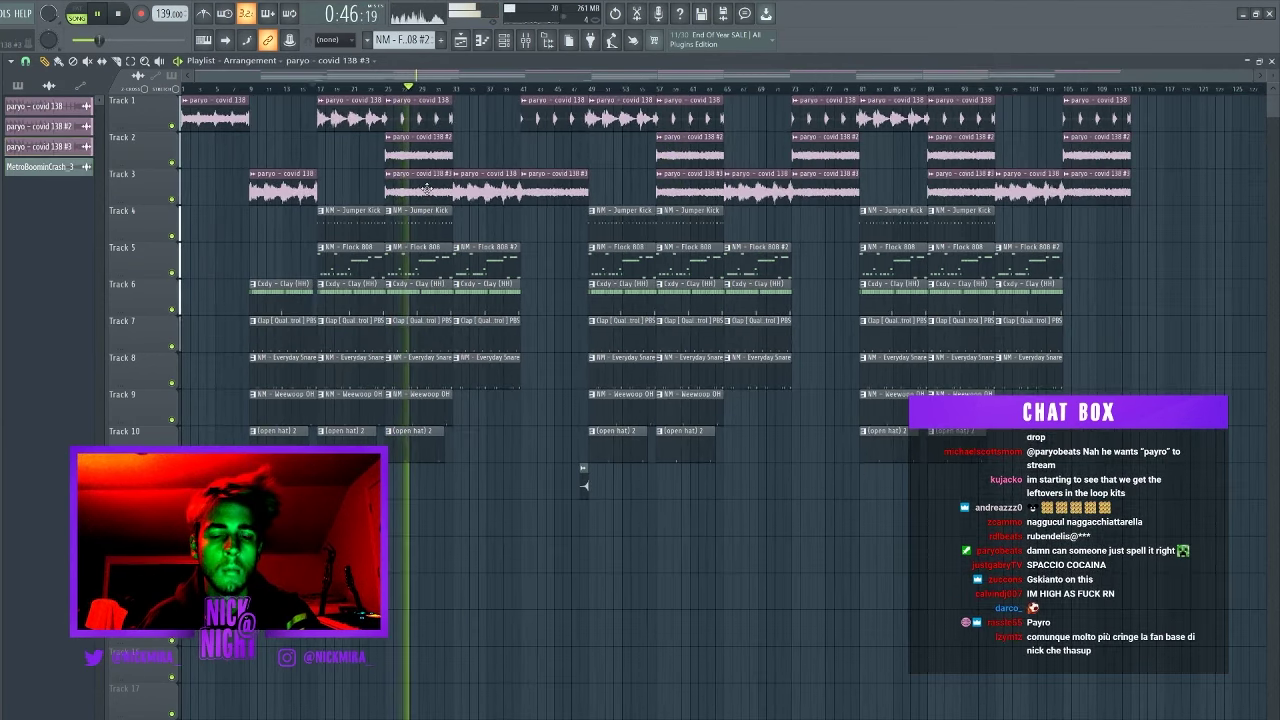
{"action": "double_click", "coordinate": [427, 191]}
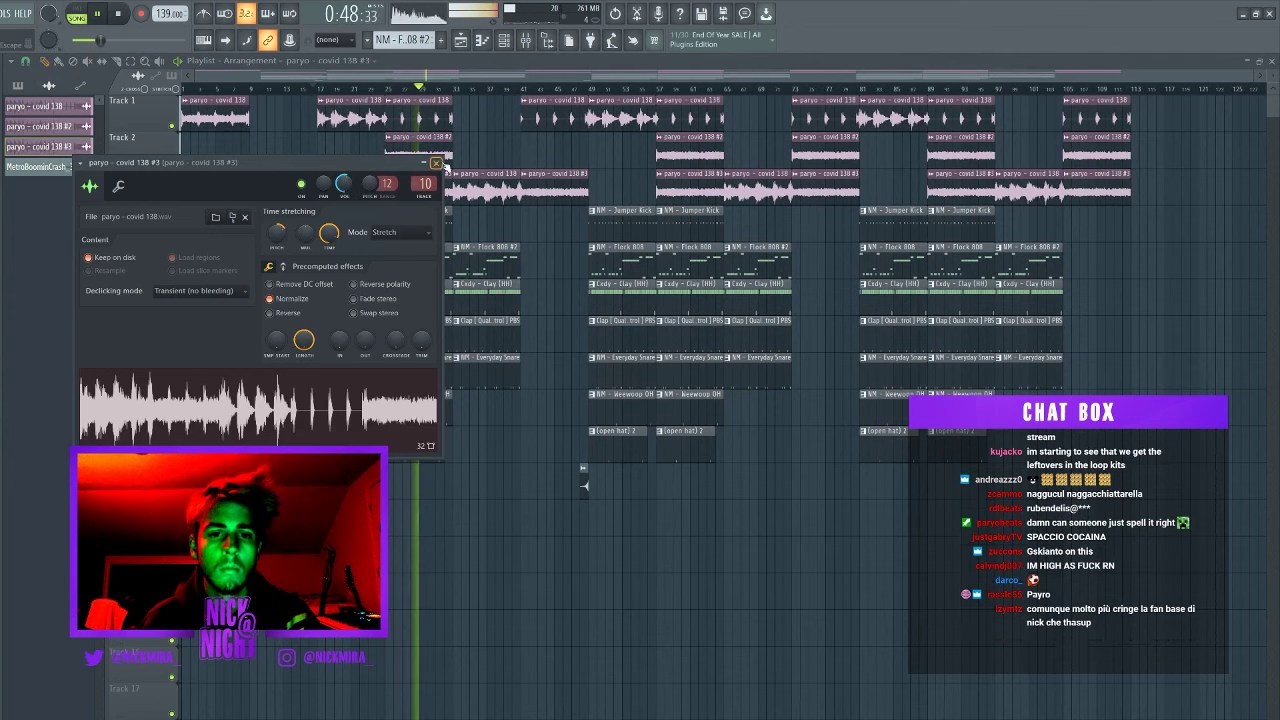
{"action": "left_click", "coordinate": [436, 162]}
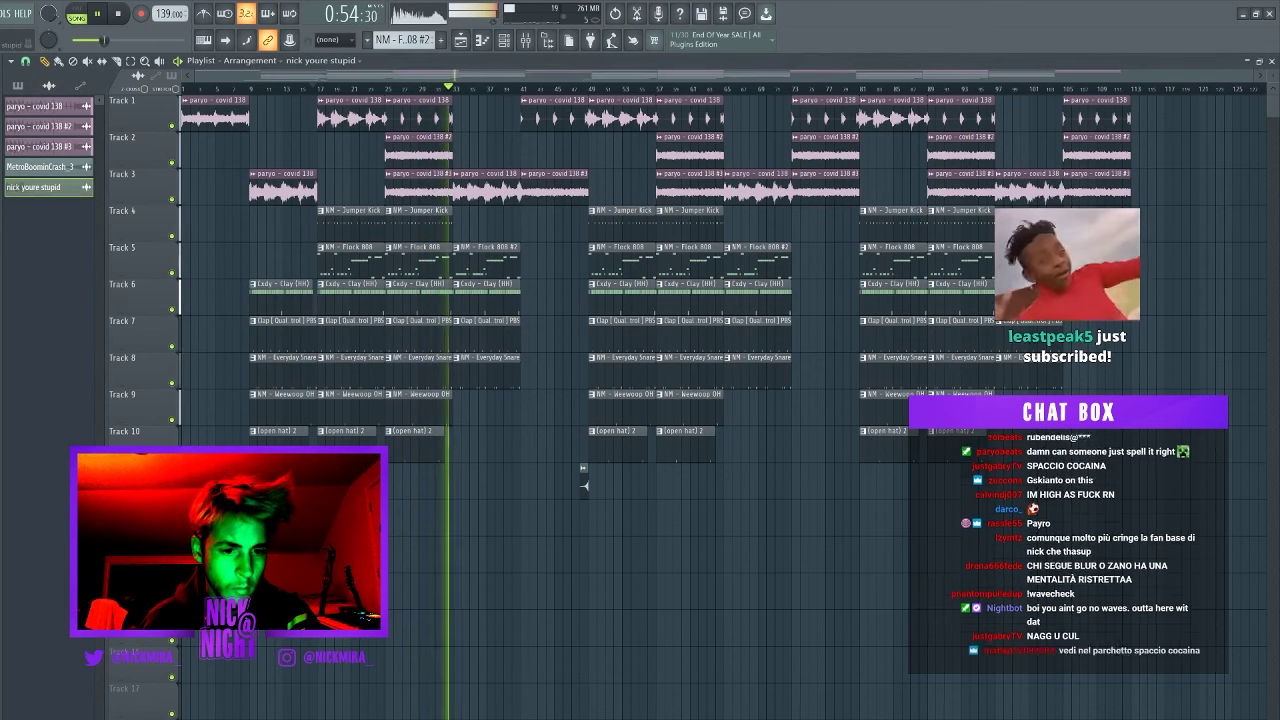
- Route the nick youre stupid sample to mixer track 13 and lower its fader
{"action": "double_click", "coordinate": [463, 280]}
{"action": "left_click", "coordinate": [479, 243]}
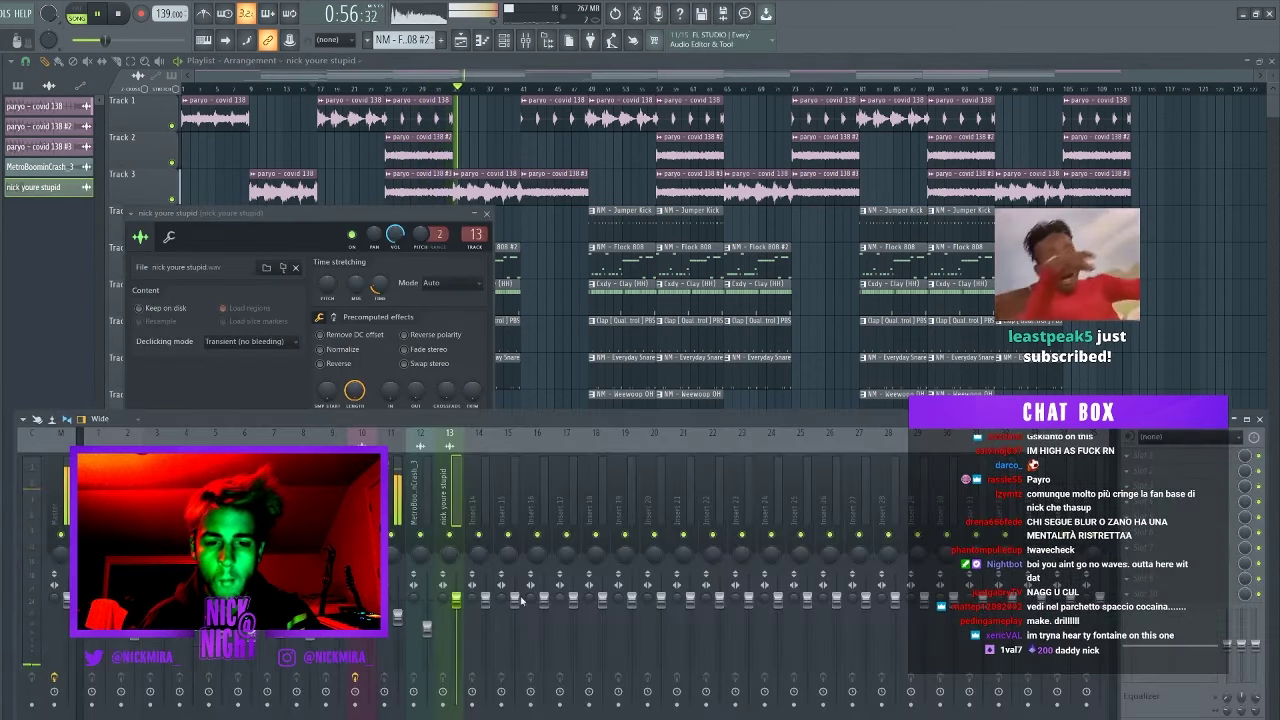
{"action": "left_click", "coordinate": [455, 612]}
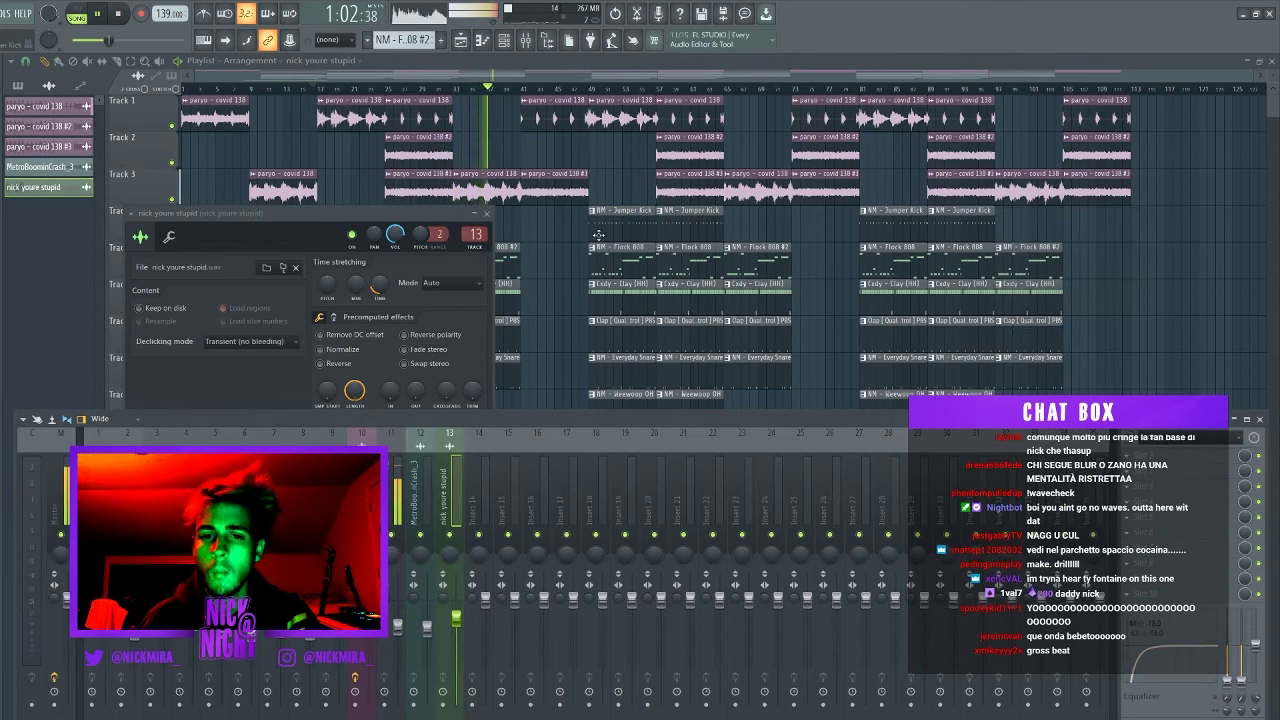
{"action": "right_click", "coordinate": [556, 237]}
- Play from just before bar 9 and check the channel settings of the nick youre stupid sample
{"action": "left_click", "coordinate": [240, 89]}
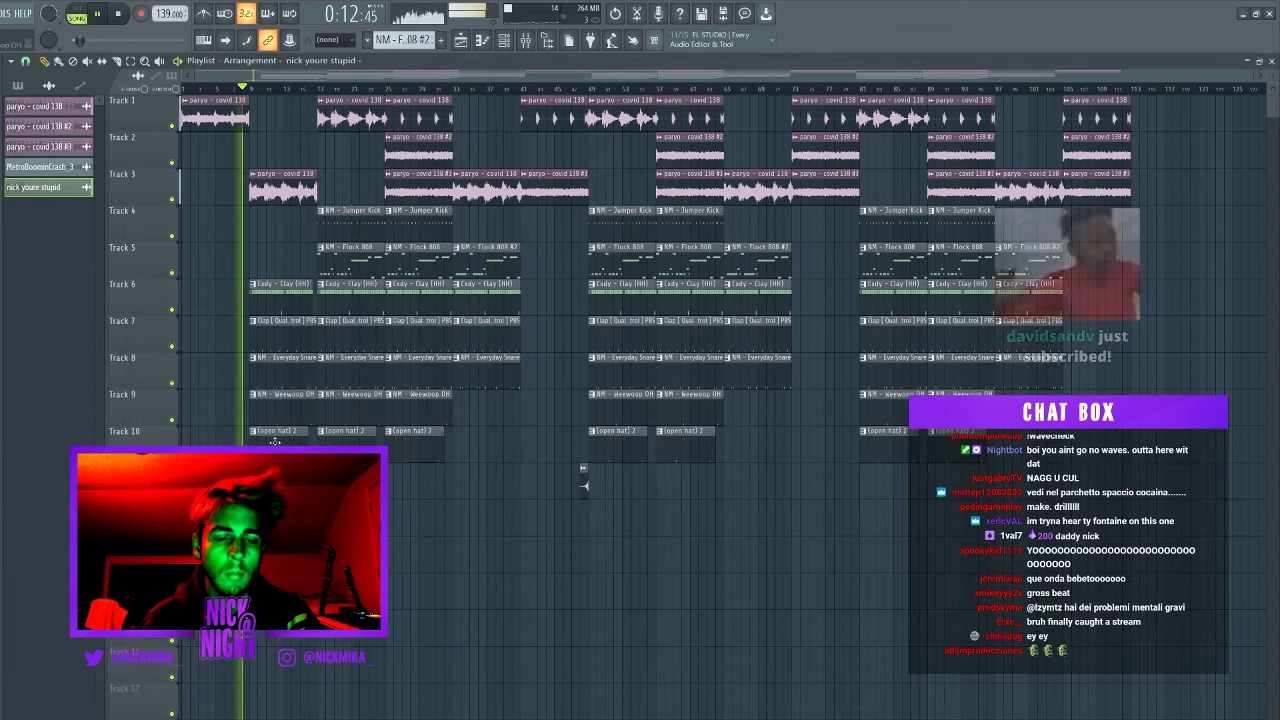
{"action": "double_click", "coordinate": [246, 487]}
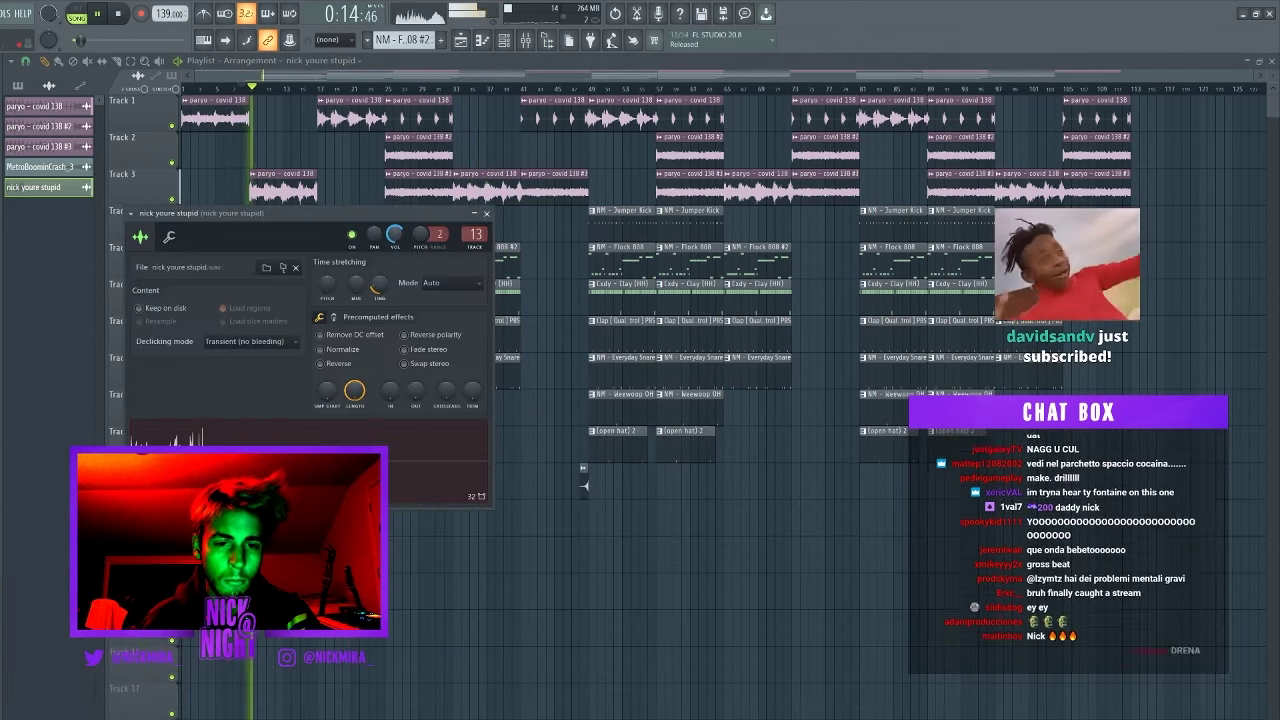
{"action": "right_click", "coordinate": [252, 112]}
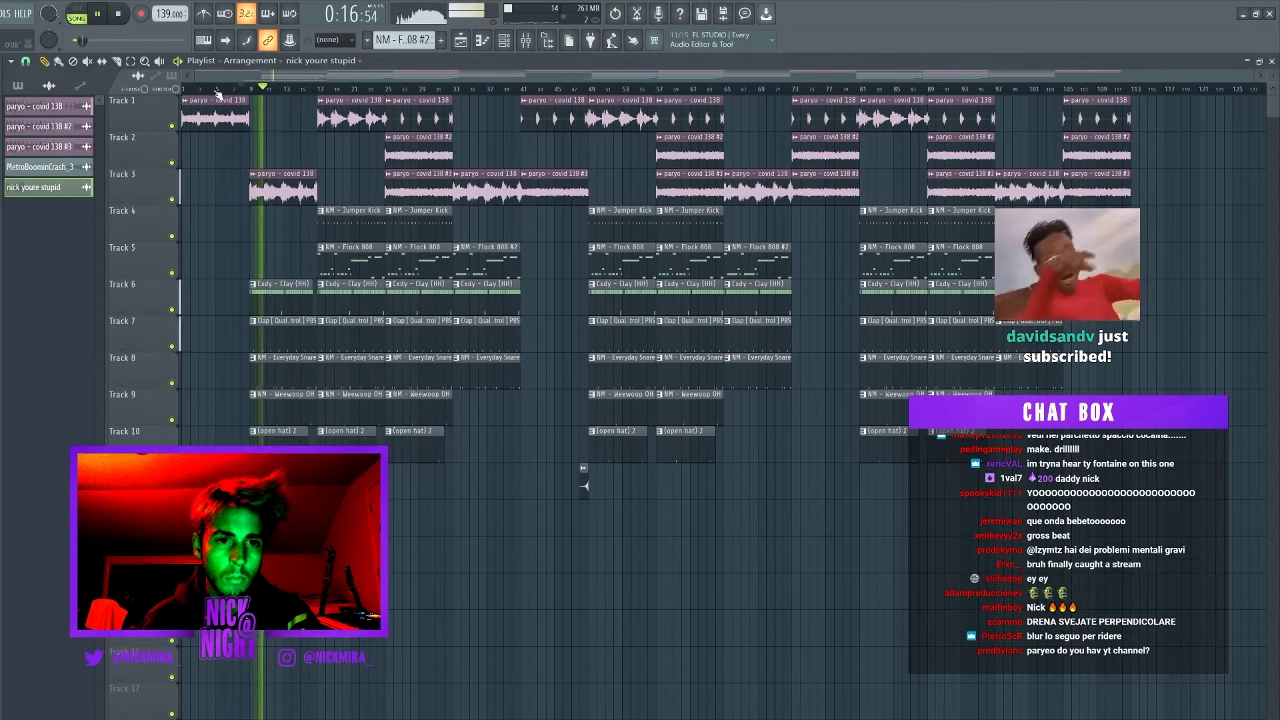
- Make the first paryo - covid 138 clip on Track 1 unique
{"action": "left_click", "coordinate": [184, 89]}
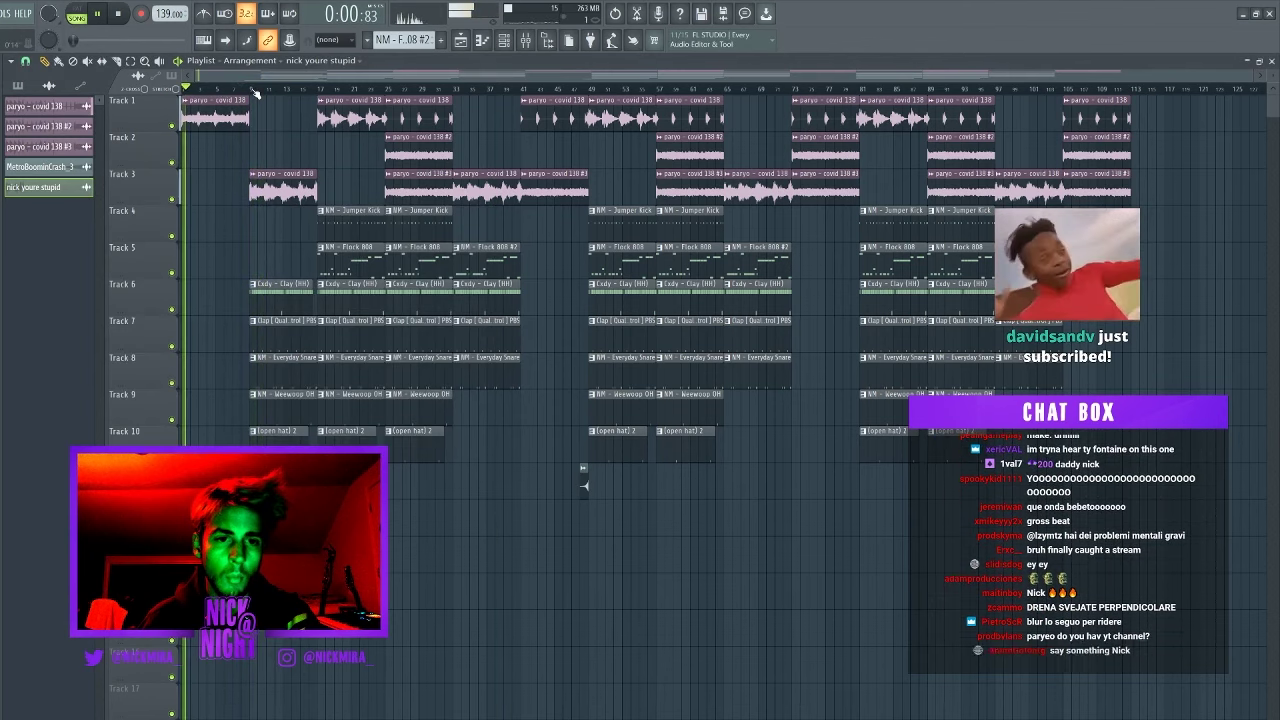
{"action": "double_click", "coordinate": [186, 103]}
{"action": "left_click", "coordinate": [186, 103]}
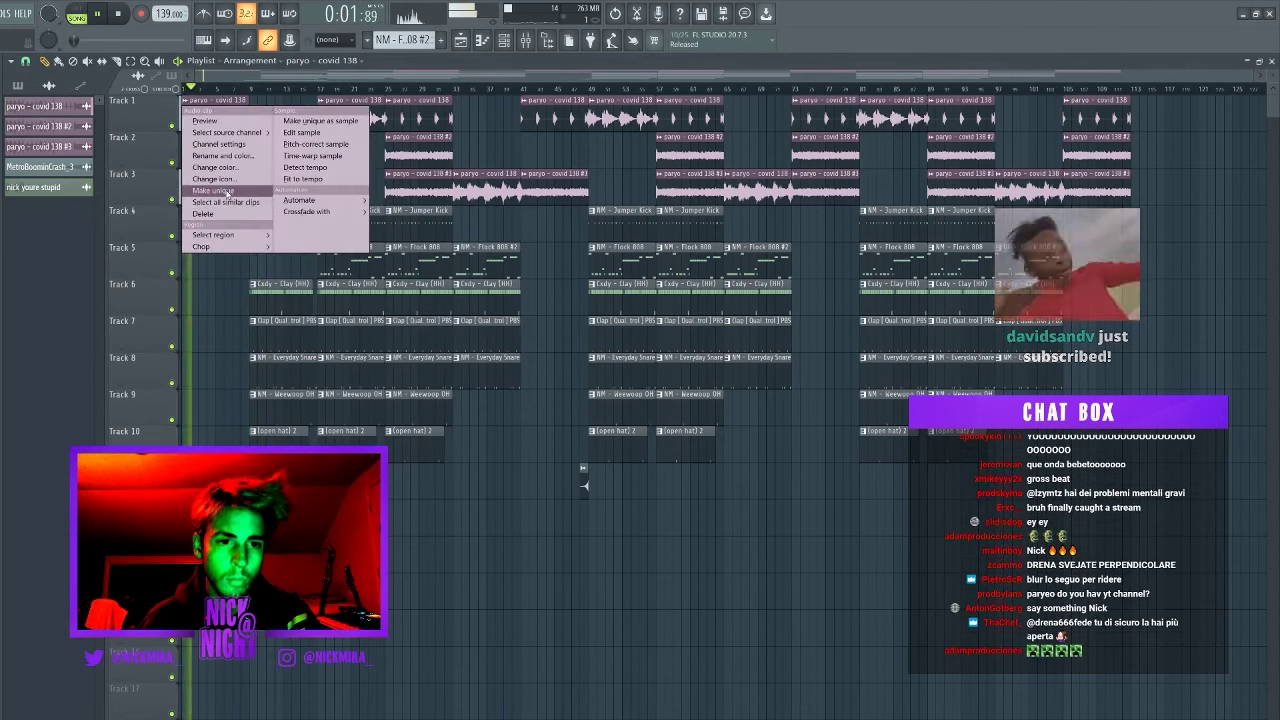
{"action": "left_click", "coordinate": [226, 192]}
- Set the unique intro loop's pitch range to 12 and create an automation clip for its channel pitch
{"action": "double_click", "coordinate": [226, 115]}
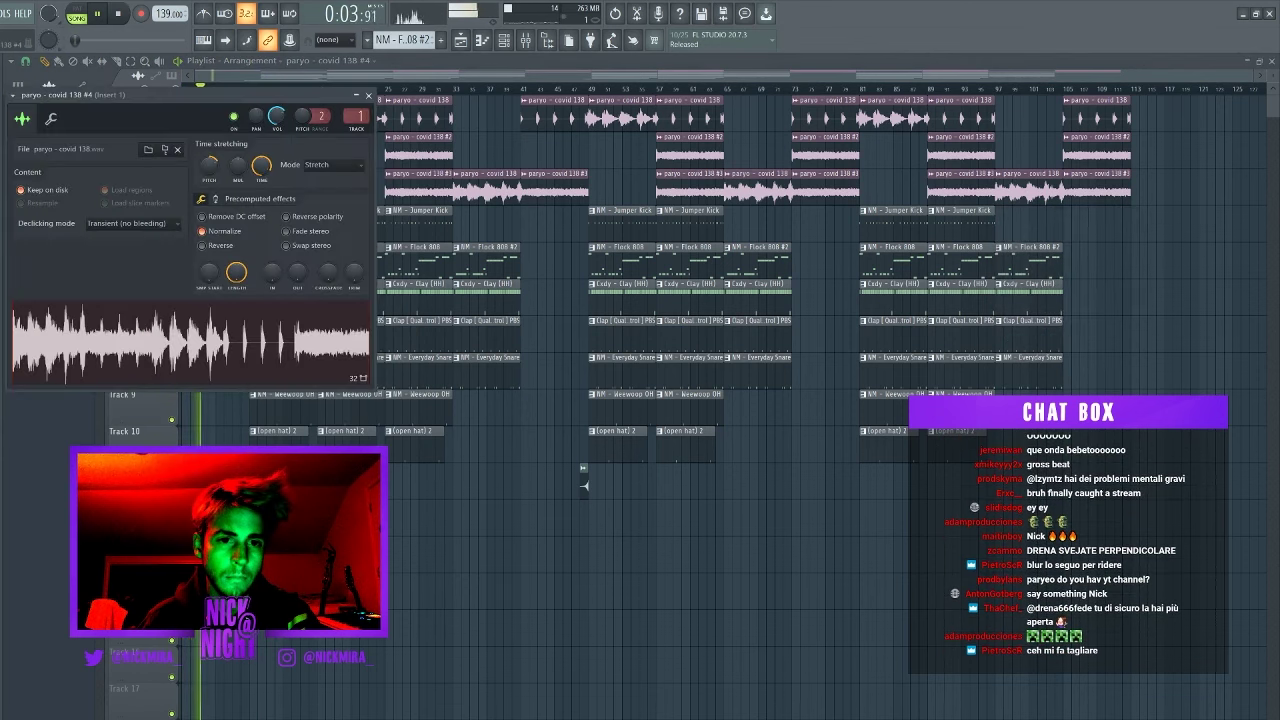
{"action": "left_click_drag", "start_coordinate": [320, 116], "coordinate": [320, 108]}
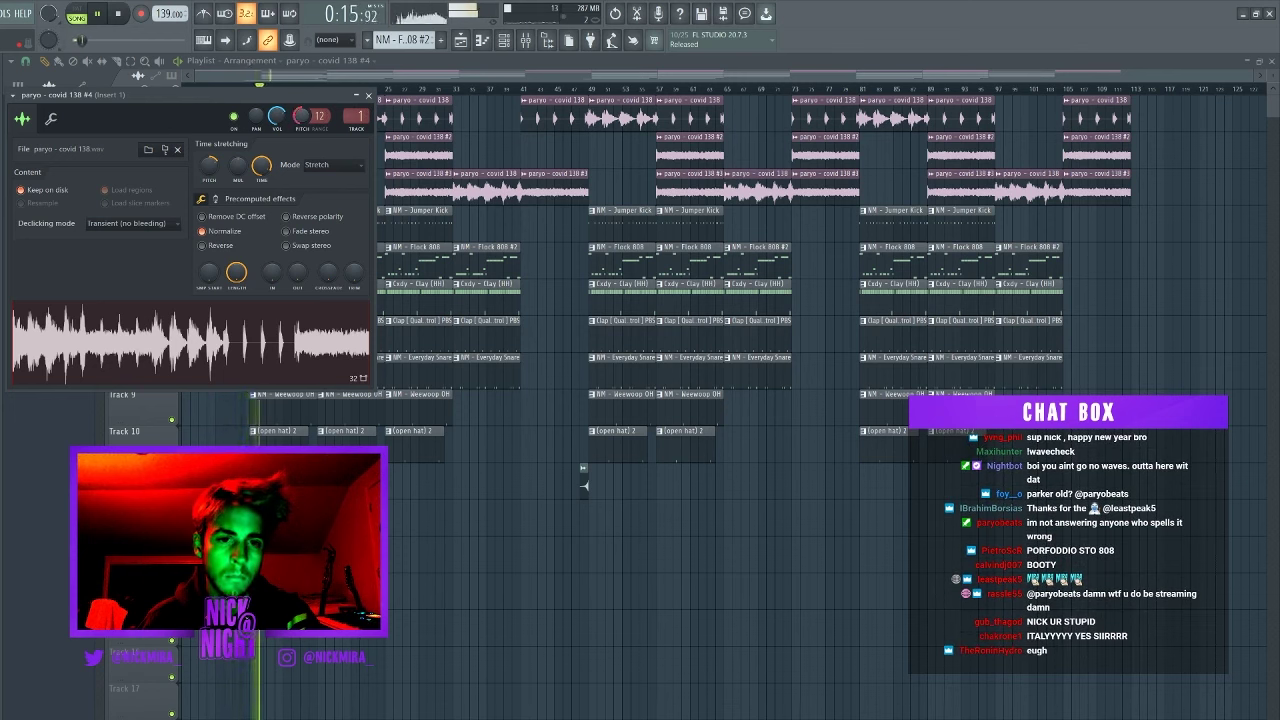
{"action": "right_click", "coordinate": [306, 113]}
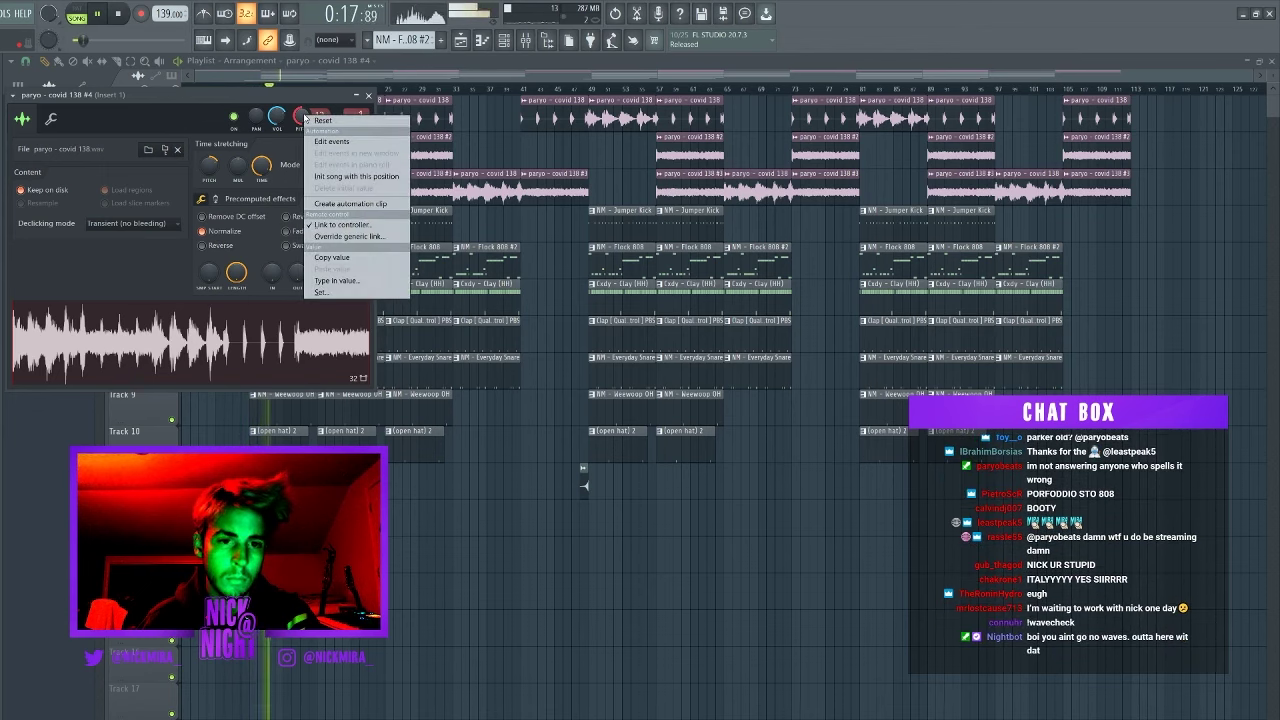
{"action": "left_click", "coordinate": [312, 187]}
{"action": "left_click", "coordinate": [369, 96]}
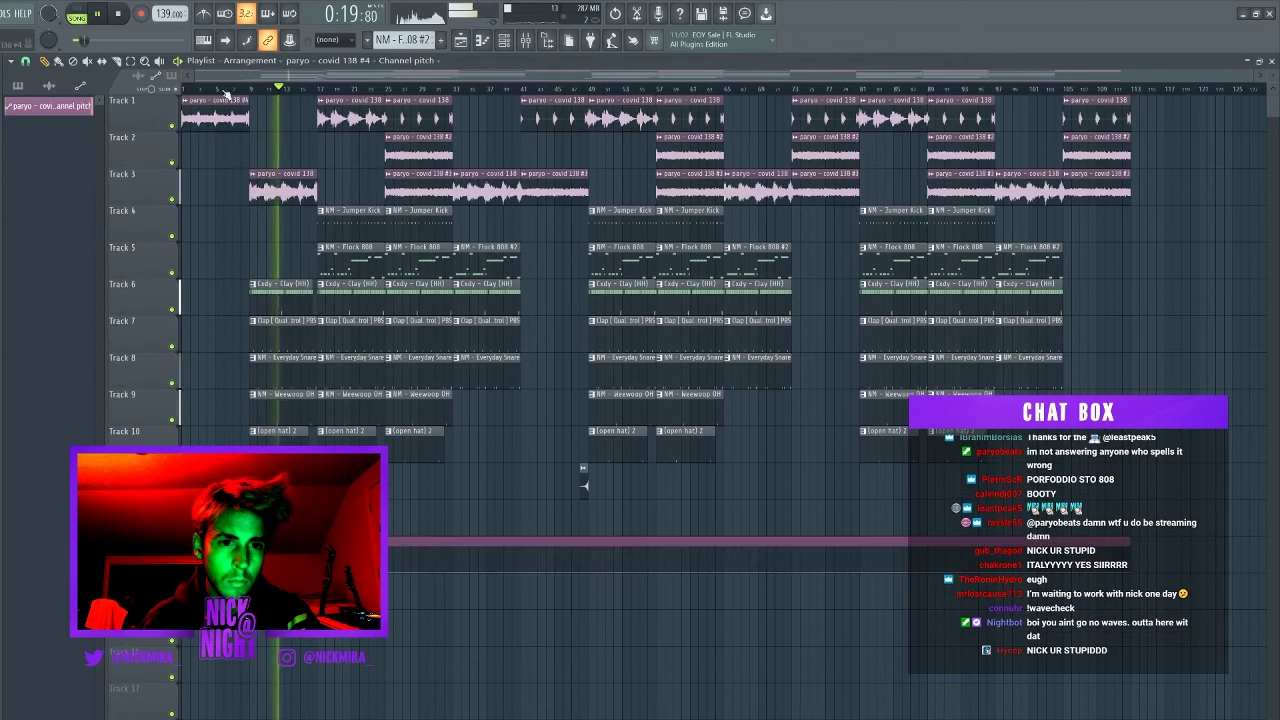
- Adjust the intro loop's channel pitch automation curve and audition it from just before bar 9
{"action": "scroll", "coordinate": [243, 90], "scroll_direction": "up", "scroll_amount": 3}
{"action": "left_click", "coordinate": [242, 89]}
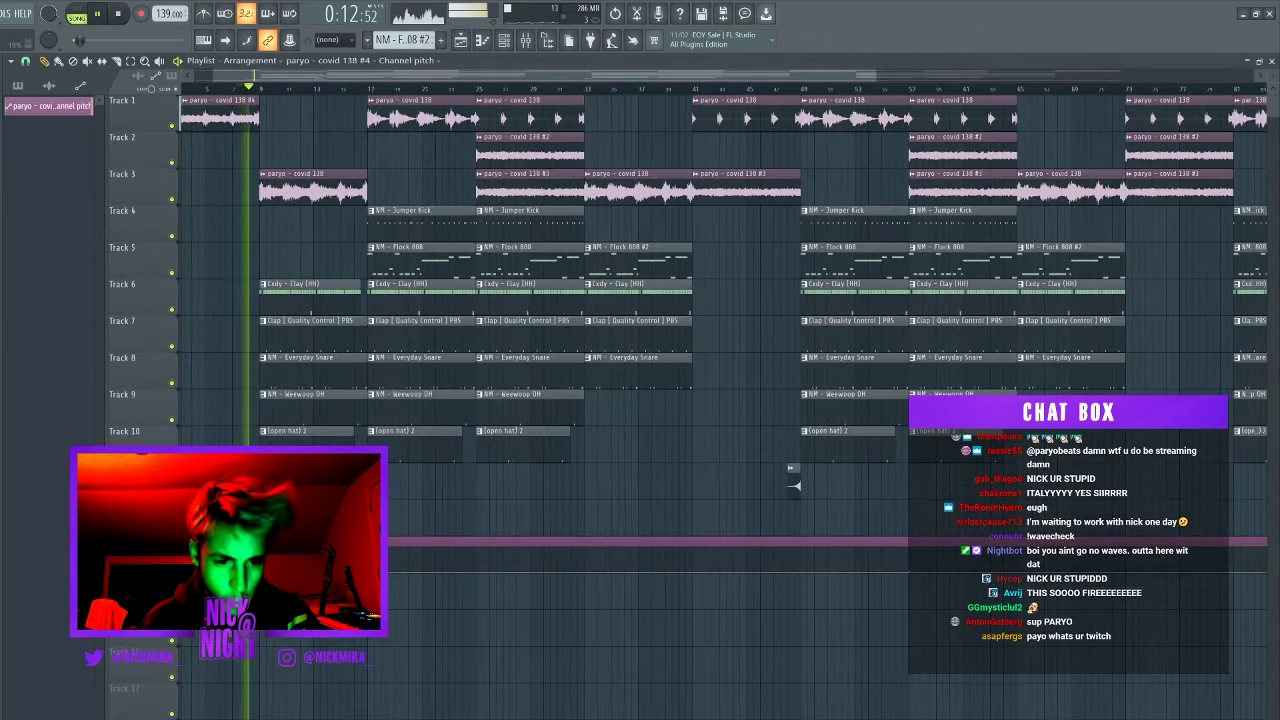
{"action": "key", "text": "space"}
{"action": "key", "text": "space"}
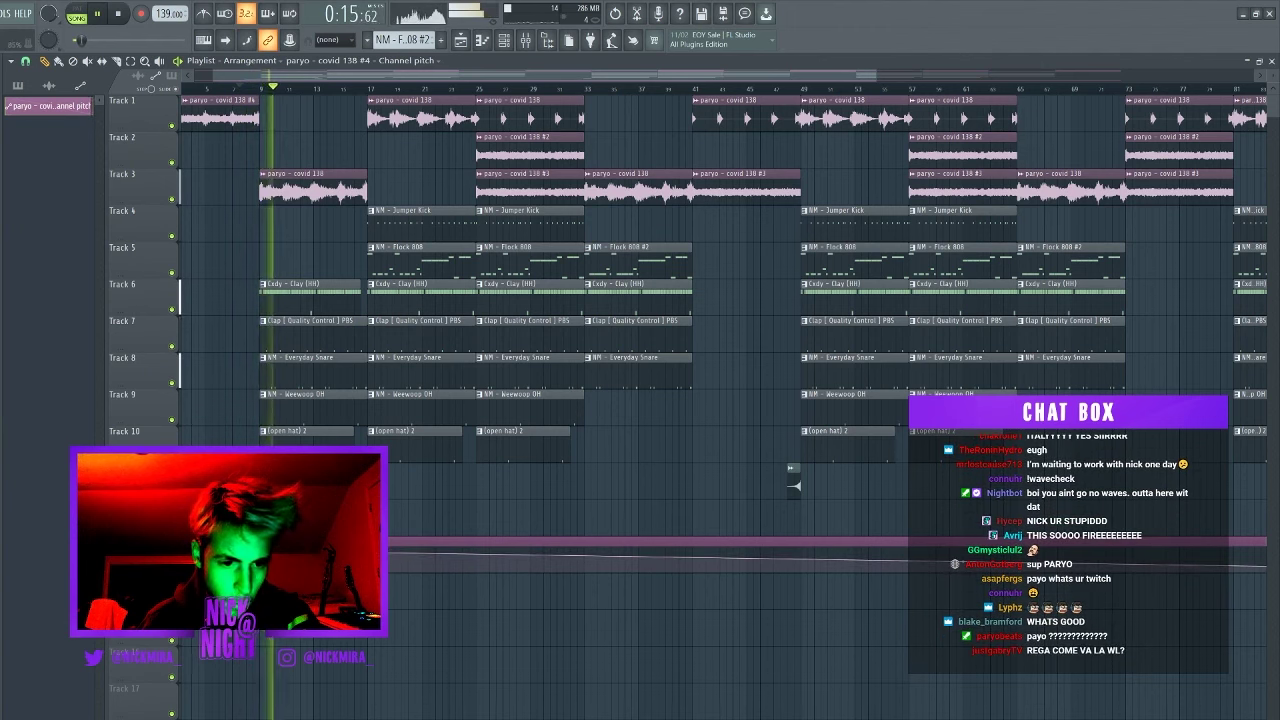
- Check the channel pitch automation clip's settings and replay the end of the intro before bar 9
{"action": "double_click", "coordinate": [420, 541]}
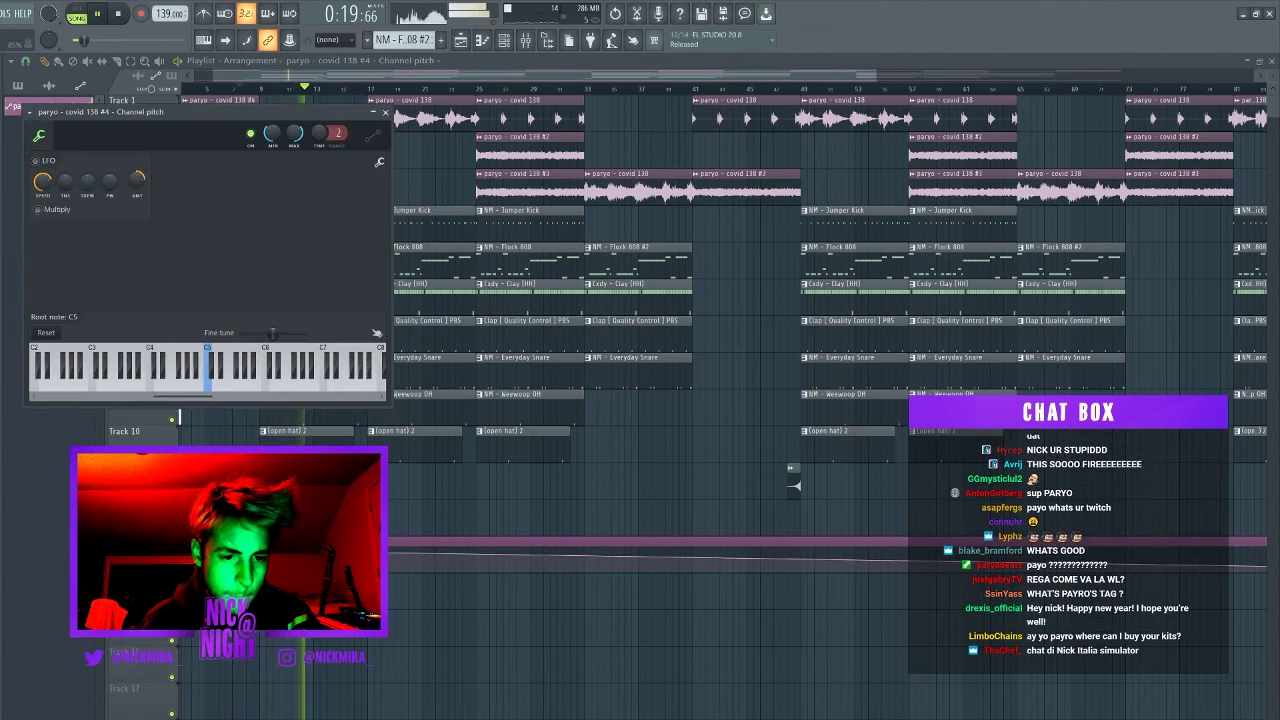
{"action": "key", "text": "Escape"}
{"action": "left_click", "coordinate": [236, 88]}
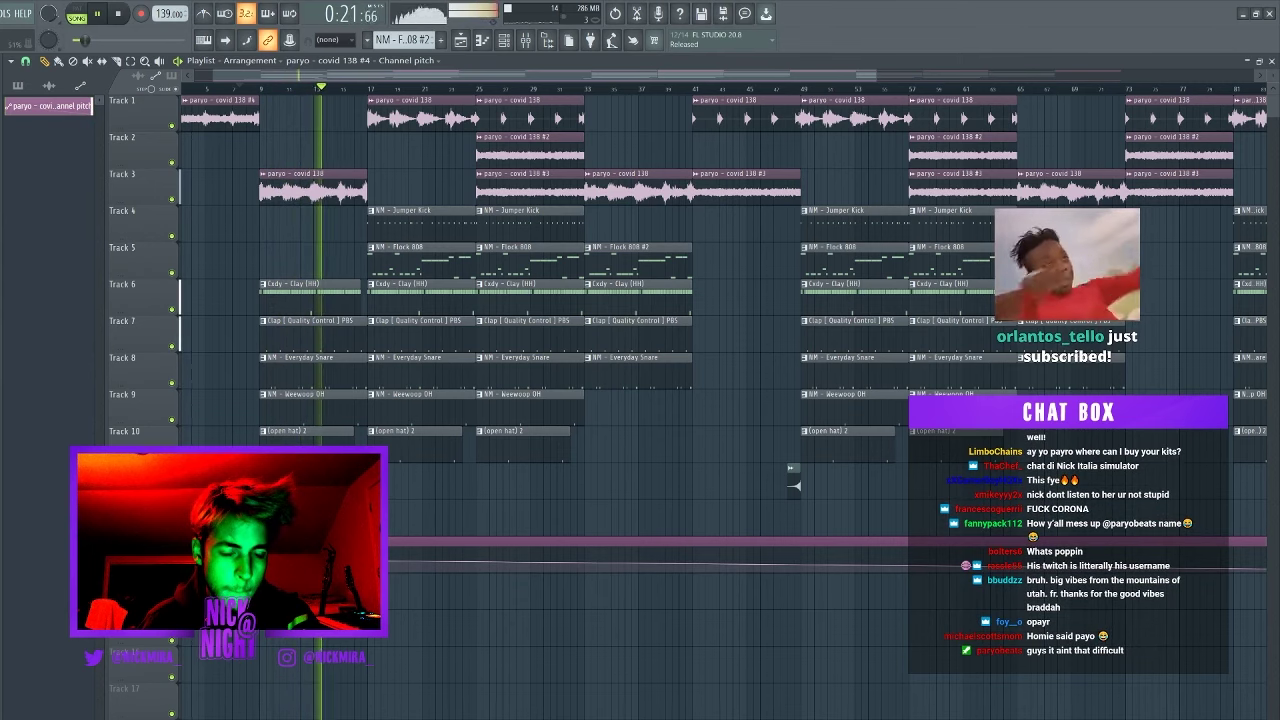
{"action": "left_click", "coordinate": [238, 88]}
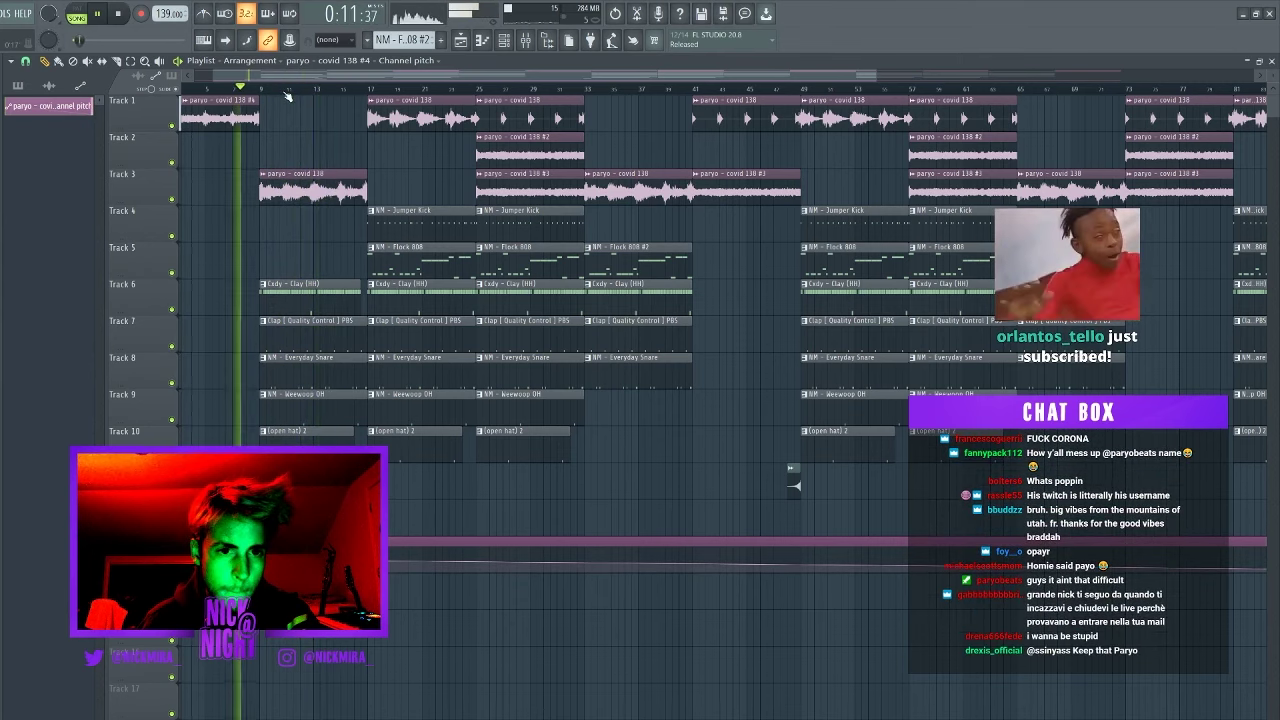
- Set the curve type of the pitch automation's last point to Hold and replay from just before bar 9
{"action": "scroll", "coordinate": [771, 483], "scroll_direction": "down", "scroll_amount": 3}
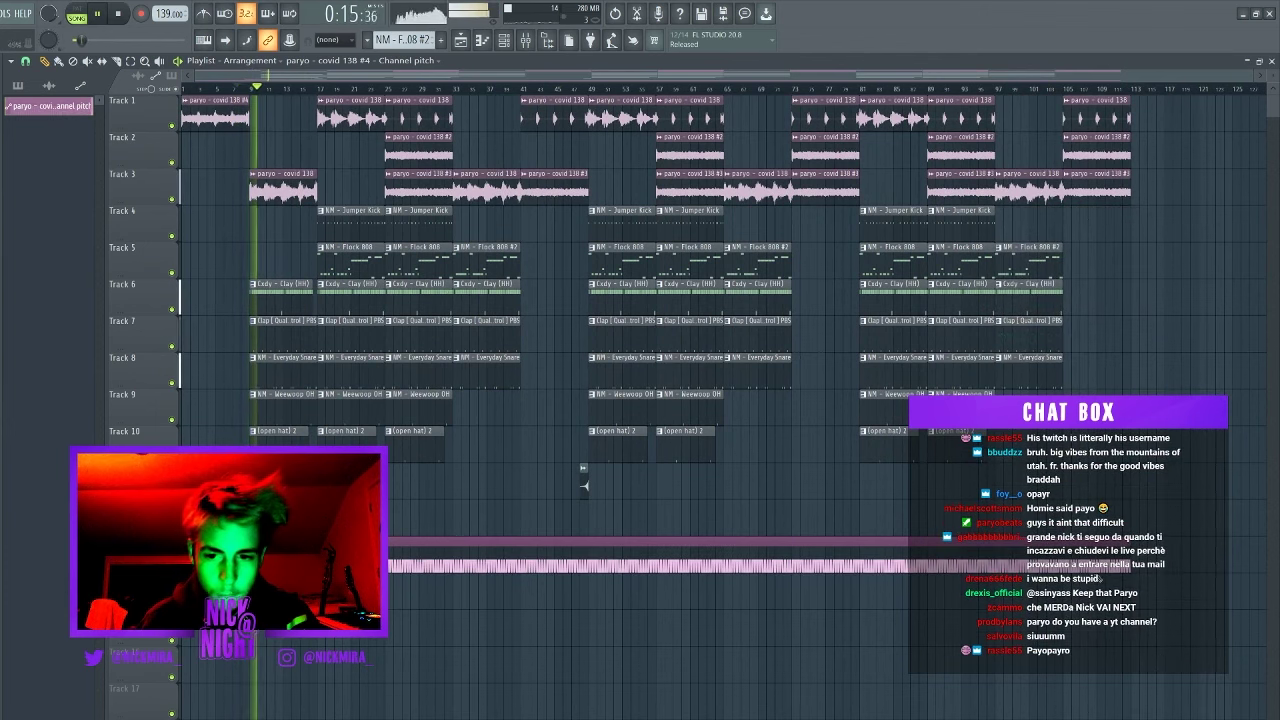
{"action": "right_click", "coordinate": [1134, 560]}
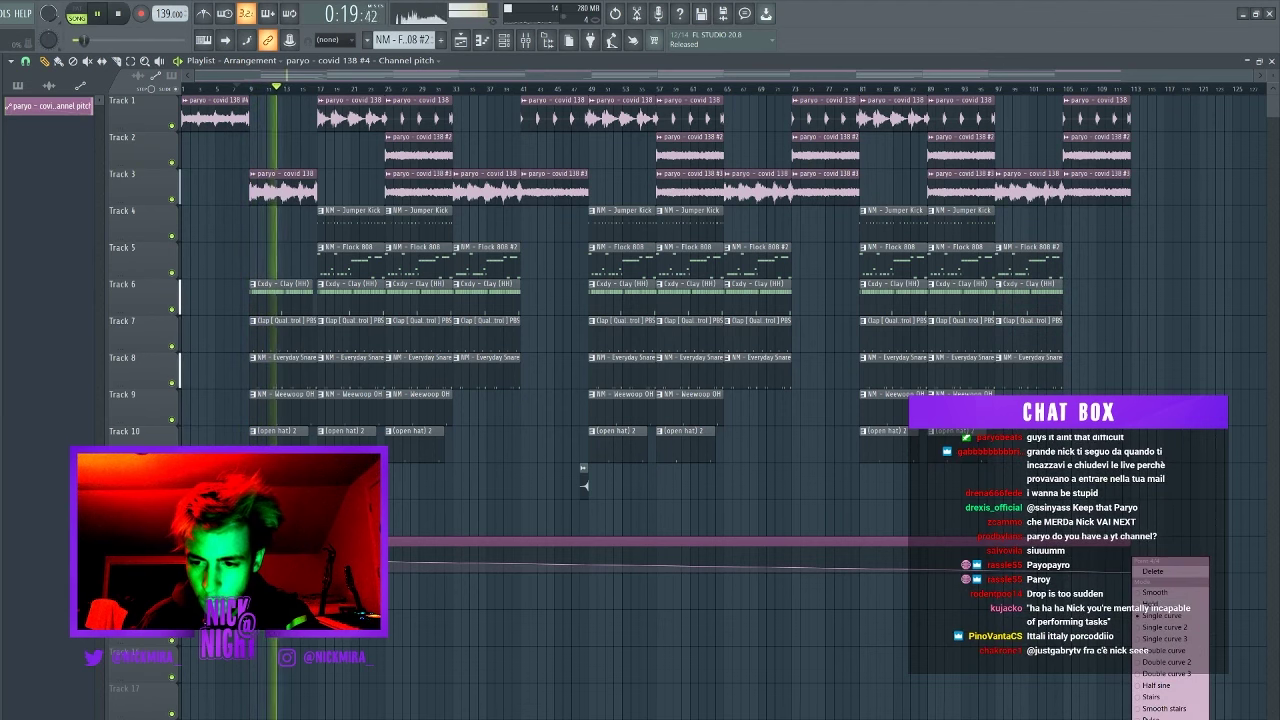
{"action": "left_click", "coordinate": [1153, 604]}
{"action": "left_click", "coordinate": [235, 89]}
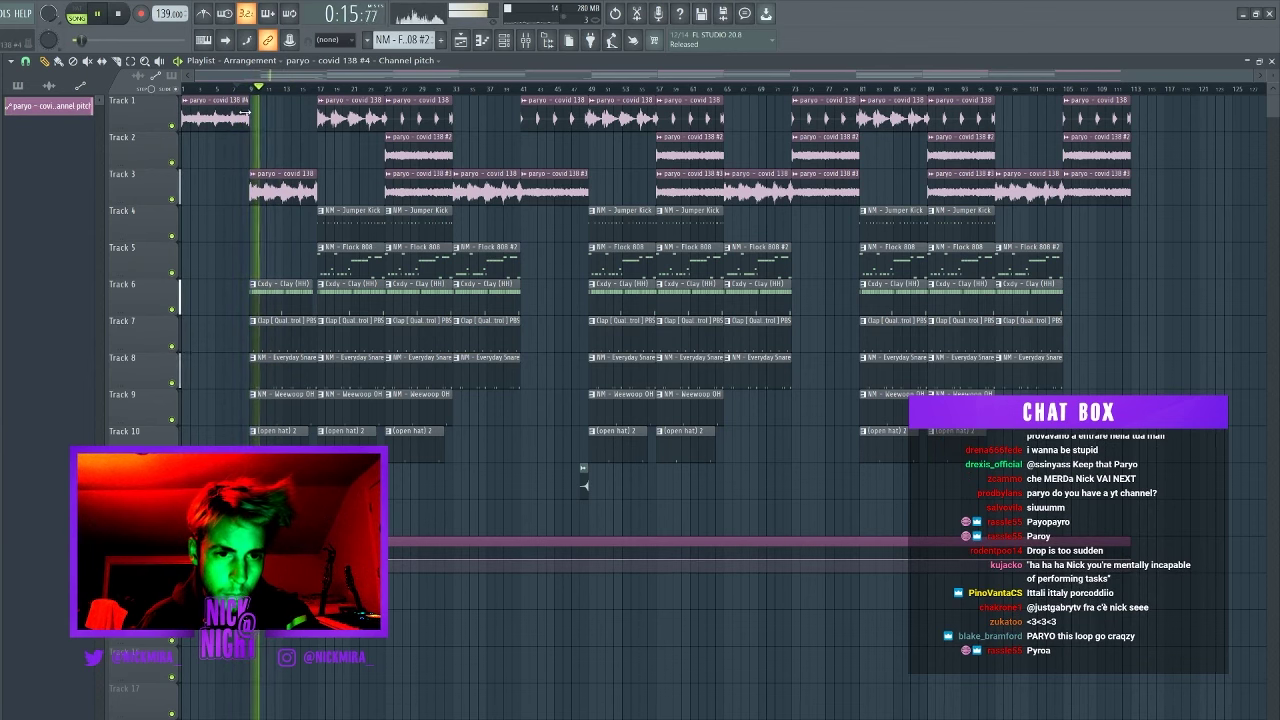
- Try extending the intro loop clip on Track 1 from bar 9 to bar 17 and replay from just before bar 9
{"action": "left_click_drag", "start_coordinate": [245, 112], "coordinate": [311, 117]}
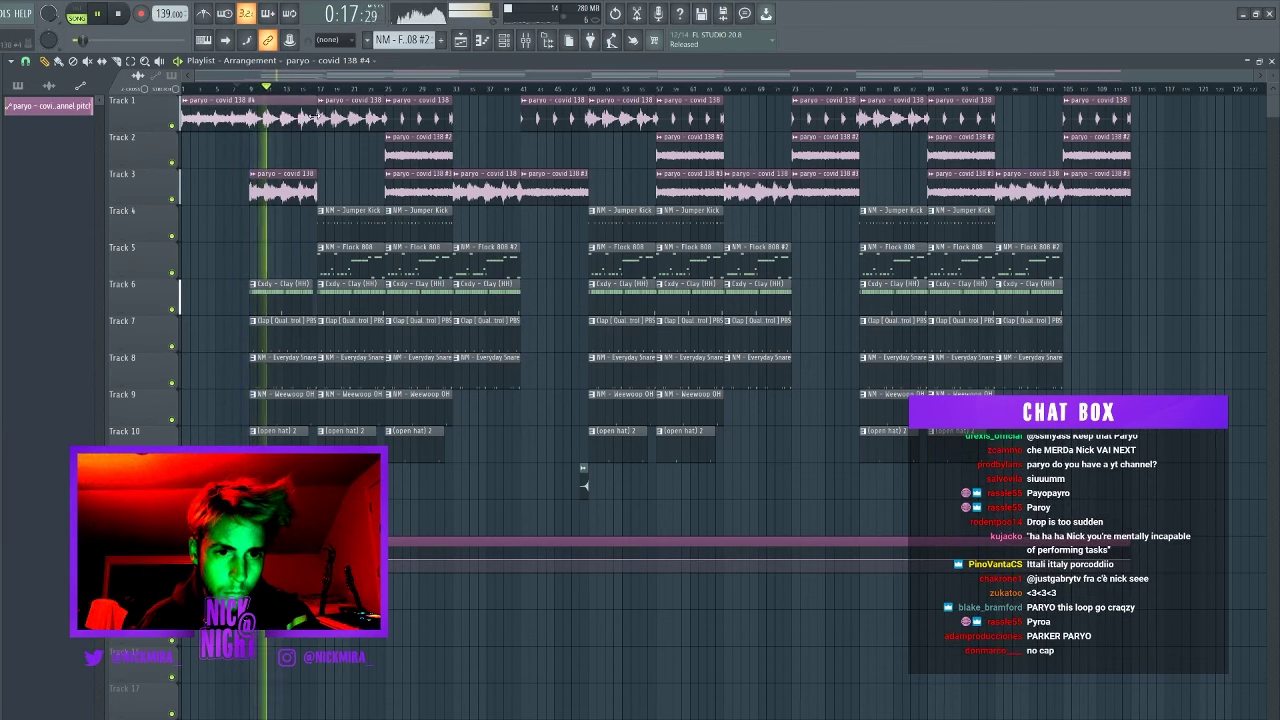
{"action": "left_click", "coordinate": [241, 90]}
{"action": "key", "text": "ctrl+z"}
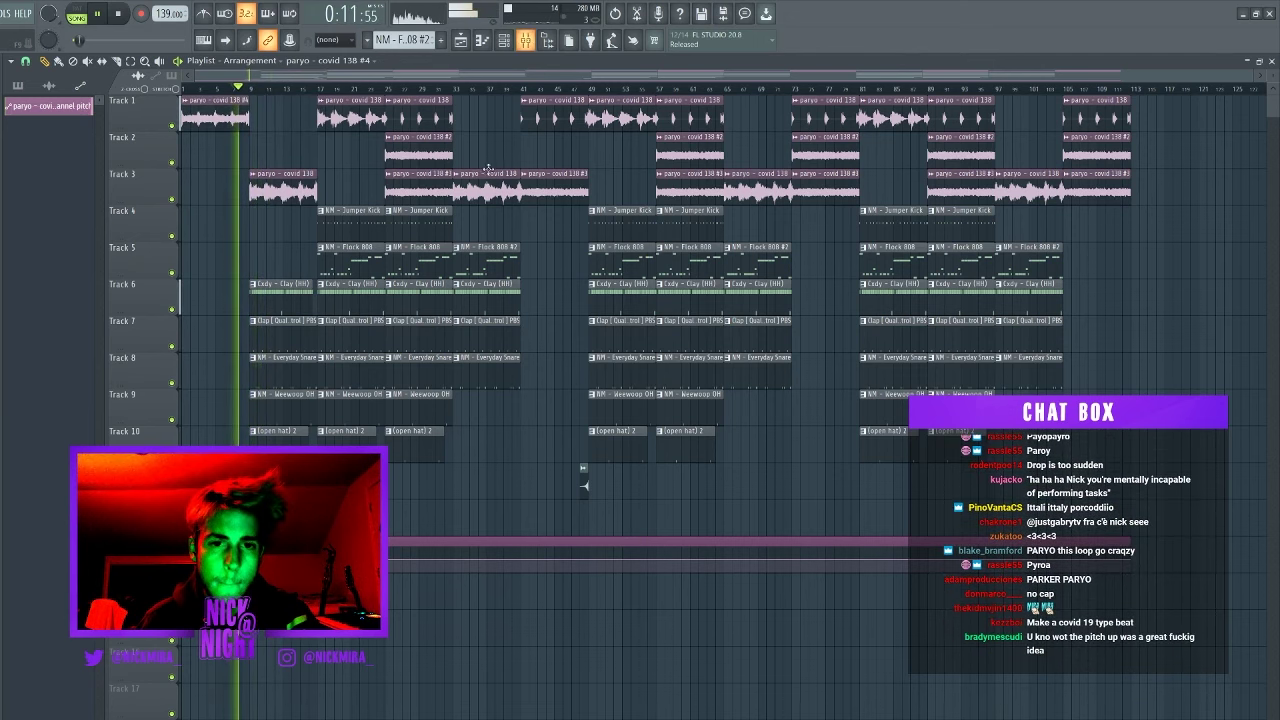
- Add Fruity Delay 2 to mixer Insert 1, create an automation clip for its mix level, and play the end of the intro
{"action": "key", "text": "F9"}
{"action": "left_click", "coordinate": [1150, 470]}
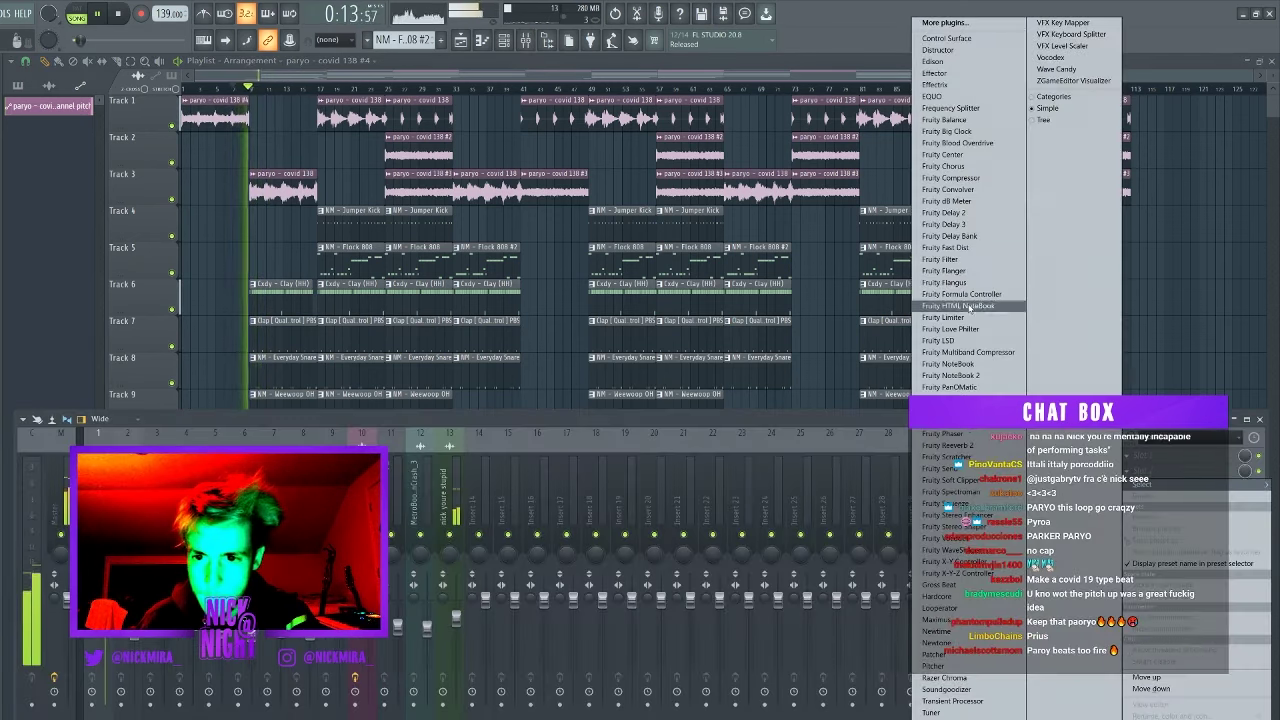
{"action": "left_click", "coordinate": [975, 212]}
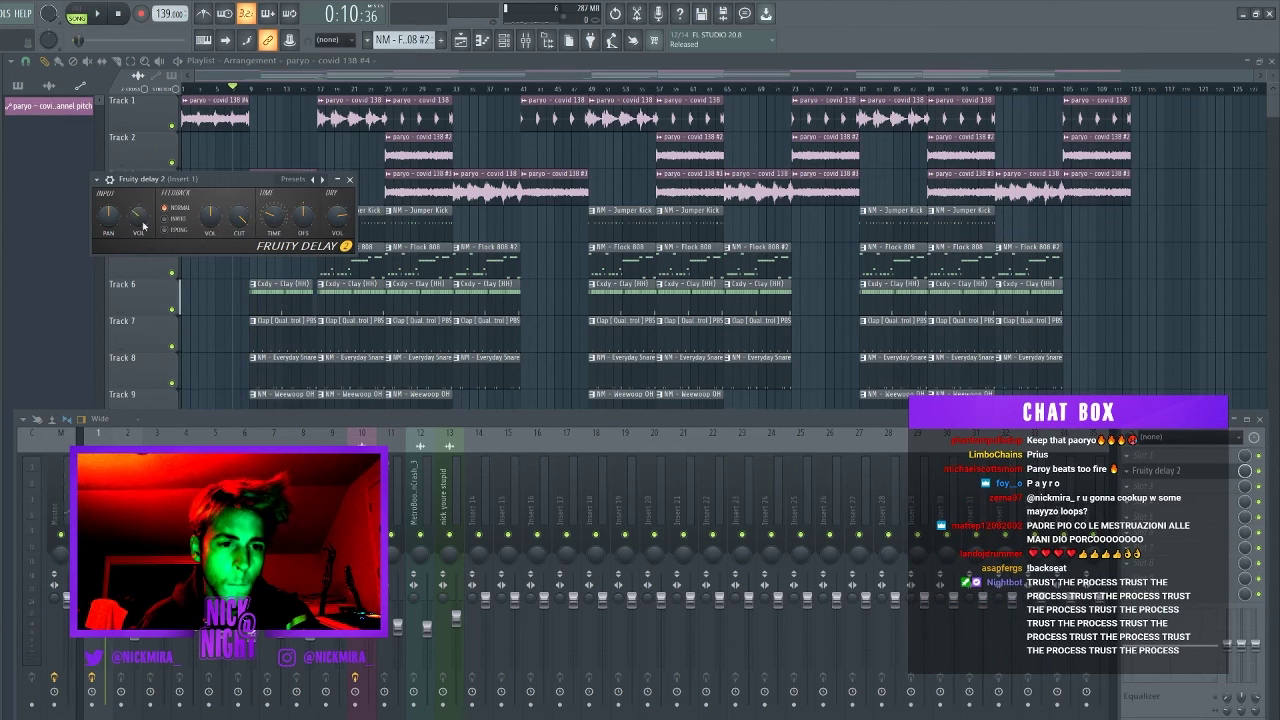
{"action": "left_click", "coordinate": [1245, 470]}
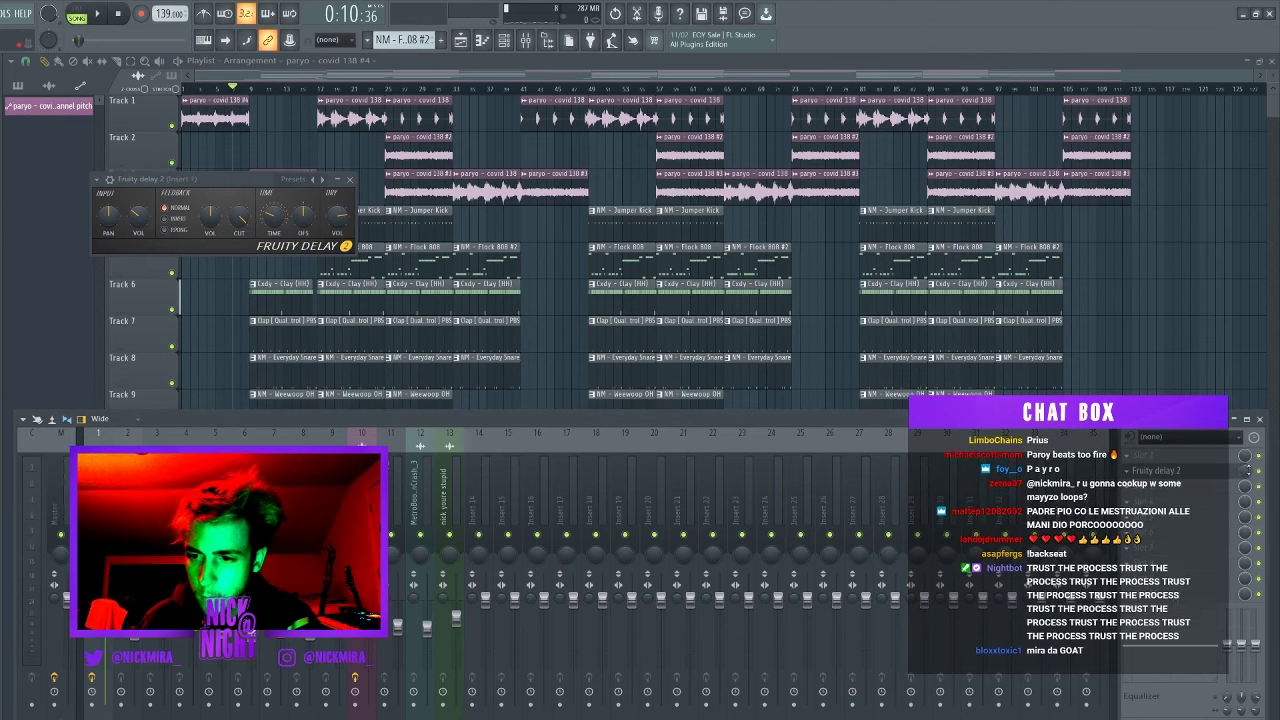
{"action": "left_click", "coordinate": [1190, 545]}
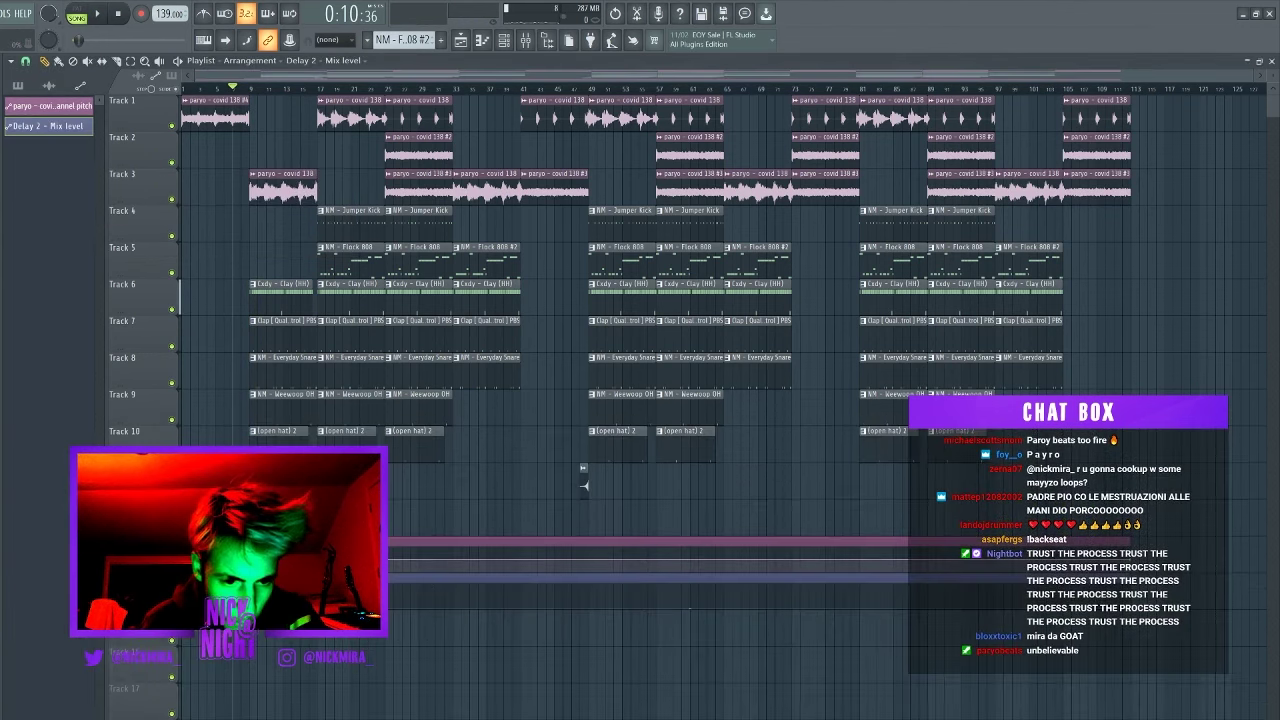
{"action": "key", "text": "space"}
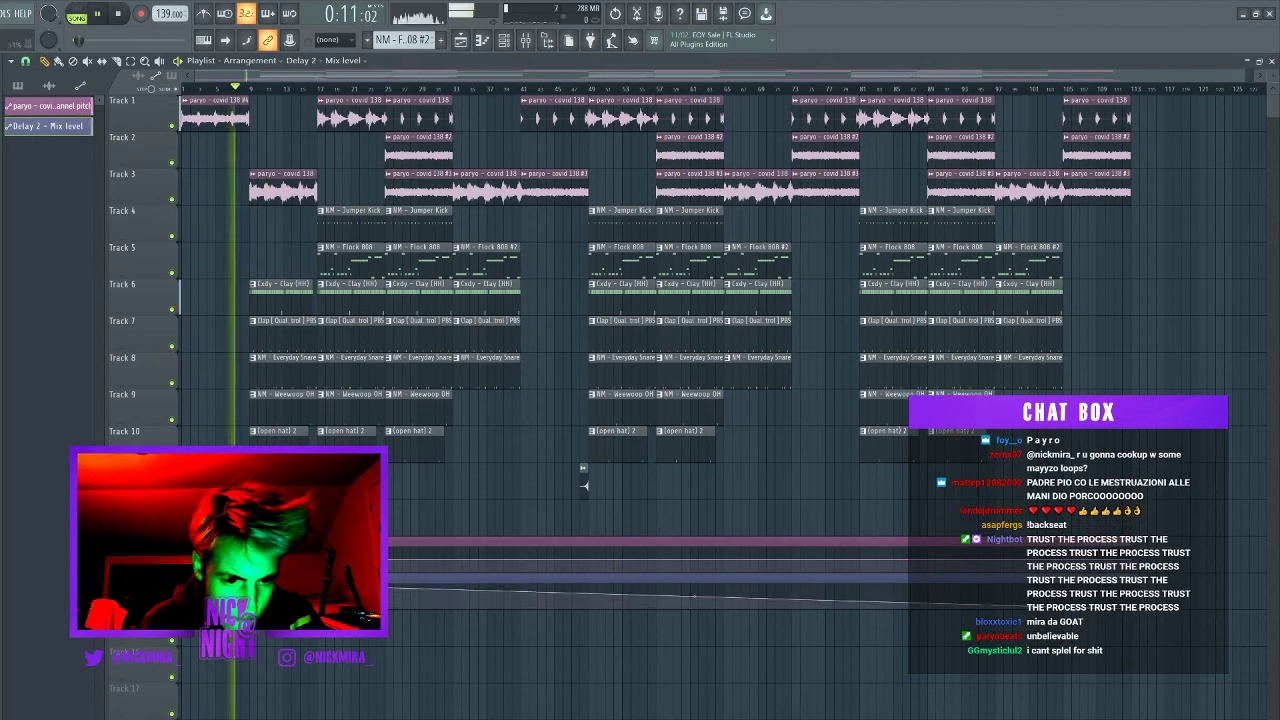